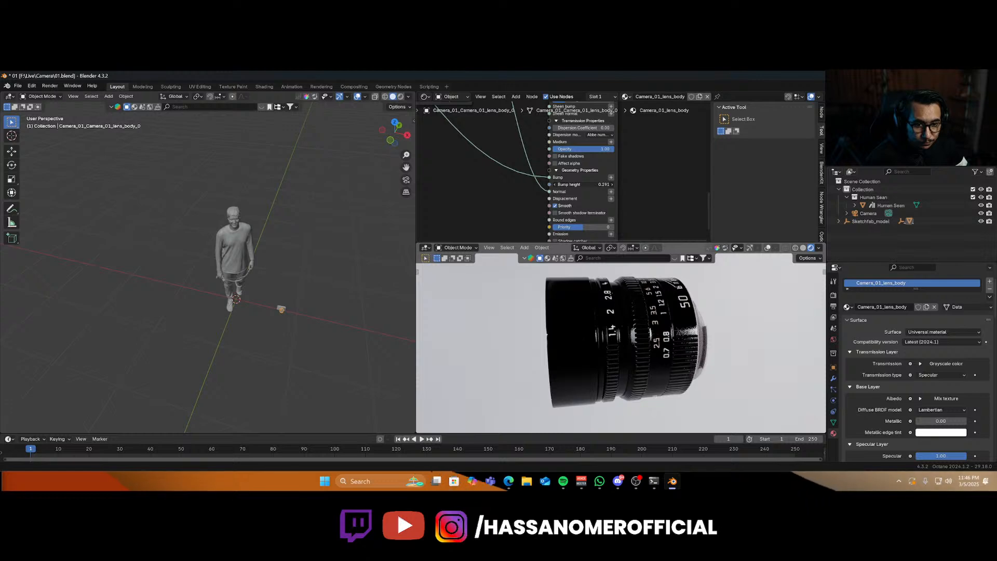
Save the blend file after inspecting the lens material in the rendered preview.
middle_drag(610, 348, 726, 301)
key(ctrl+s)
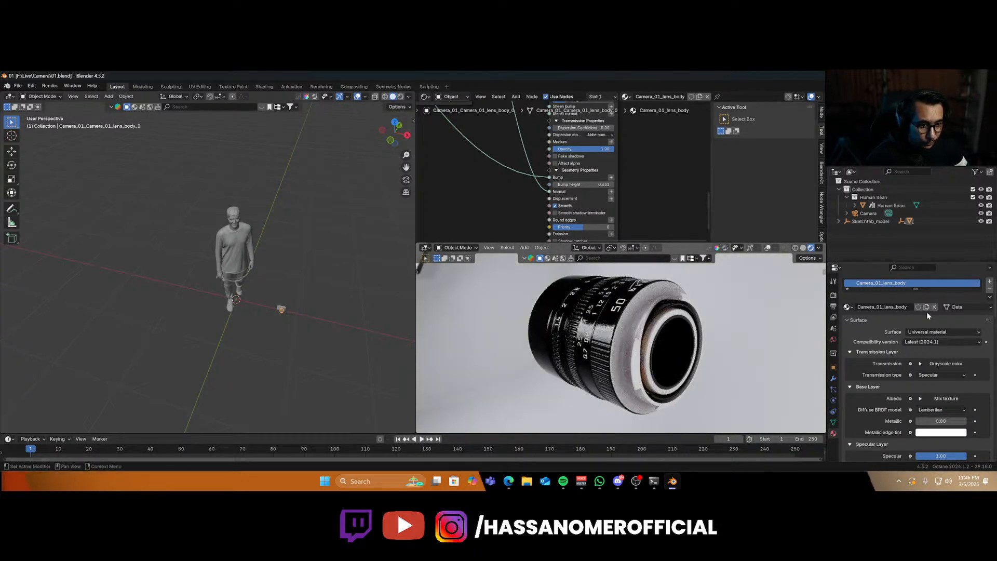
middle_drag(655, 359, 698, 378)
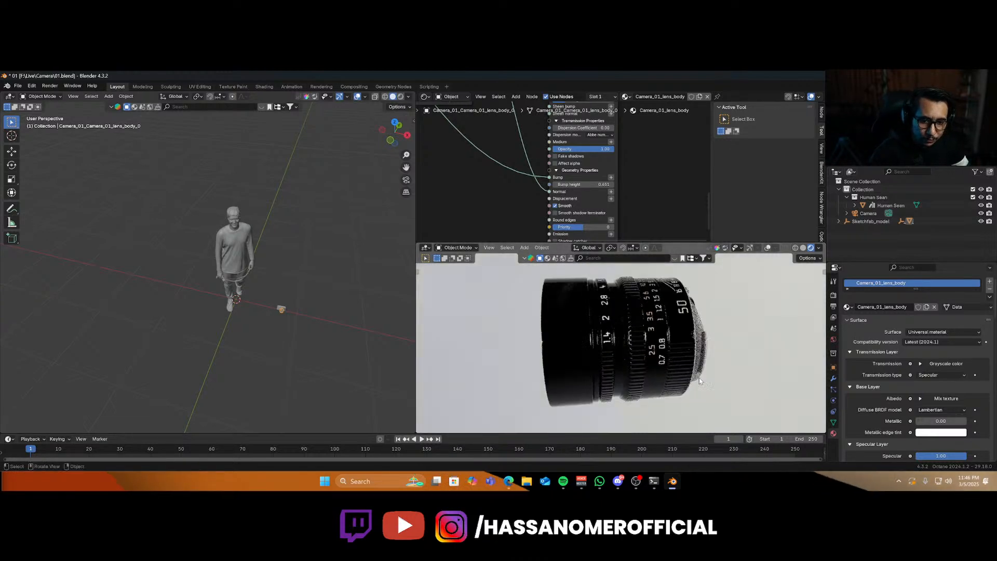
scroll(698, 382, down, 5)
middle_drag(607, 359, 645, 365)
key(ctrl+s)
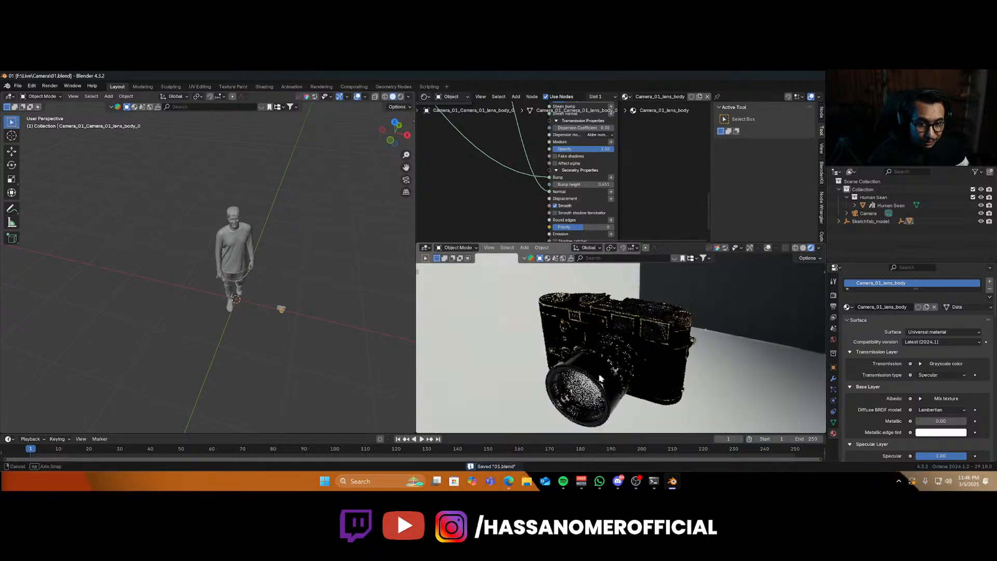
Add a Cube empty and scale it down to enclose the camera model.
middle_drag(646, 356, 609, 348)
scroll(609, 348, up, 3)
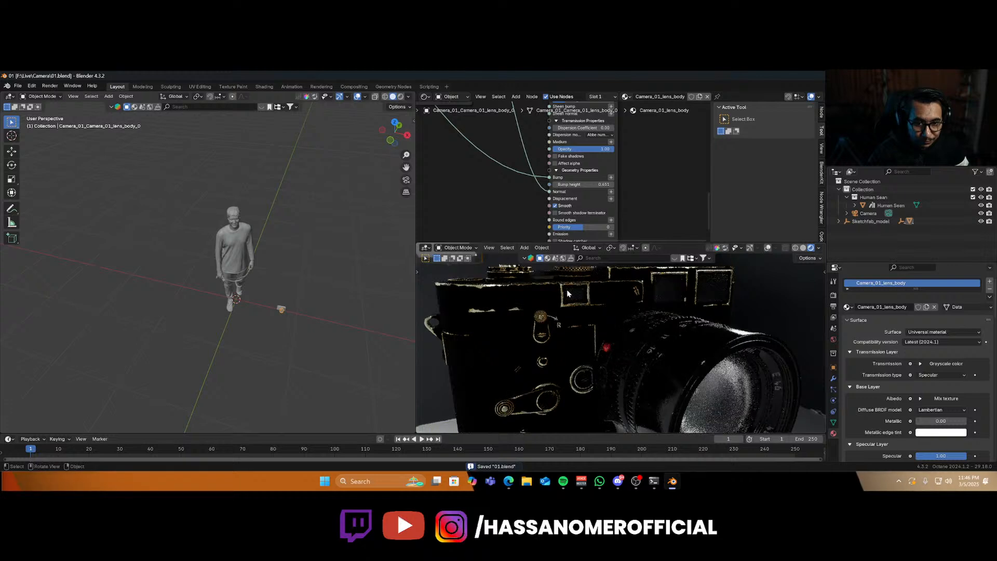
click(626, 360)
scroll(598, 358, down, 5)
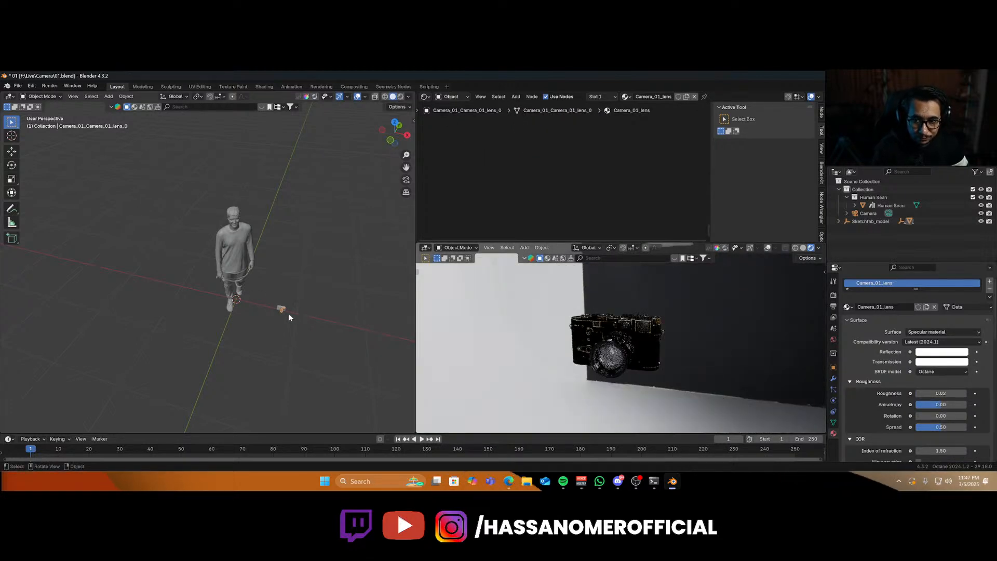
key(KP_Decimal)
middle_drag(289, 317, 307, 318)
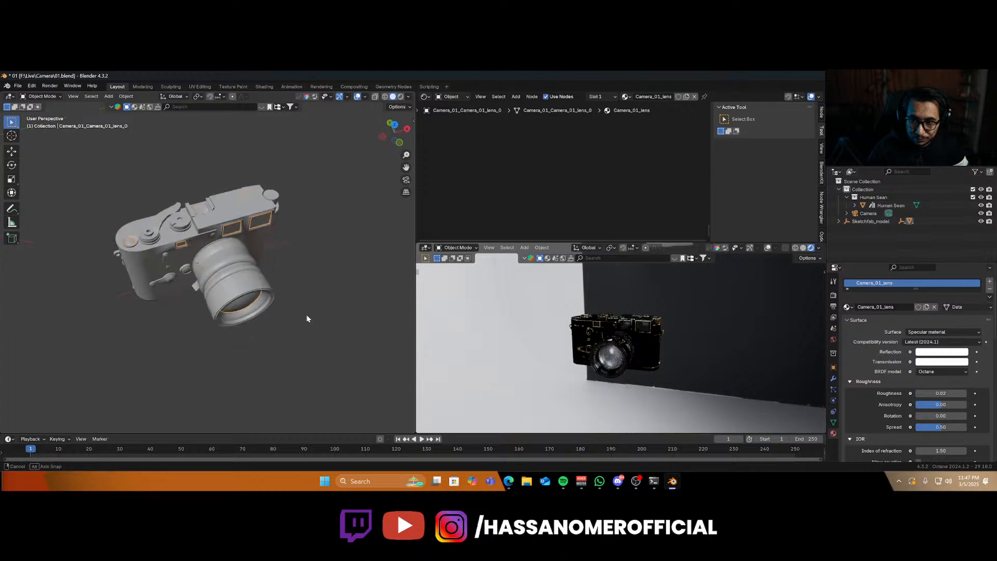
key(shift+a)
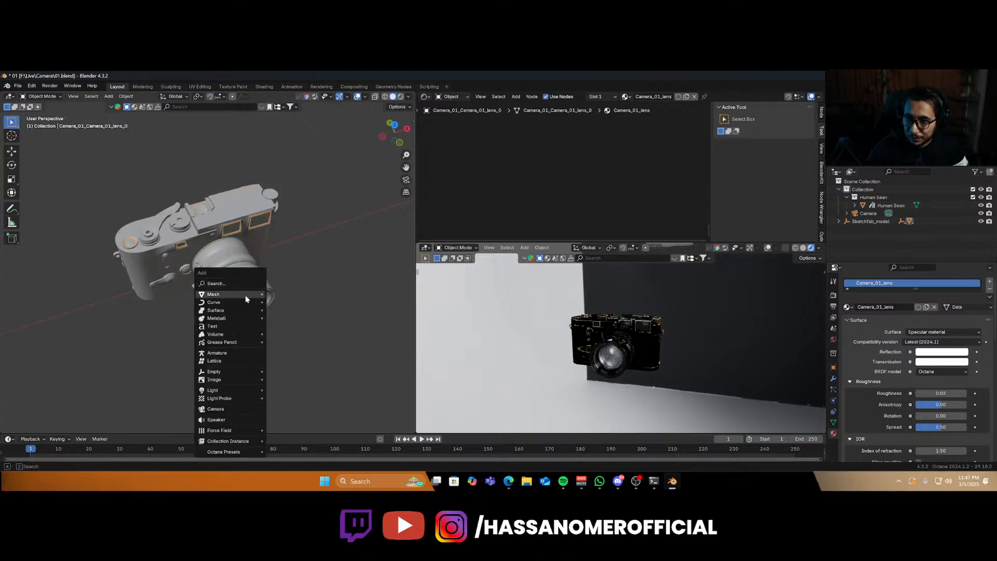
mouse_move(256, 372)
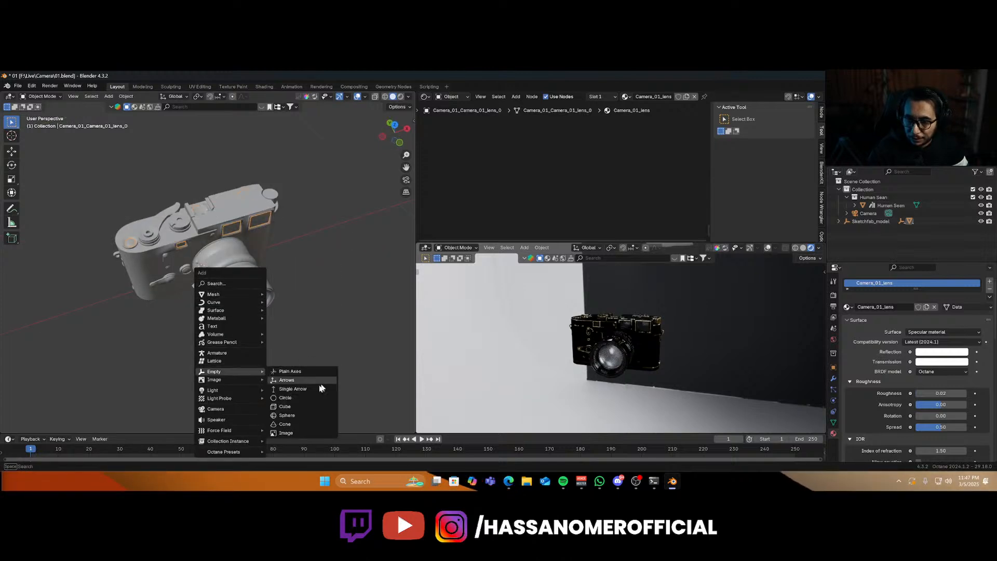
click(301, 406)
scroll(251, 291, down, 5)
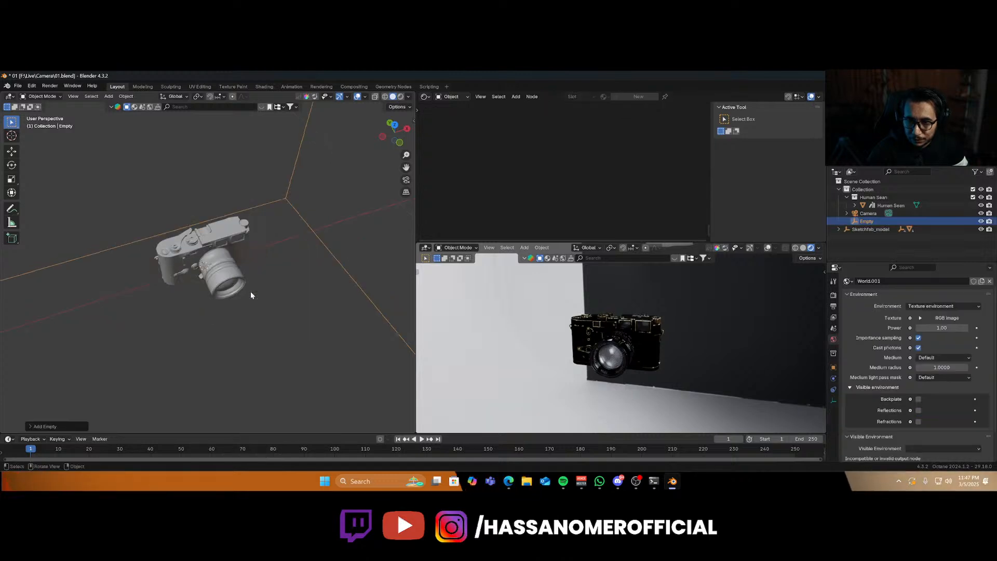
key(s)
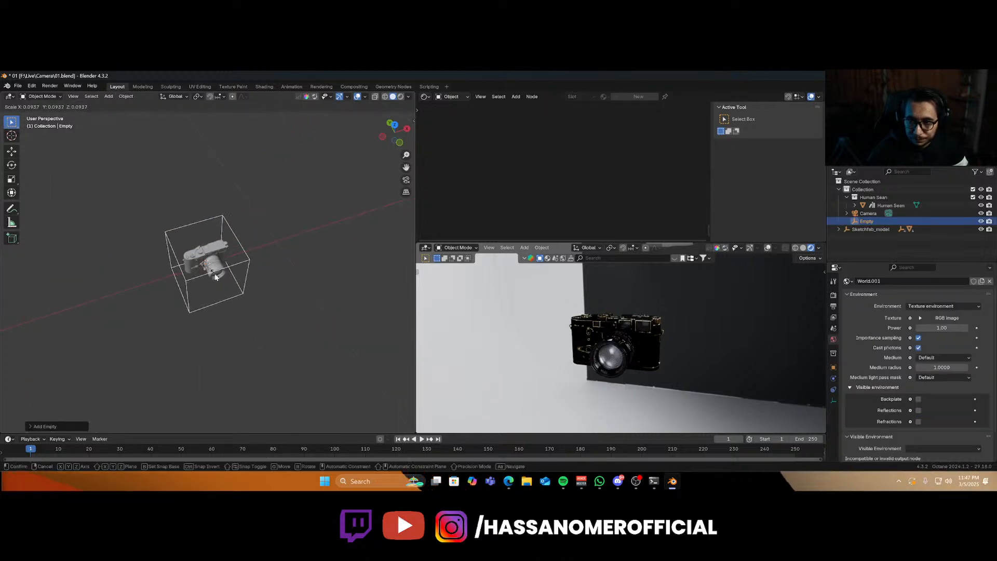
click(215, 276)
Move the empty along Z to center it on the camera model, and save the file.
middle_drag(233, 308, 216, 293)
key(g)
key(z)
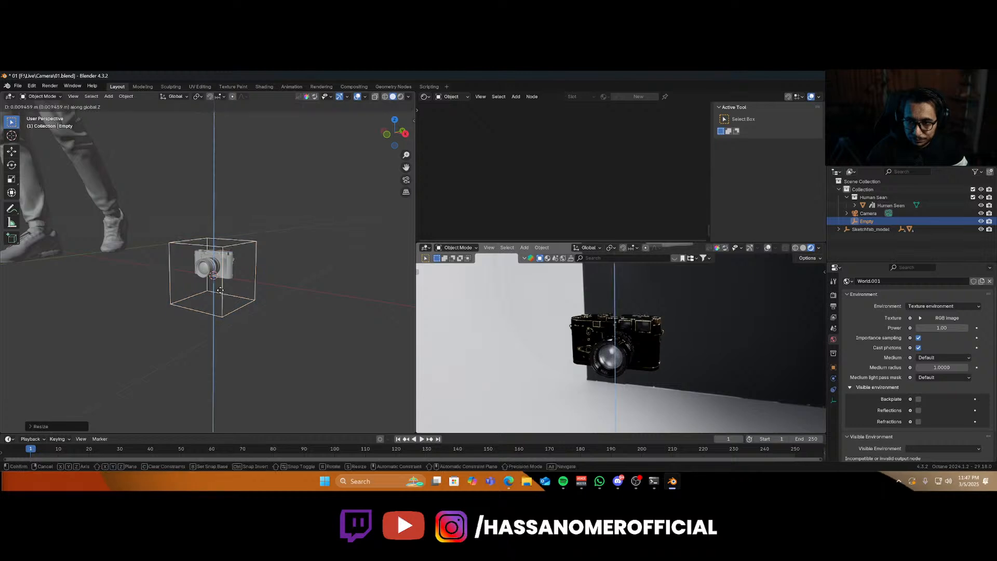
click(225, 280)
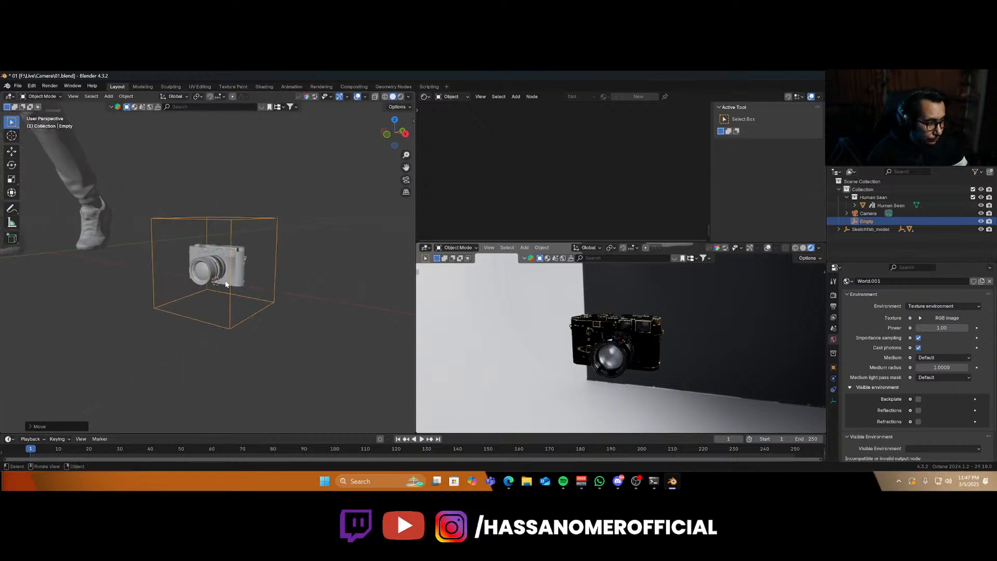
key(ctrl+s)
Parent all camera model parts to the cube empty.
scroll(229, 282, up, 3)
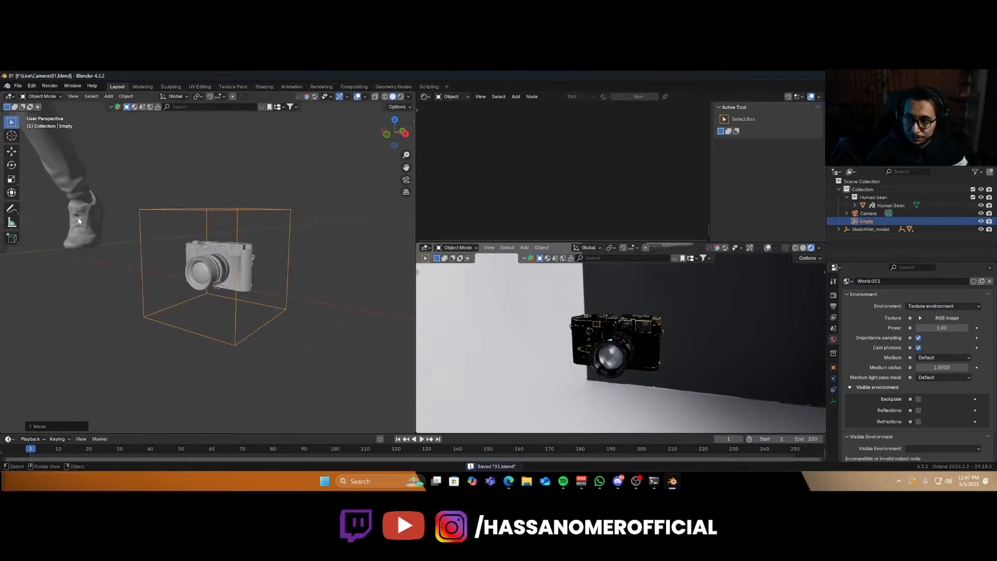
click(179, 280)
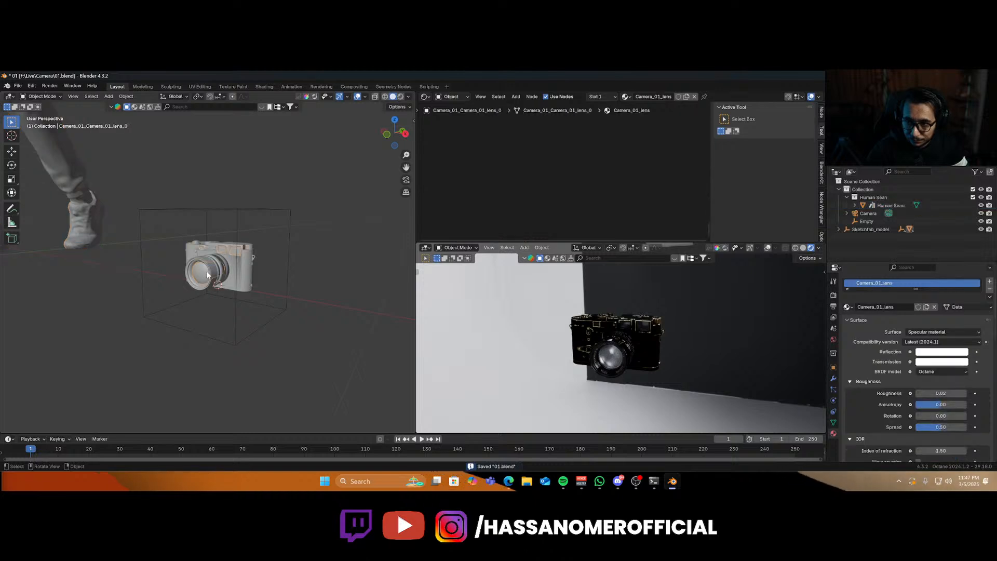
drag(179, 232, 283, 298)
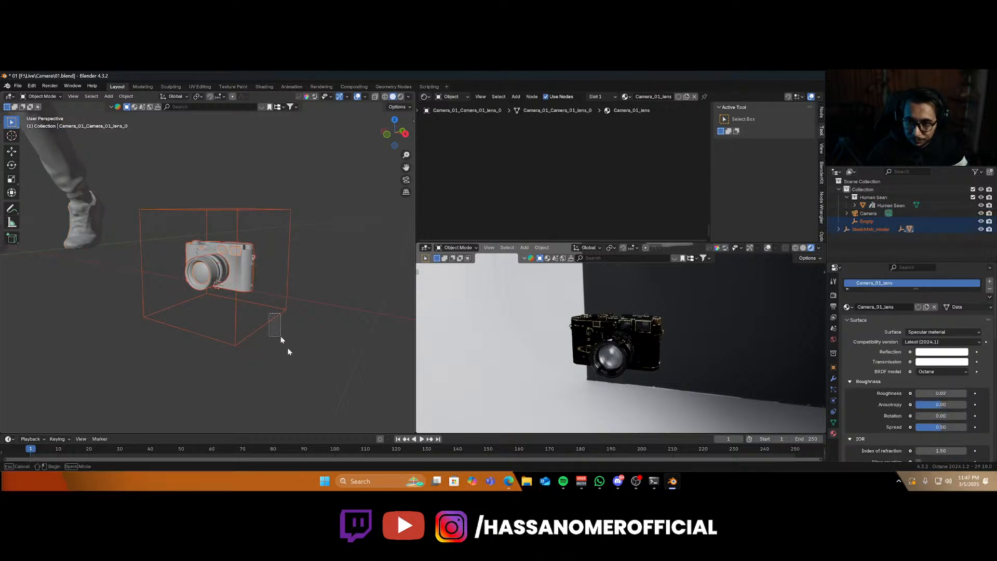
shift+click(266, 325)
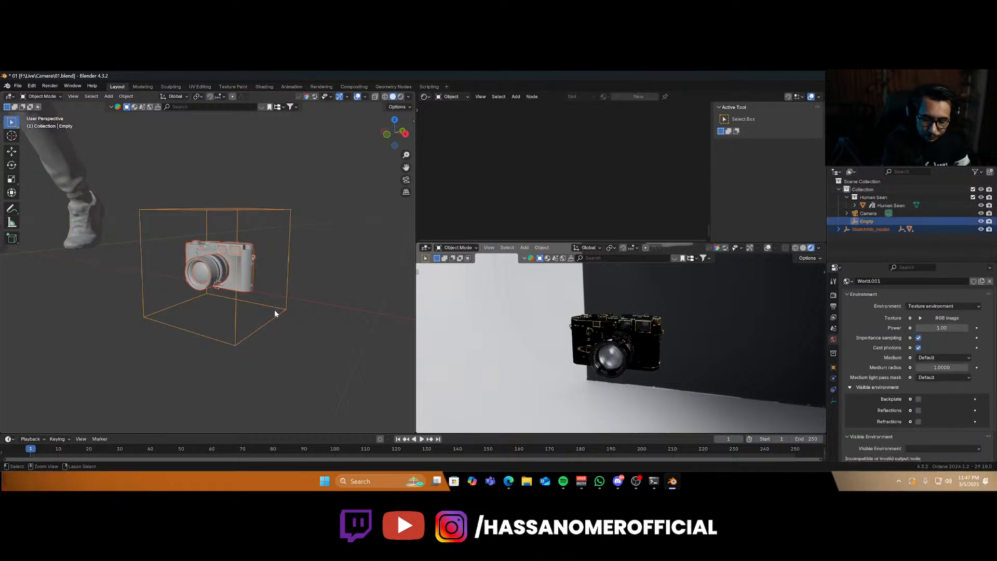
key(ctrl+p)
click(255, 311)
click(271, 328)
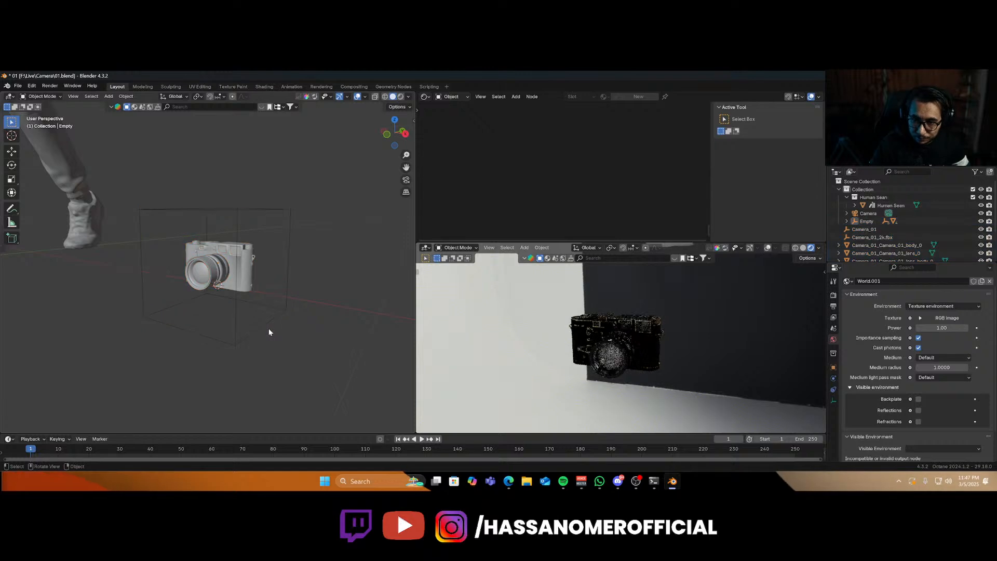
Move the empty together with the parented camera model.
click(266, 330)
key(g)
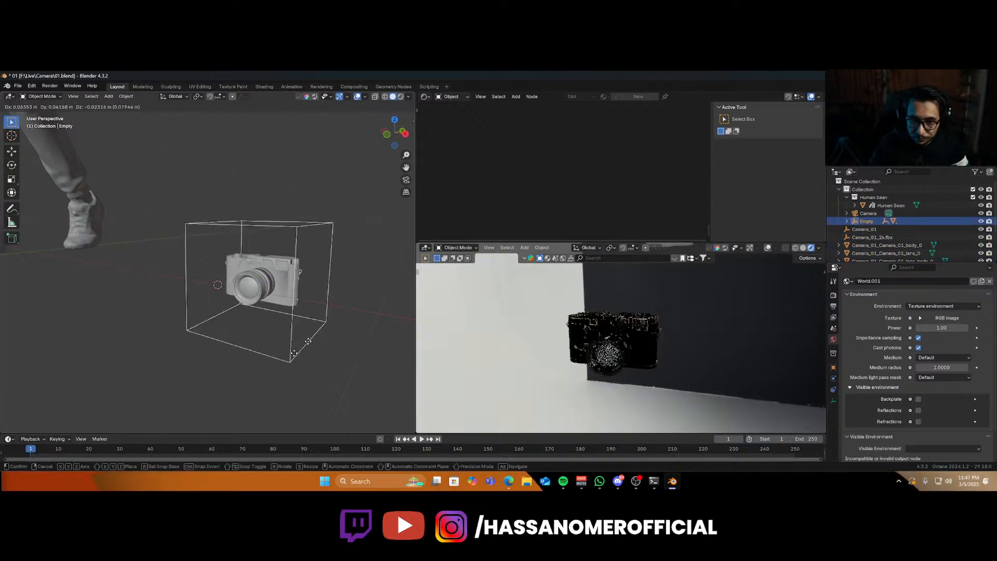
click(263, 310)
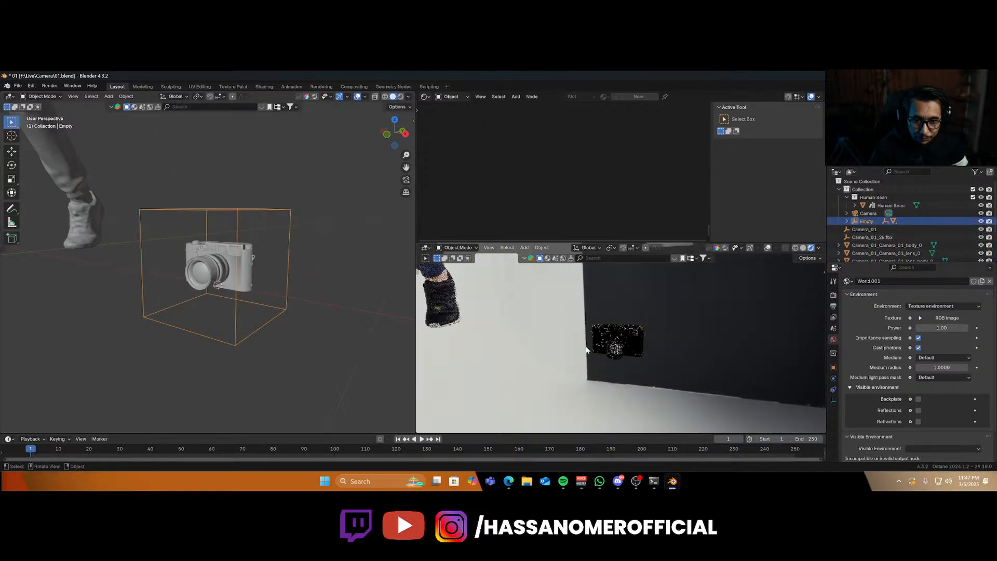
Delete the human figure from the scene.
scroll(250, 276, down, 5)
click(138, 203)
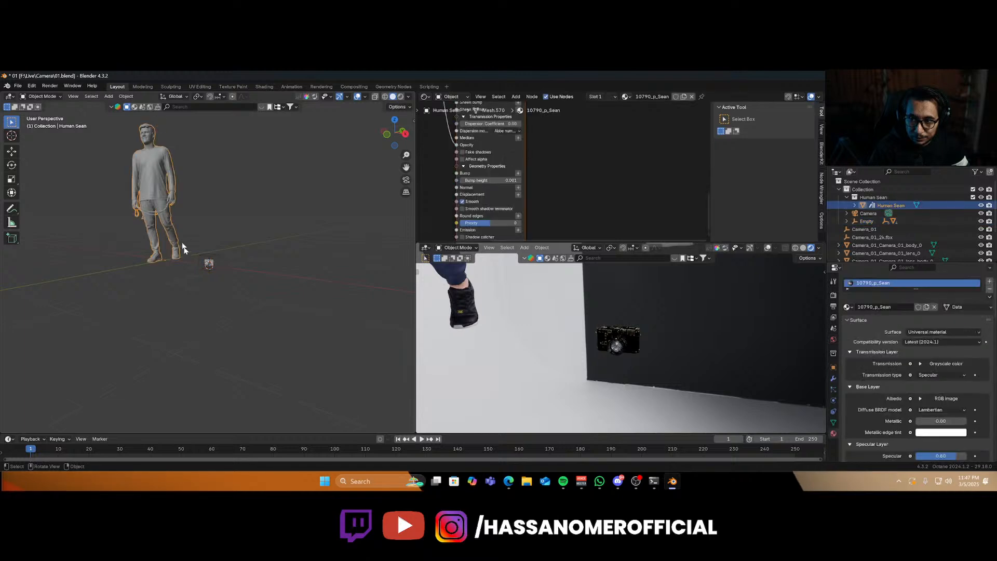
key(x)
click(185, 253)
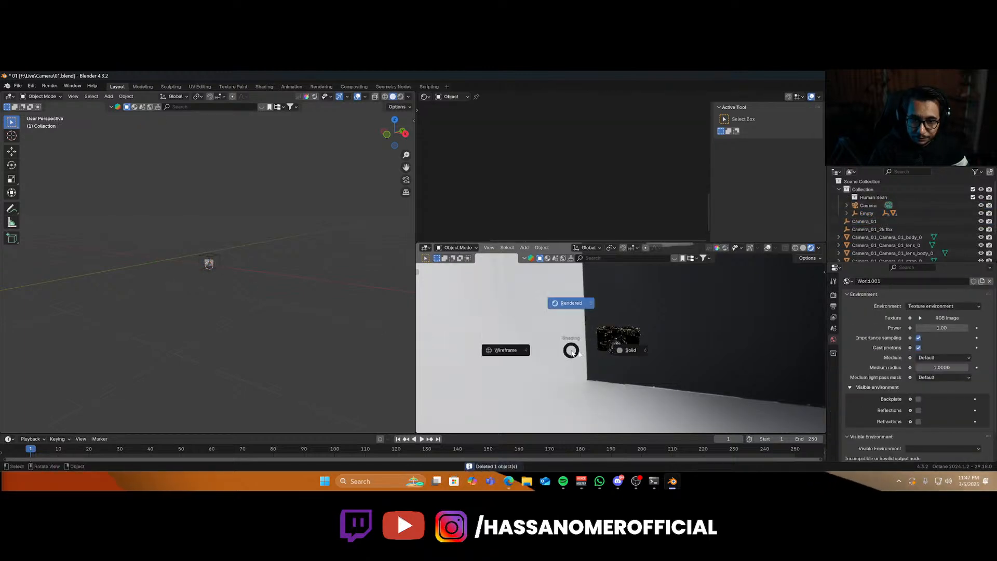
Look through the scene camera and select it.
middle_drag(198, 266, 265, 286)
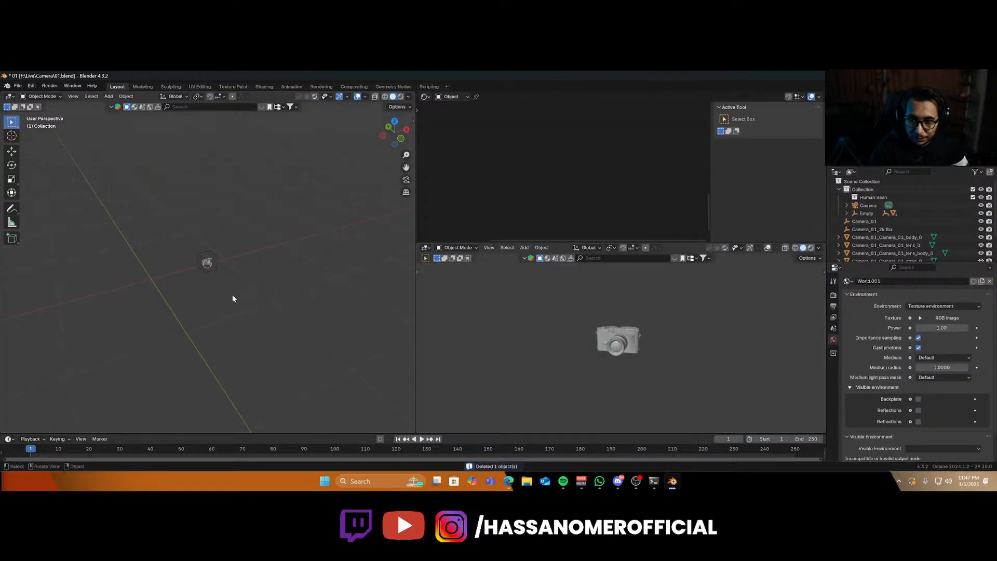
key(KP_0)
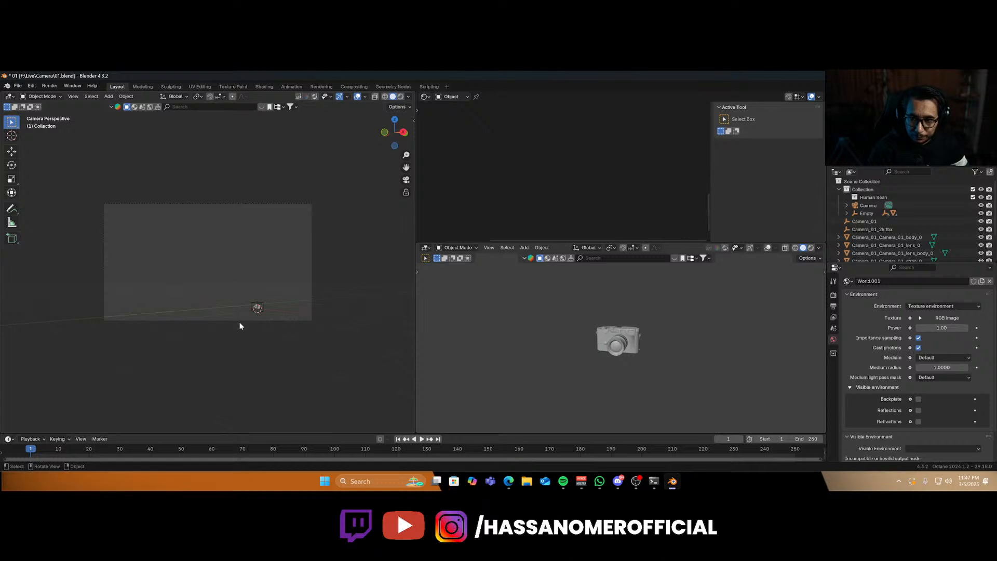
click(240, 321)
Set the output resolution to 1080 × 1920 px.
click(834, 295)
scroll(877, 326, up, 2)
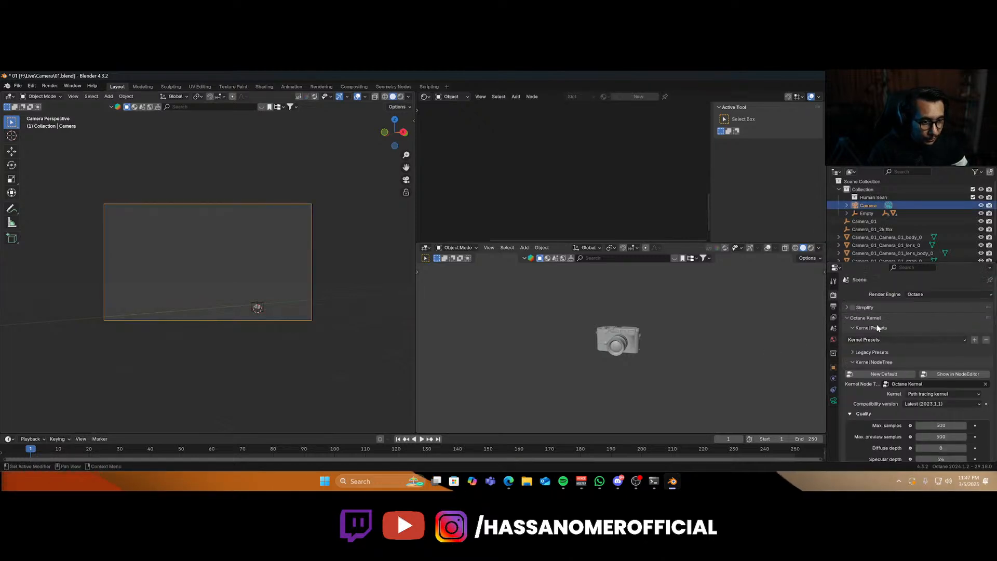
click(833, 306)
text(10)
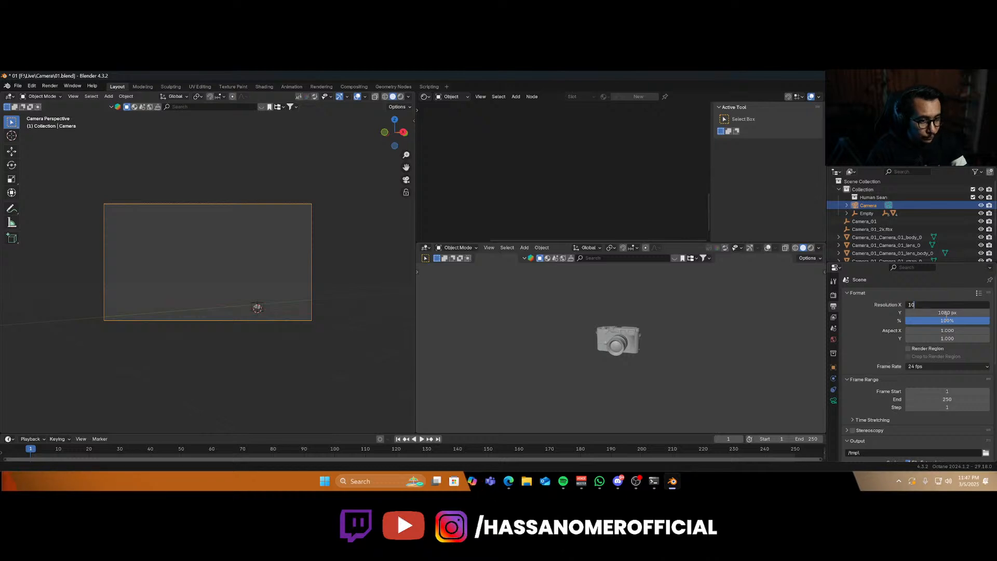
text(80)
key(Tab)
text(19)
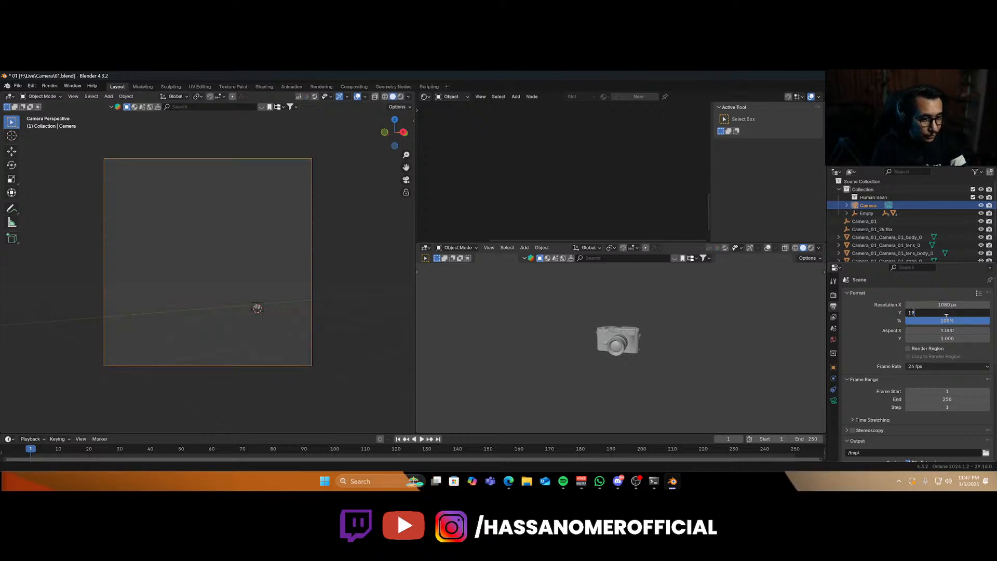
text(20)
key(Return)
Set the camera's focal length to 108 mm.
click(834, 318)
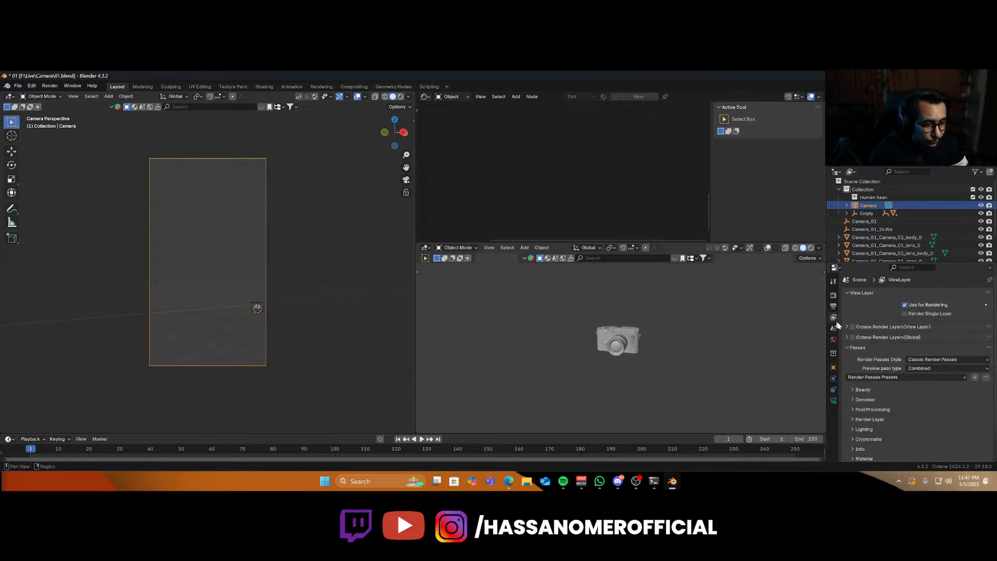
click(834, 401)
click(931, 332)
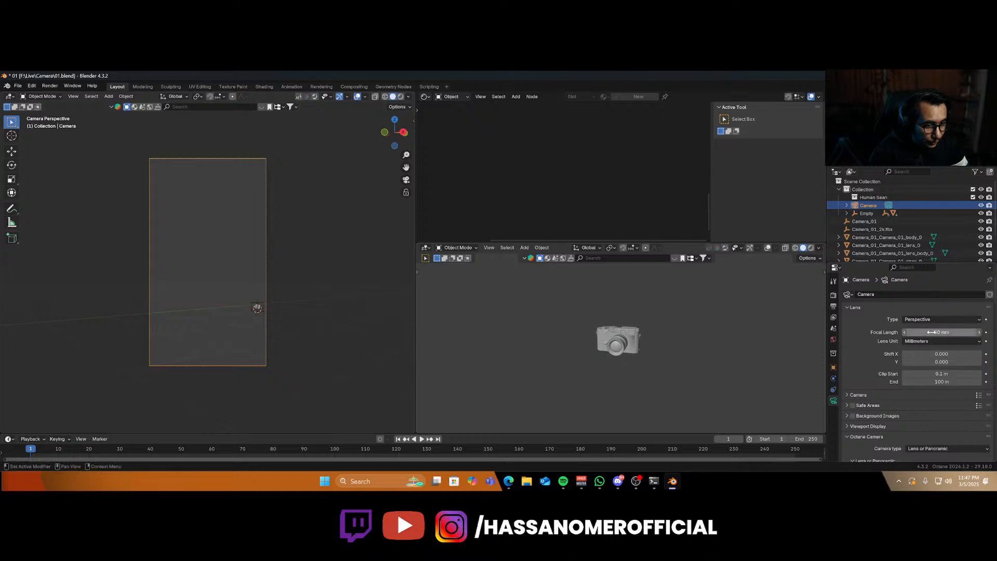
text(108)
key(Return)
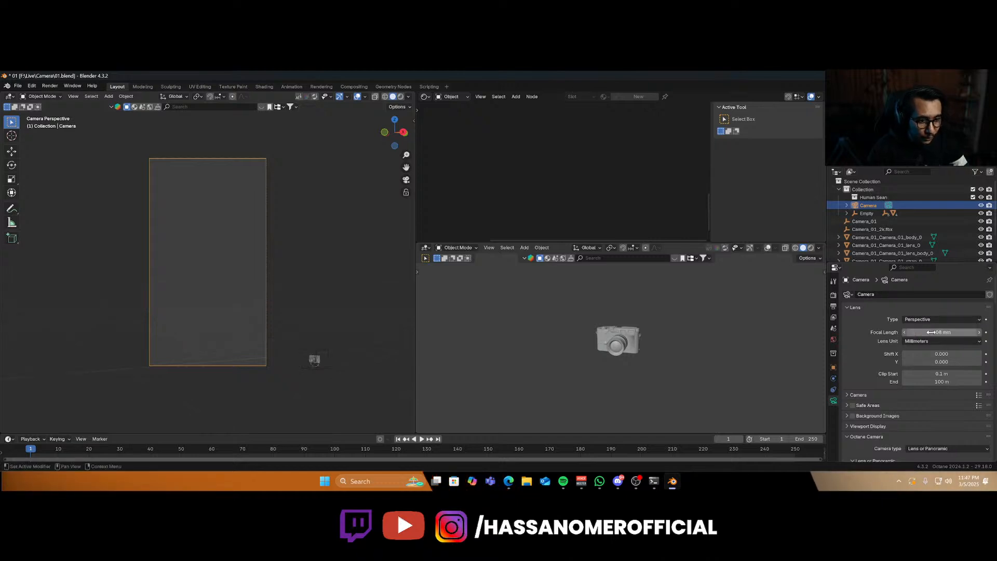
Move the empty along Z to center the camera model inside the camera frame.
click(314, 357)
key(g)
key(z)
click(205, 252)
key(g)
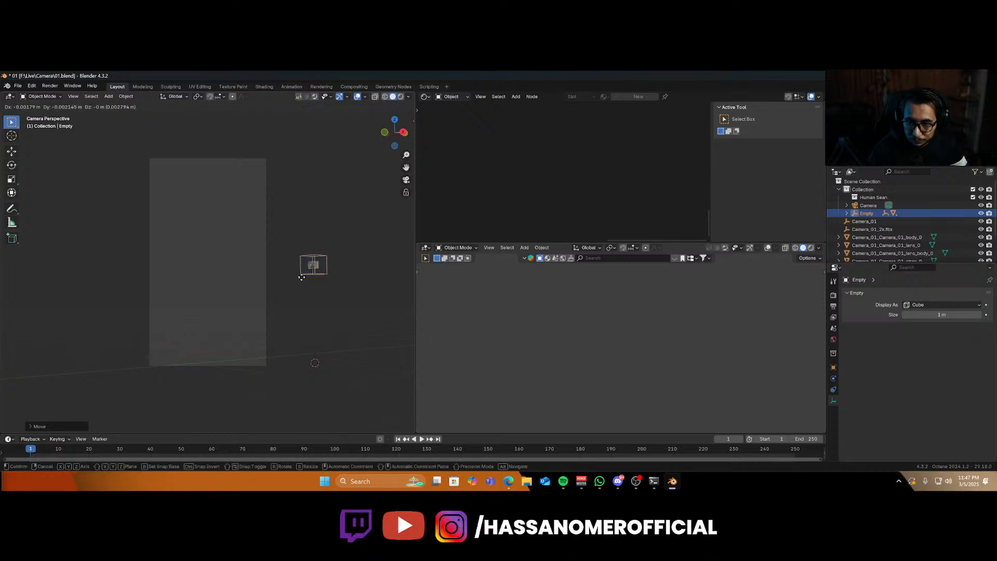
key(x)
key(z)
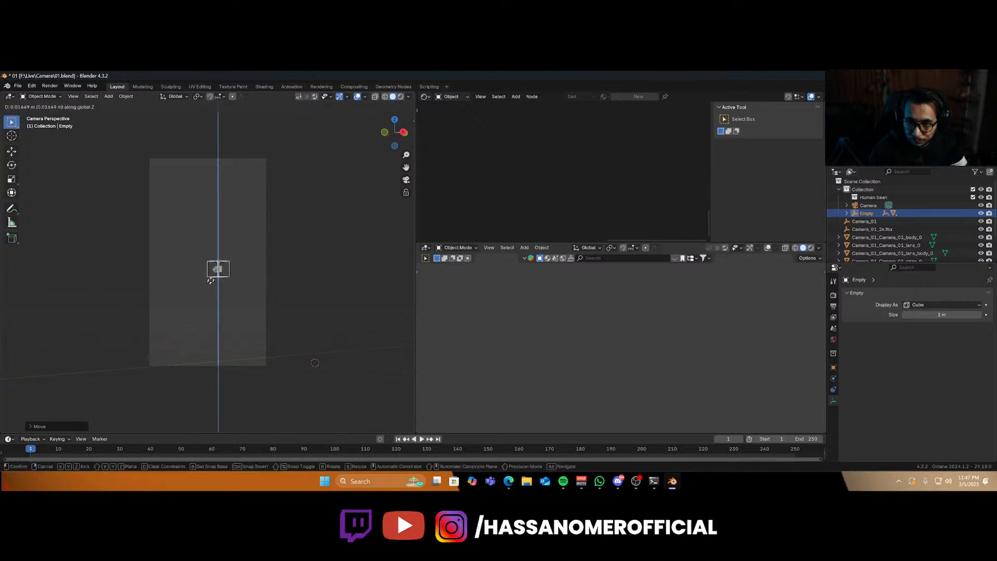
click(219, 295)
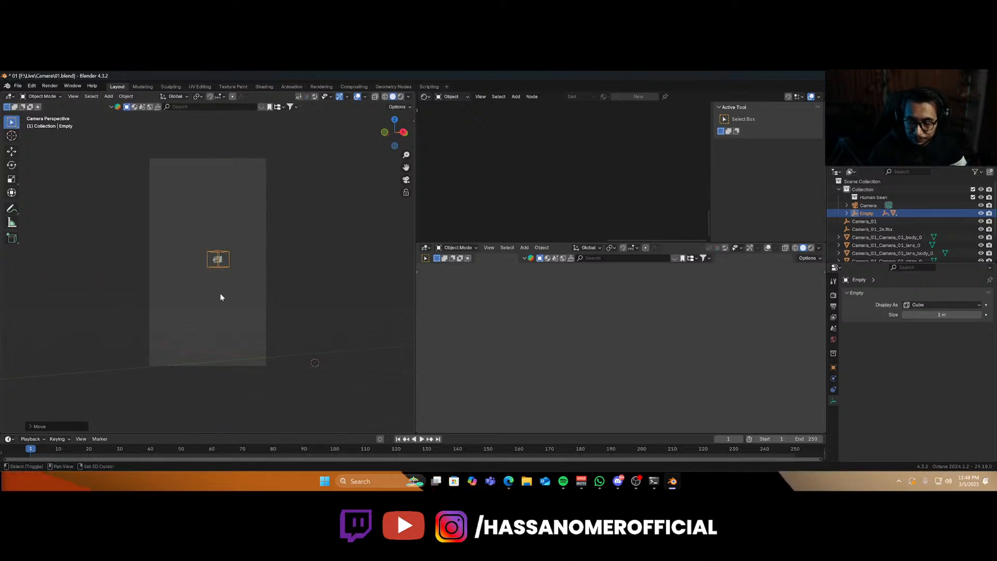
Fly the scene camera closer with walk navigation so the camera model fills more of the vertical frame.
key(shift+grave)
key(w)
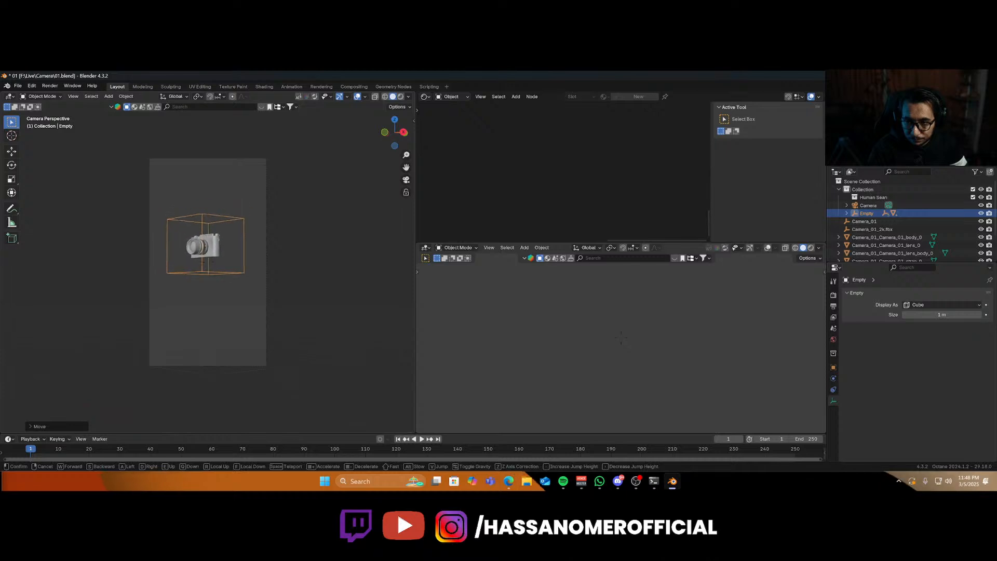
key(w)
key(a)
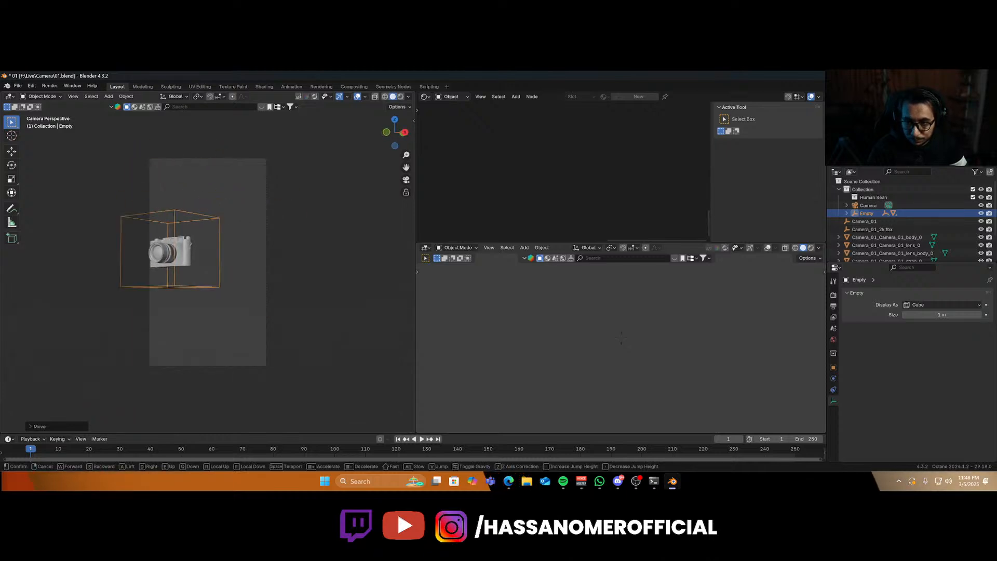
key(a)
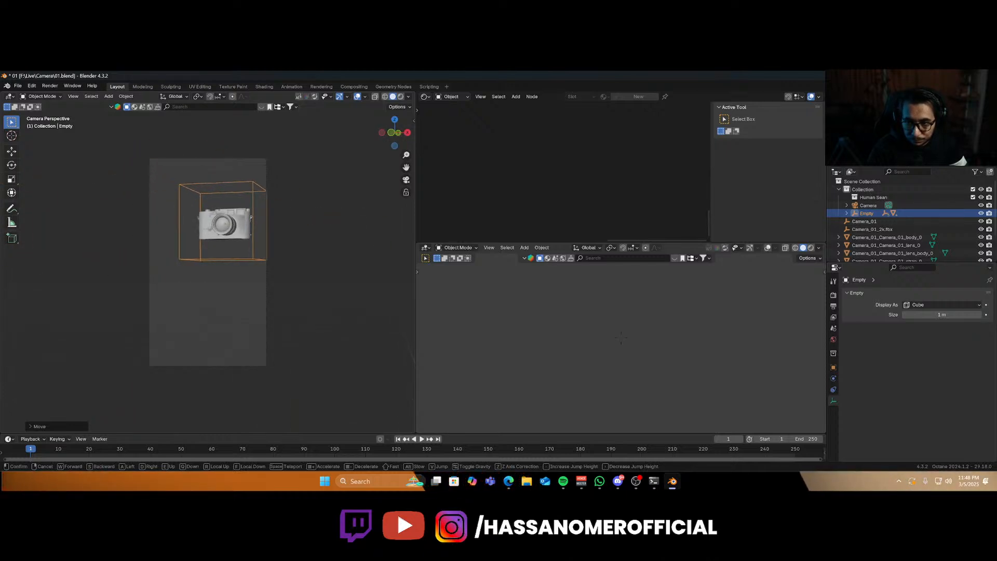
key(w)
key(e)
key(s)
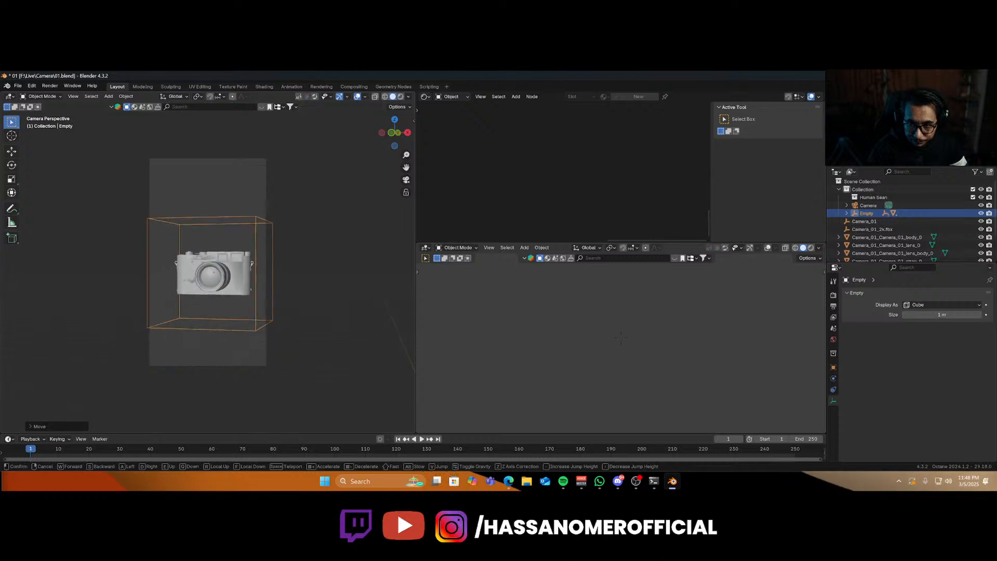
click(236, 322)
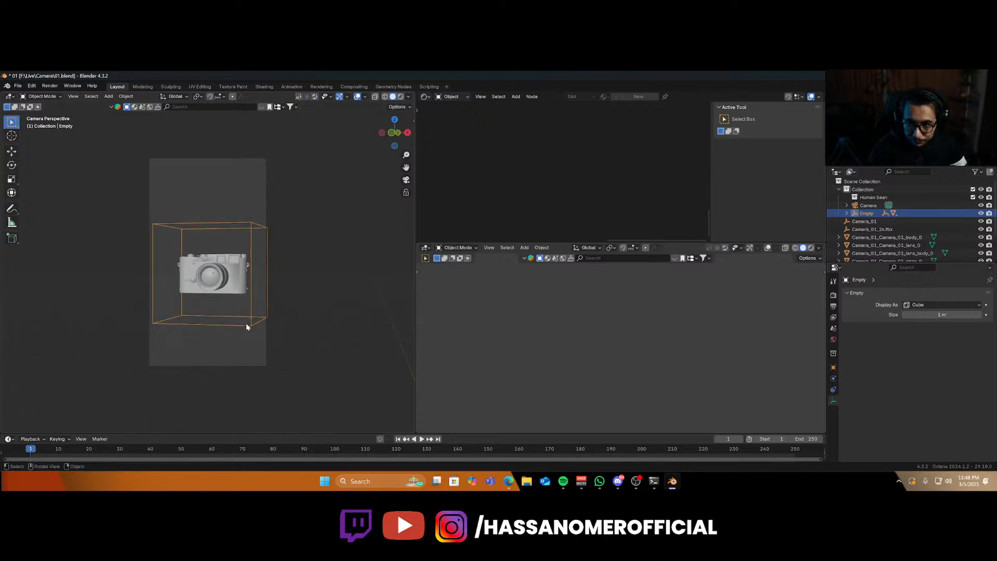
Tilt the camera model by rotating the empty freely and around X, and shift it along Z.
key(r)
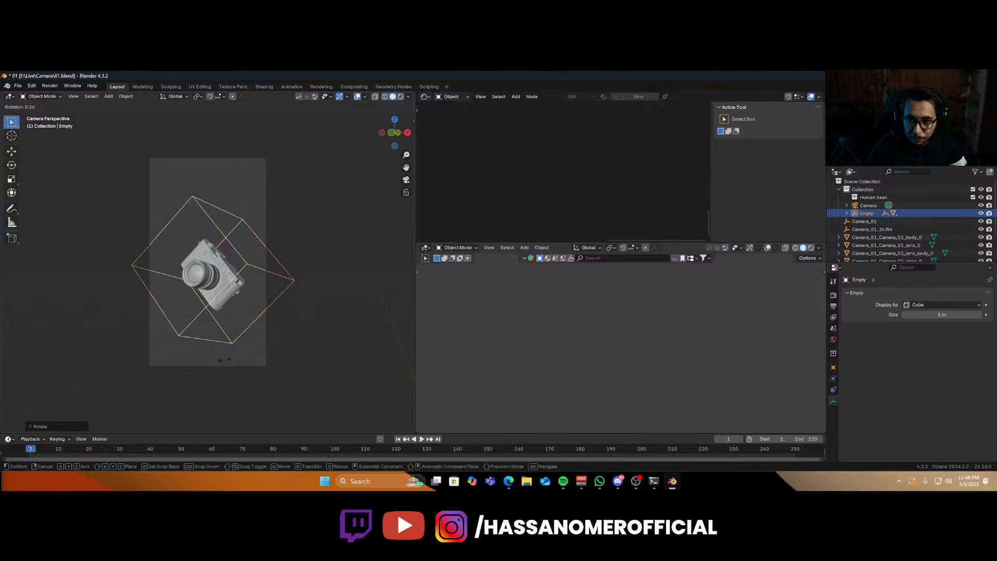
click(274, 303)
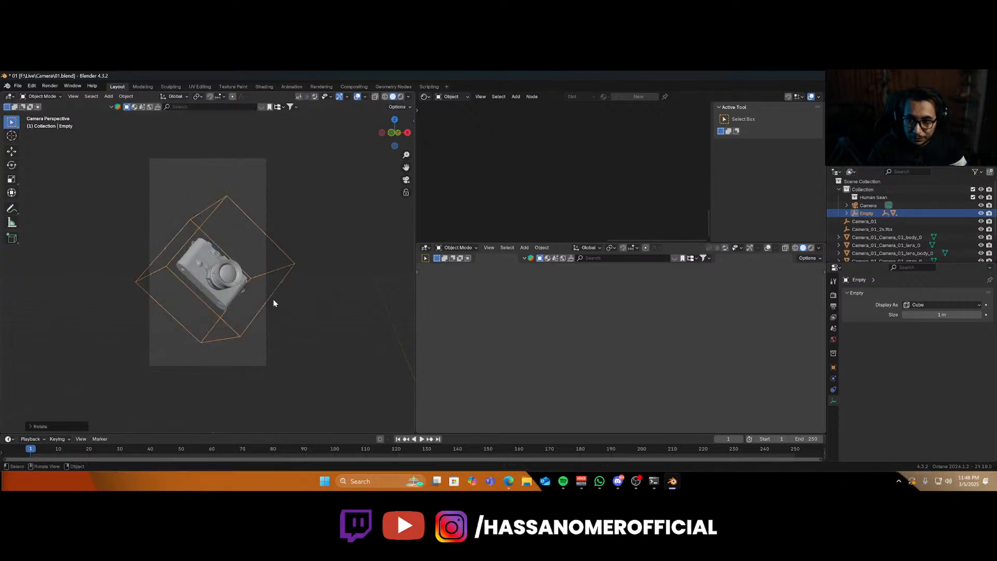
key(r)
key(x)
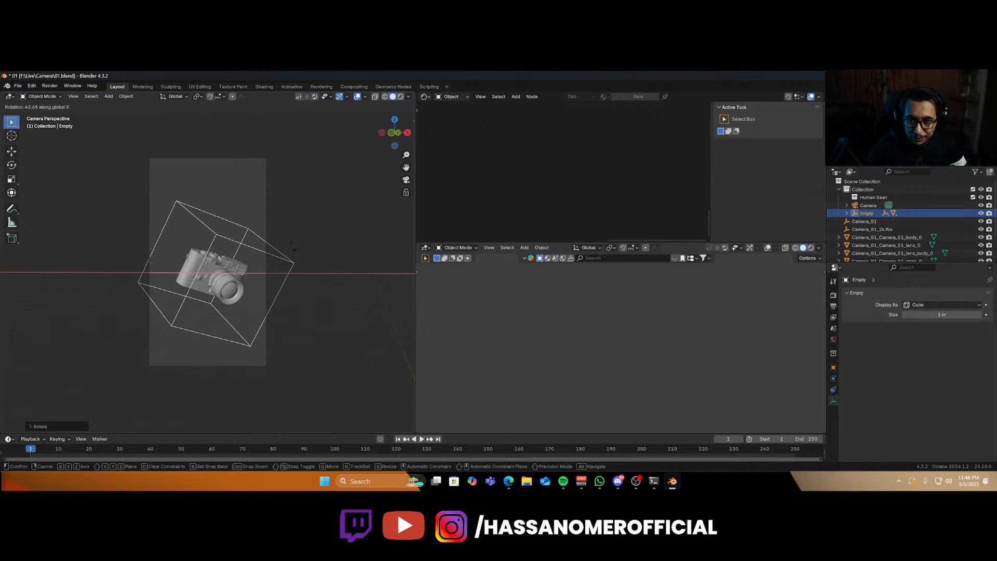
click(246, 306)
key(g)
key(z)
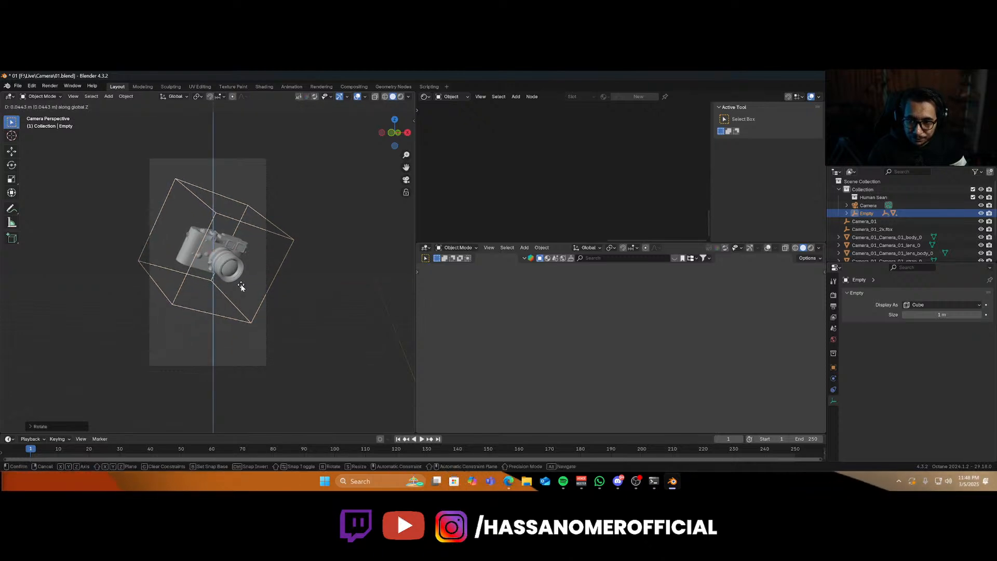
click(241, 287)
Show the scene camera view in the second viewport while the main viewport returns to user perspective.
key(KP_0)
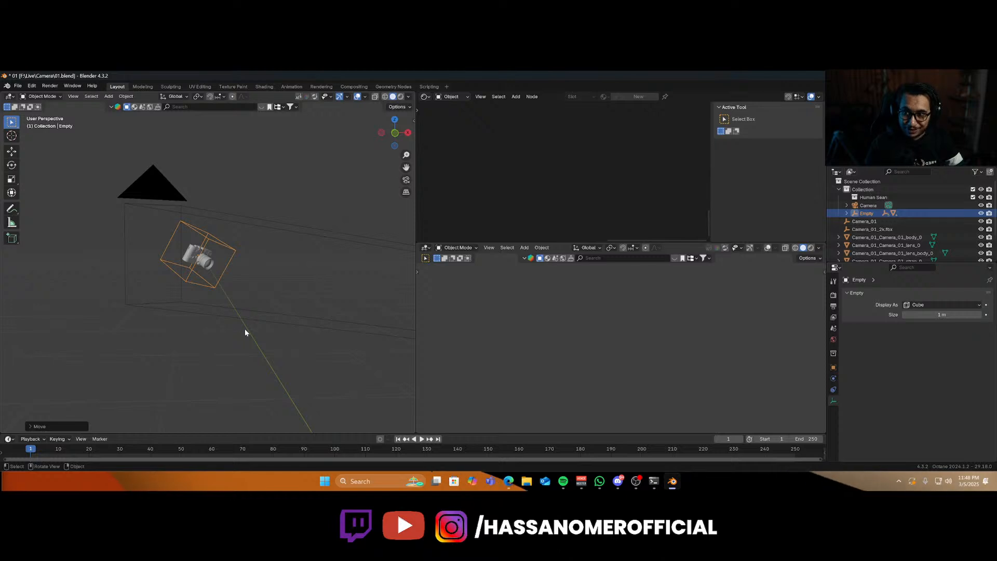
key(KP_0)
scroll(571, 335, down, 3)
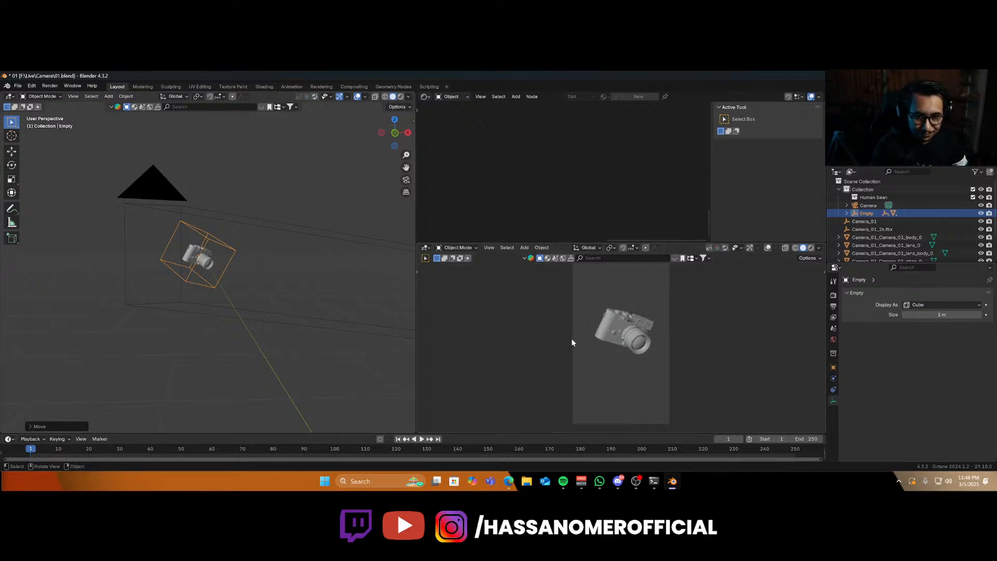
Select the scene camera and set its viewport passepartout to 1.000.
click(251, 225)
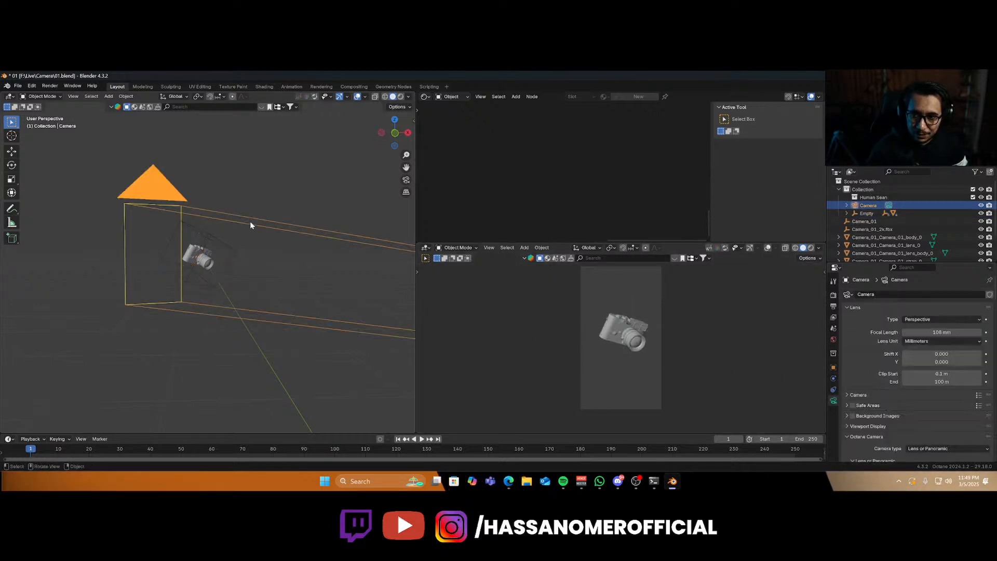
scroll(879, 381, down, 3)
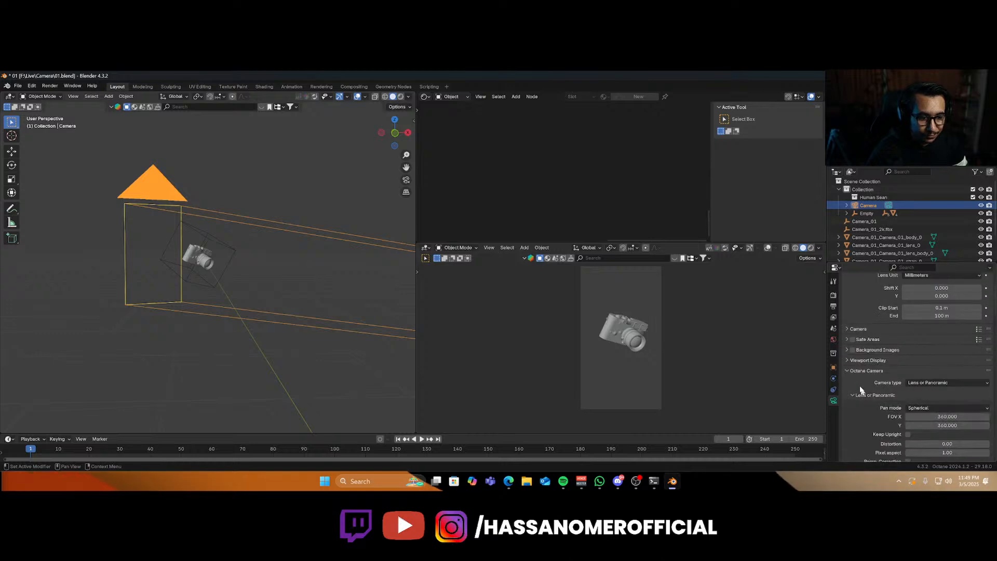
click(867, 360)
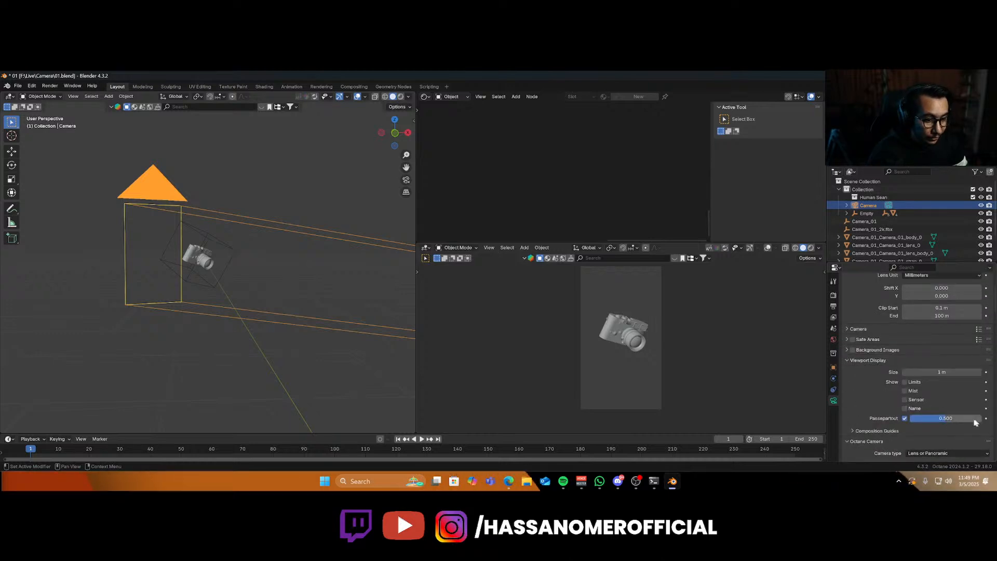
drag(975, 422, 994, 422)
mouse_move(616, 356)
shift+middle_down()
mouse_move(625, 372)
mouse_move(619, 367)
shift+middle_up()
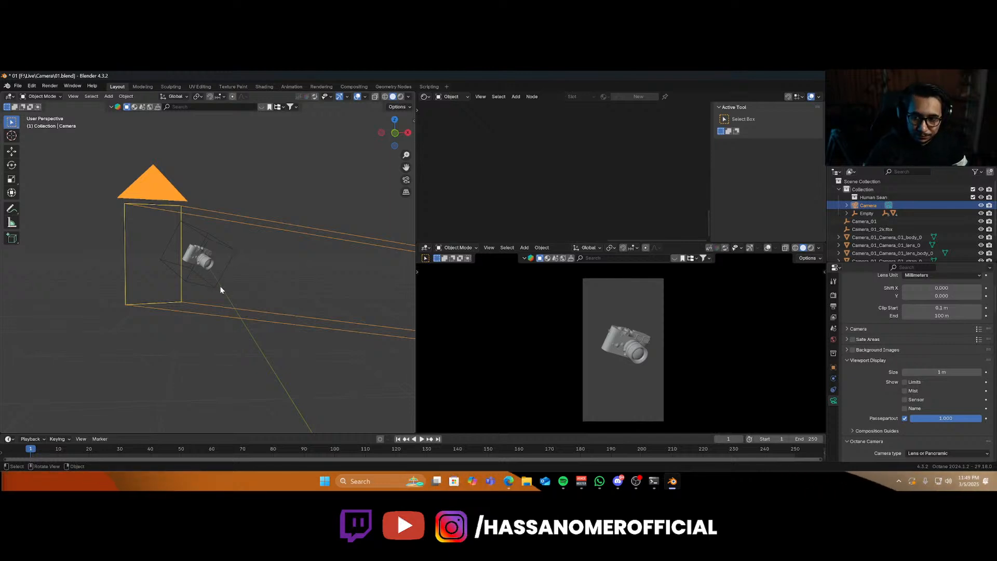
Look through the scene camera in the main viewport, select the empty and rotate it around the global Z axis.
key(KP_0)
click(251, 318)
key(r)
key(z)
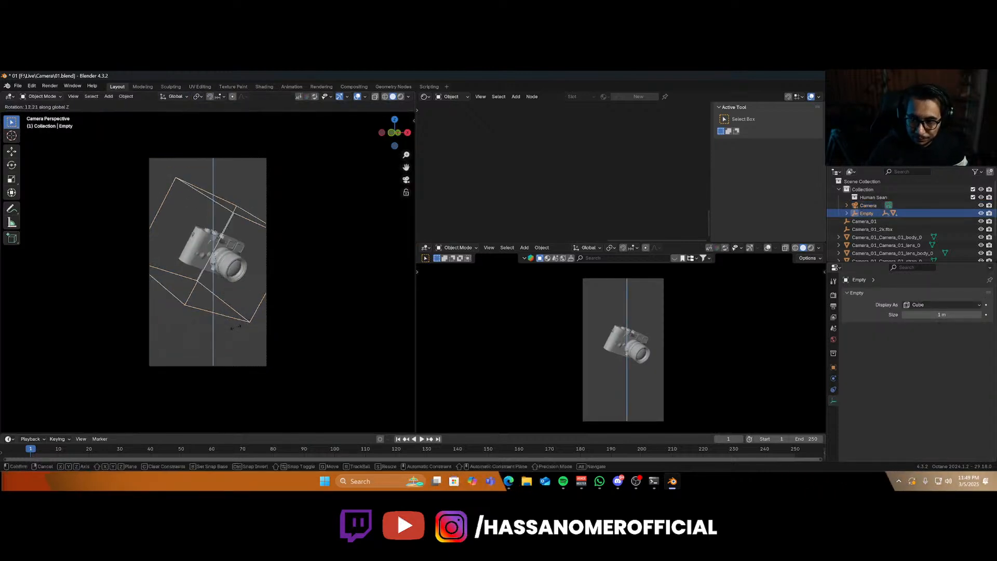
click(260, 290)
Rotate the empty around its local Y axis to tilt the camera model.
key(r)
key(x)
key(x)
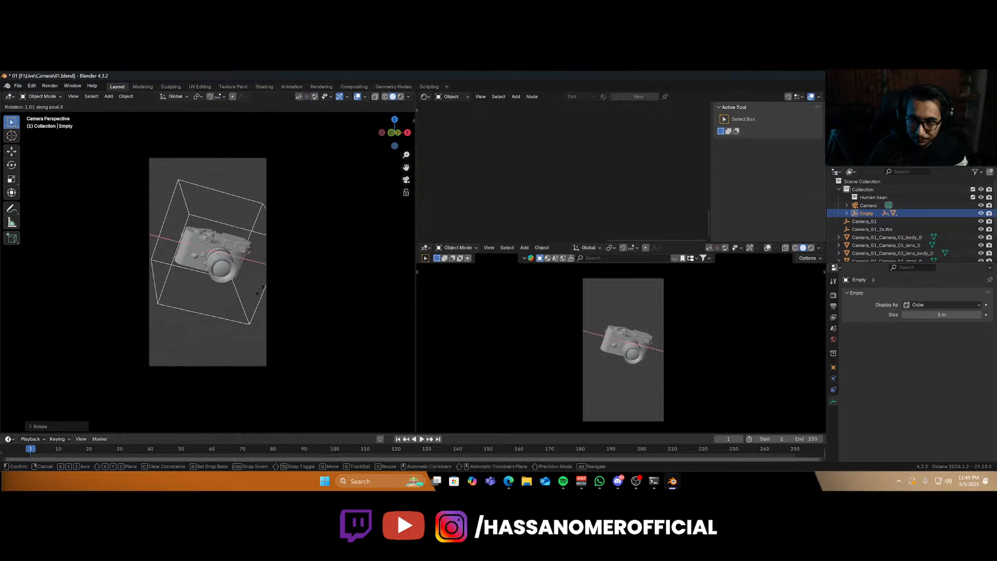
key(y)
key(y)
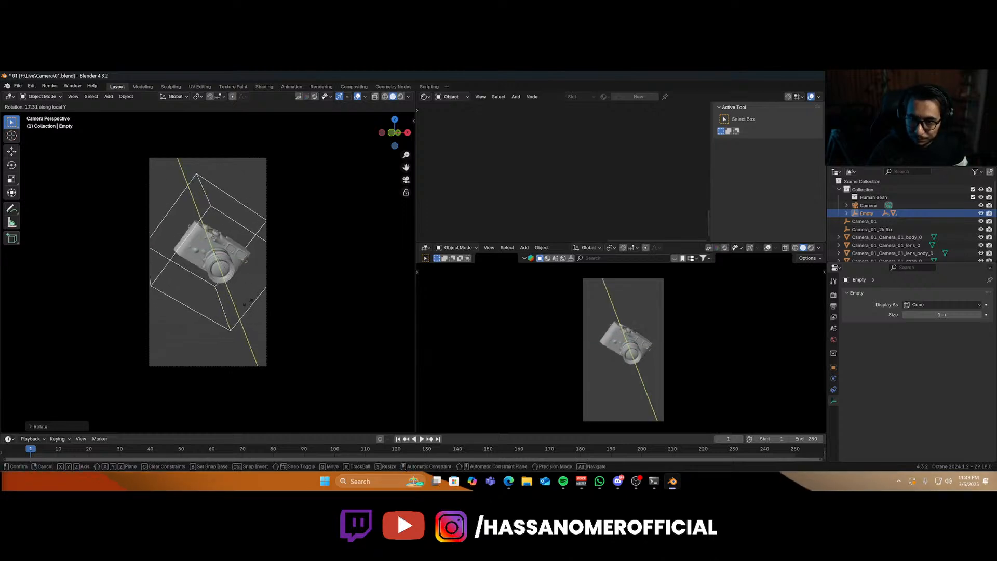
click(242, 303)
Rotate the empty around its local Z axis and then its local X axis.
key(r)
key(z)
key(z)
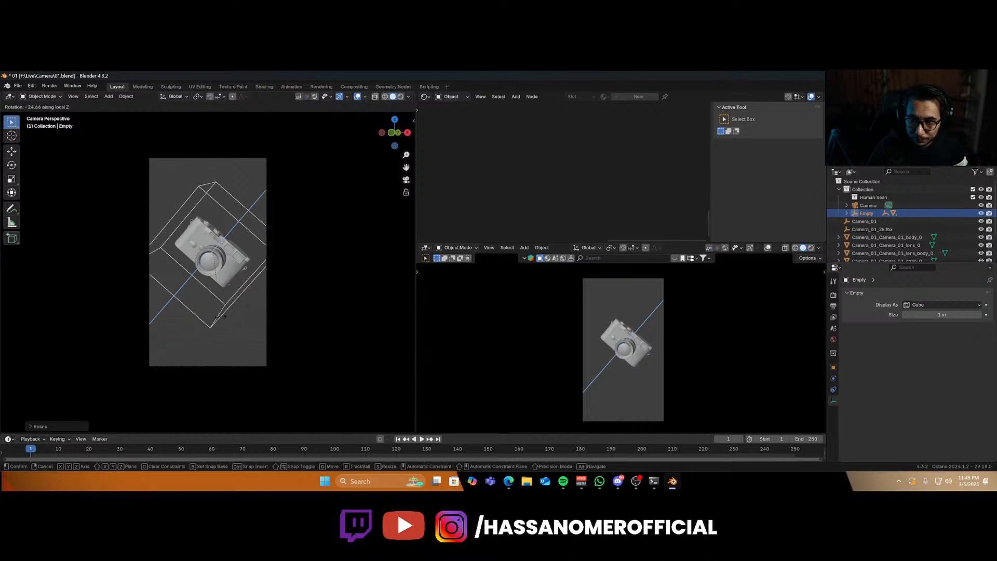
click(220, 316)
key(r)
key(x)
key(x)
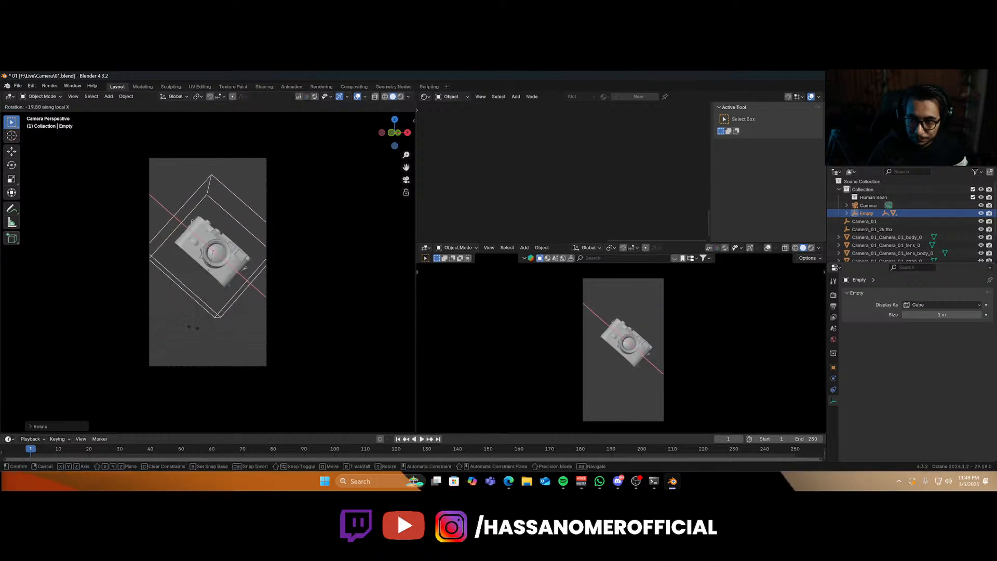
click(159, 328)
Rotate the empty once more around its local Z axis, then deselect everything.
key(r)
key(z)
key(z)
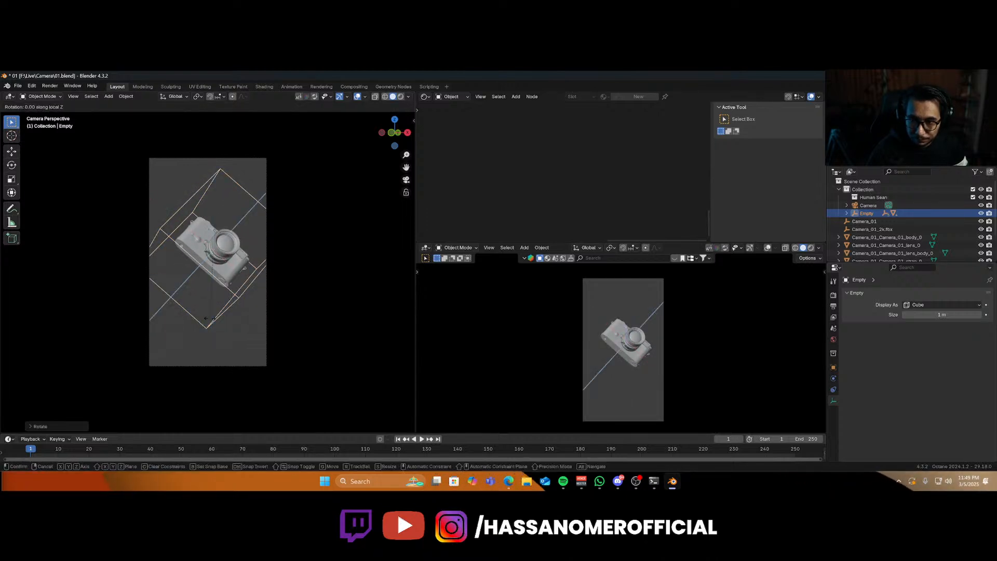
click(181, 318)
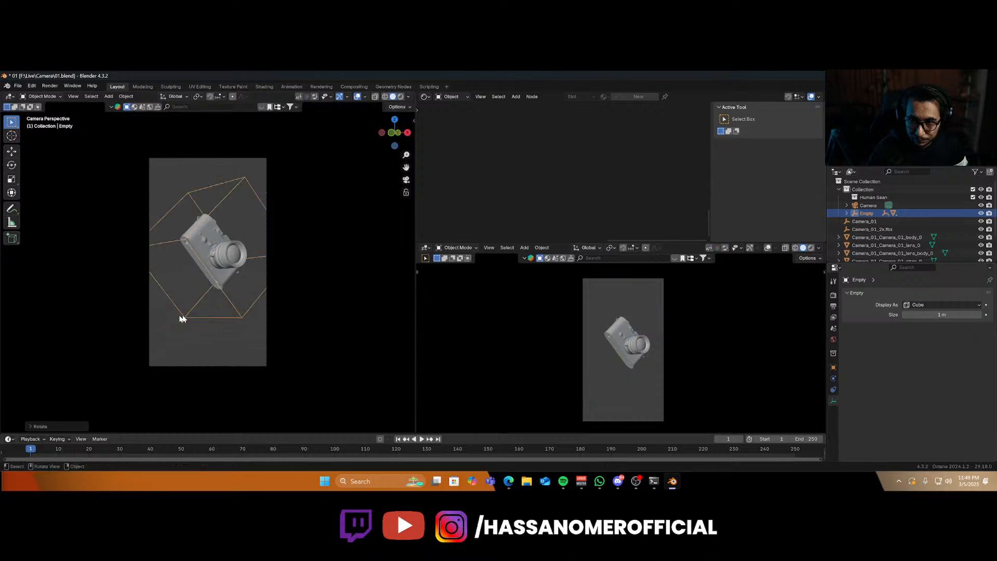
click(285, 333)
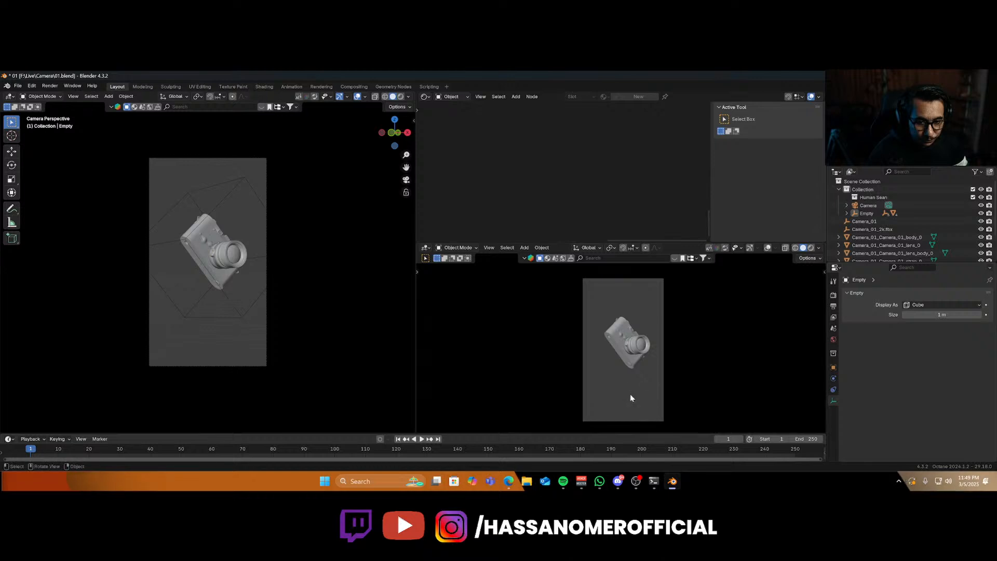
Switch to Quixel Bridge from the Start menu and open its Local assets library.
key(super)
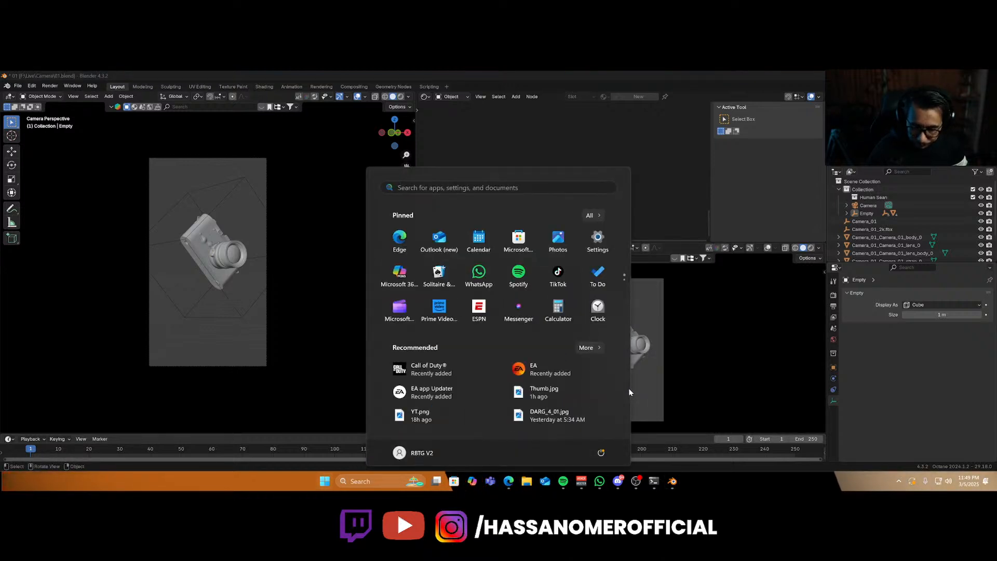
text(bridge)
click(394, 260)
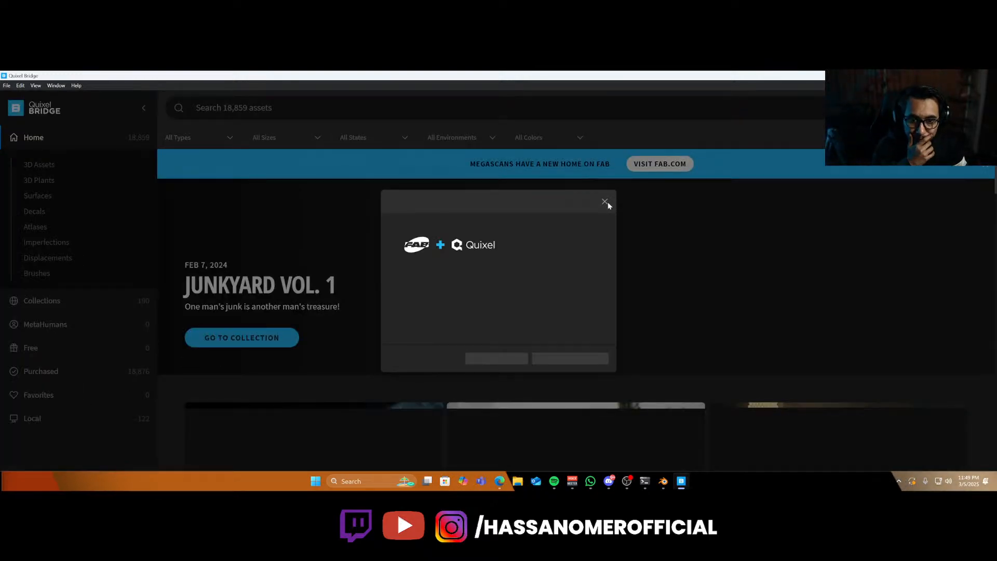
click(604, 201)
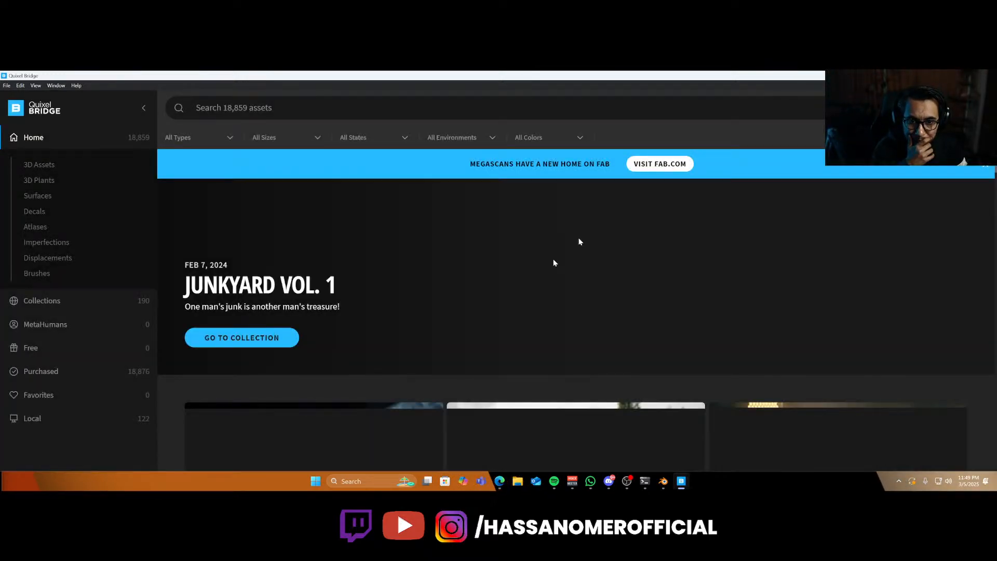
click(32, 418)
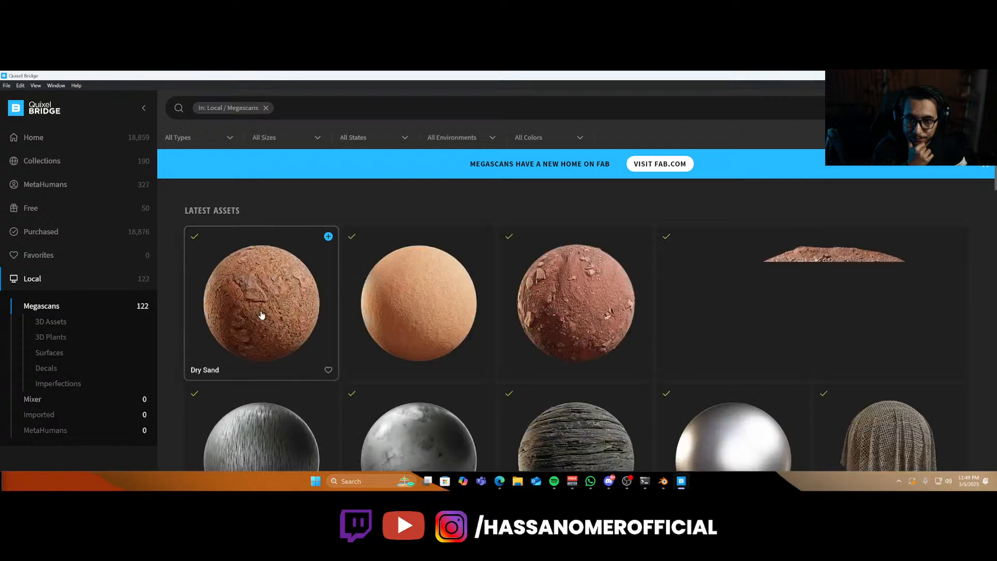
Browse through the locally downloaded Megascans assets in the library.
scroll(588, 322, down, 7)
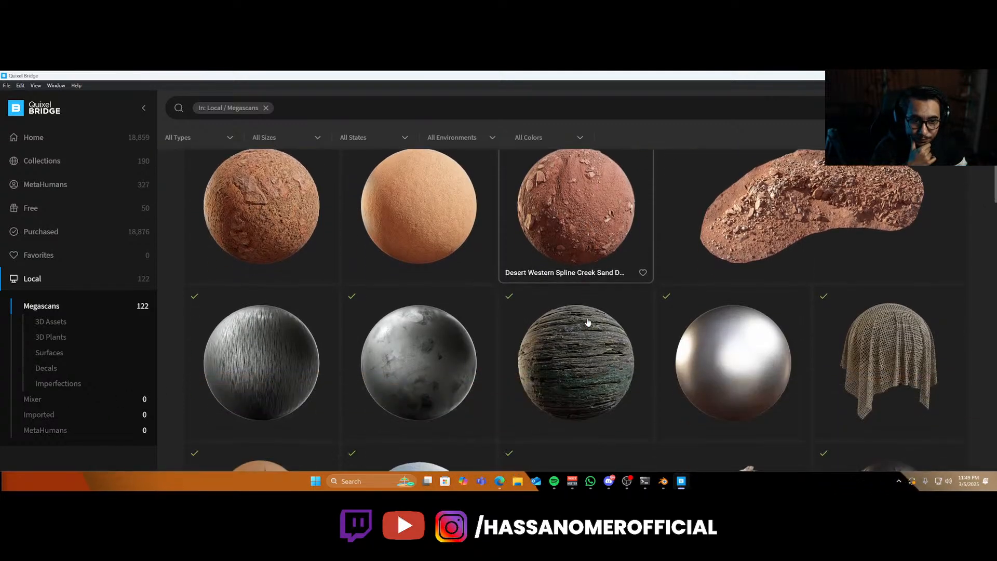
scroll(588, 322, down, 15)
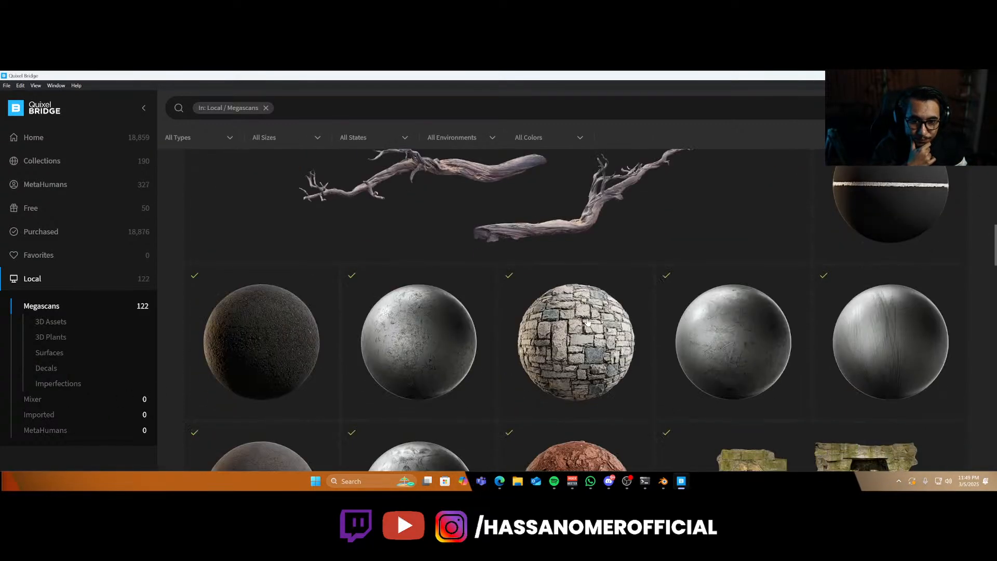
scroll(578, 334, down, 15)
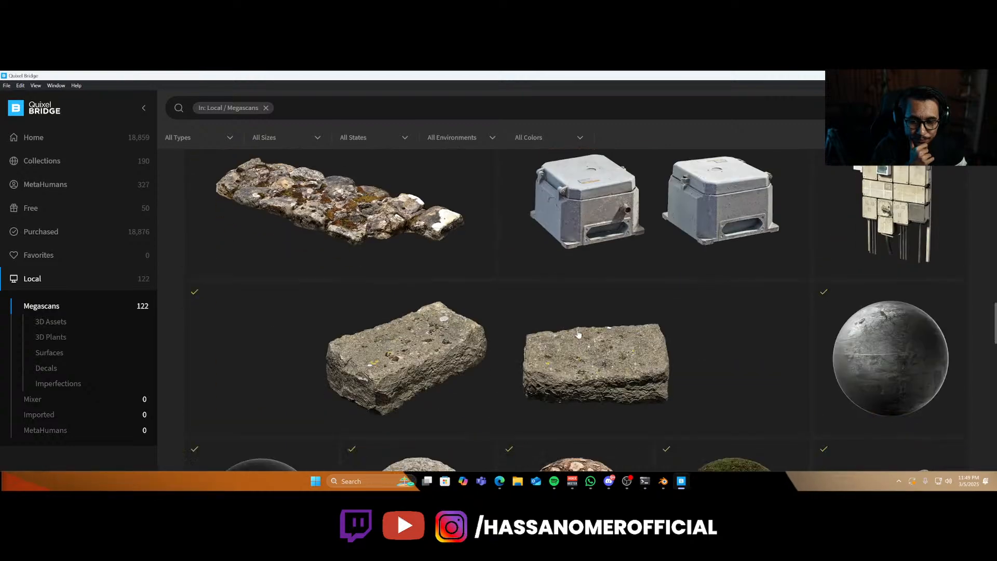
scroll(578, 334, down, 12)
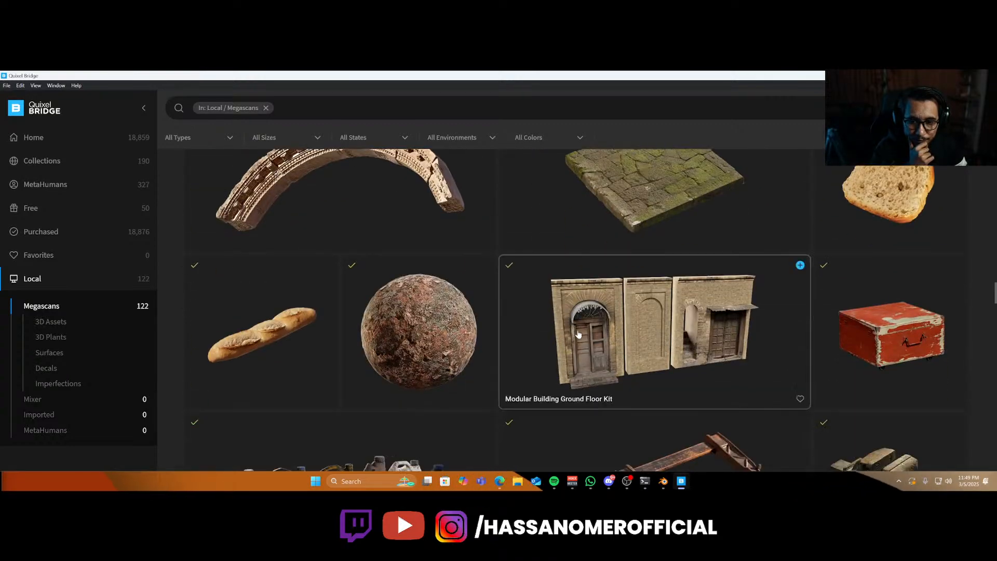
scroll(531, 367, down, 15)
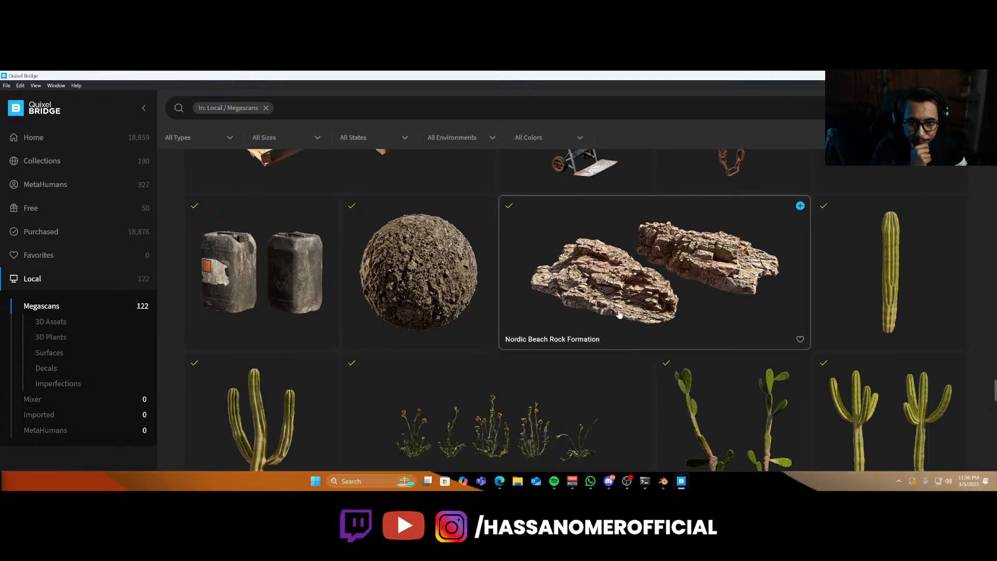
scroll(620, 314, down, 8)
scroll(619, 314, down, 5)
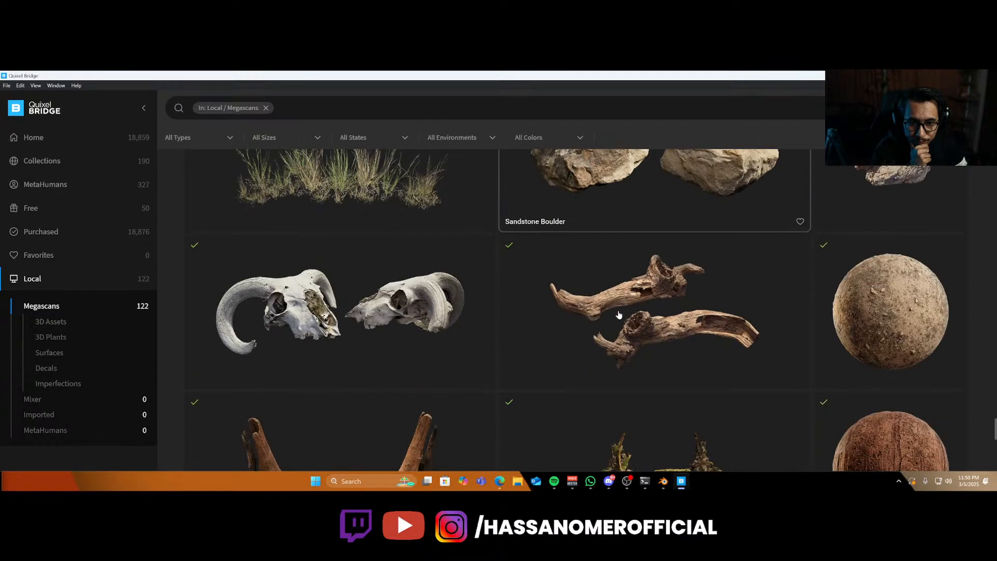
scroll(619, 314, up, 3)
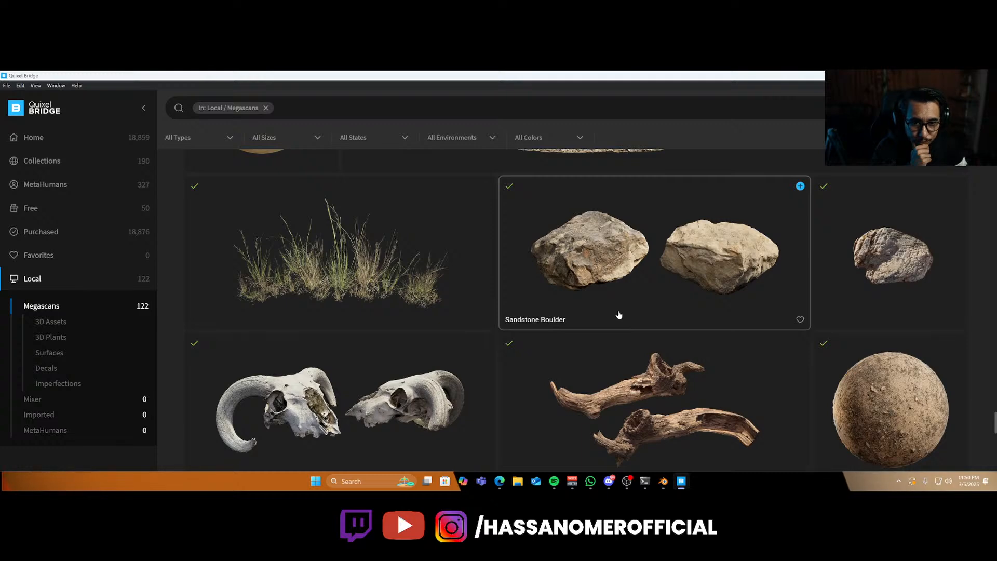
scroll(618, 314, down, 8)
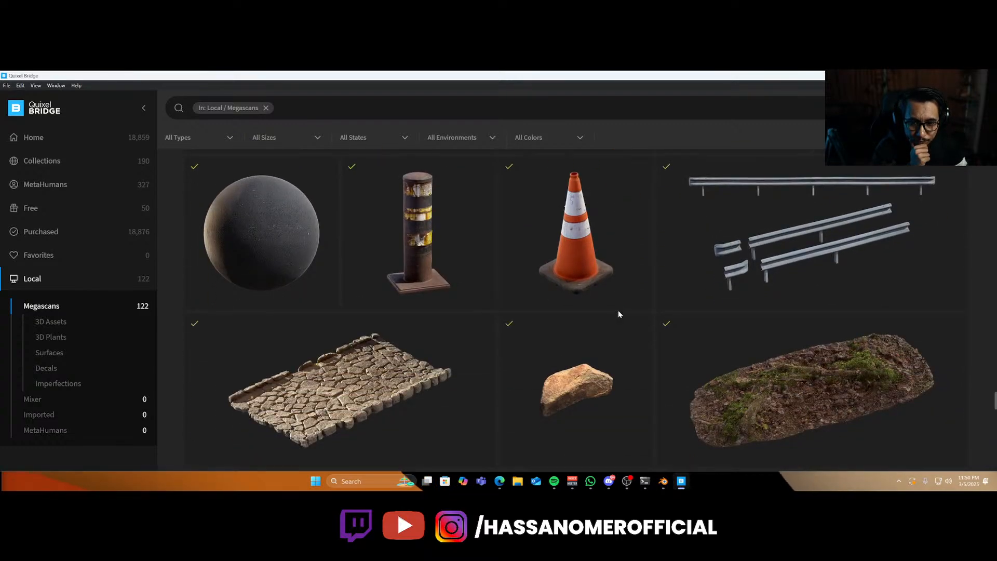
scroll(618, 315, down, 7)
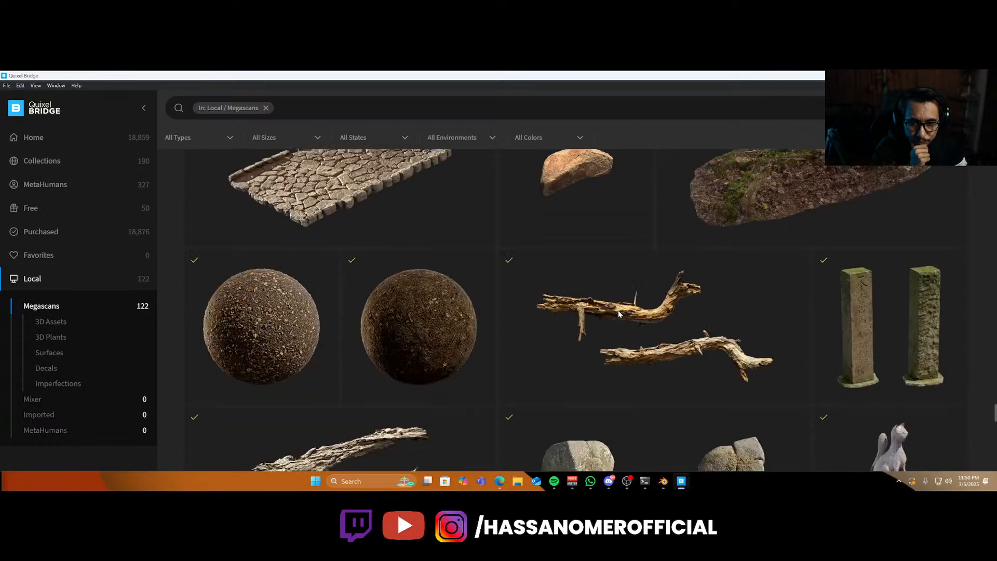
scroll(619, 315, down, 10)
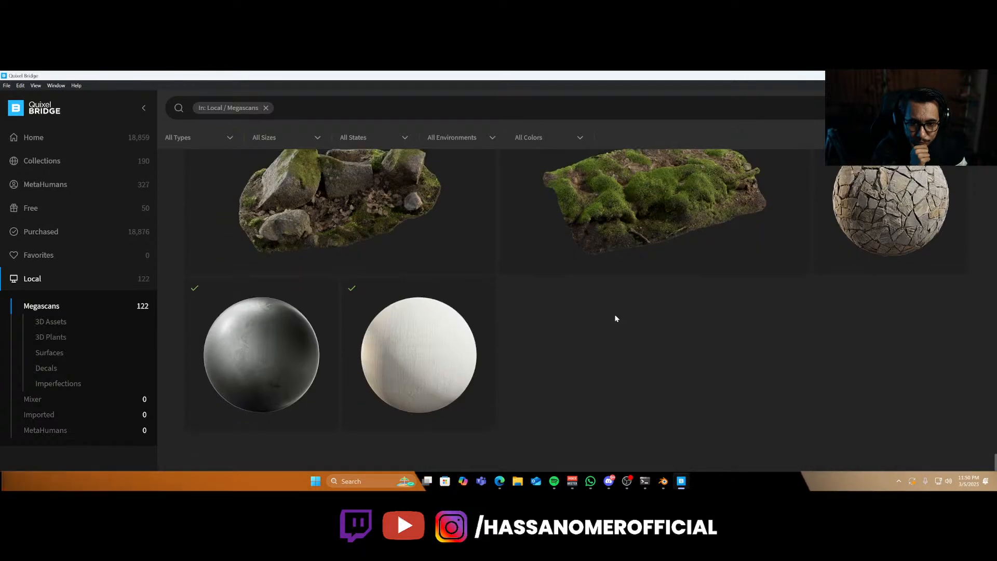
scroll(613, 322, up, 20)
scroll(602, 342, up, 10)
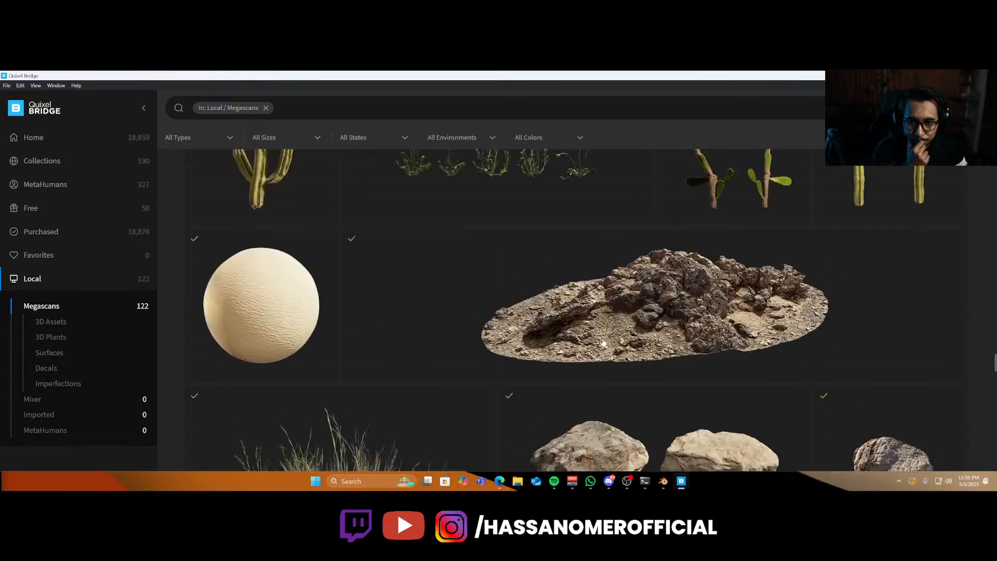
Open the home library's 3D Assets section and browse through its asset listings for suitable scene props.
click(95, 140)
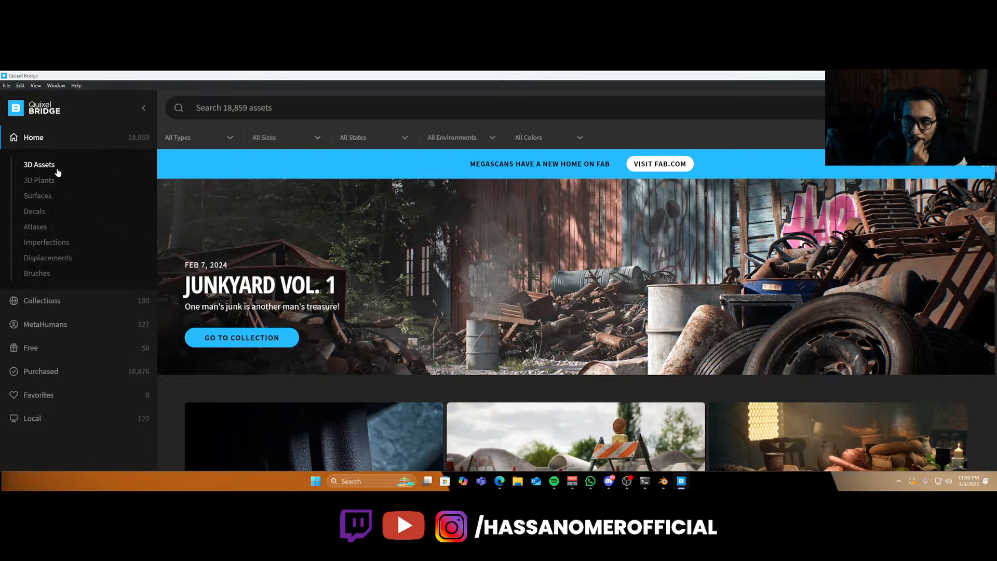
click(39, 165)
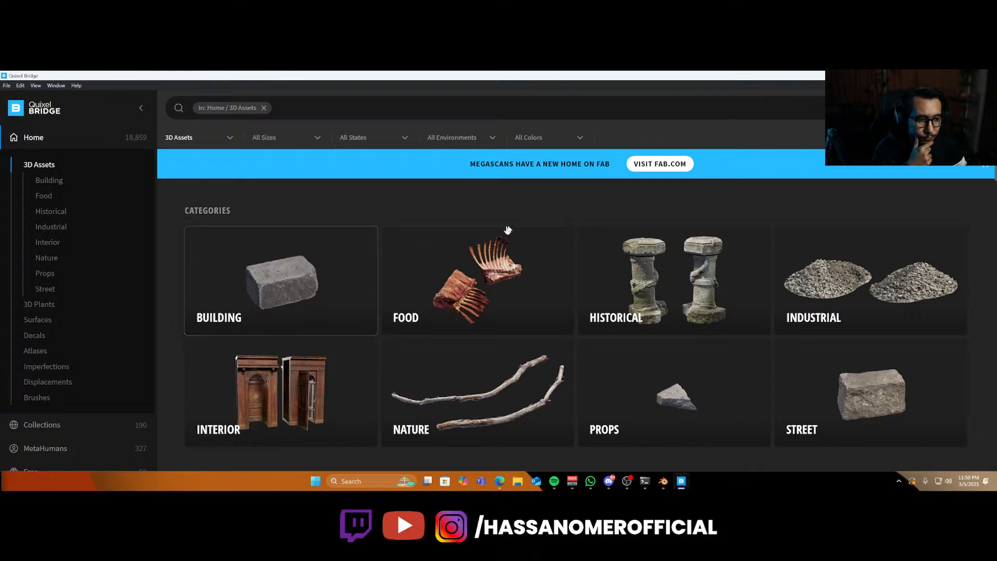
click(413, 116)
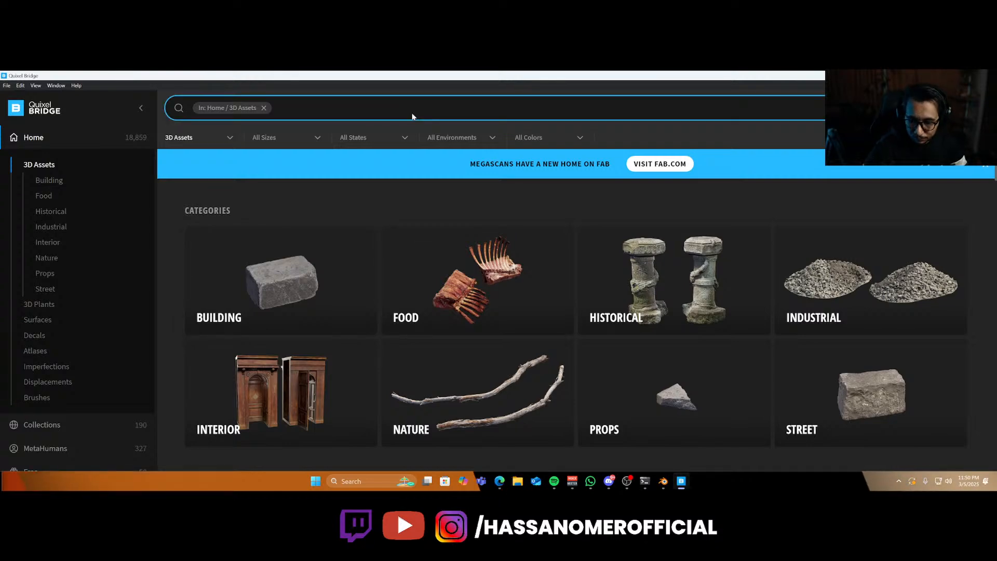
scroll(803, 325, down, 8)
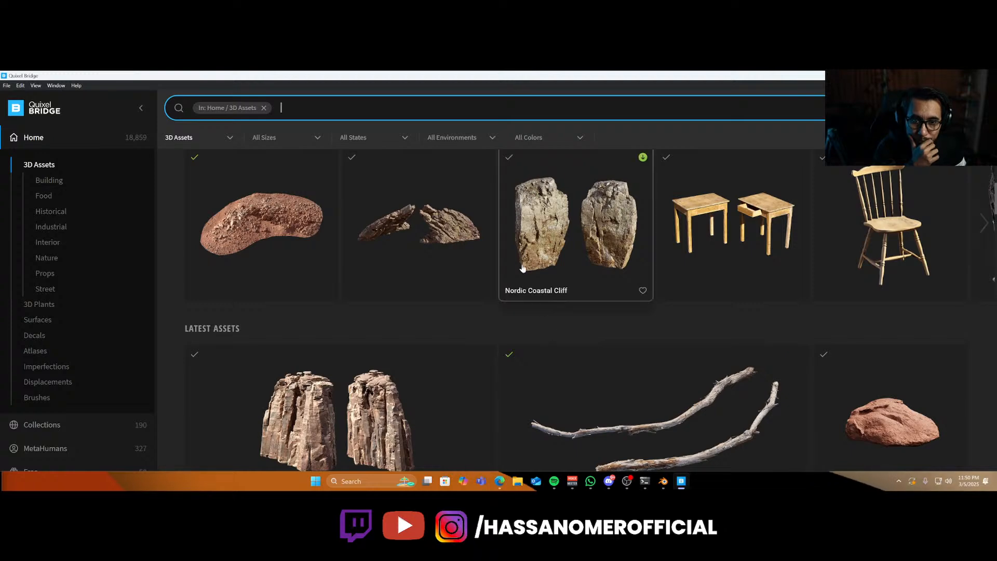
scroll(546, 266, down, 10)
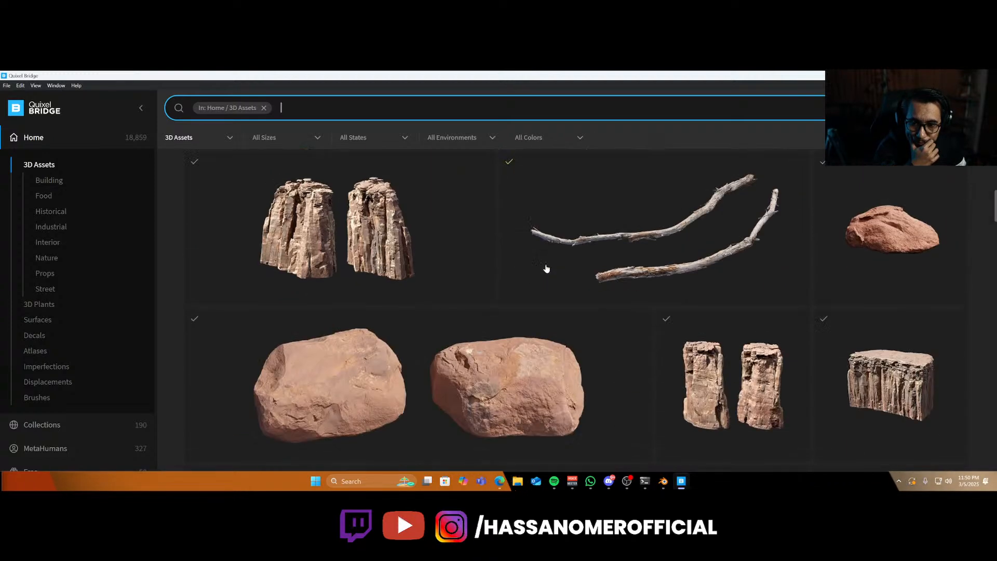
scroll(520, 325, down, 10)
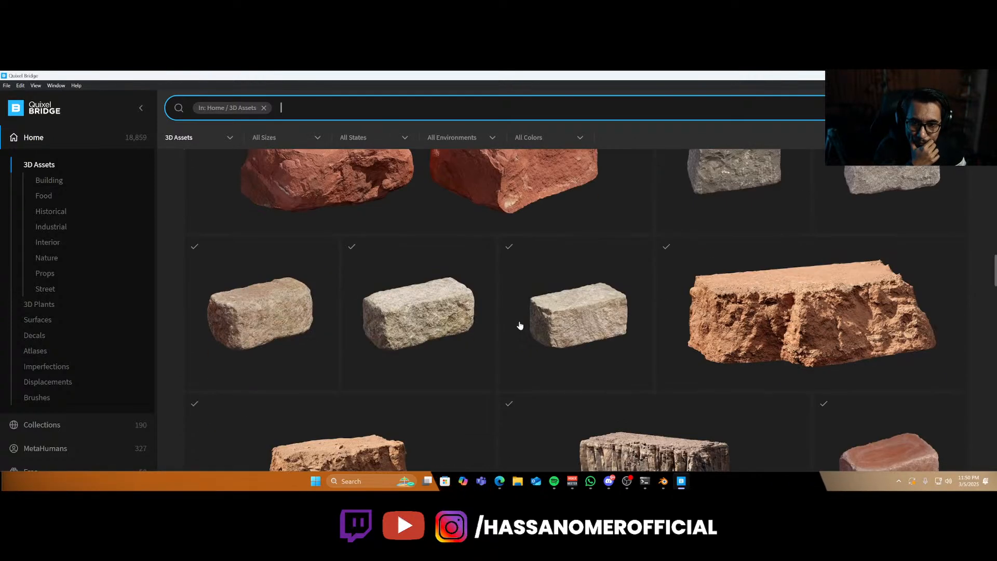
scroll(520, 325, down, 10)
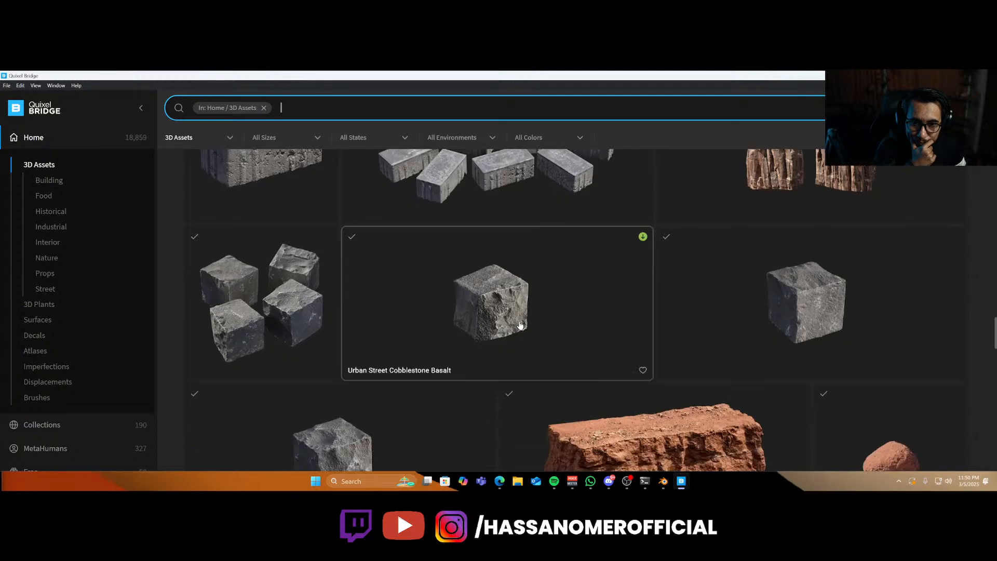
scroll(520, 326, down, 3)
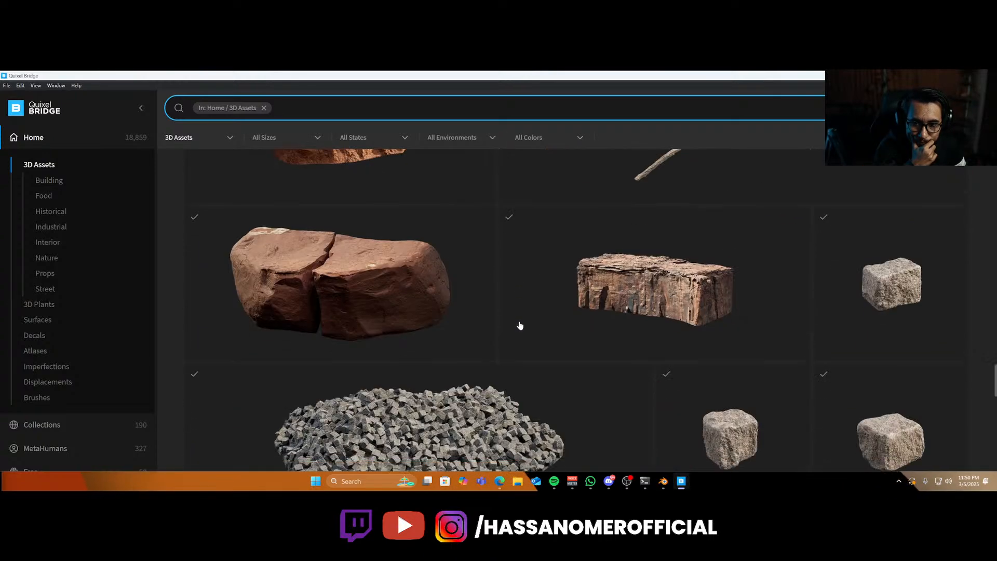
scroll(519, 325, down, 10)
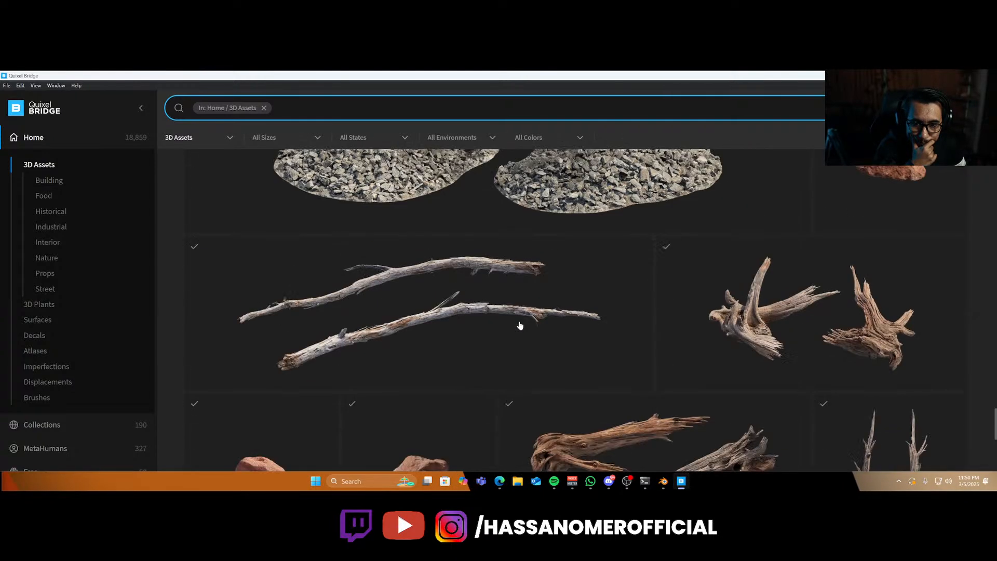
scroll(520, 325, down, 3)
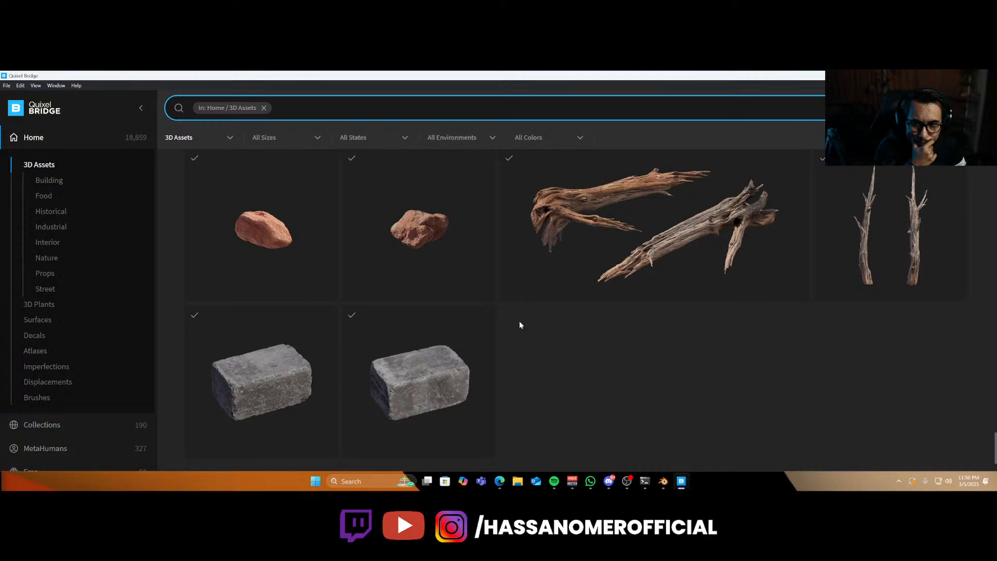
scroll(520, 326, down, 10)
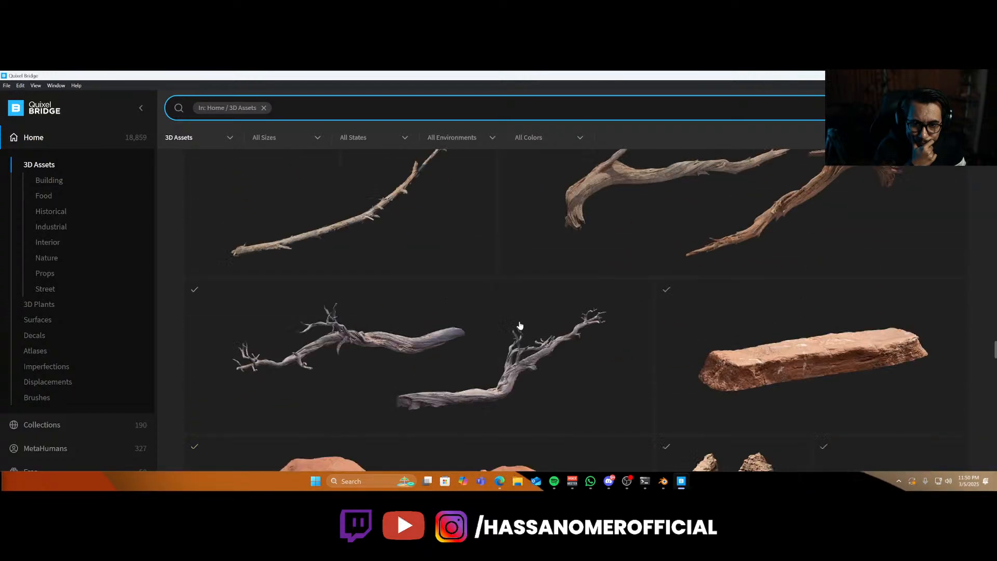
scroll(520, 325, down, 9)
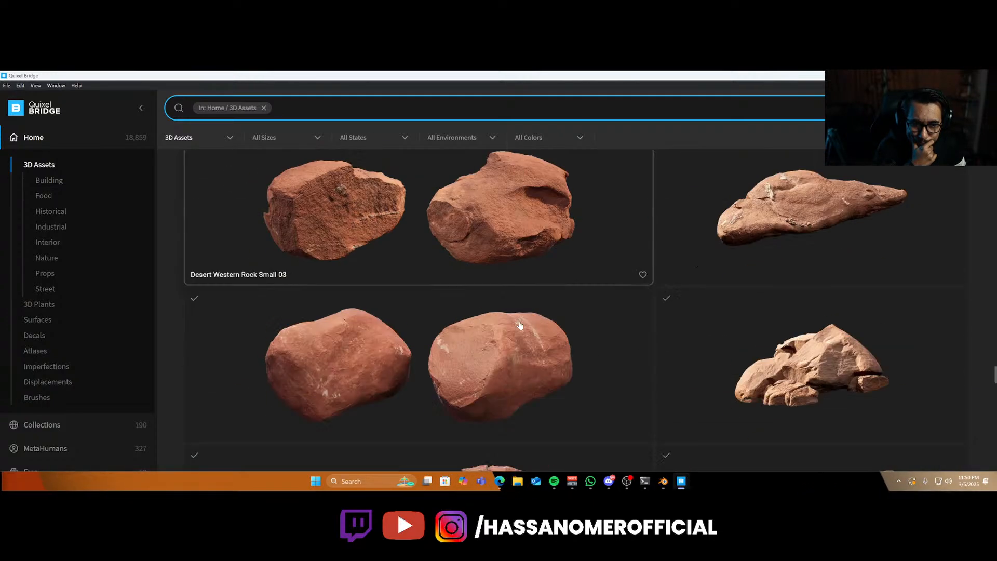
scroll(520, 326, down, 3)
scroll(520, 326, down, 6)
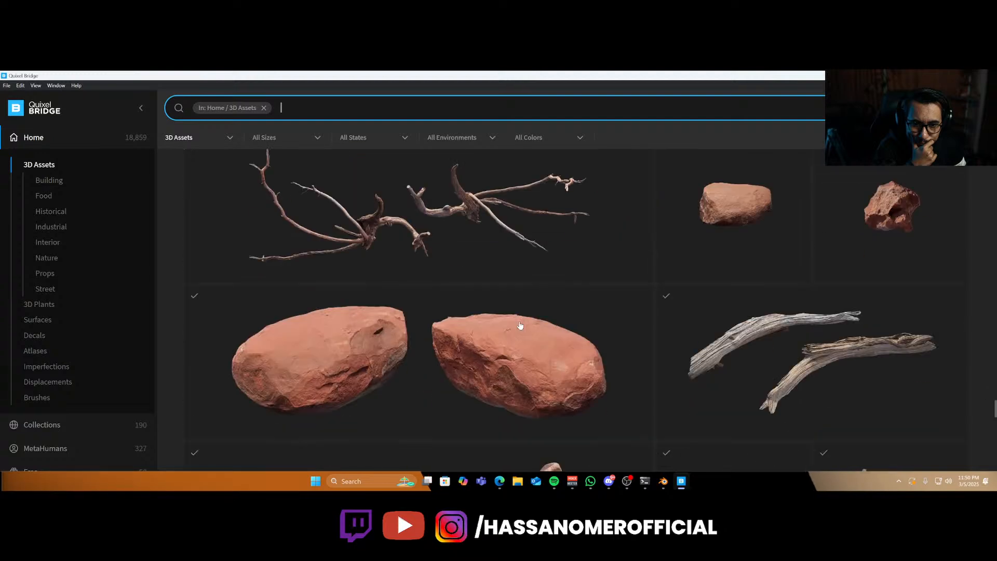
scroll(520, 326, down, 5)
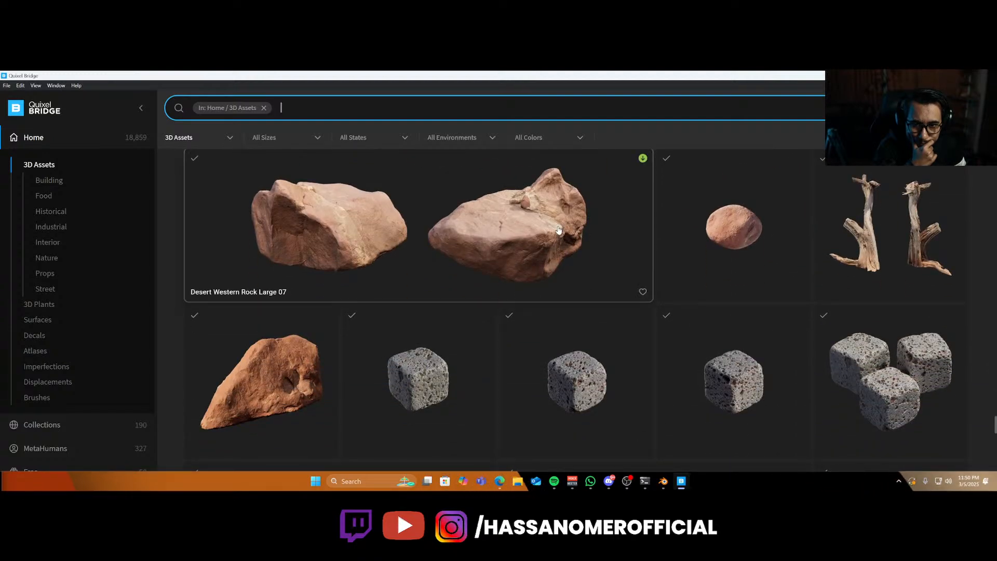
scroll(558, 230, down, 10)
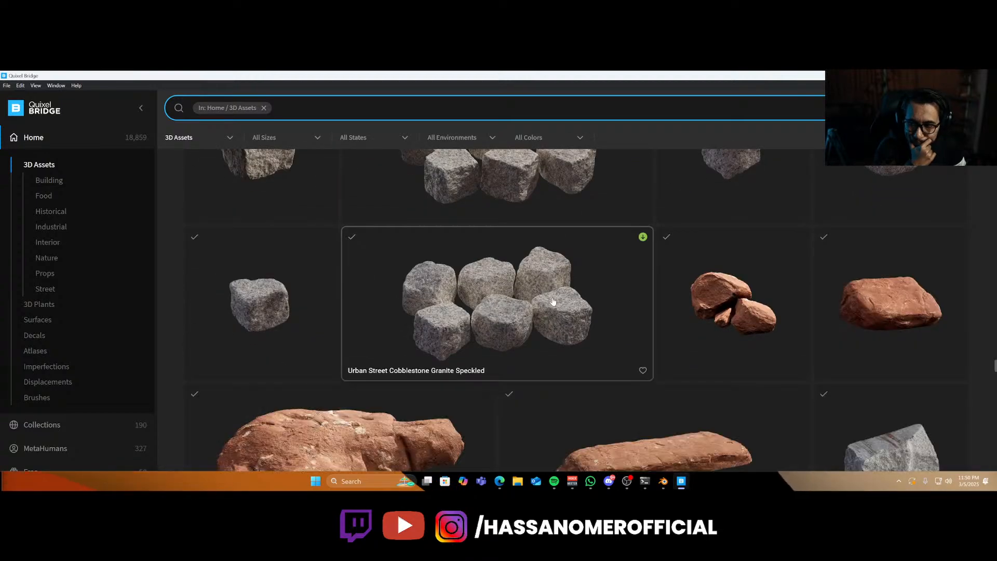
scroll(553, 300, down, 3)
scroll(553, 301, down, 8)
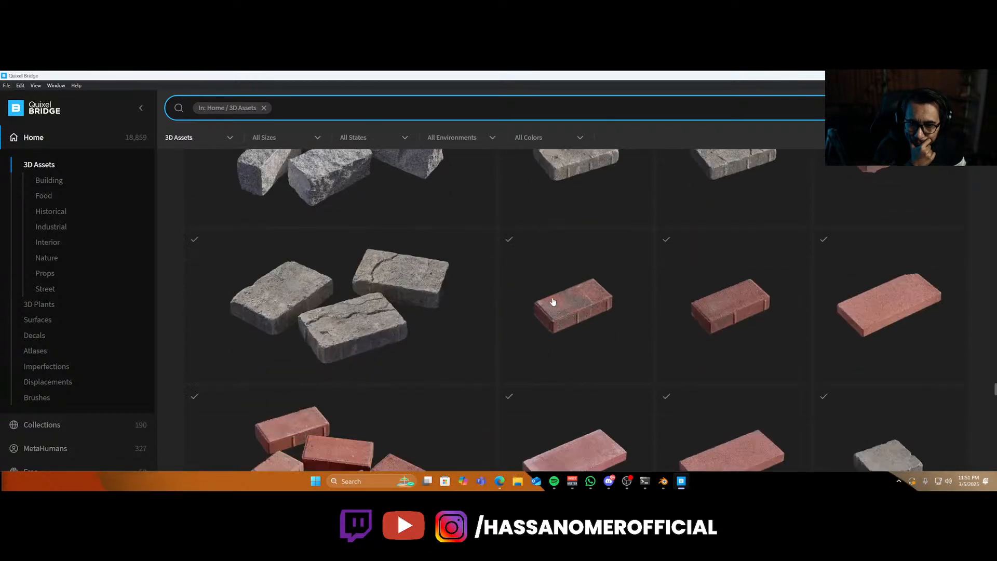
scroll(553, 301, down, 6)
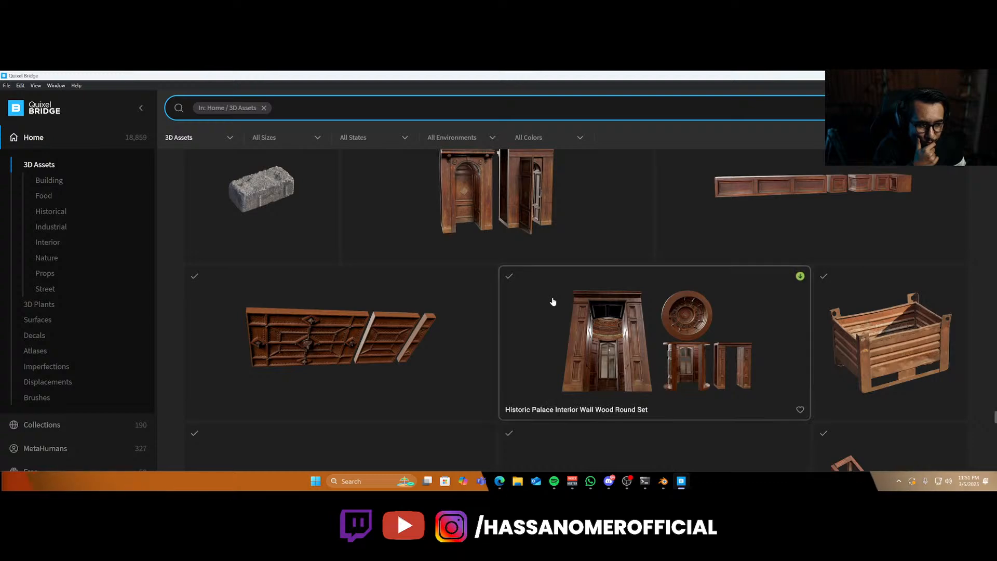
scroll(553, 302, down, 6)
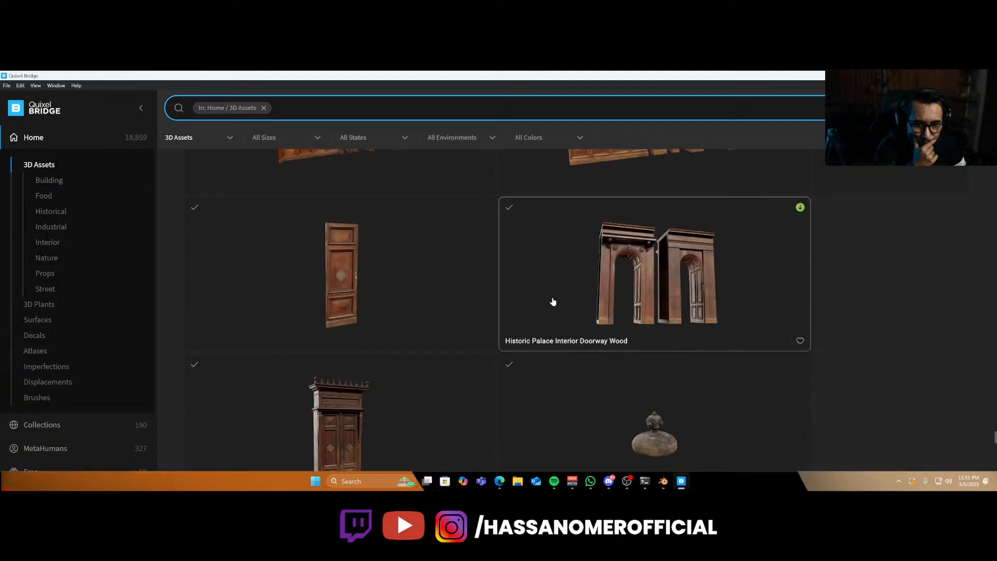
scroll(553, 301, down, 5)
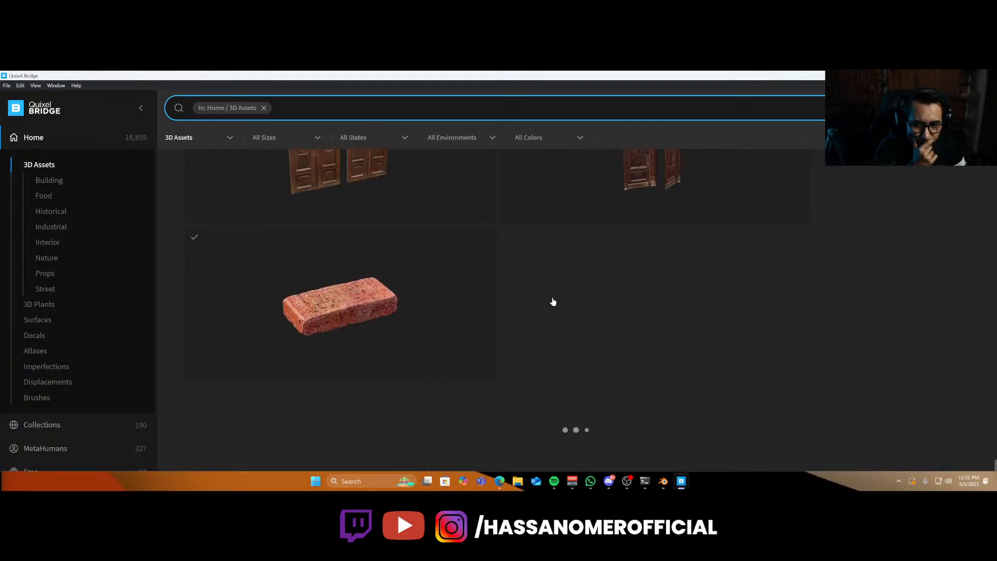
scroll(568, 324, down, 5)
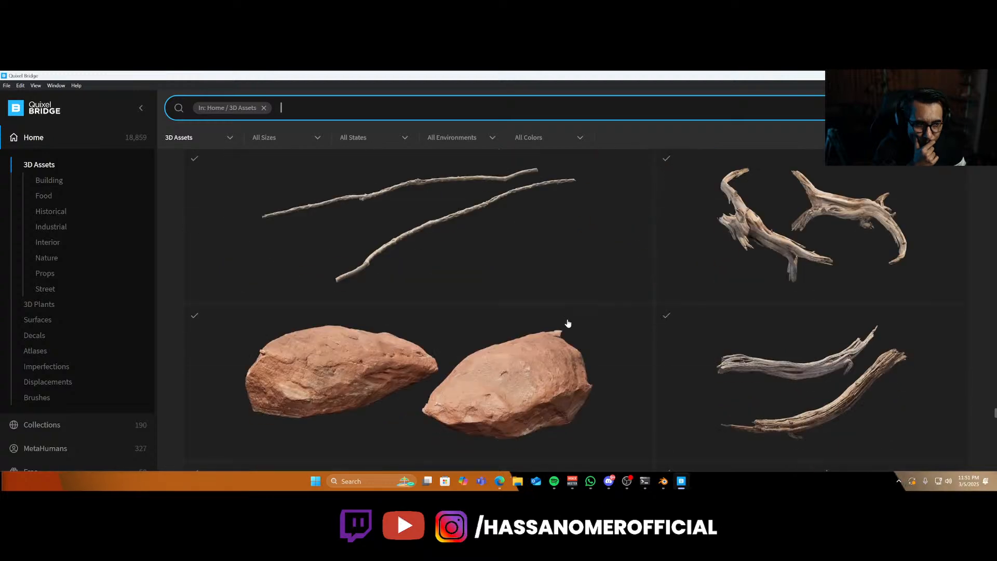
scroll(568, 323, down, 6)
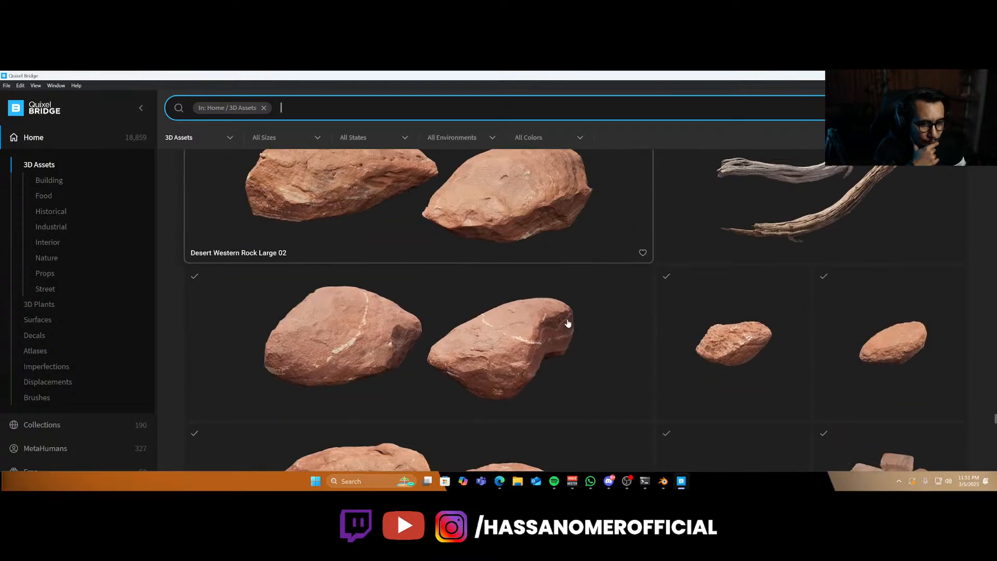
scroll(568, 324, down, 10)
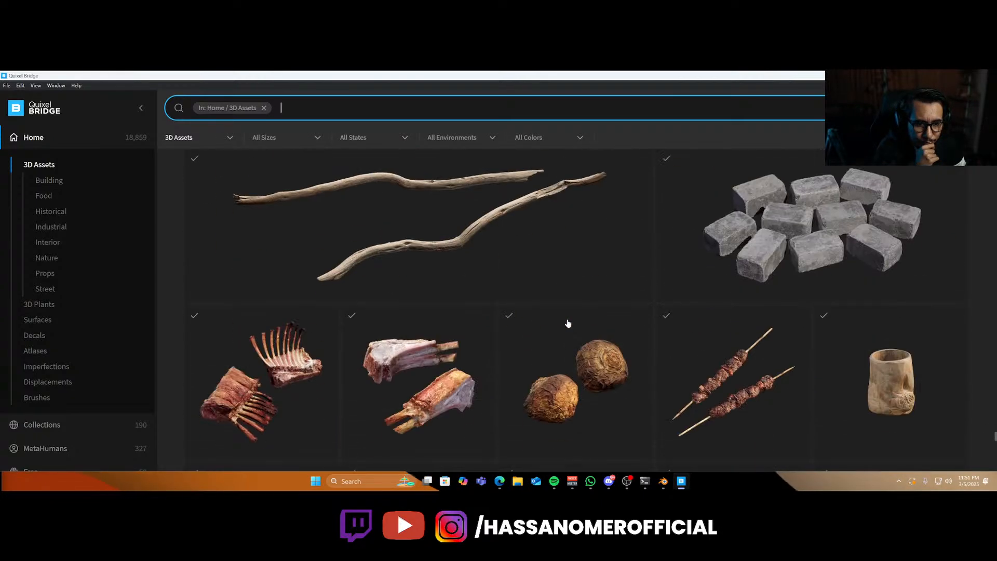
scroll(568, 323, up, 5)
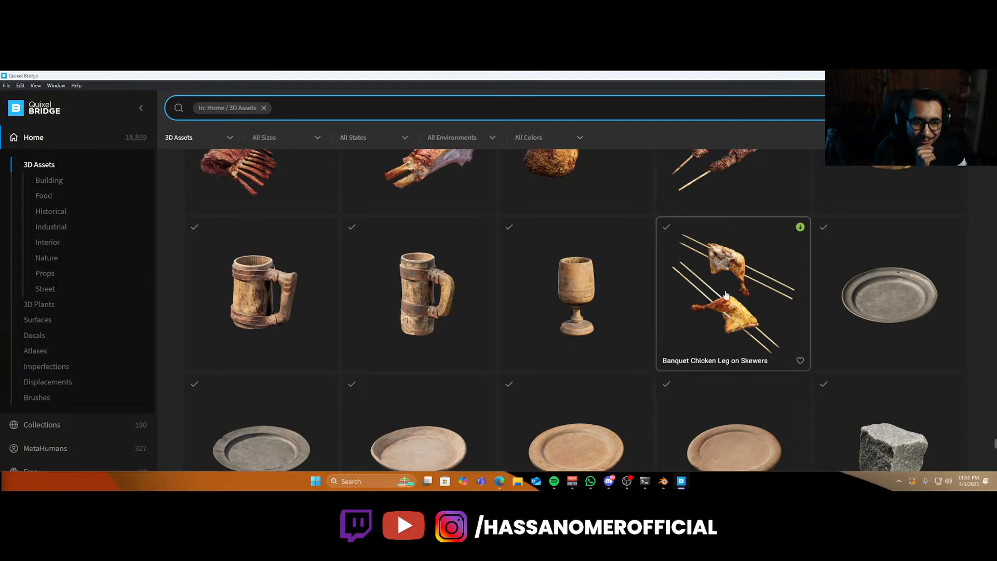
scroll(725, 294, up, 2)
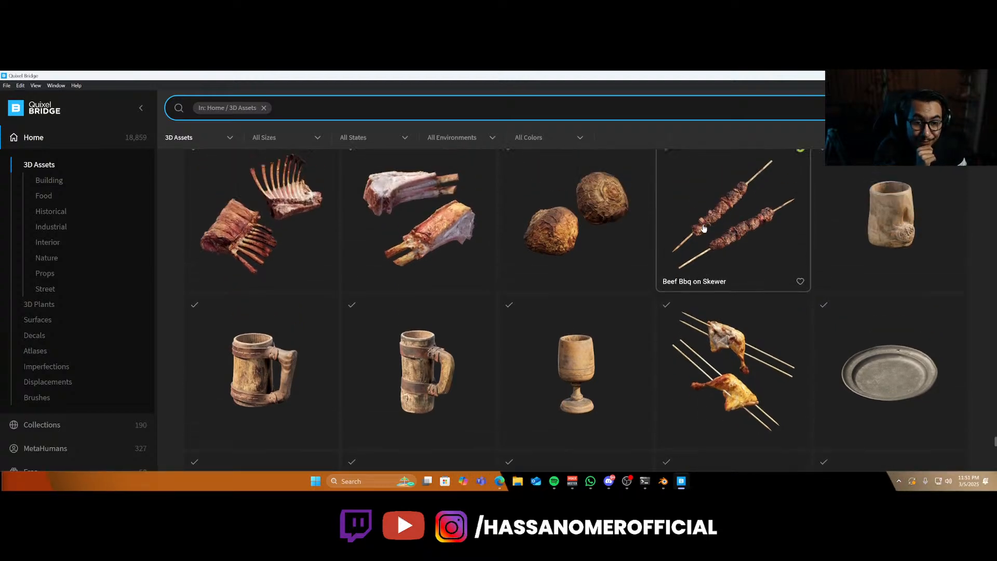
Keep scrolling through the home 3D Assets listings, examining the rock, wood and prop scans for the scene.
scroll(704, 228, up, 1)
scroll(695, 321, down, 10)
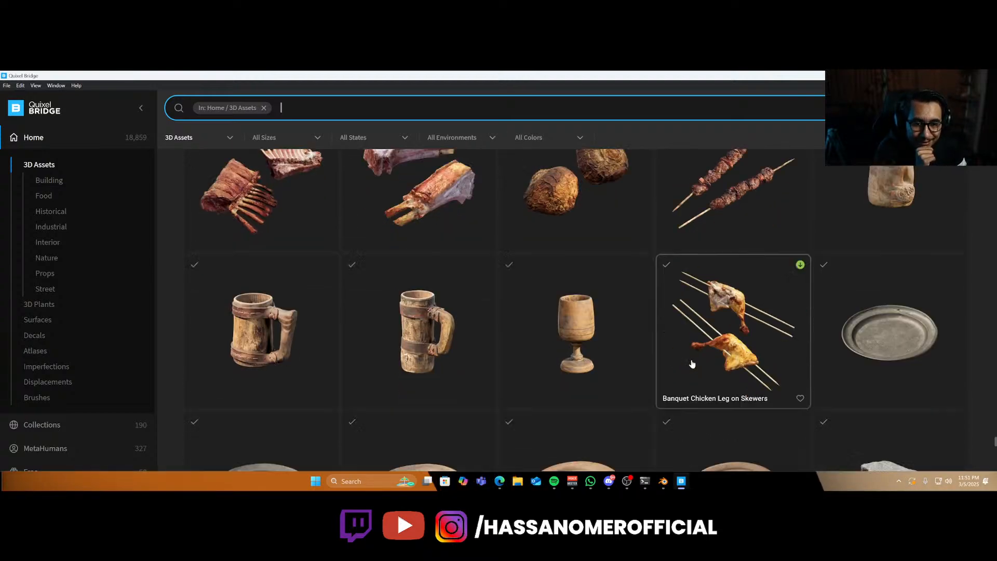
scroll(693, 363, down, 5)
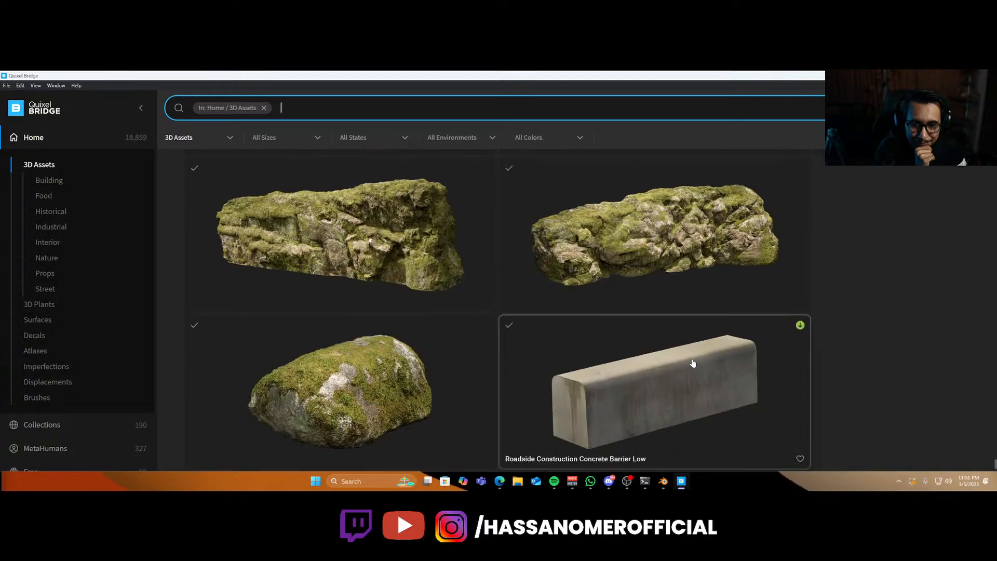
scroll(693, 363, down, 8)
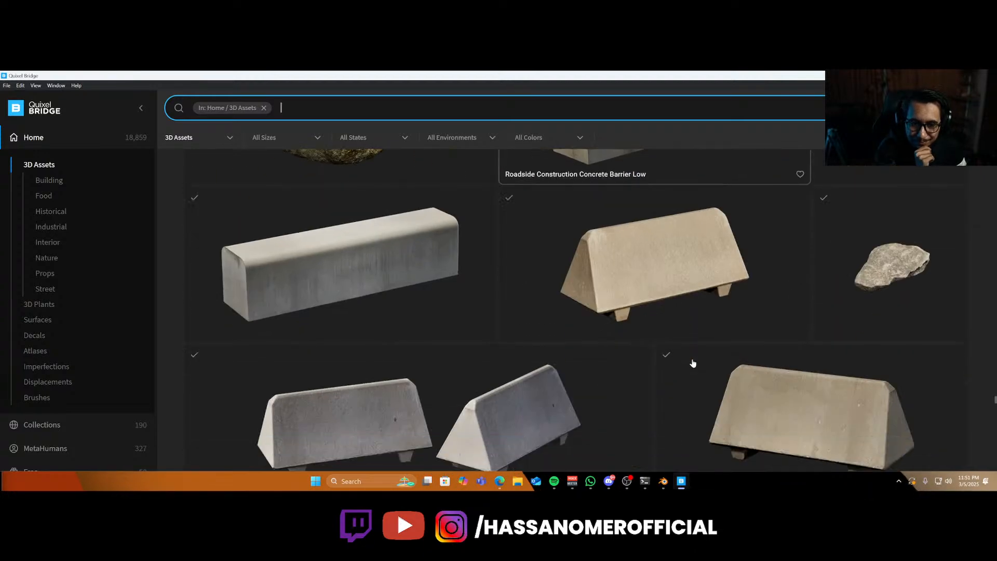
scroll(692, 363, down, 8)
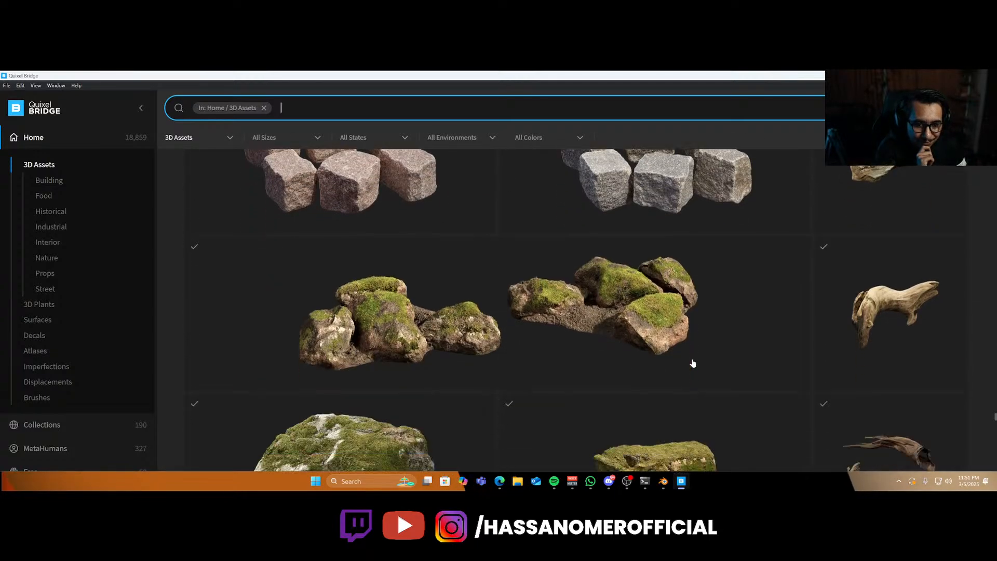
scroll(693, 363, down, 8)
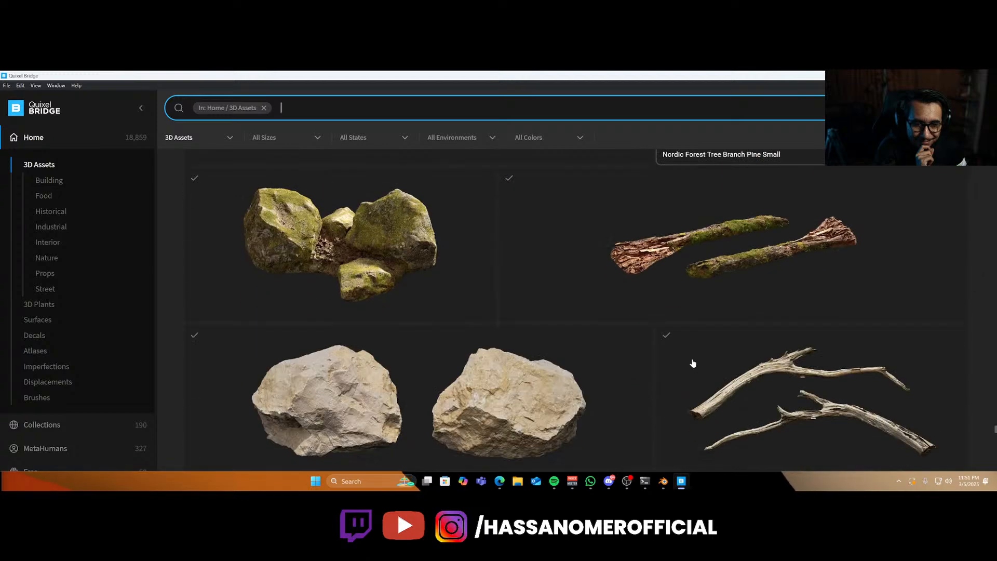
scroll(693, 363, down, 5)
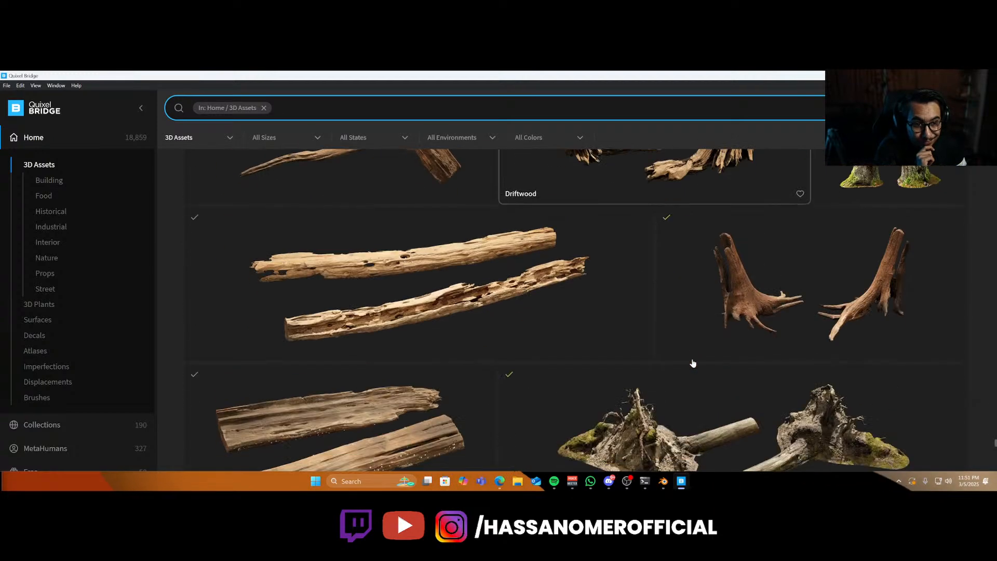
scroll(693, 363, down, 8)
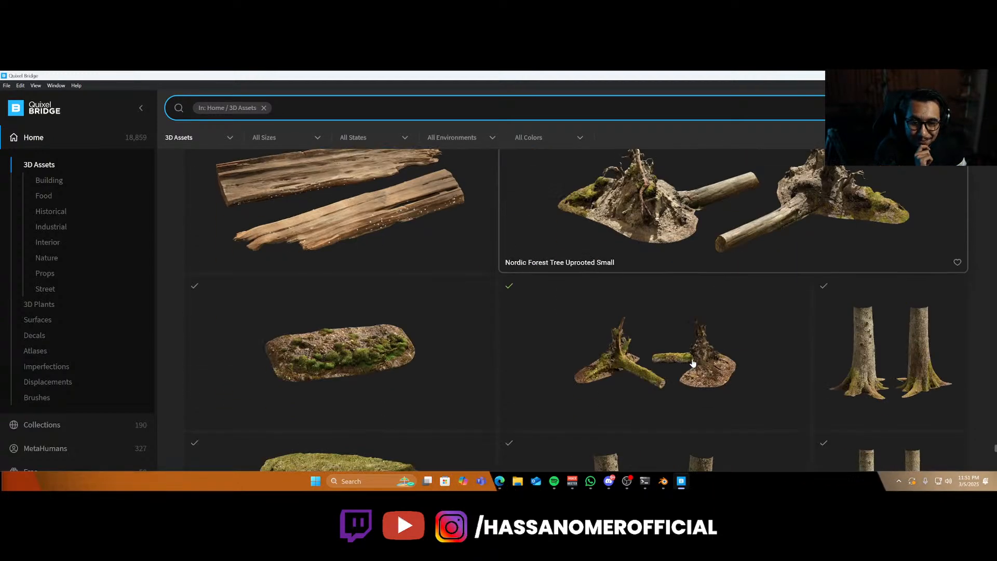
scroll(693, 364, down, 4)
scroll(692, 363, down, 6)
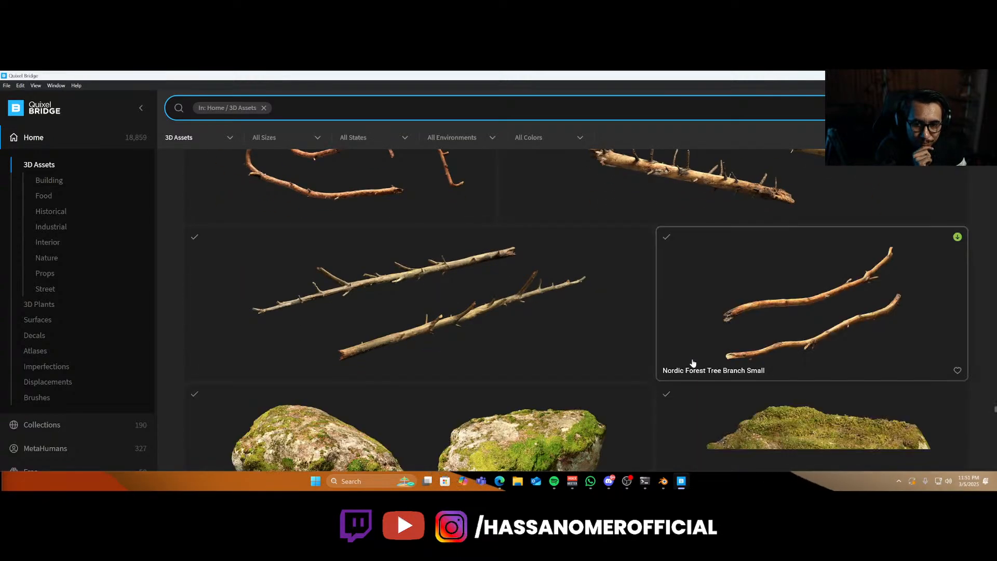
scroll(693, 363, down, 8)
scroll(693, 363, down, 8)
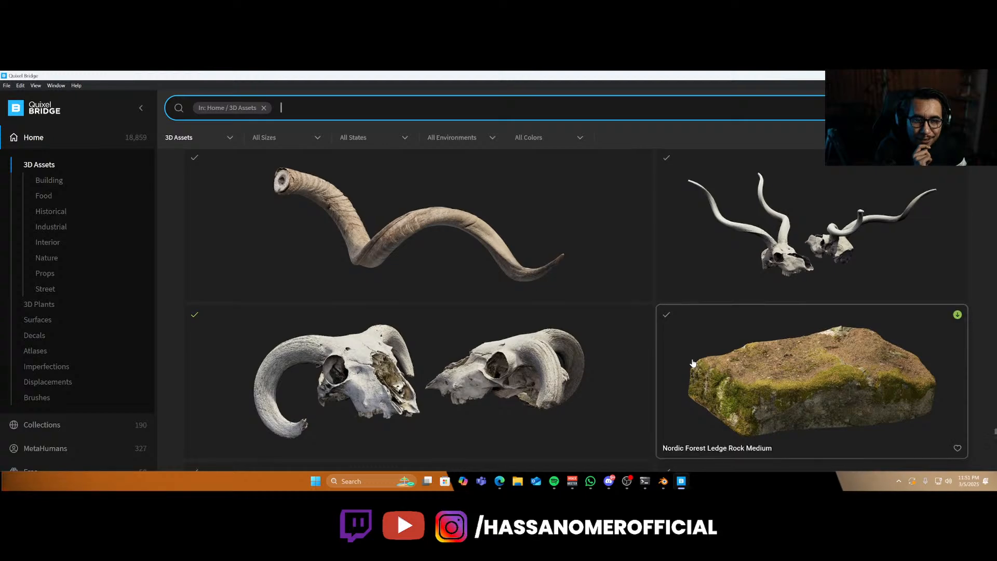
scroll(693, 364, down, 8)
scroll(693, 363, down, 8)
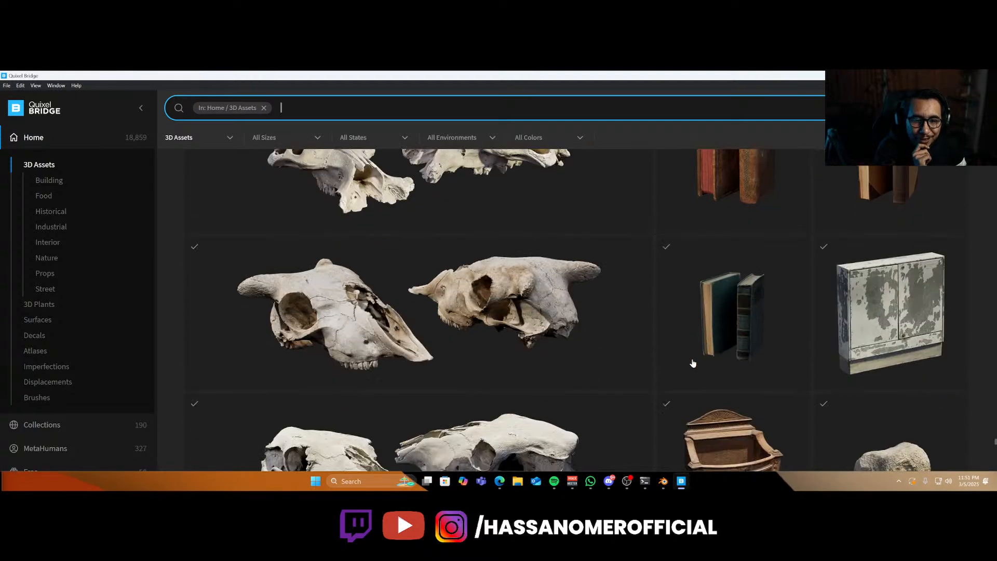
scroll(696, 356, down, 3)
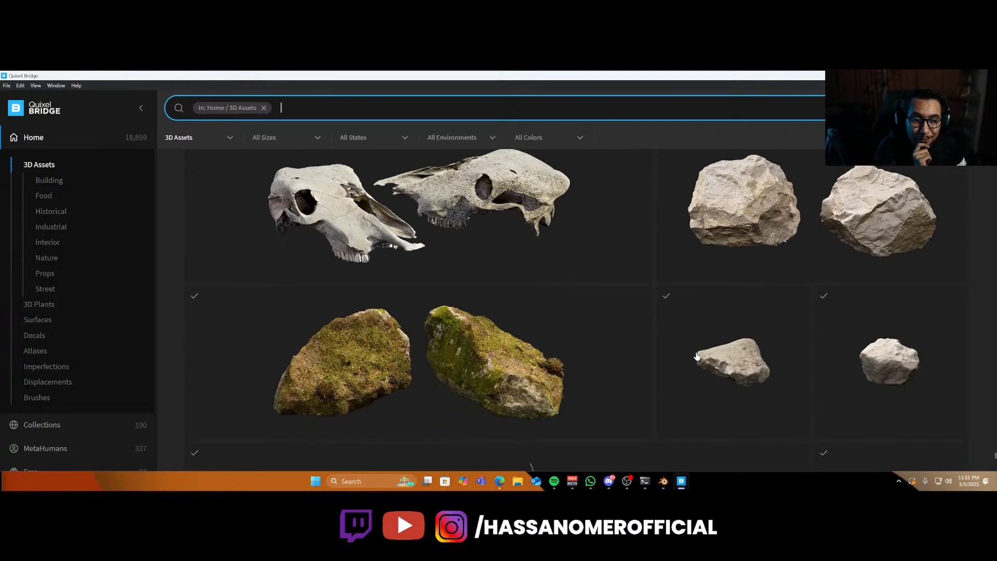
scroll(696, 355, down, 1)
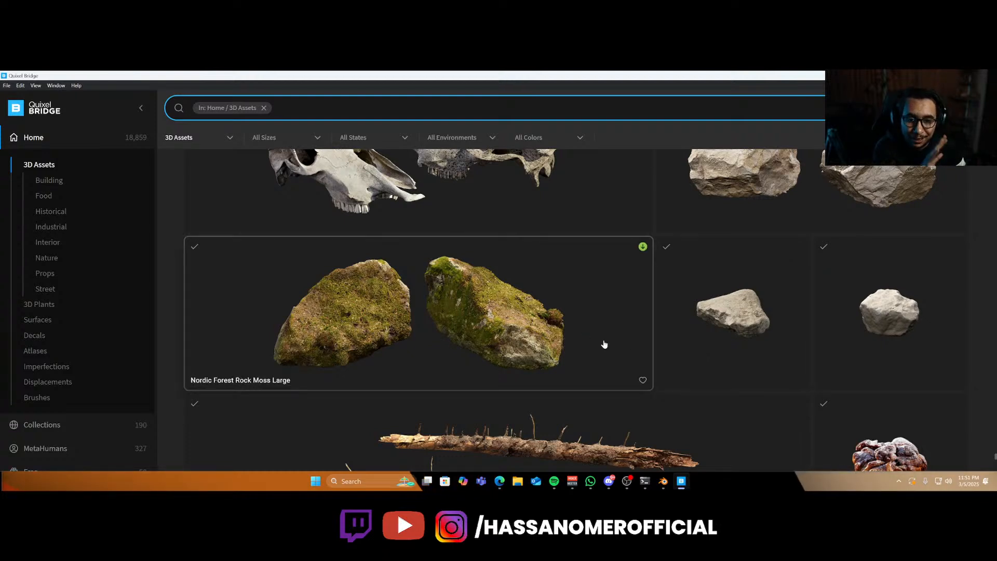
scroll(604, 344, up, 2)
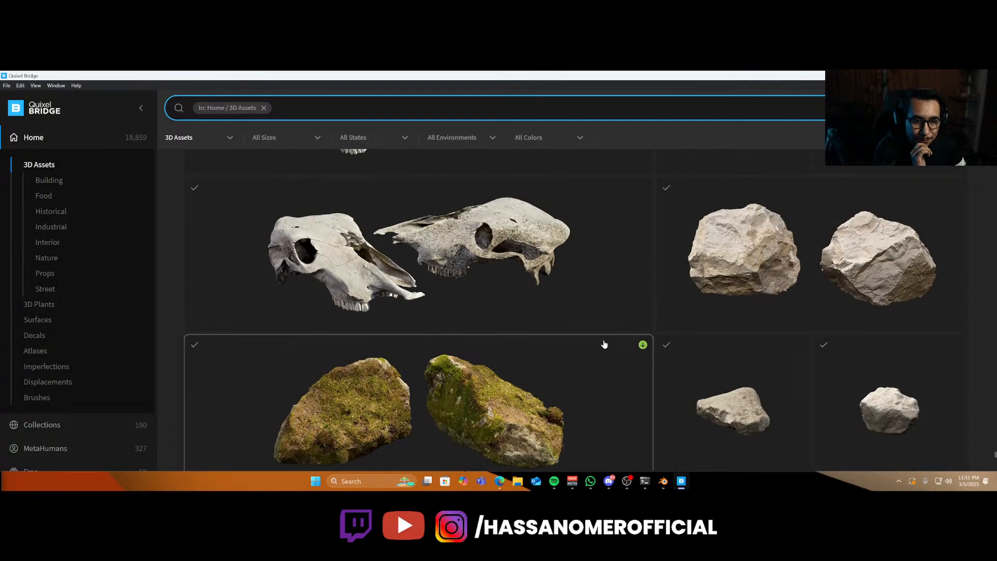
scroll(607, 349, down, 2)
scroll(740, 314, down, 6)
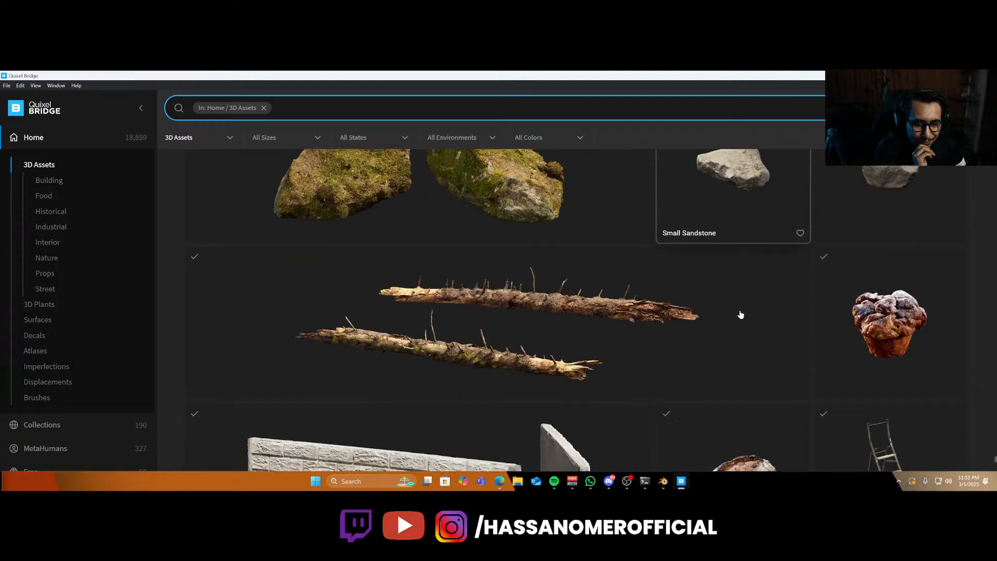
scroll(703, 338, down, 8)
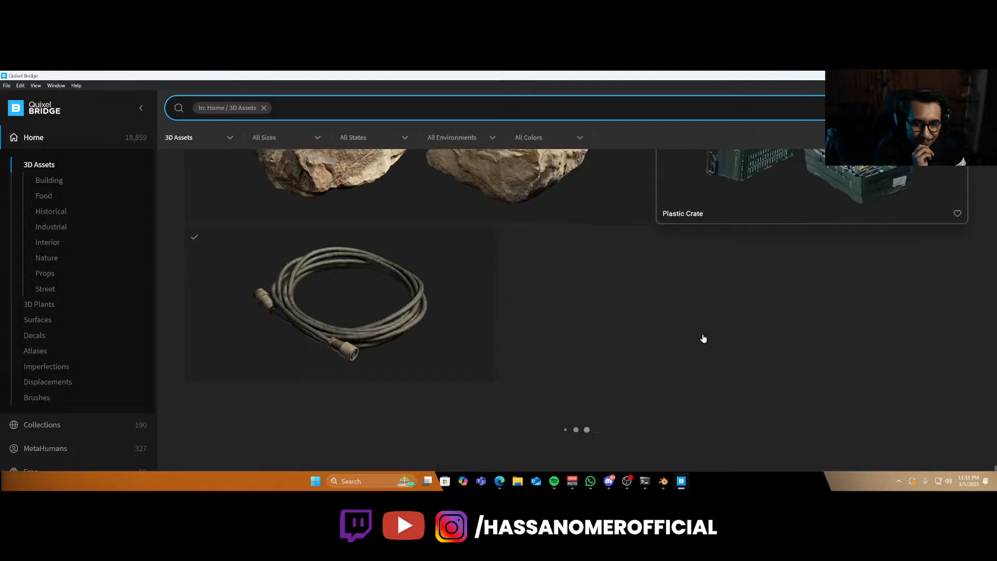
scroll(696, 349, up, 15)
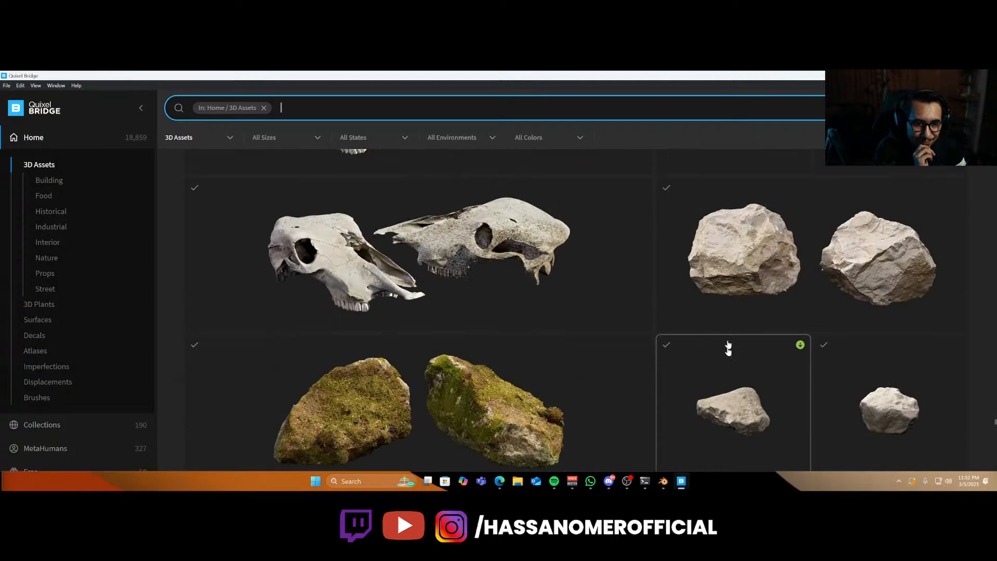
Preview the Small Sandstone asset, then switch to the Local Megascans library and select the Nordic Beach Rock Formation.
click(658, 414)
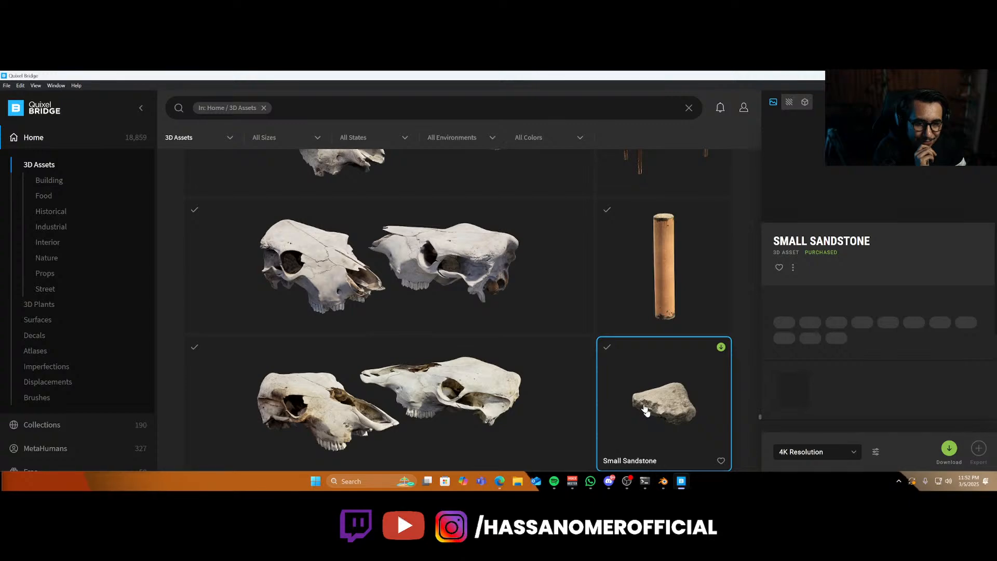
scroll(62, 436, down, 2)
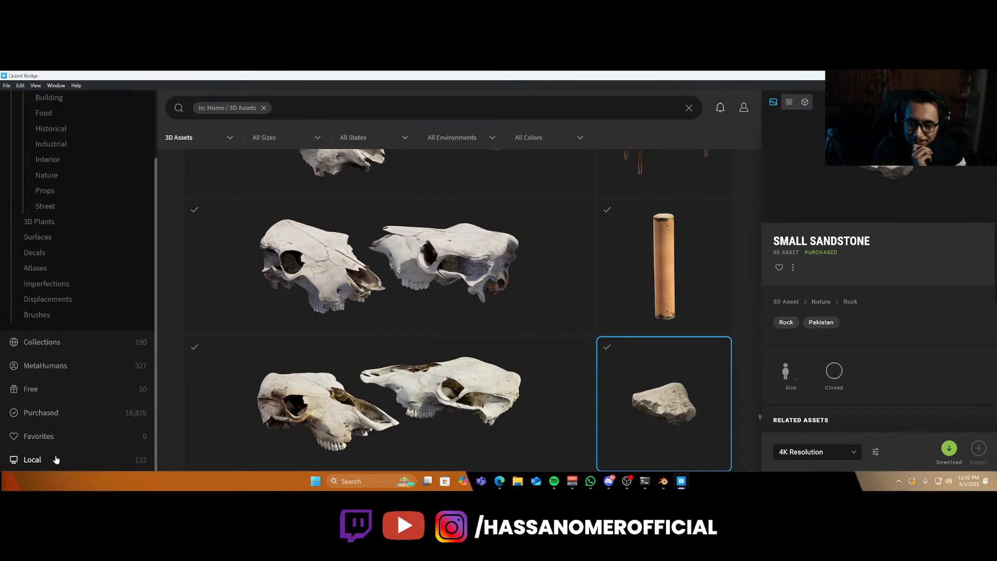
click(32, 459)
scroll(445, 338, down, 9)
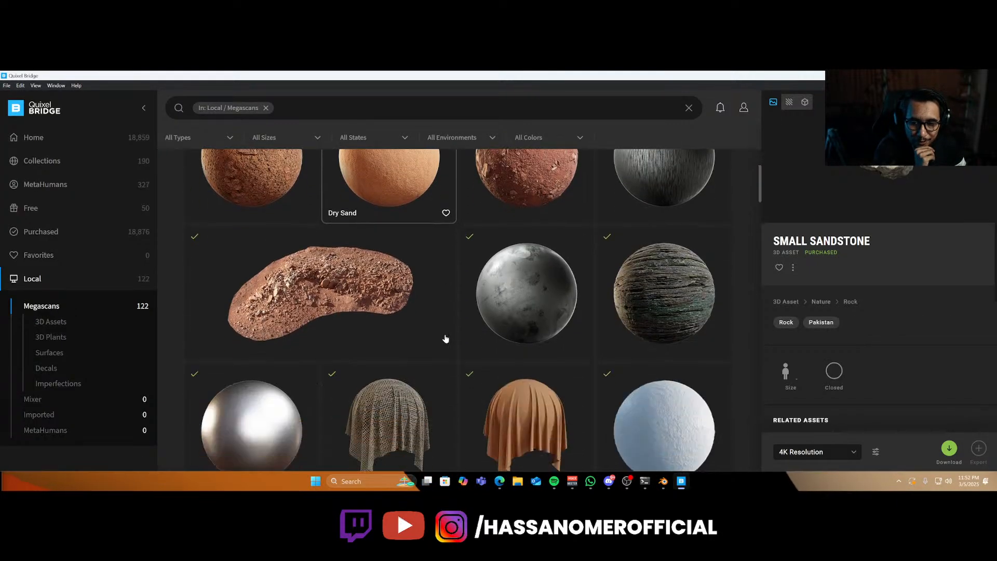
scroll(445, 338, down, 5)
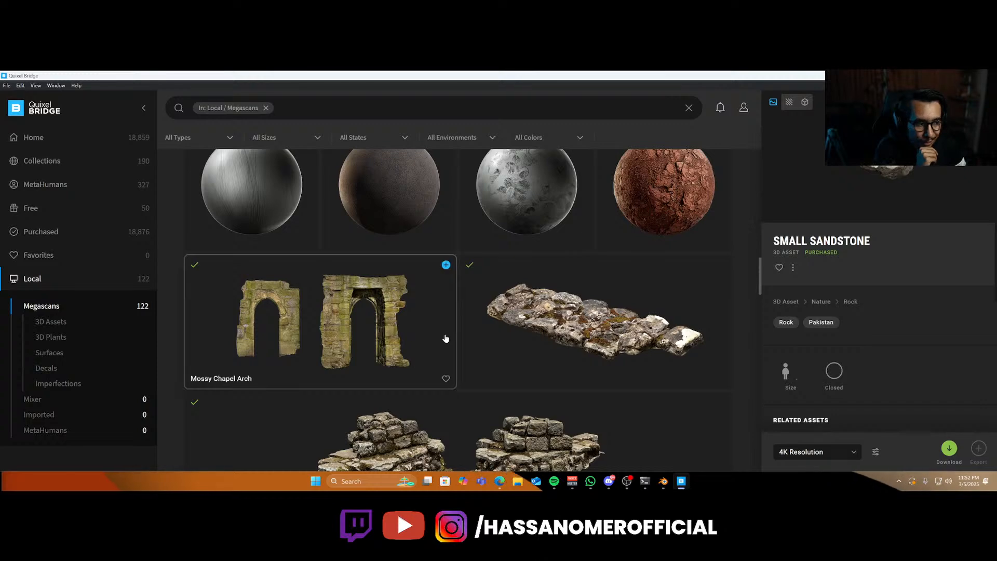
scroll(445, 338, down, 4)
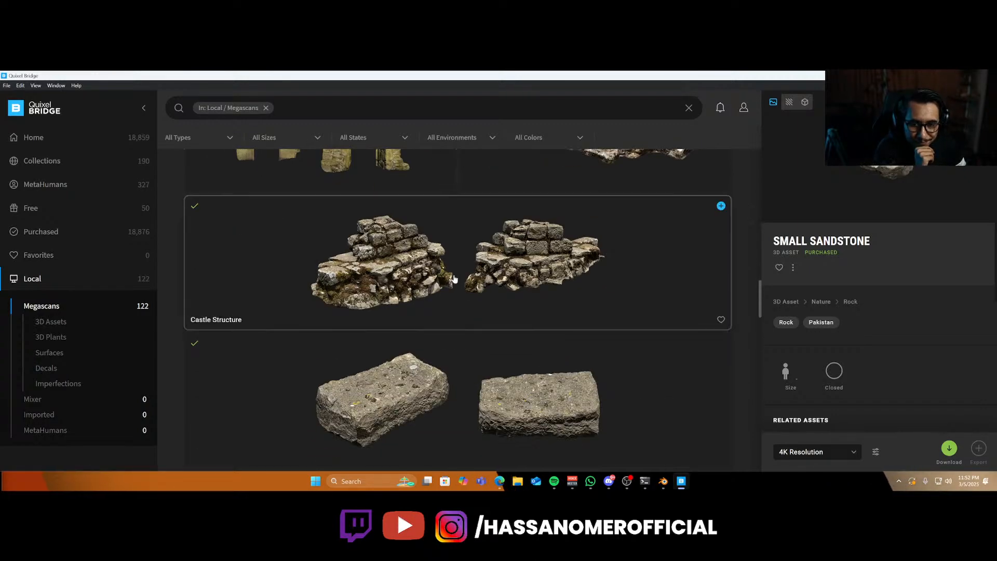
scroll(454, 283, down, 12)
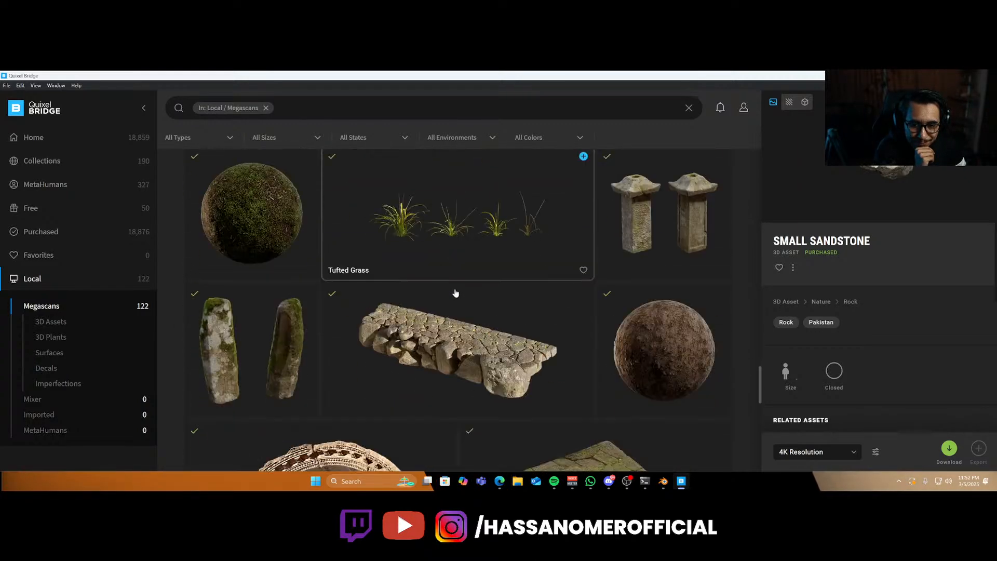
scroll(455, 295, down, 15)
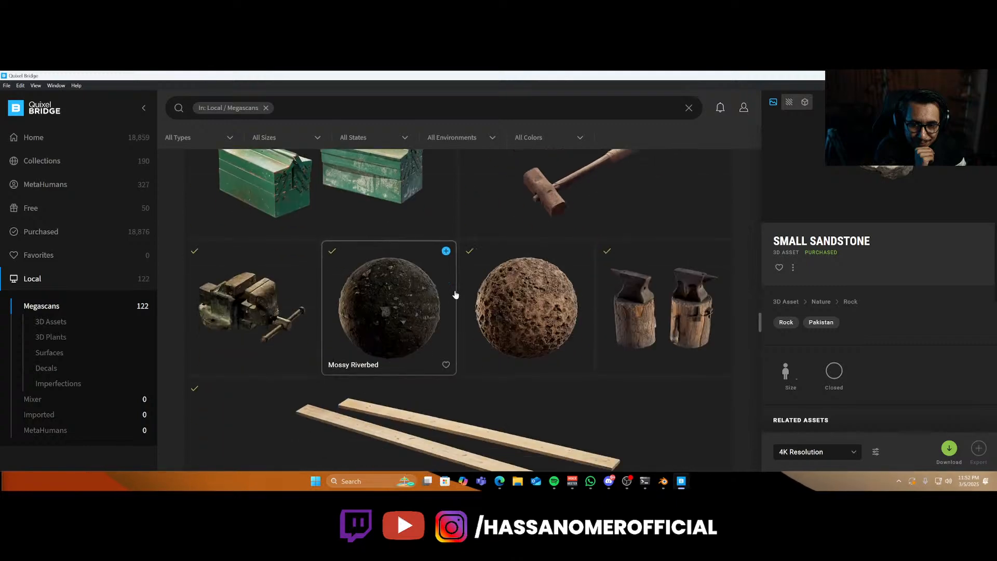
scroll(456, 295, down, 15)
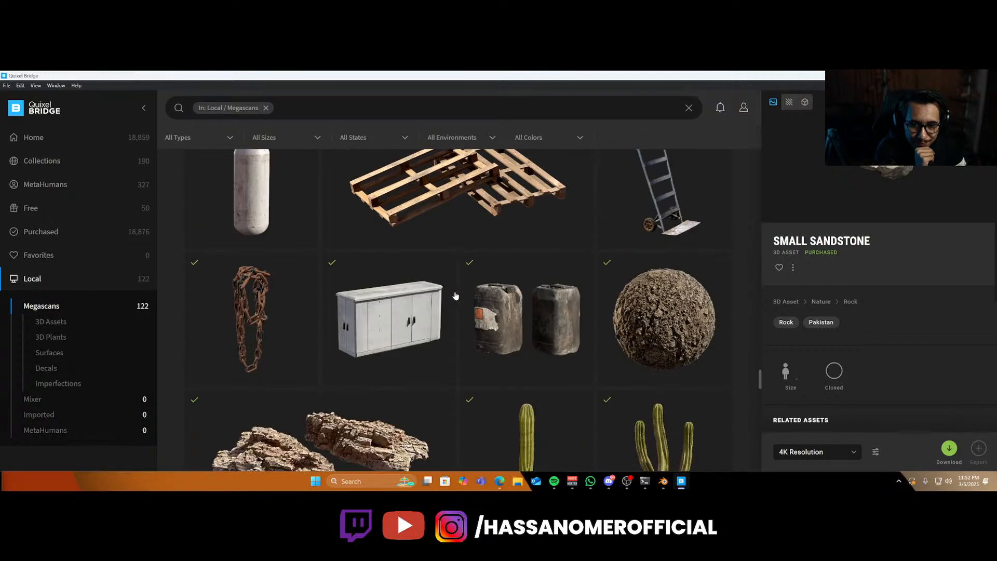
click(324, 325)
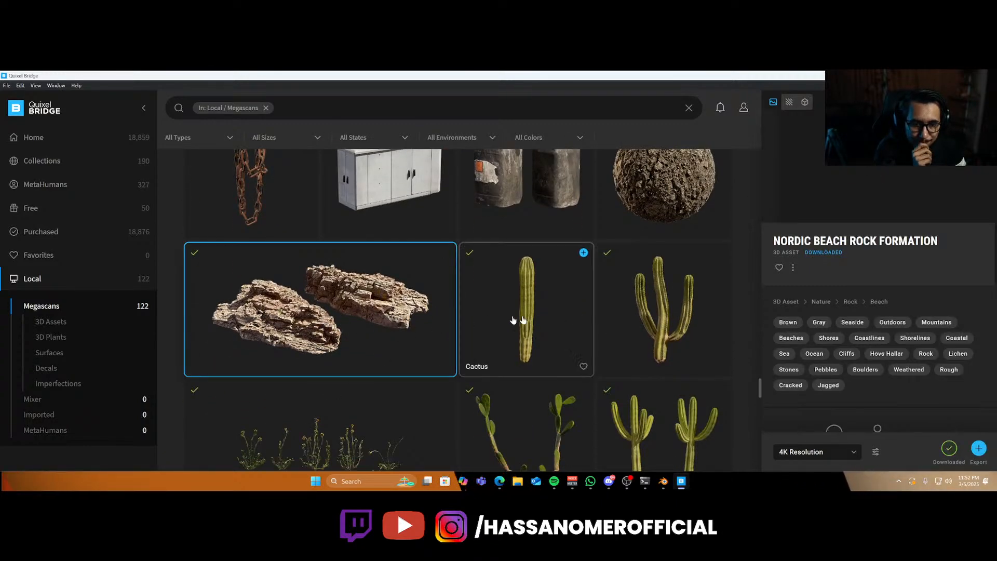
right_click(465, 311)
right_click(397, 295)
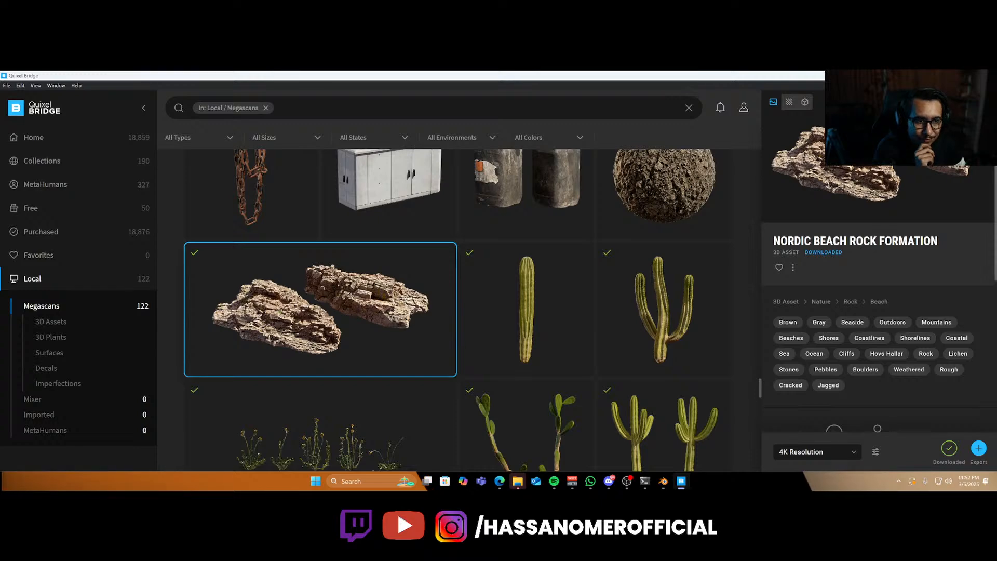
Open the rock's download folder and import its LOD0 FBX file into the Blender scene.
click(525, 483)
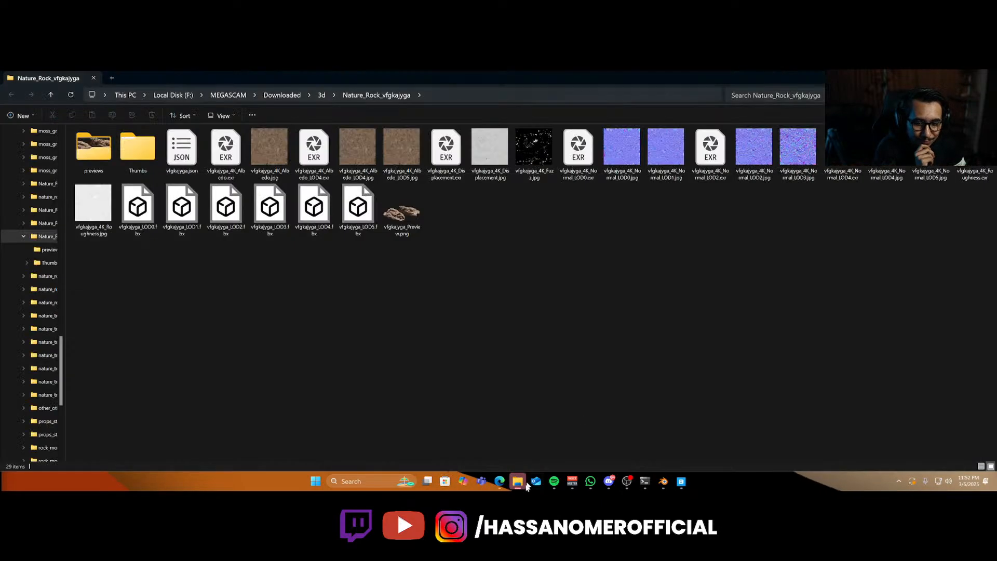
mouse_move(521, 484)
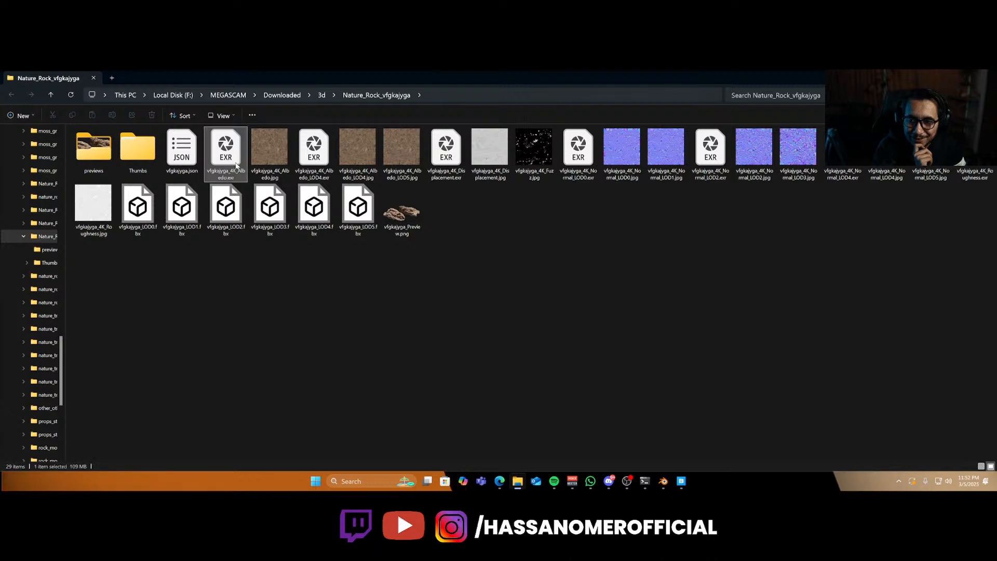
click(240, 262)
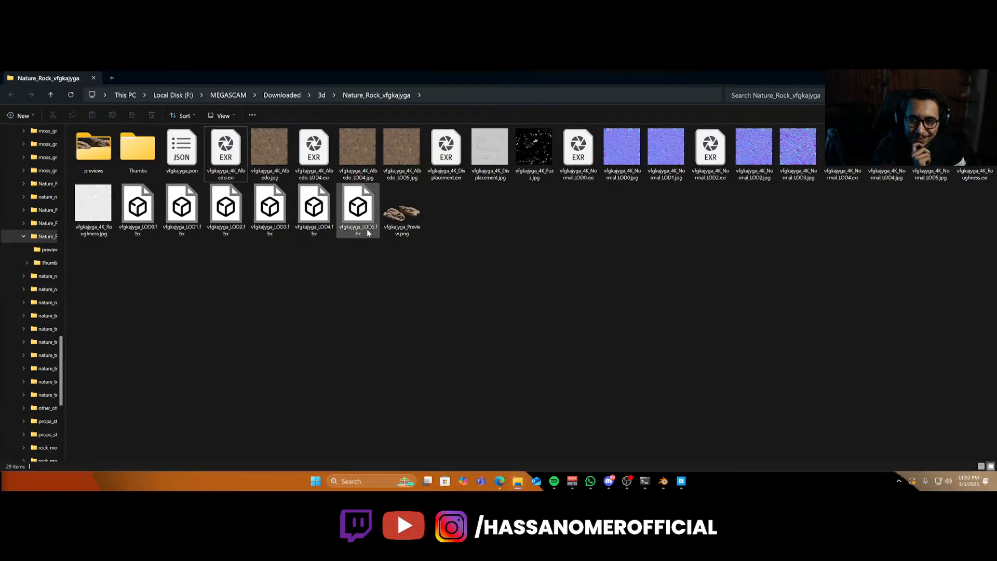
click(155, 235)
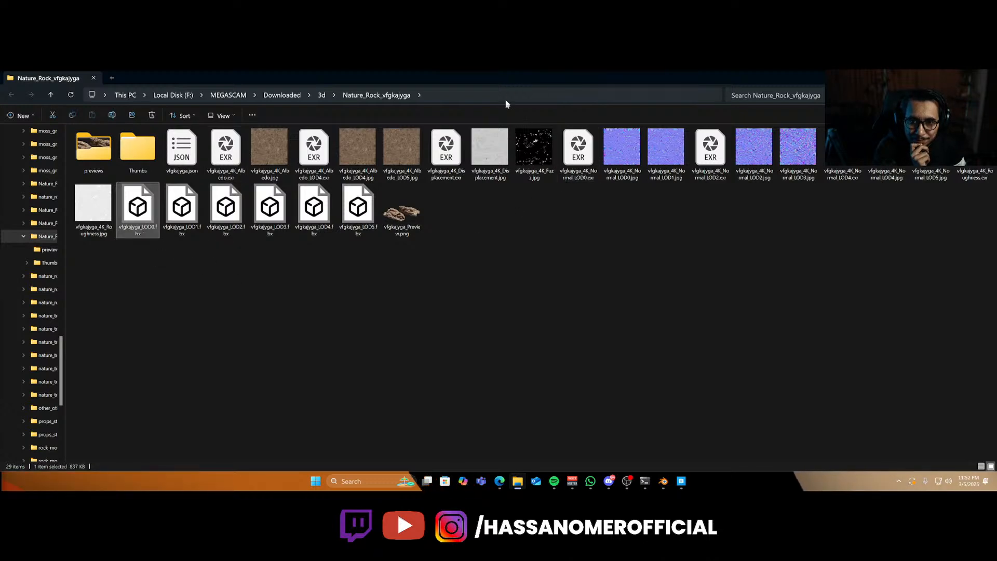
drag(517, 82, 624, 228)
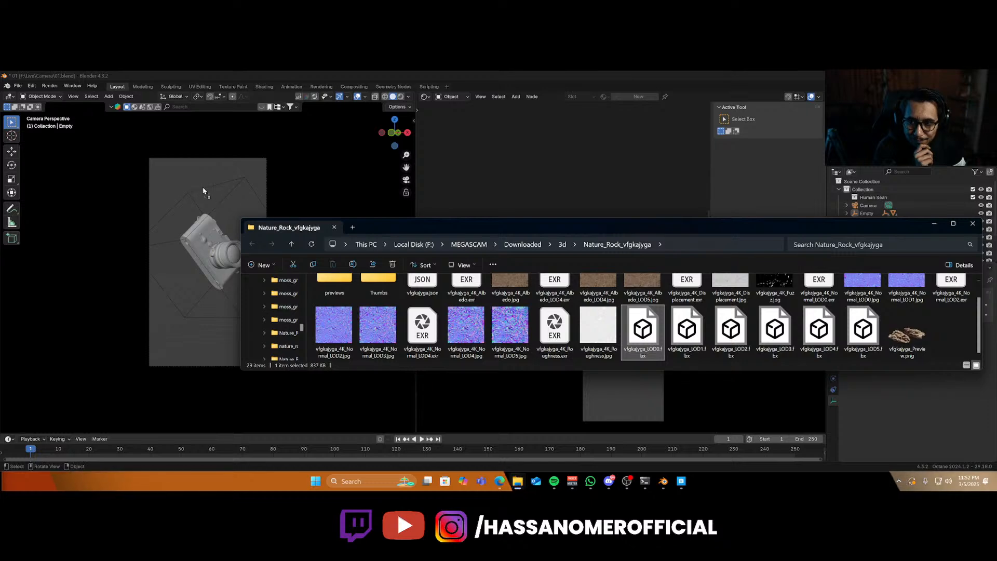
drag(203, 190, 203, 190)
click(189, 375)
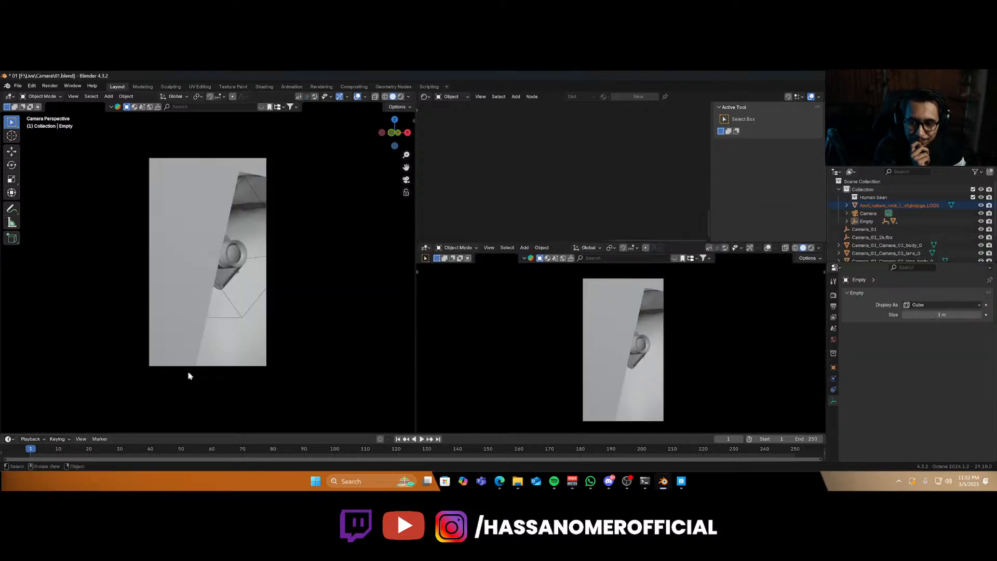
Scale the imported rock up in the viewport so it fills the lower part of the scene.
middle_drag(232, 310, 233, 349)
key(s)
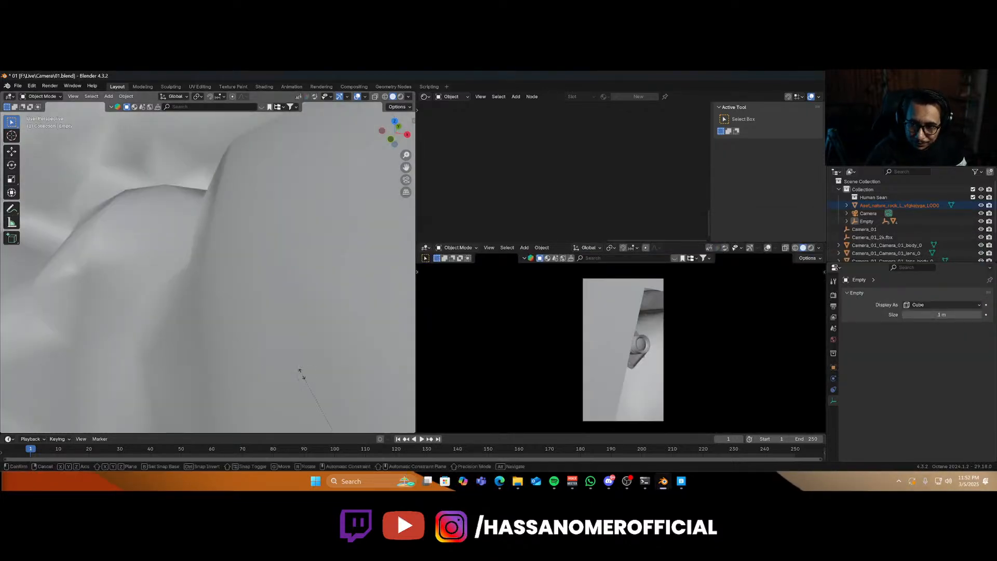
click(327, 430)
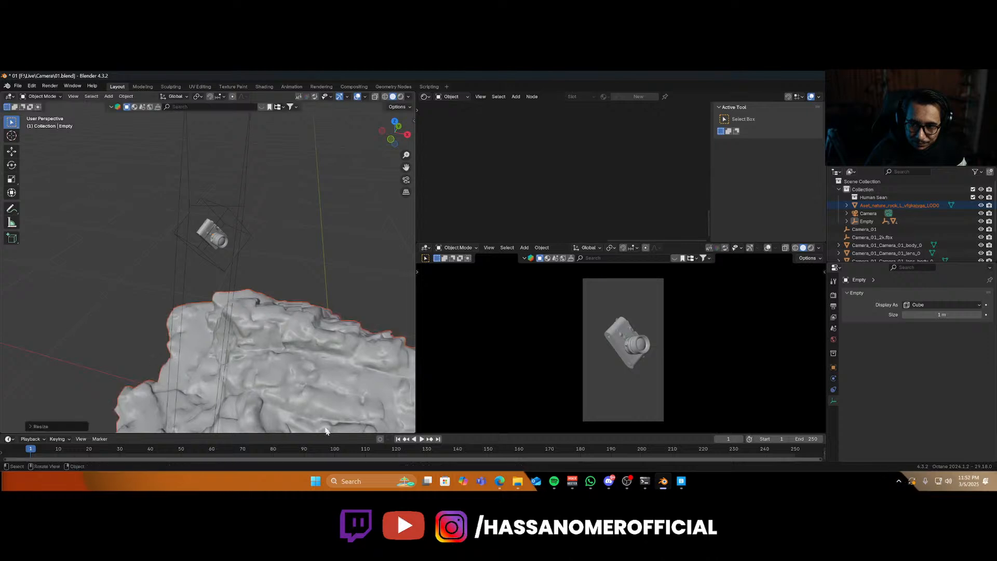
Move the rock along its axes until it sits directly beneath the vintage camera model.
key(g)
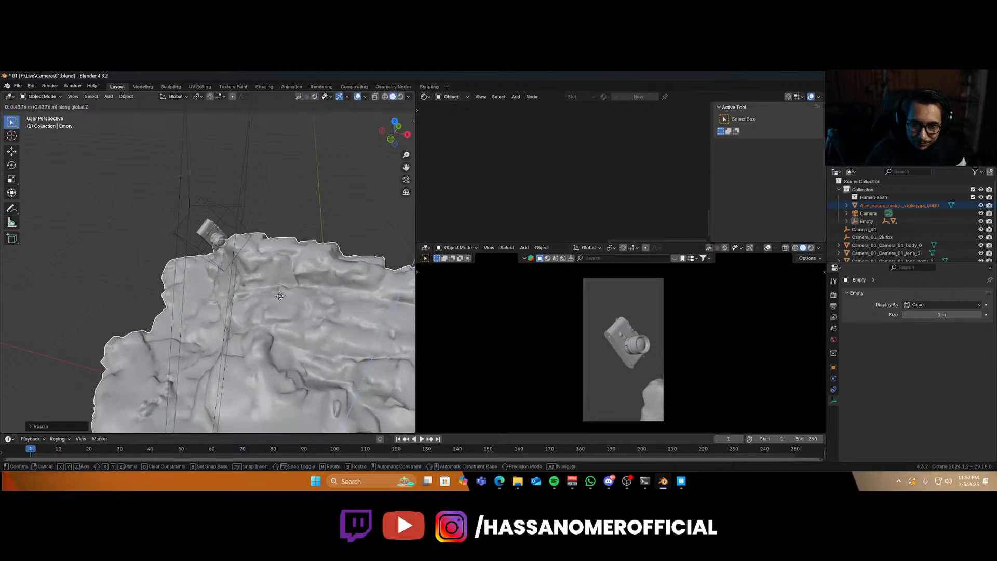
click(300, 301)
key(g)
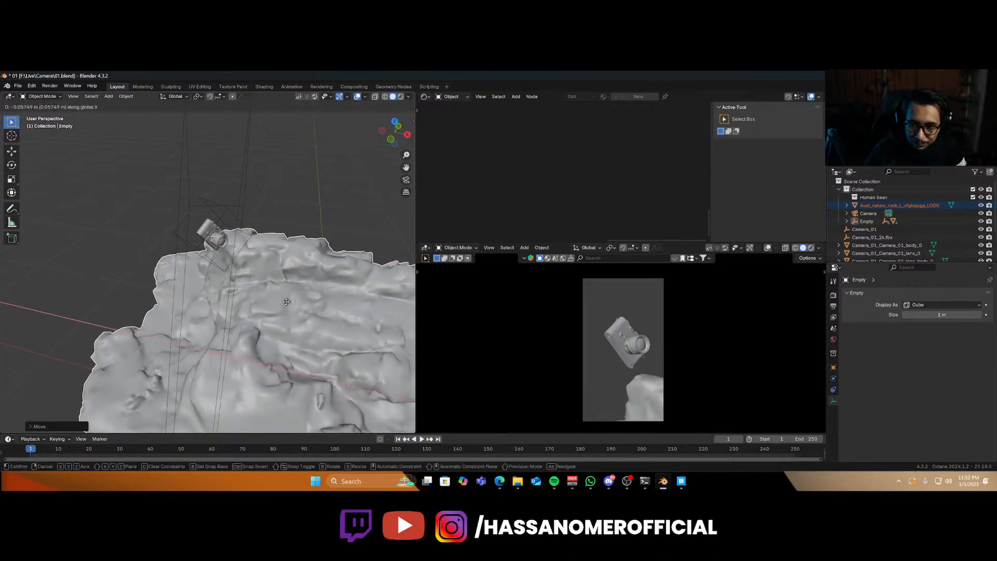
click(271, 308)
key(g)
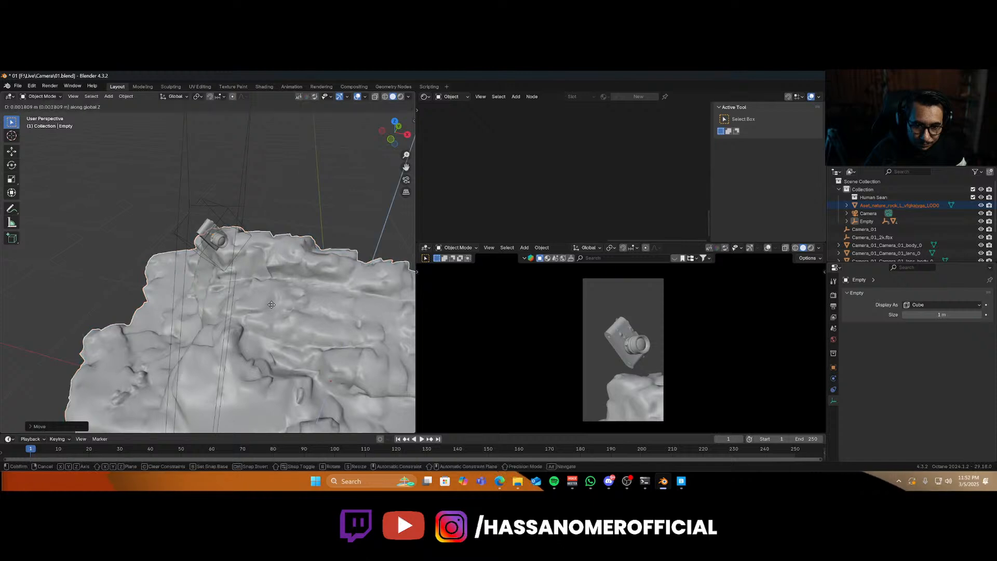
click(369, 325)
Select the rock, create a new material, and connect the rock's 4K albedo texture from its folder to the albedo input.
middle_drag(666, 382, 657, 405)
click(665, 335)
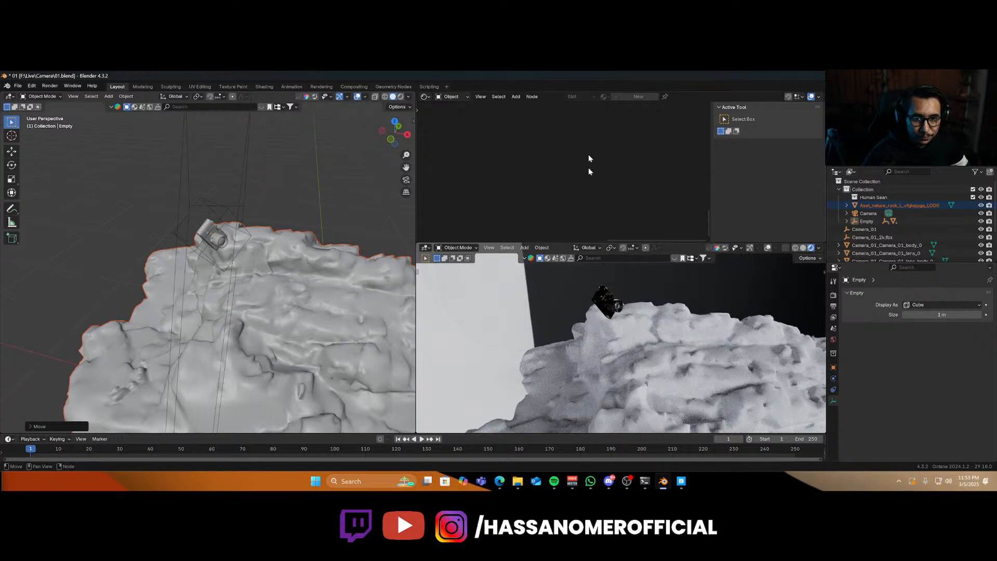
click(637, 375)
click(632, 99)
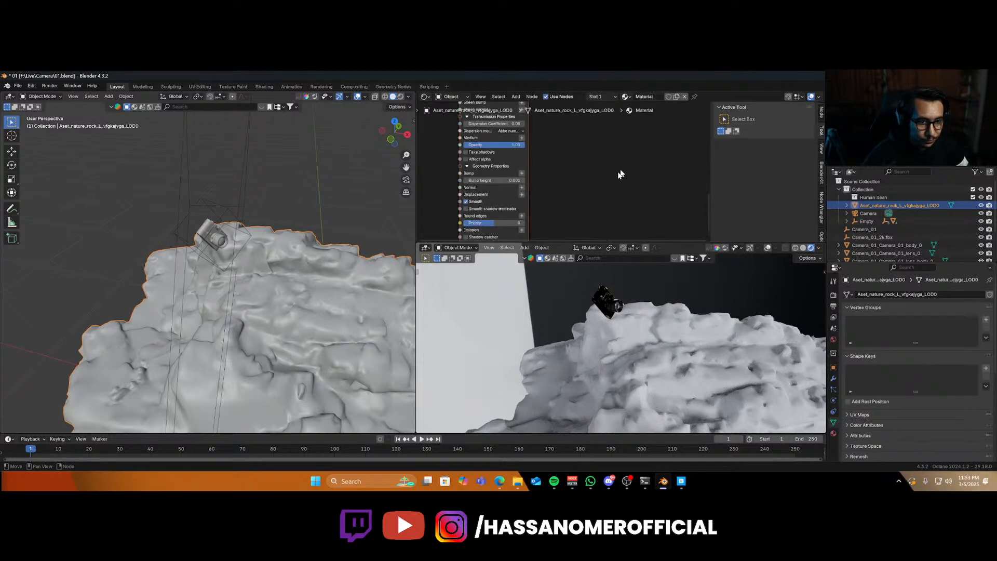
scroll(605, 189, down, 7)
middle_drag(543, 164, 609, 233)
click(518, 481)
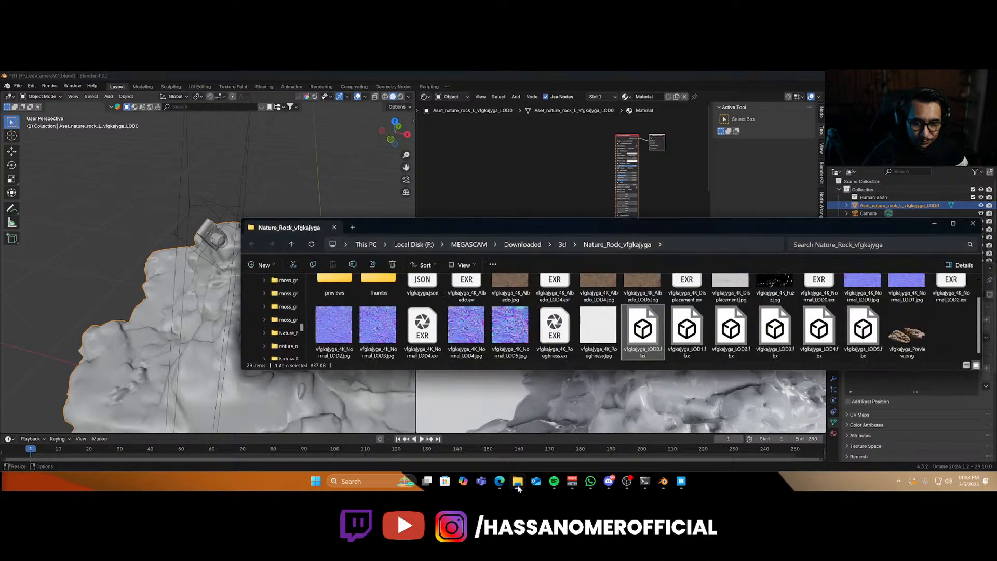
click(510, 291)
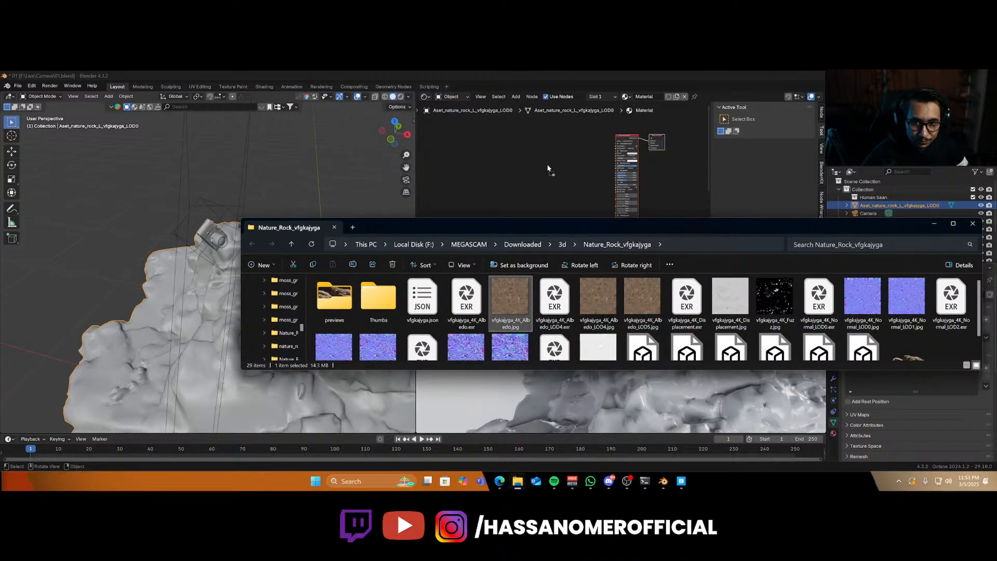
click(934, 223)
scroll(575, 162, up, 8)
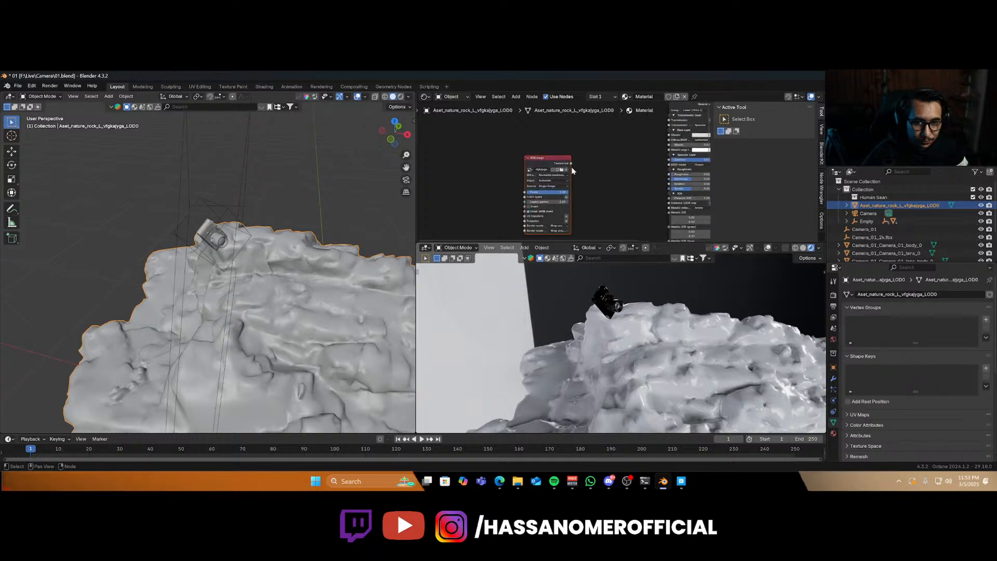
drag(571, 163, 668, 135)
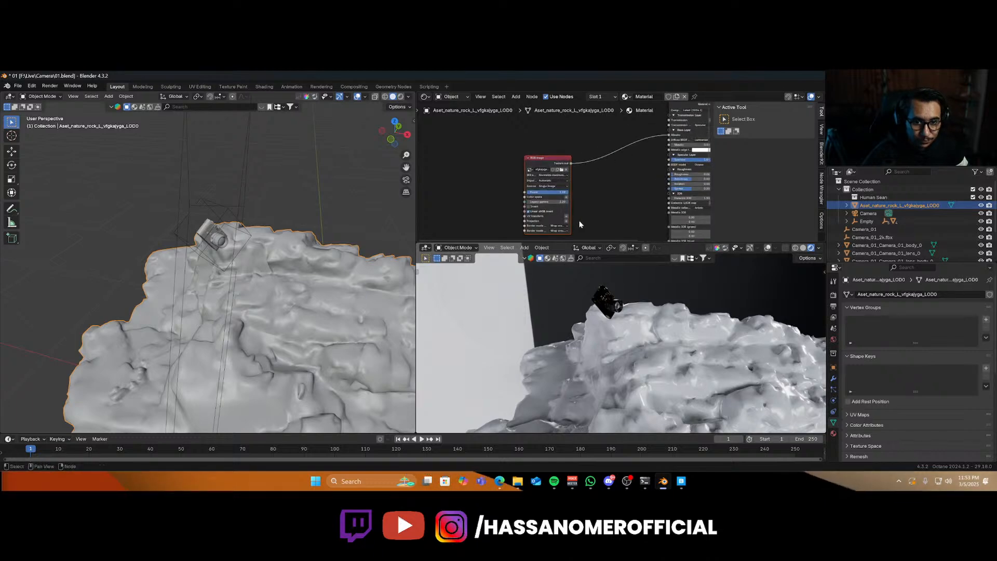
Duplicate the texture node, load the rock's 4K roughness map into it and wire it to the material's roughness.
click(566, 218)
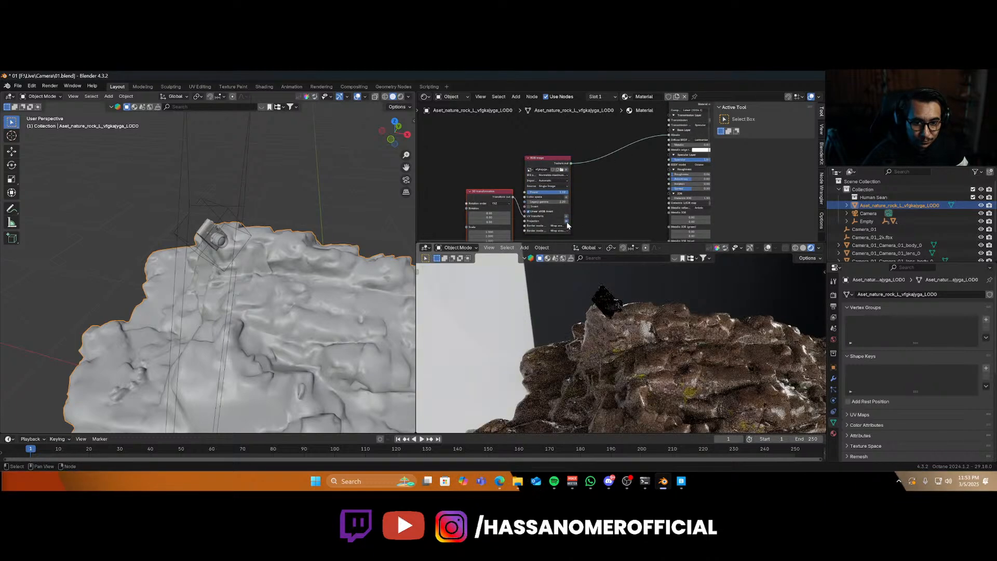
drag(502, 197, 578, 135)
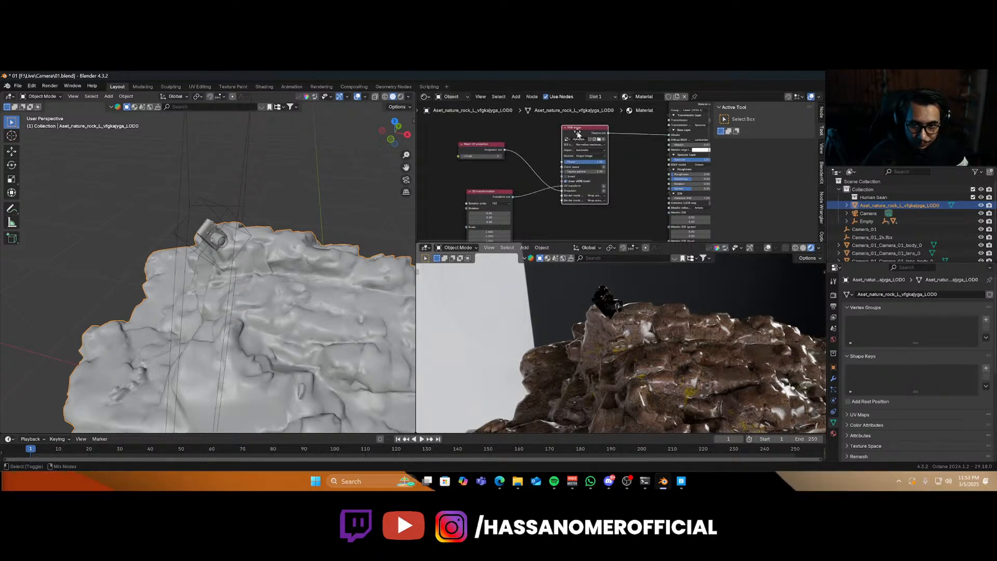
key(shift+d)
click(588, 221)
click(601, 224)
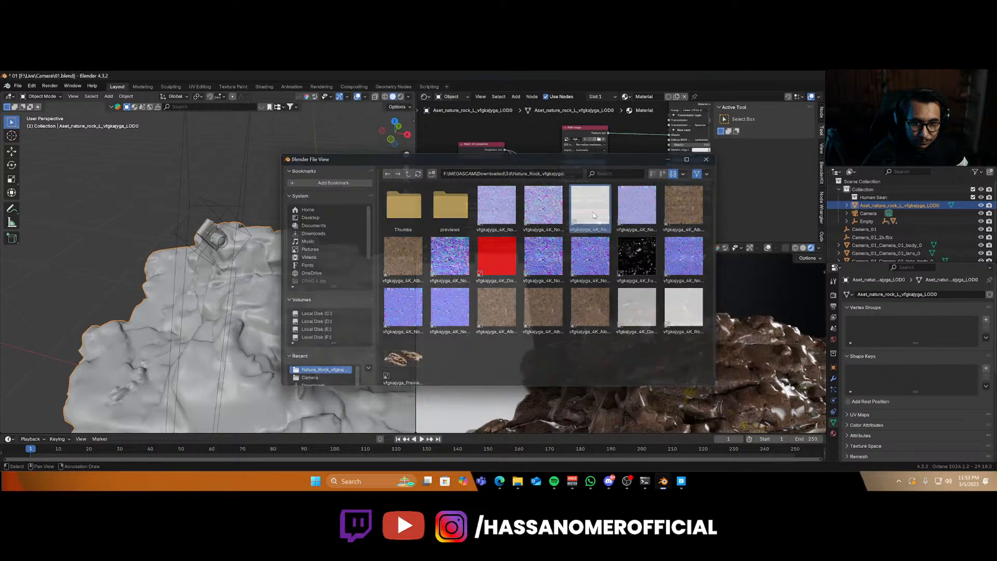
double_click(603, 214)
drag(609, 217, 624, 209)
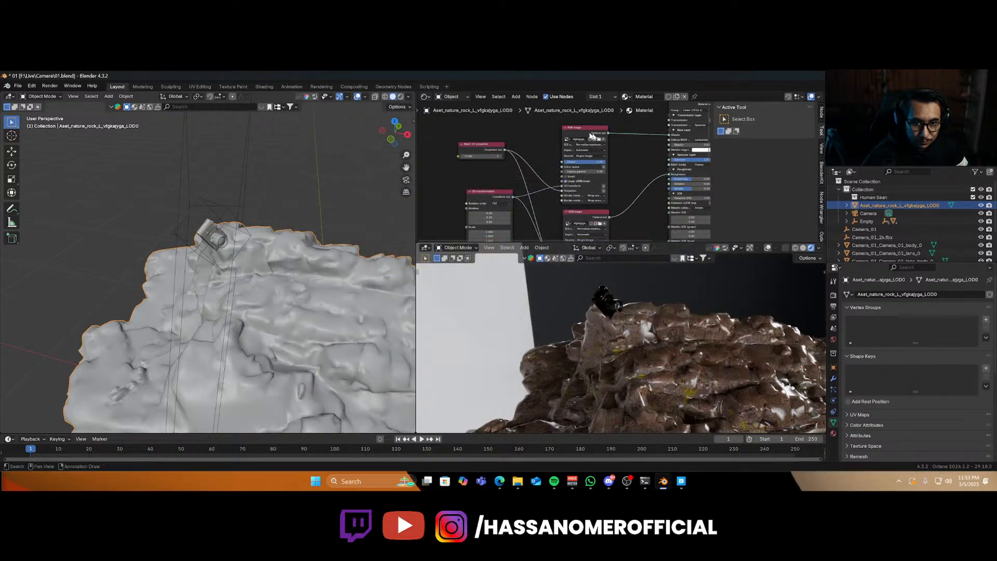
drag(583, 130, 577, 111)
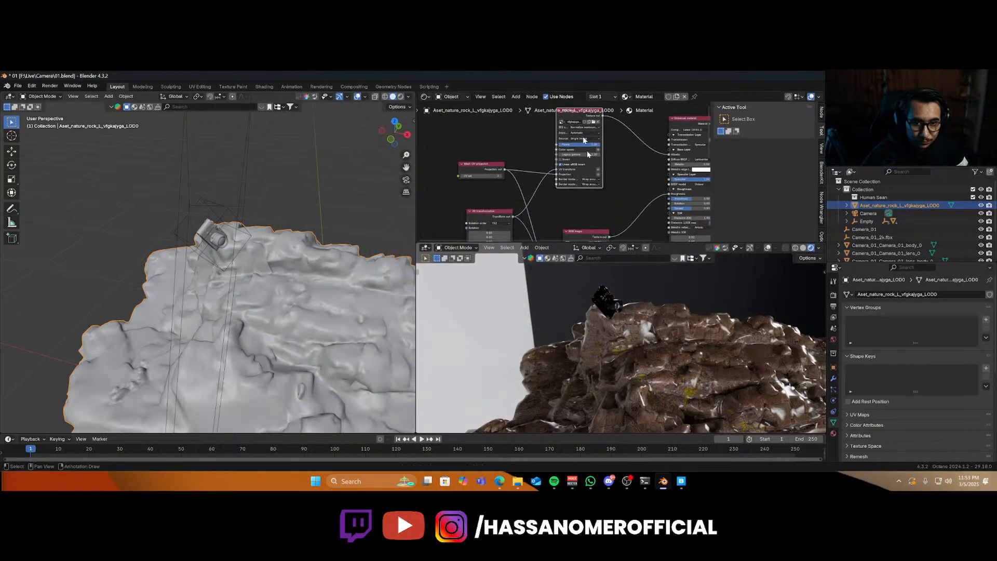
middle_drag(595, 196, 596, 132)
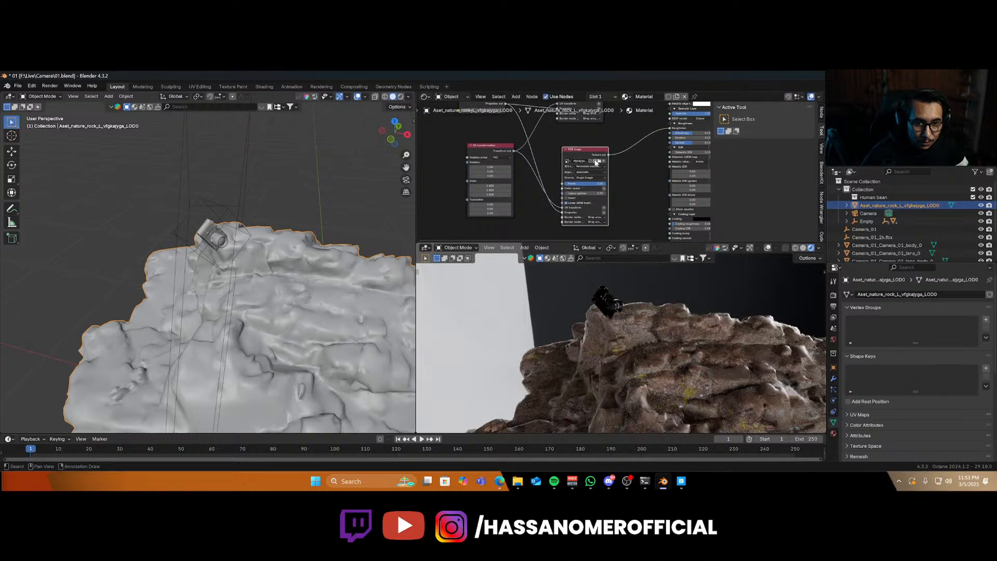
middle_drag(587, 173, 563, 129)
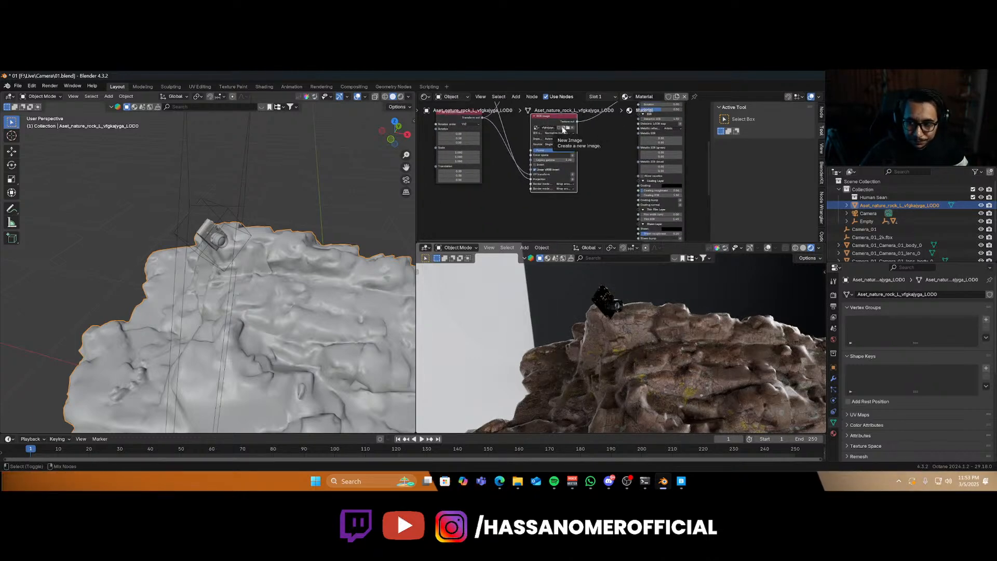
Duplicate the texture node again, open the vfgkajyga_4K_Normal_LOD0 map and connect it to the material's normal input.
key(shift+d)
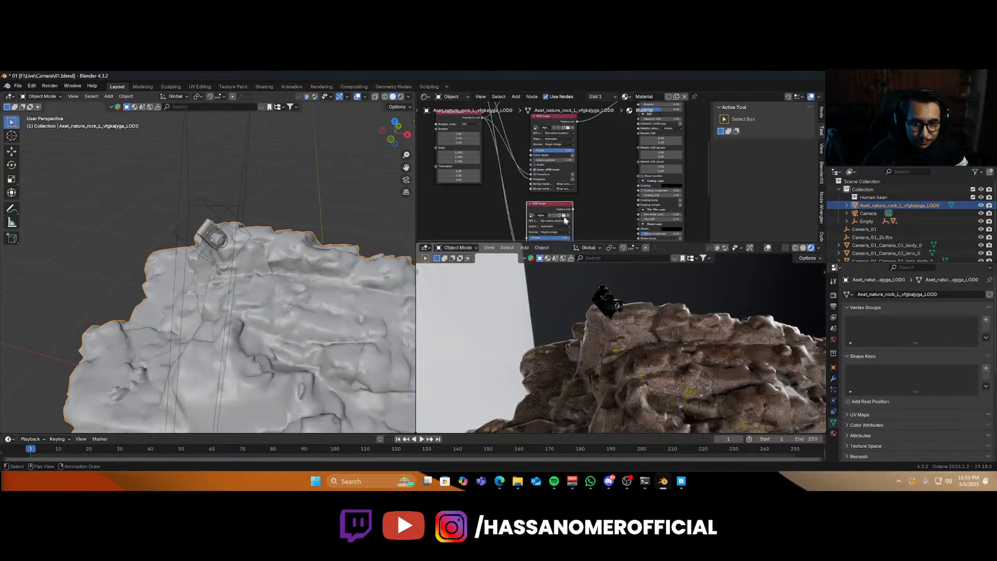
click(564, 215)
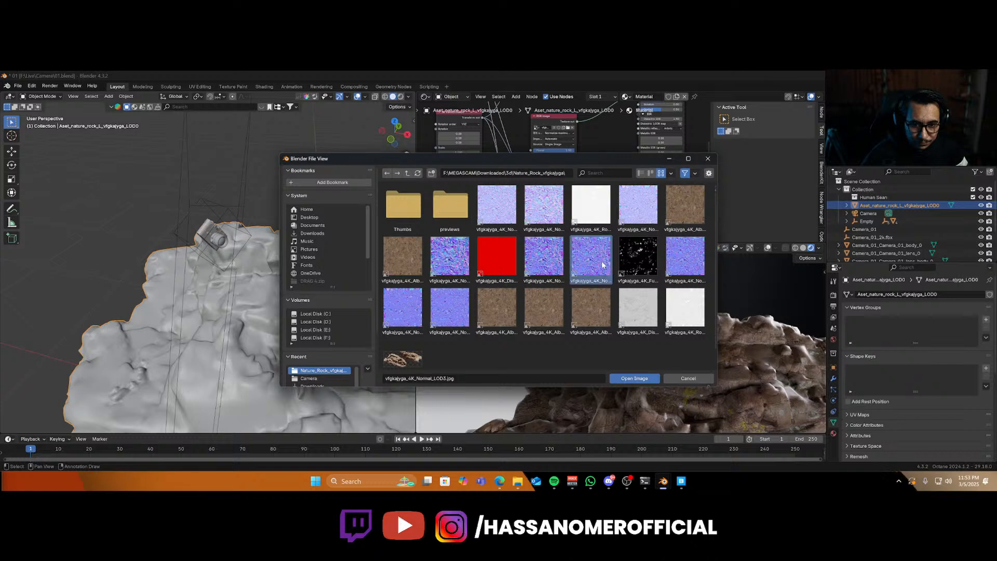
click(544, 255)
click(450, 255)
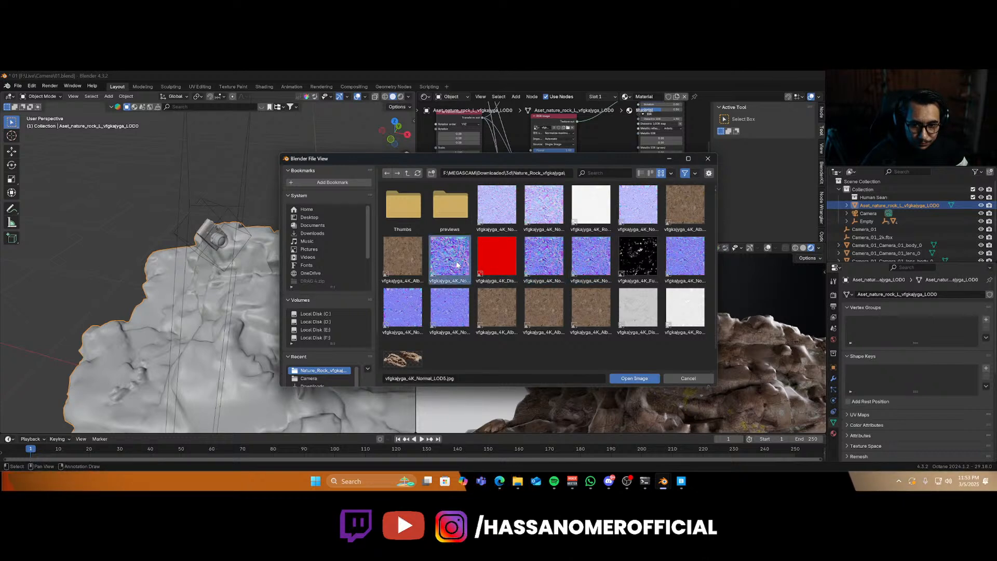
click(675, 275)
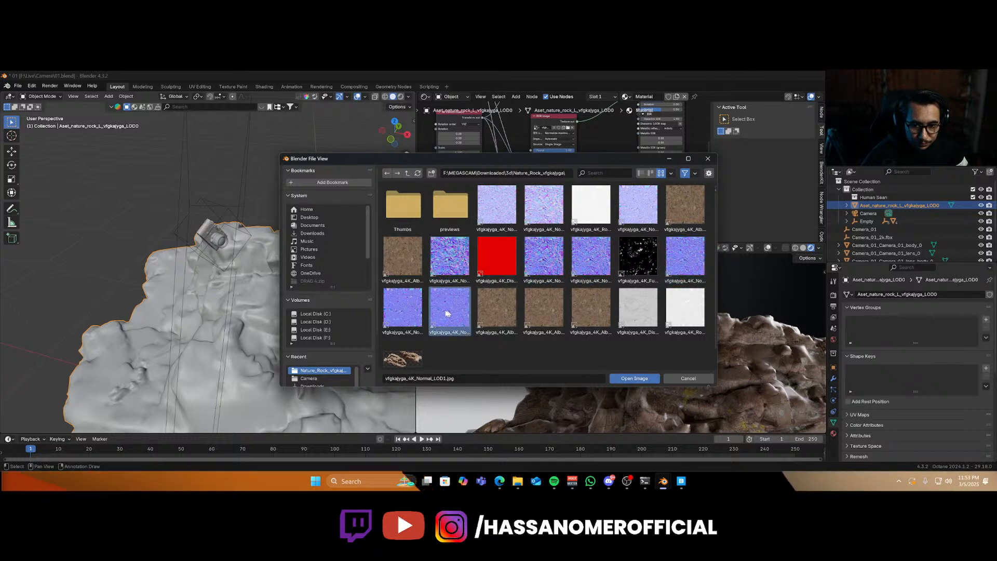
click(403, 308)
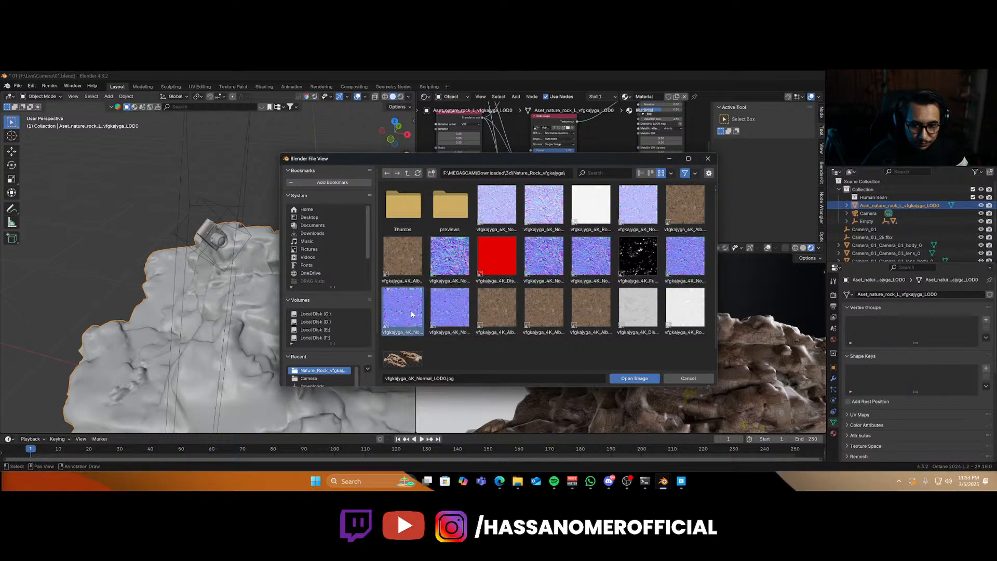
click(634, 378)
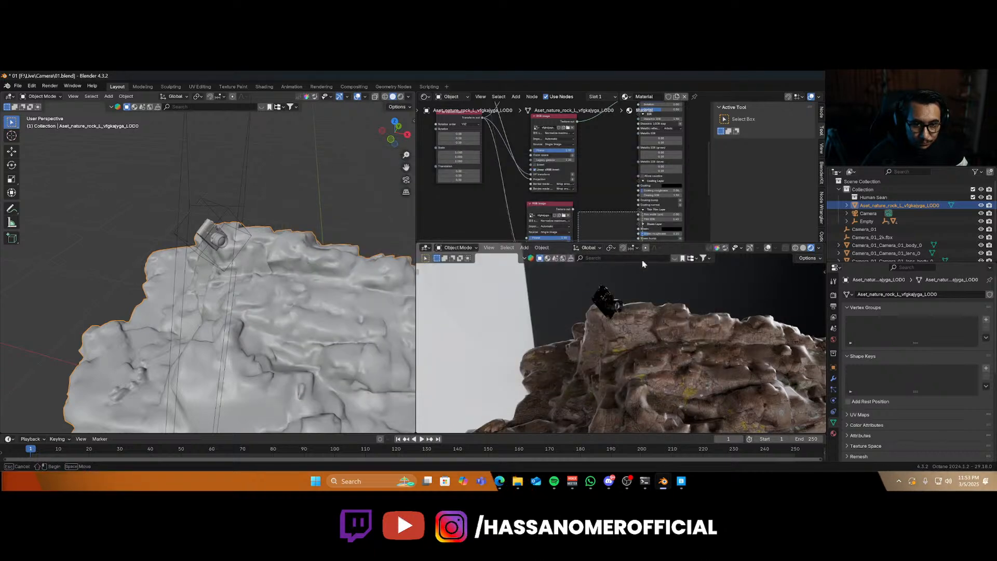
drag(574, 211, 627, 204)
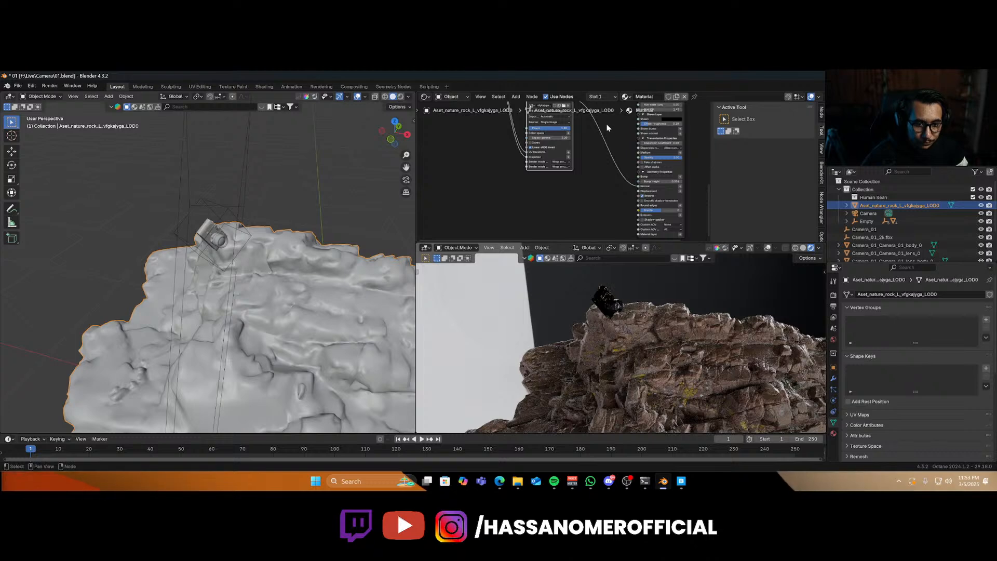
Set the albedo texture node's legacy gamma to 1.
scroll(593, 216, up, 6)
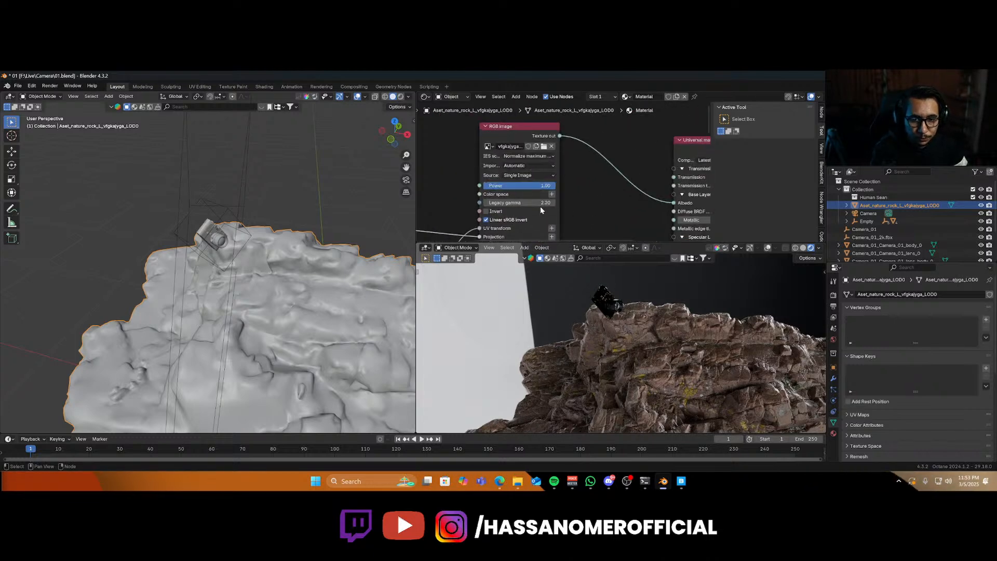
click(542, 203)
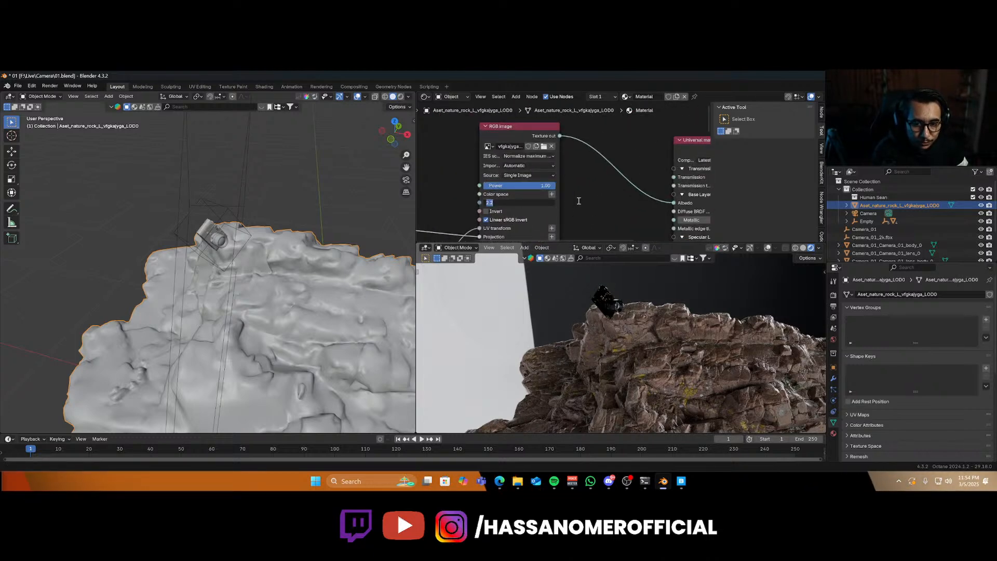
text(1)
key(Return)
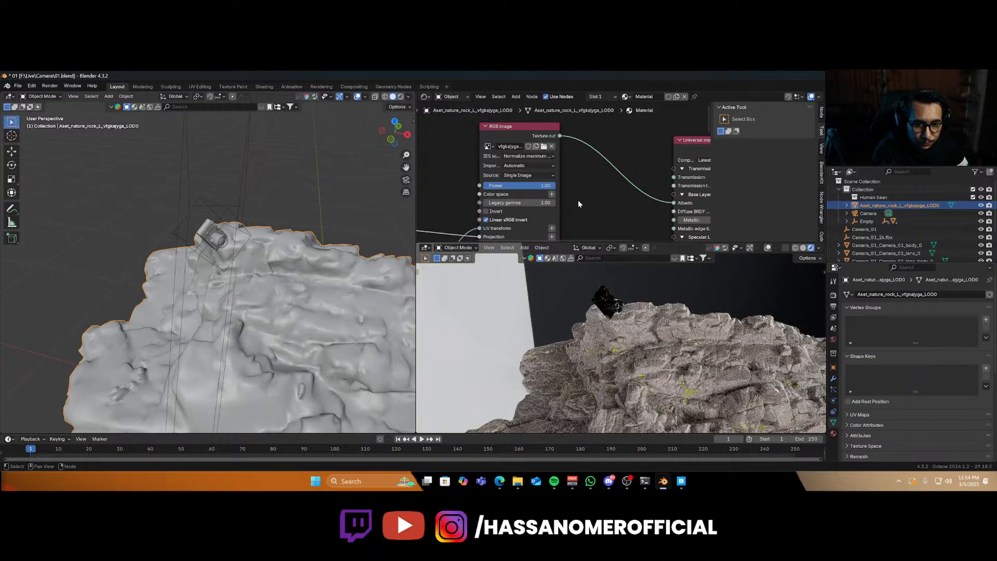
Disconnect the albedo texture from the material and darken the material's albedo colour.
key(KP_0)
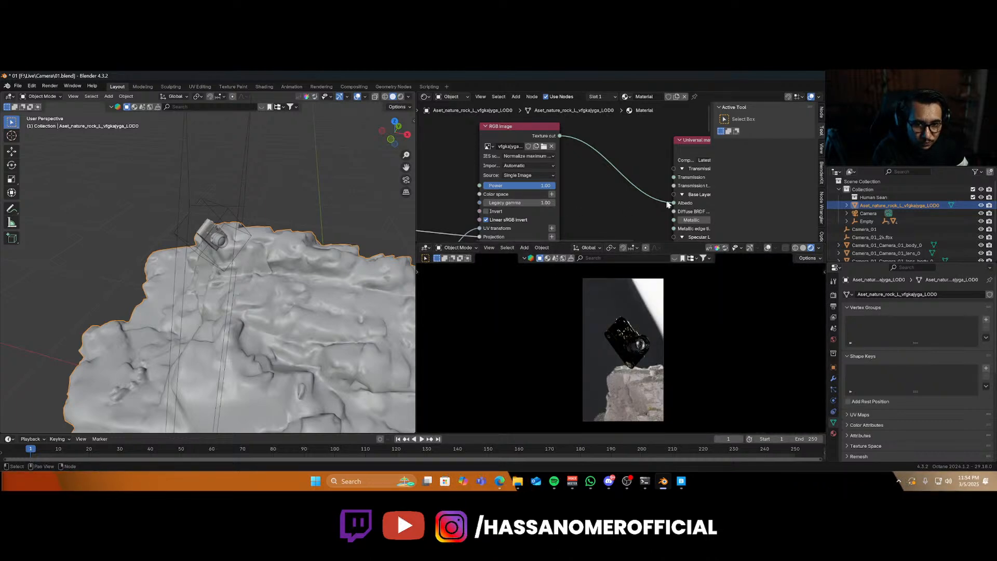
drag(656, 201, 619, 235)
key(KP_0)
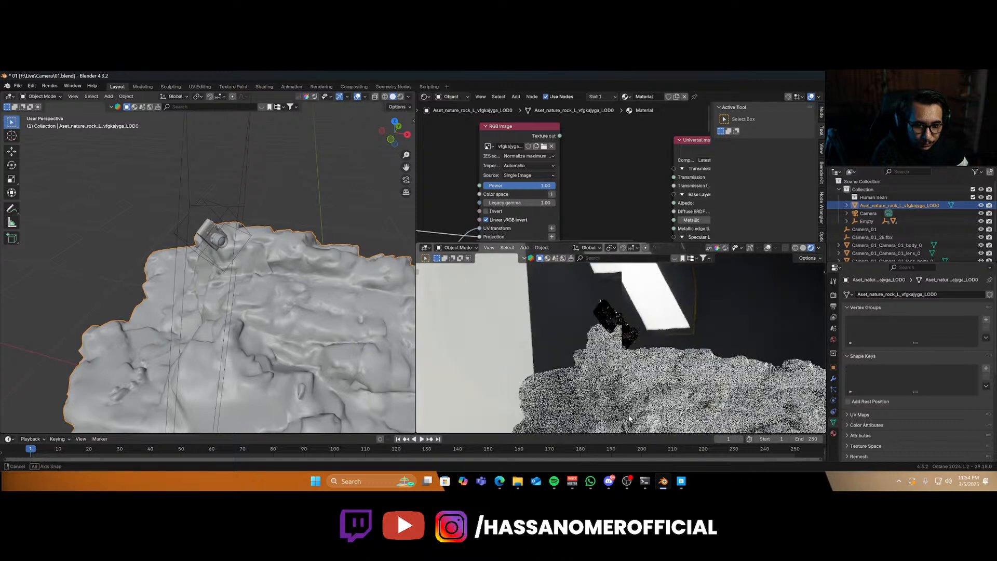
middle_drag(644, 163, 523, 155)
click(607, 194)
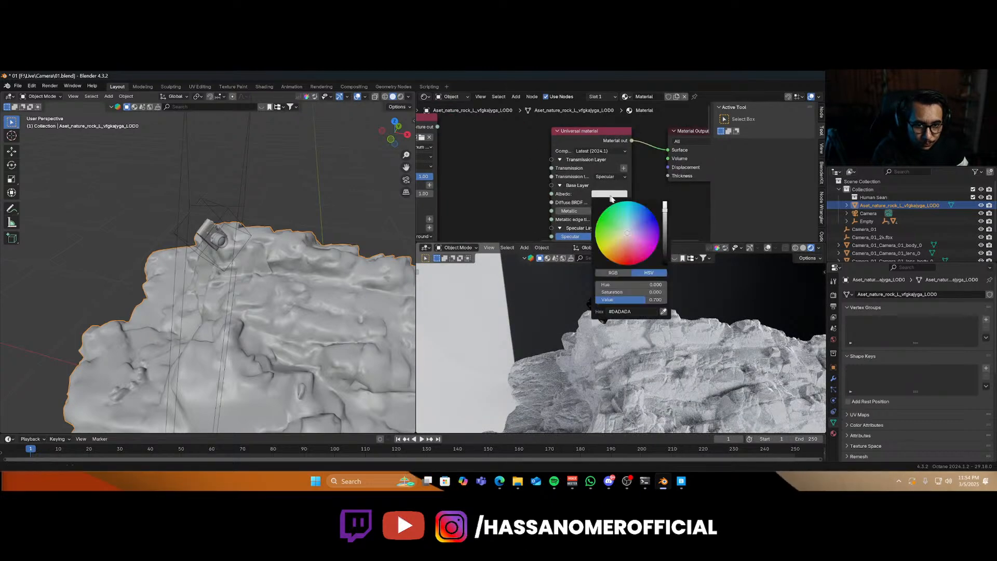
drag(665, 234, 664, 253)
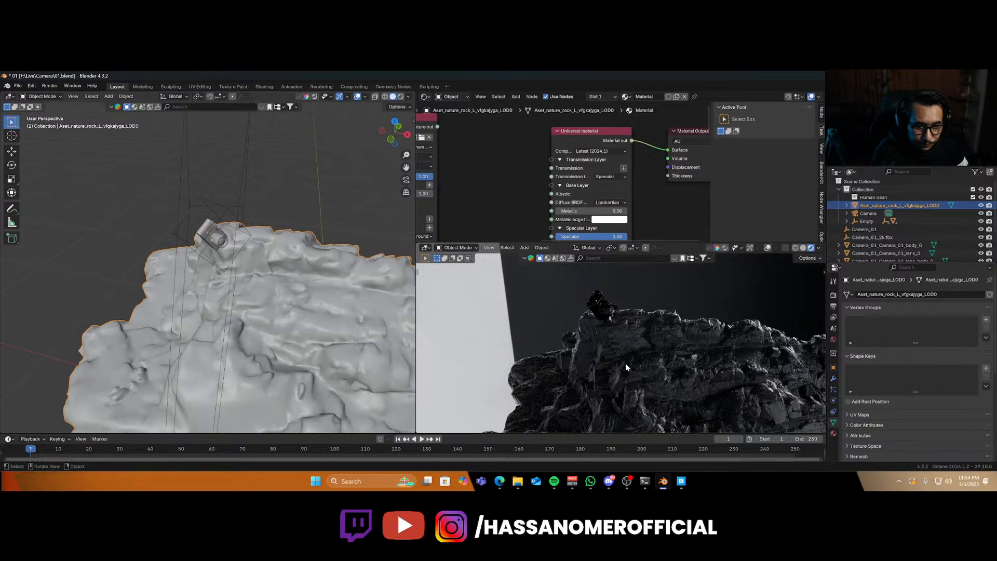
Select the lower rock in the camera view and rotate it about the Z axis.
key(KP_0)
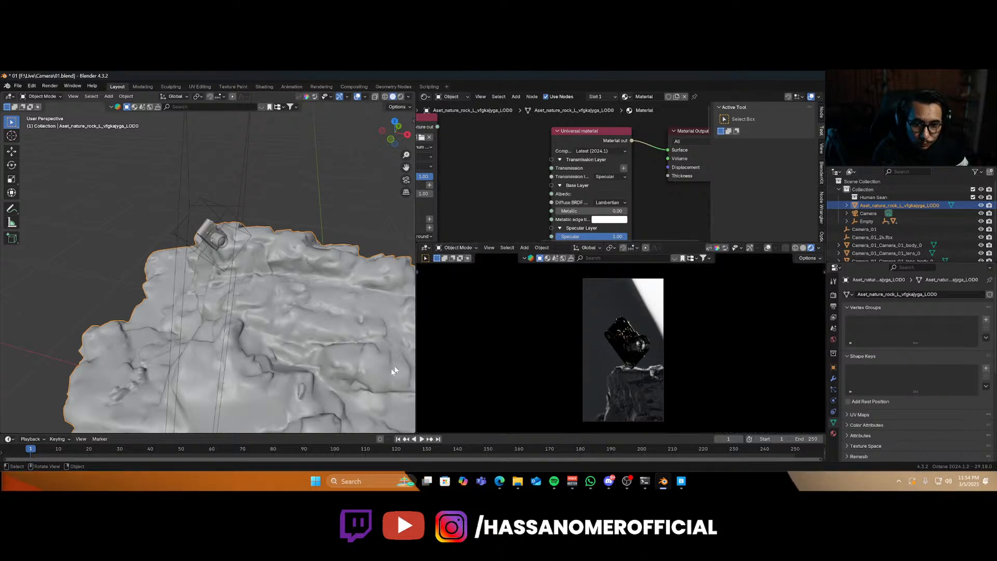
key(KP_0)
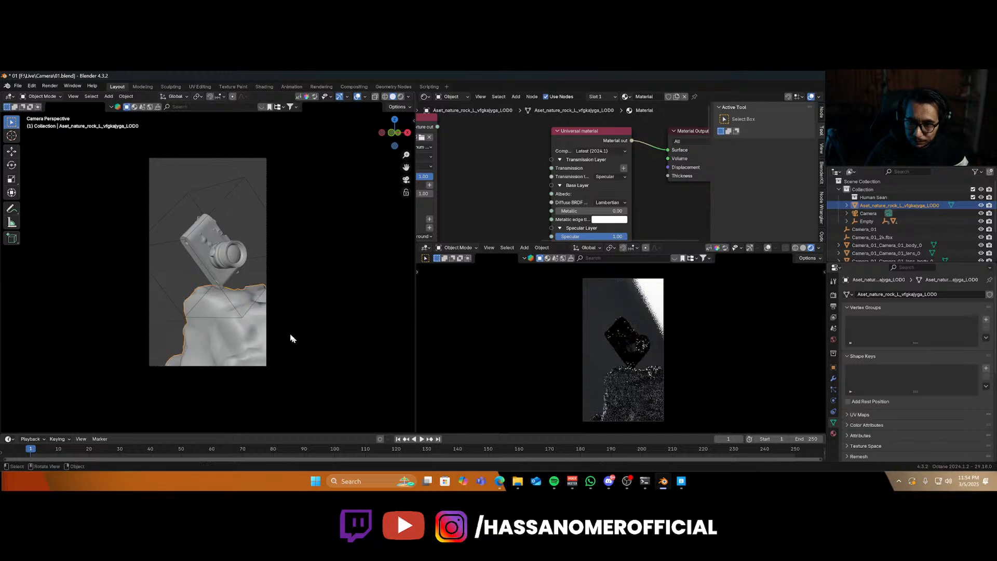
click(246, 316)
key(shift+s)
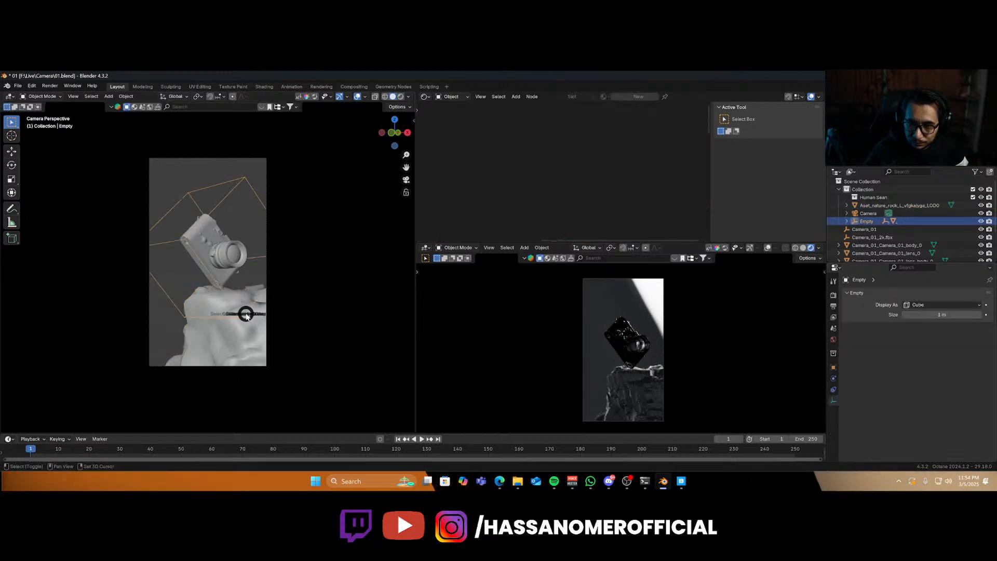
click(248, 346)
click(246, 330)
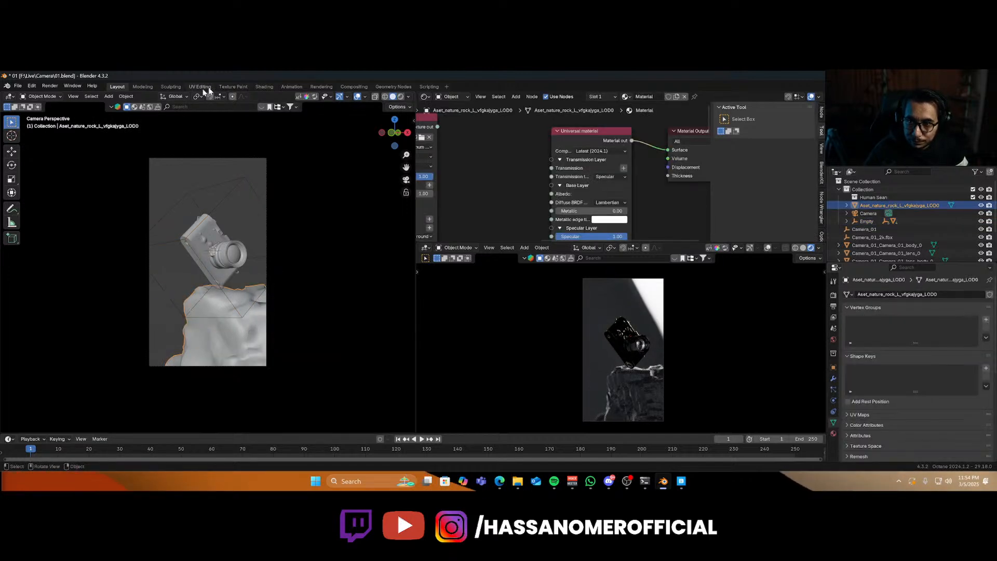
click(197, 97)
click(223, 126)
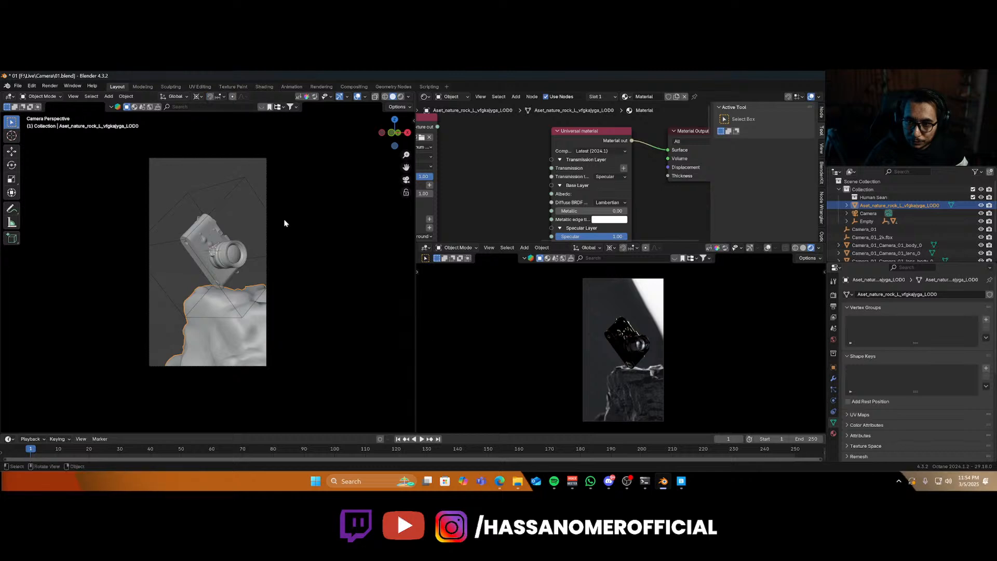
key(r)
key(z)
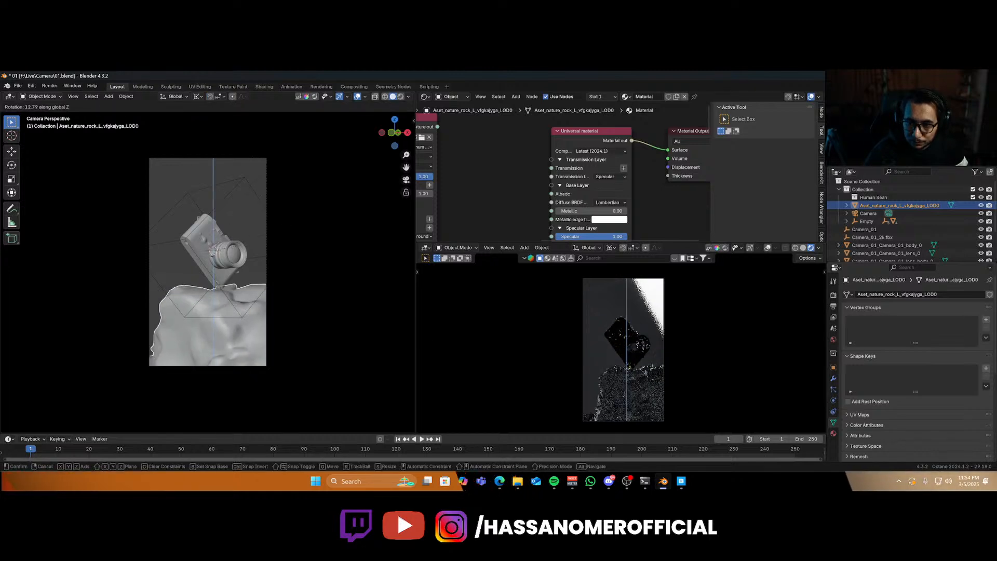
click(227, 330)
Move the rock along Z and scale it down to fit beneath the camera model.
key(z)
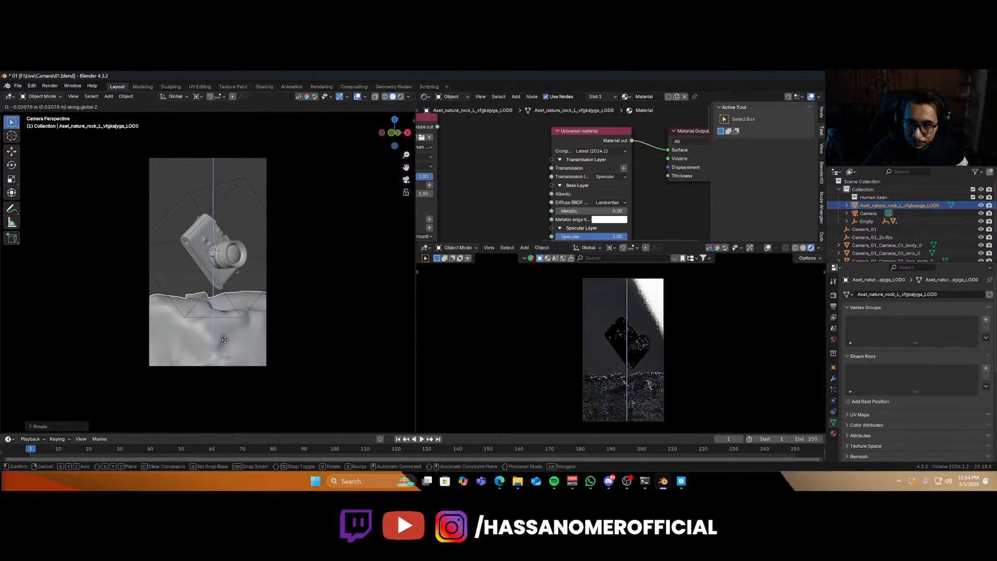
click(229, 337)
key(s)
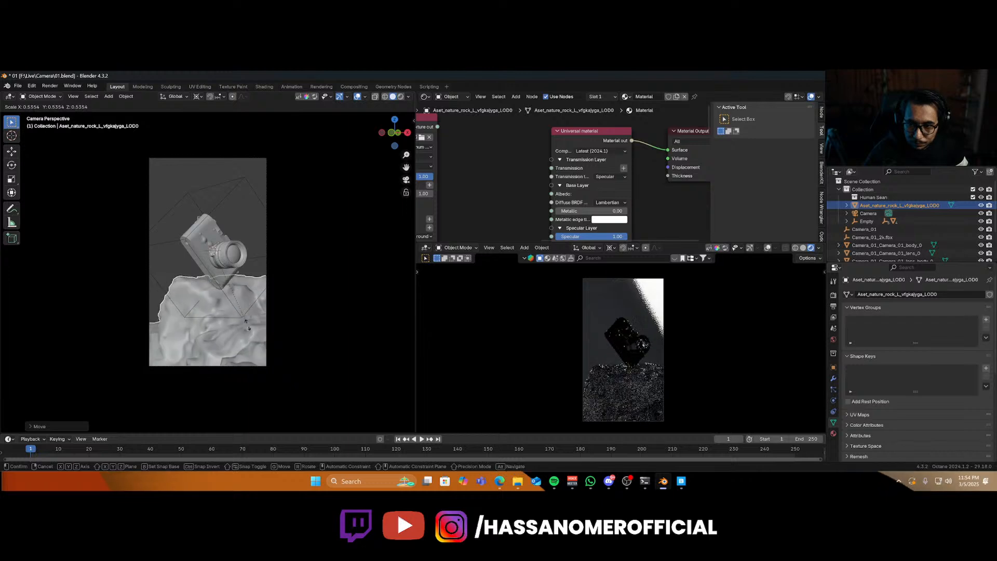
click(230, 301)
key(g)
key(z)
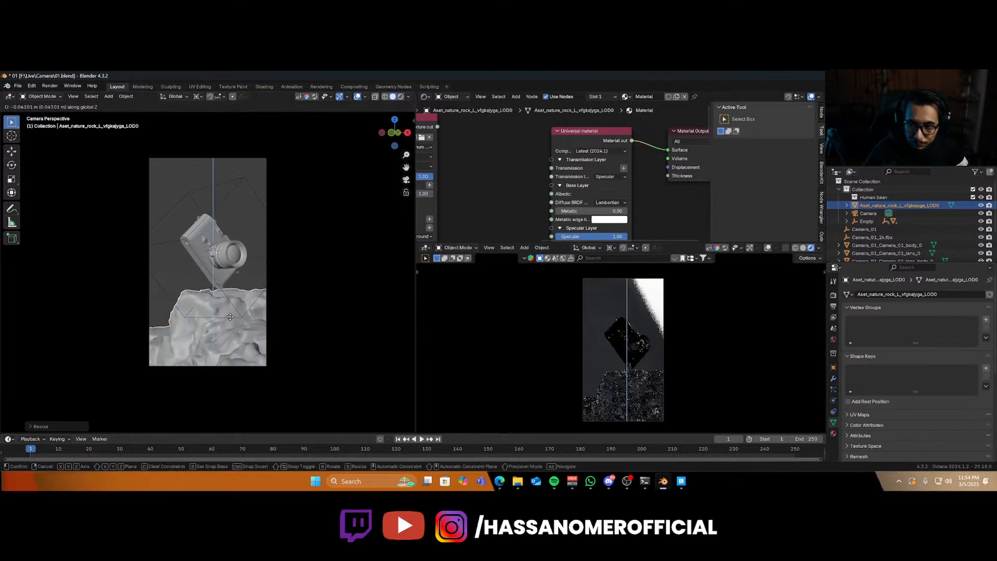
click(230, 317)
Rotate the rock about Z again and lower it along Z below the camera model.
key(r)
key(z)
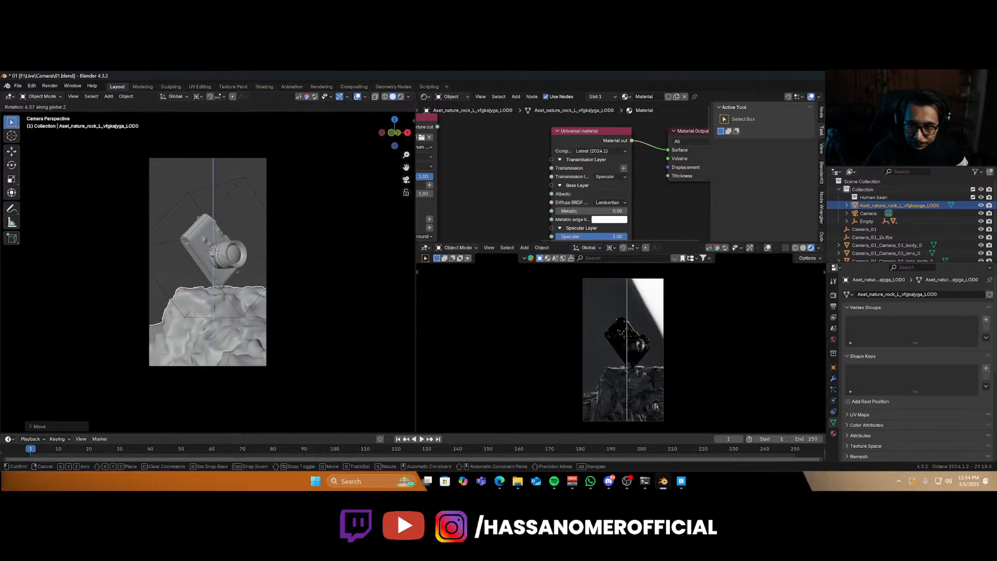
click(236, 322)
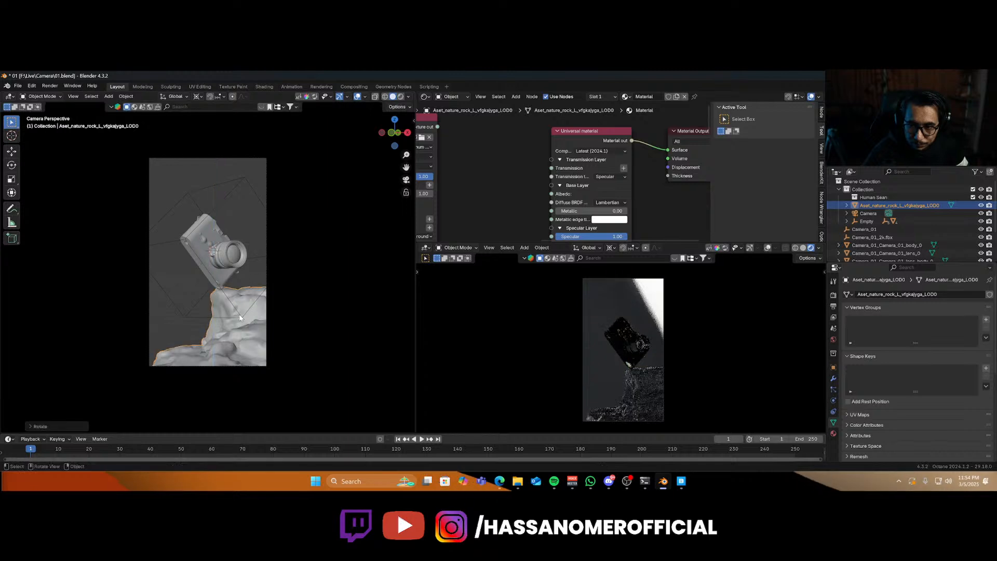
key(g)
key(z)
click(235, 323)
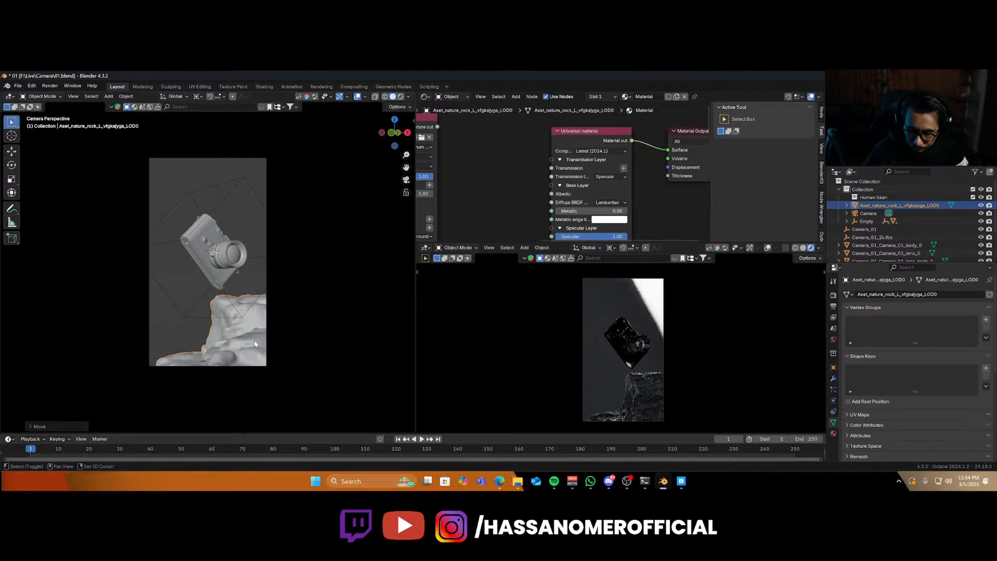
Duplicate the rock, raise the copy along Z and flip it 180 degrees about the X axis.
key(shift+d)
key(z)
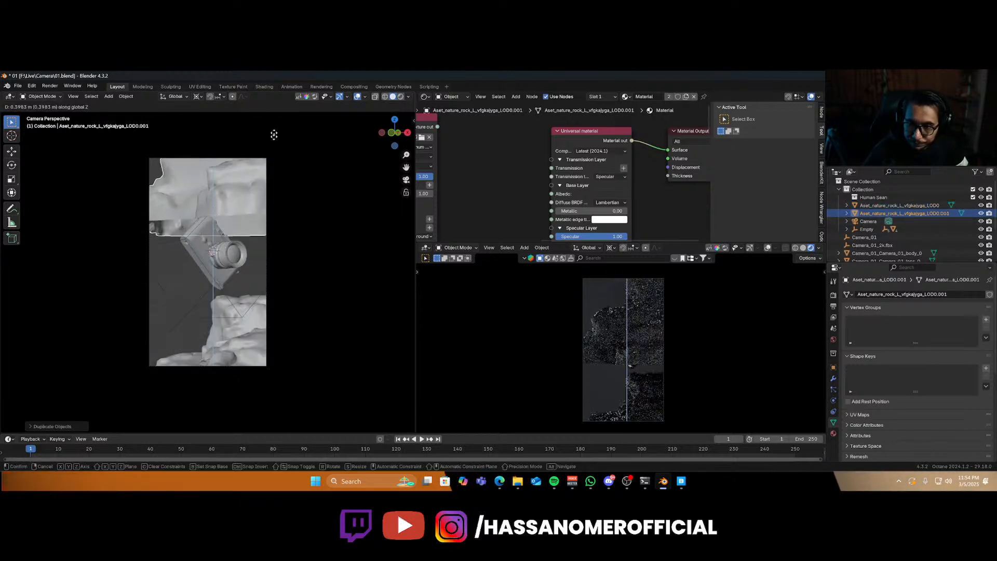
click(273, 135)
key(r)
key(x)
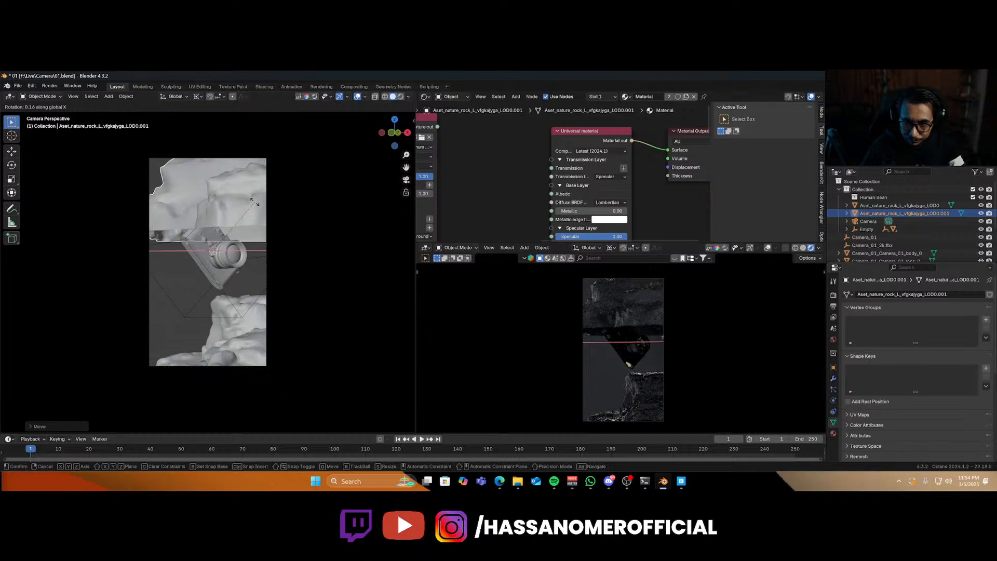
text(180)
key(Return)
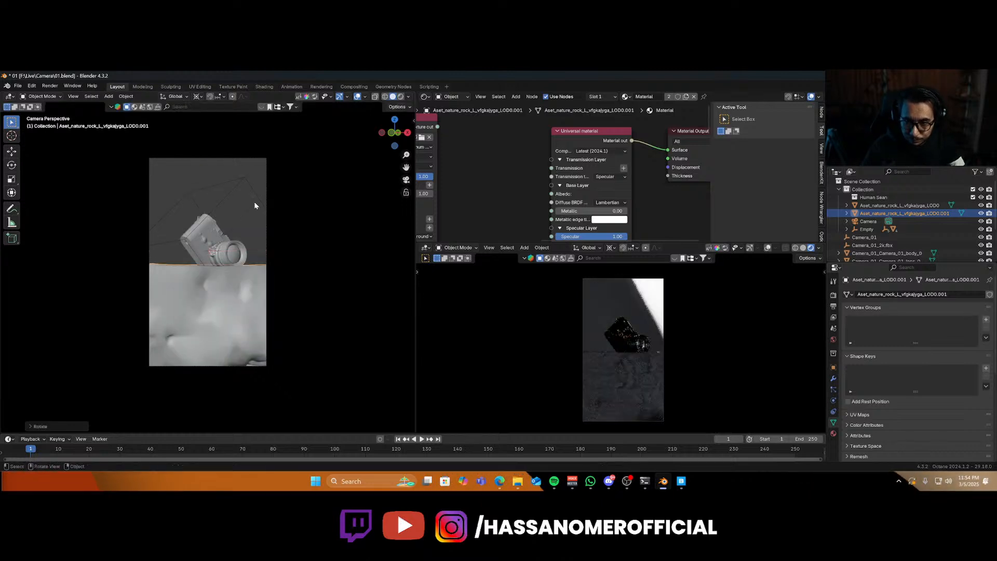
Move the duplicate rock along Z, rotate it 180 degrees about Z and nudge it above the camera.
key(g)
key(z)
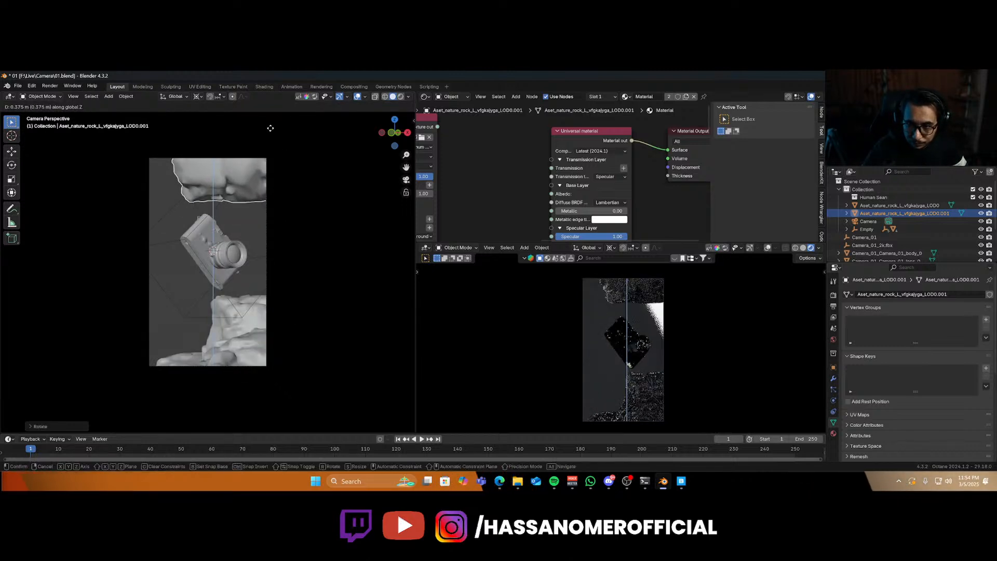
click(258, 204)
text(rz)
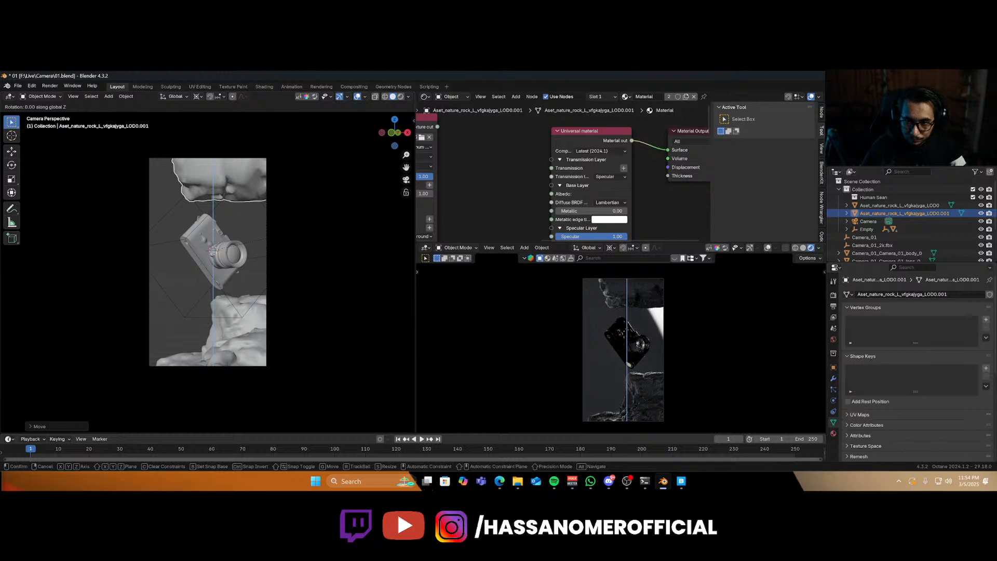
text(180)
key(Return)
key(g)
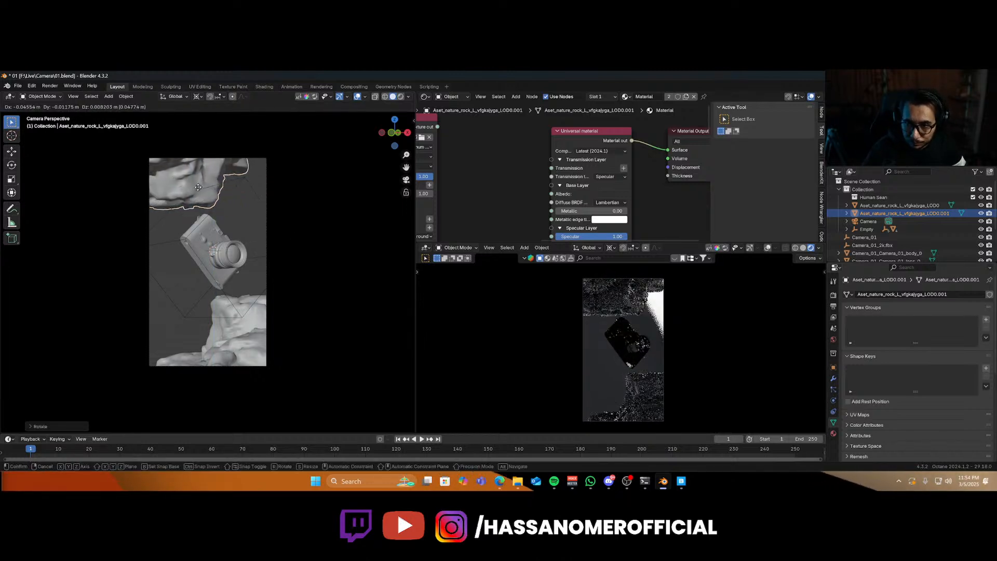
click(188, 194)
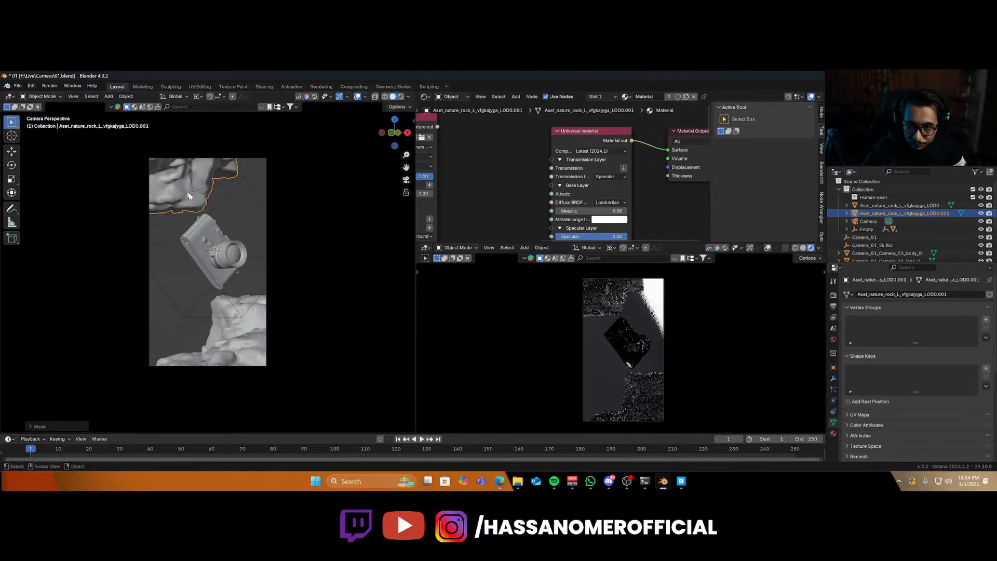
Lower the upper rock along Z so its edge sits just above the camera model's top.
click(229, 300)
scroll(197, 210, up, 1)
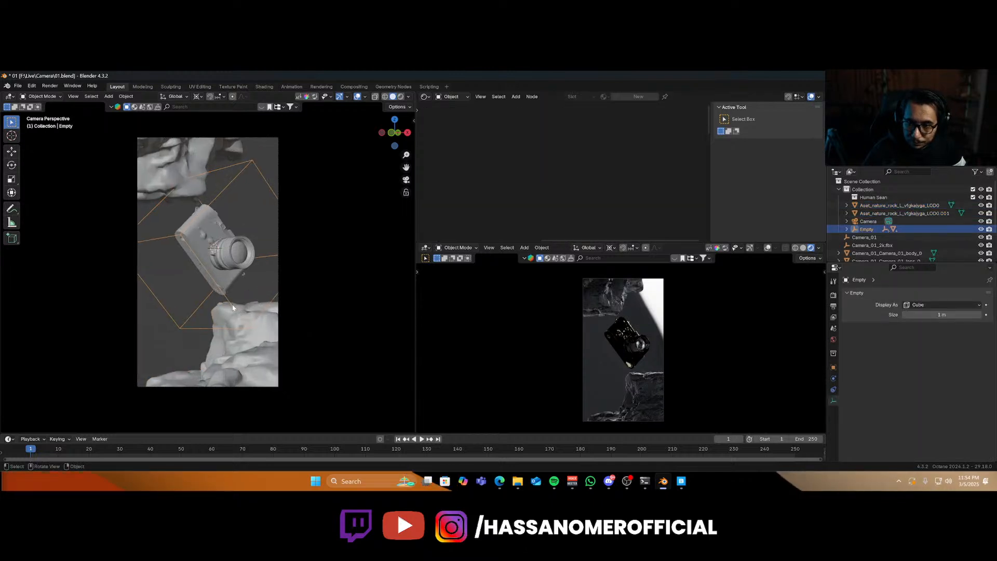
click(178, 158)
key(g)
key(z)
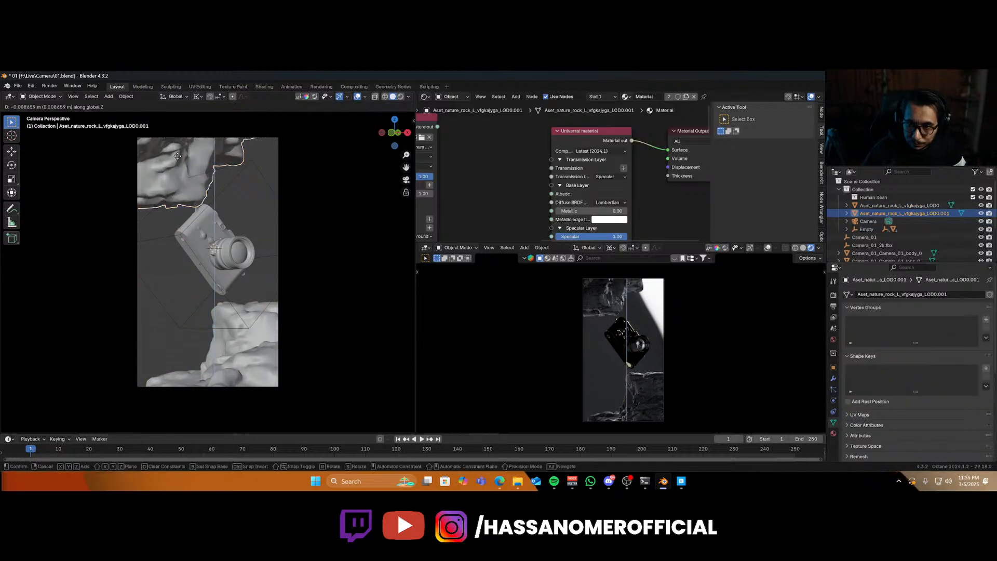
click(176, 154)
scroll(187, 219, up, 6)
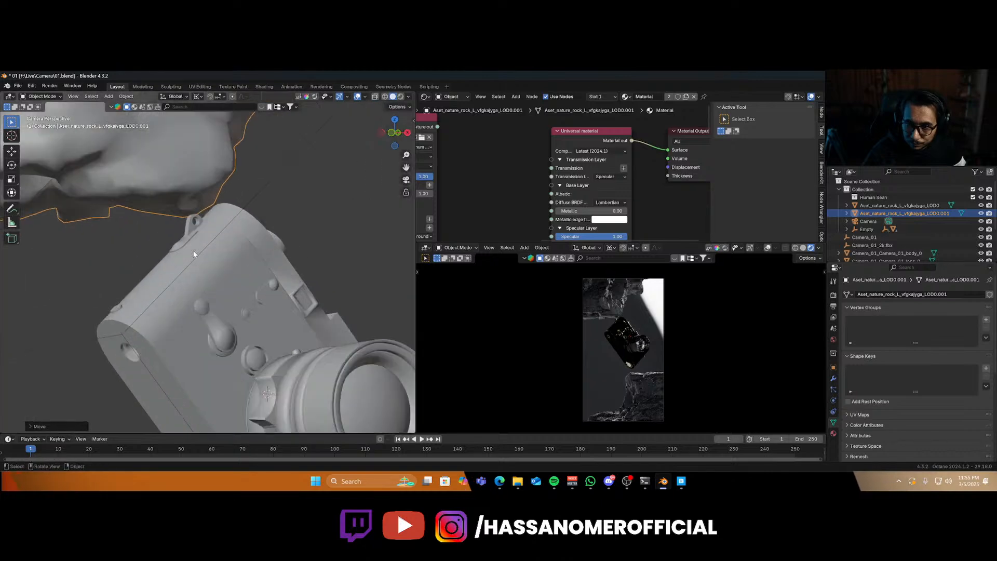
scroll(193, 250, down, 1)
key(g)
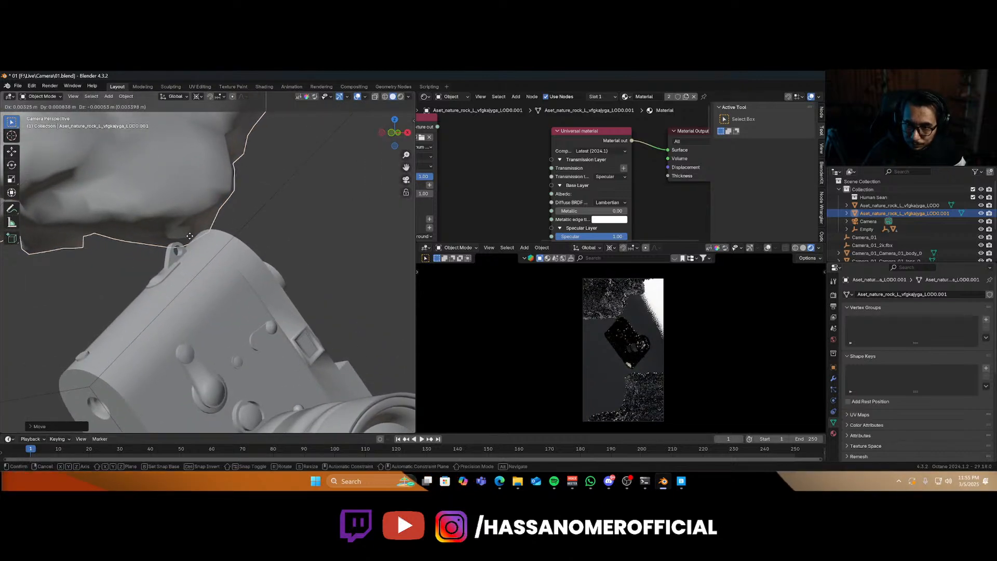
click(197, 250)
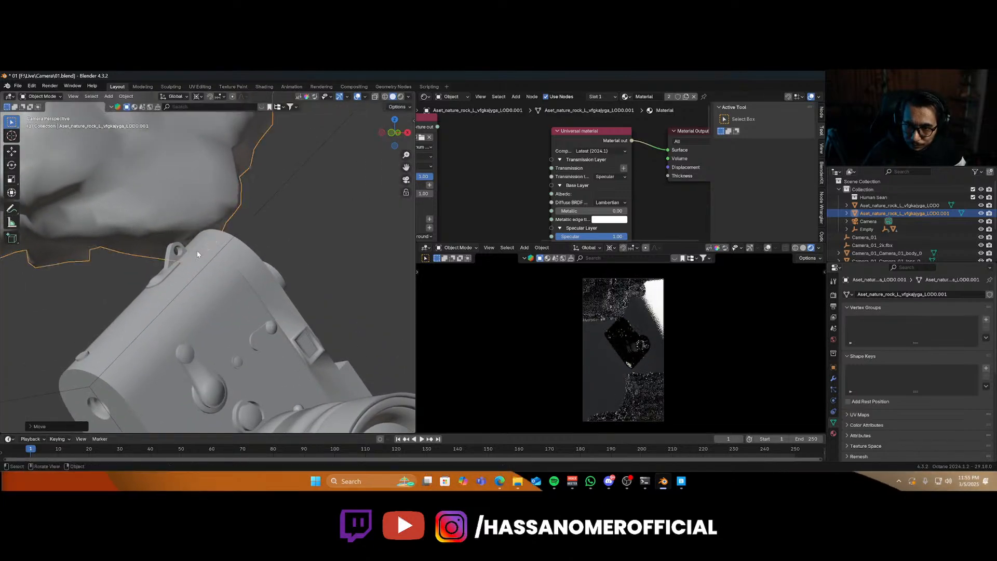
Shift the upper rock along X and refine its position in the camera view.
middle_drag(197, 250, 291, 271)
scroll(144, 275, up, 4)
key(g)
key(x)
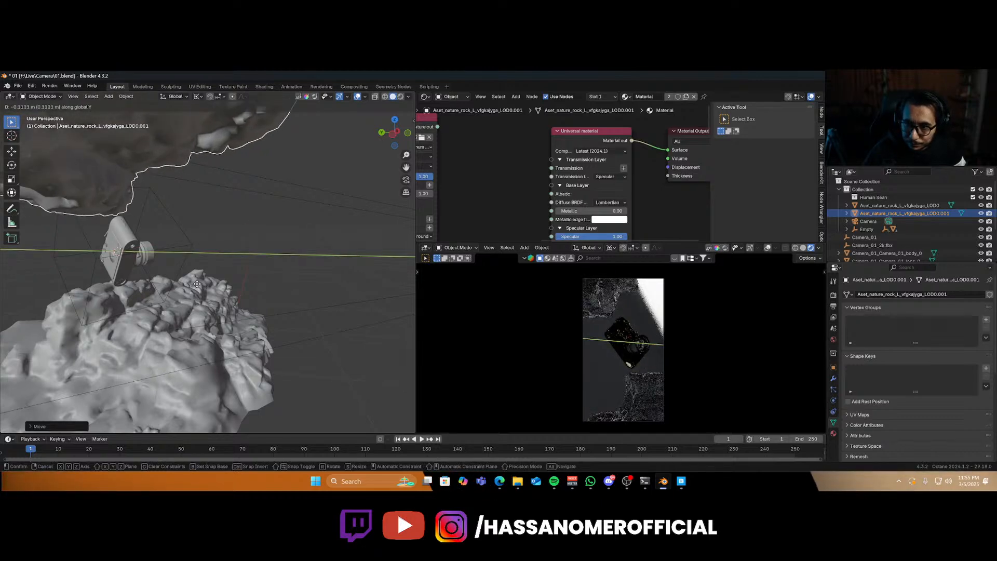
click(199, 287)
key(KP_0)
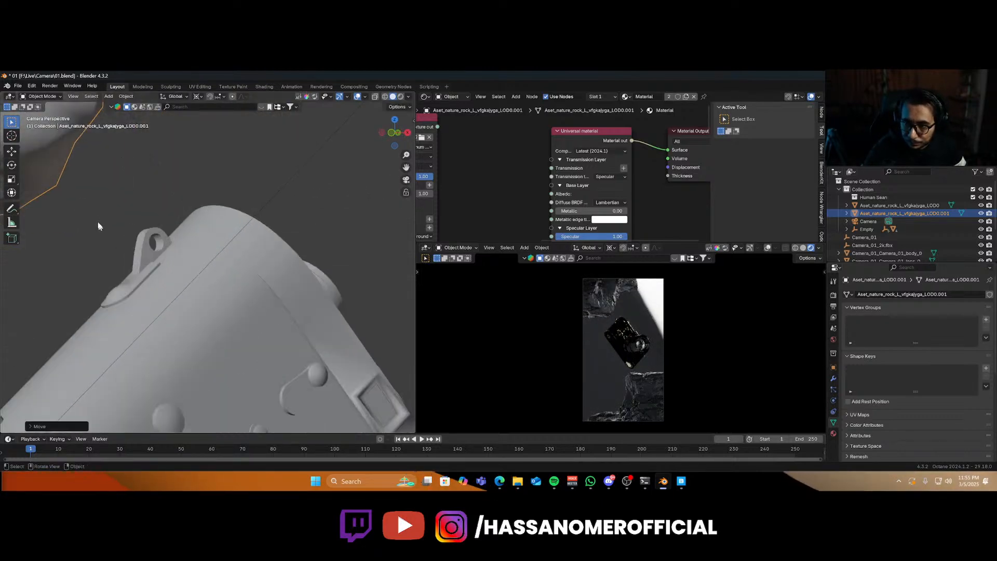
key(g)
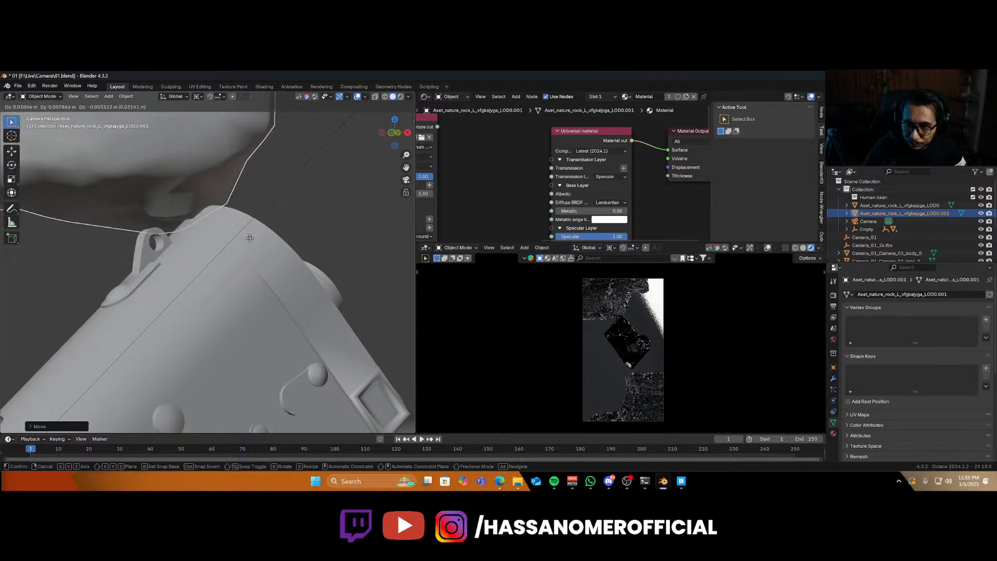
click(243, 259)
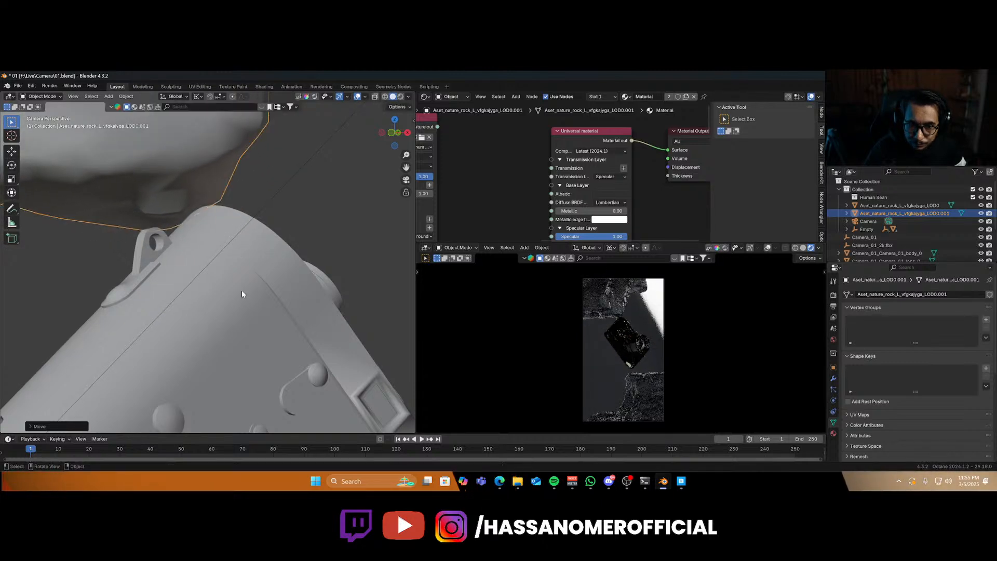
Select the lower rock and move it closer to the camera model's bottom corner.
scroll(236, 307, down, 5)
shift+middle_drag(251, 357, 234, 281)
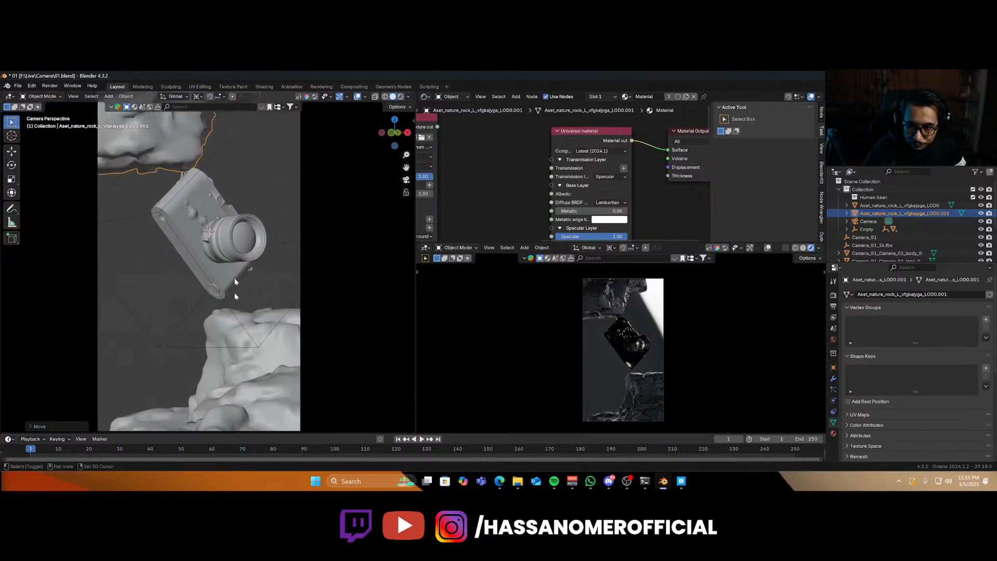
click(230, 382)
key(g)
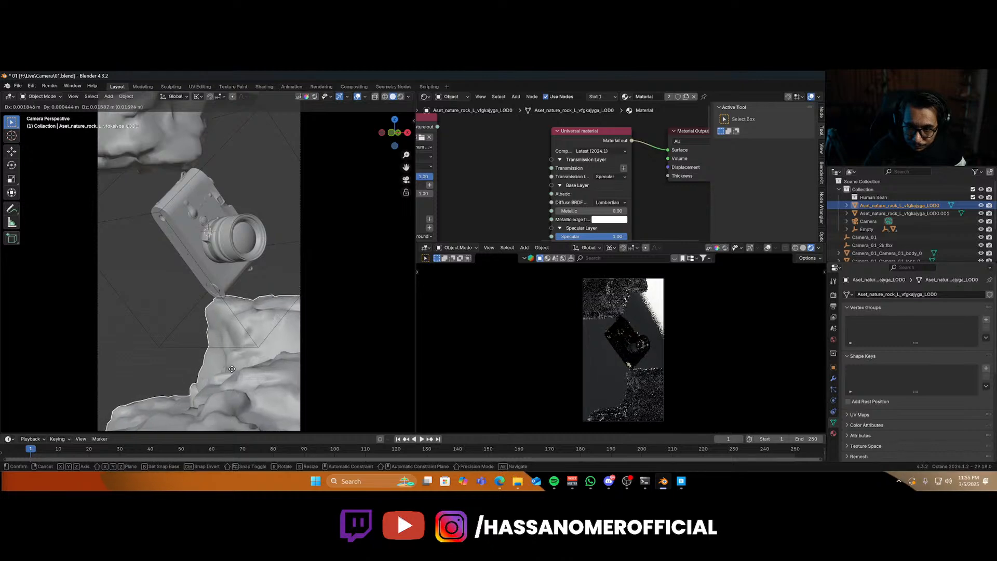
click(232, 369)
Move the lower rock along Y beneath the camera model.
middle_drag(227, 369, 223, 285)
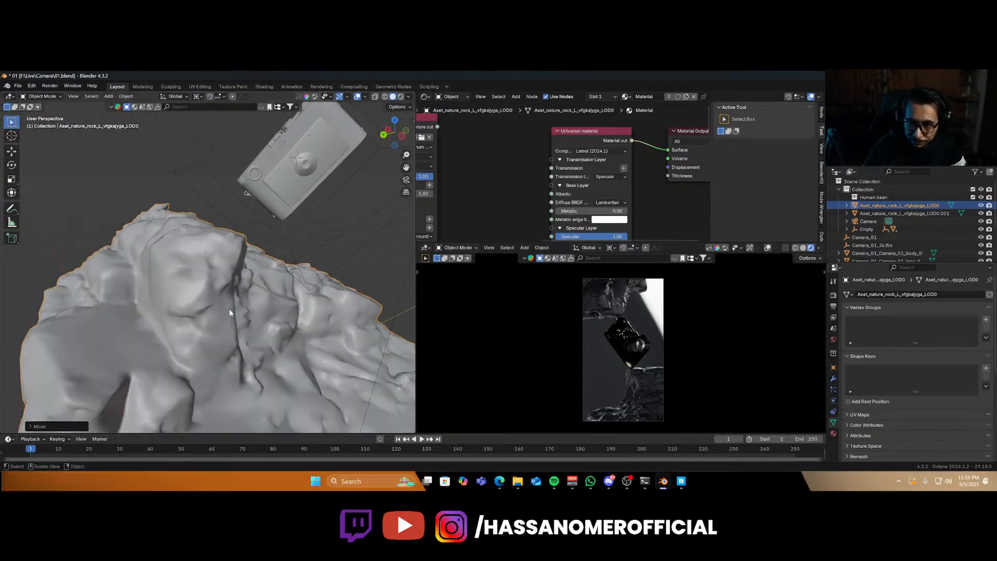
key(g)
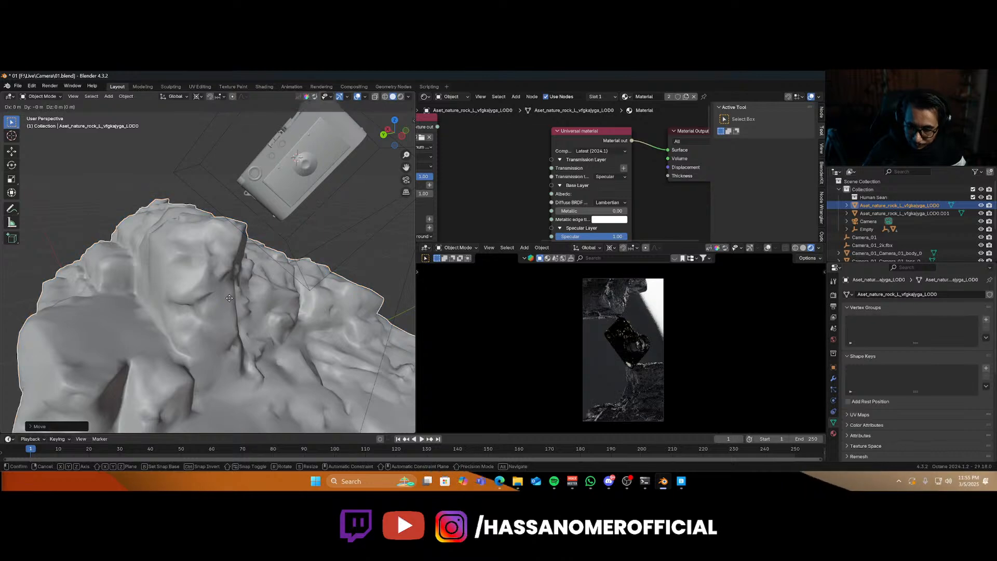
key(y)
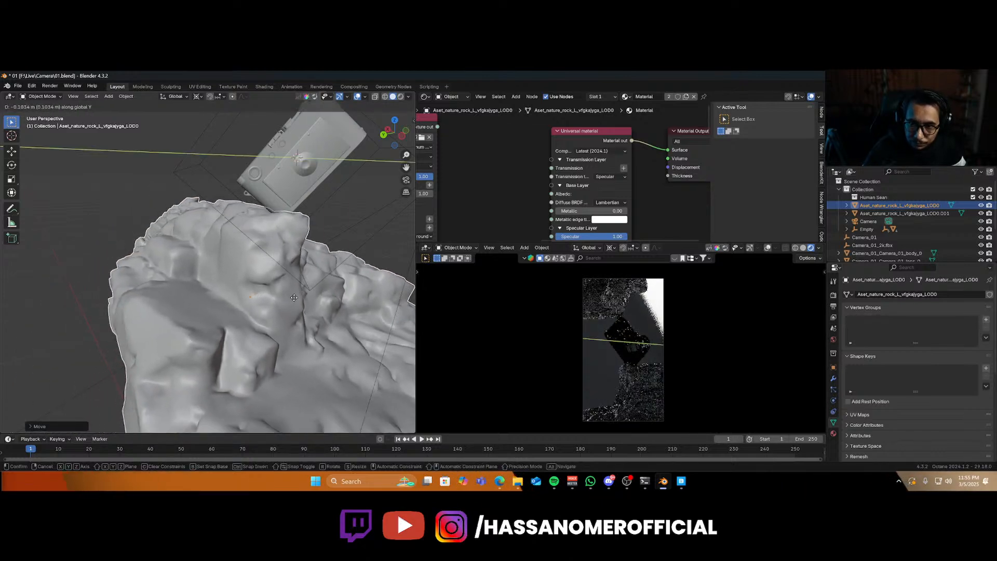
click(310, 300)
Move the lower rock along Z in the camera view so it sits under the camera model.
middle_drag(311, 301, 200, 306)
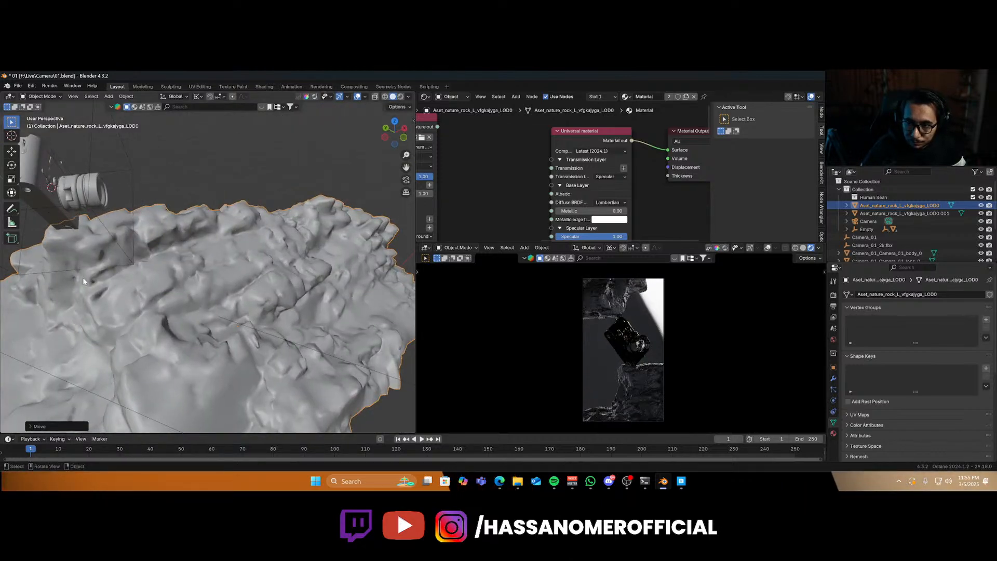
key(KP_0)
key(g)
key(z)
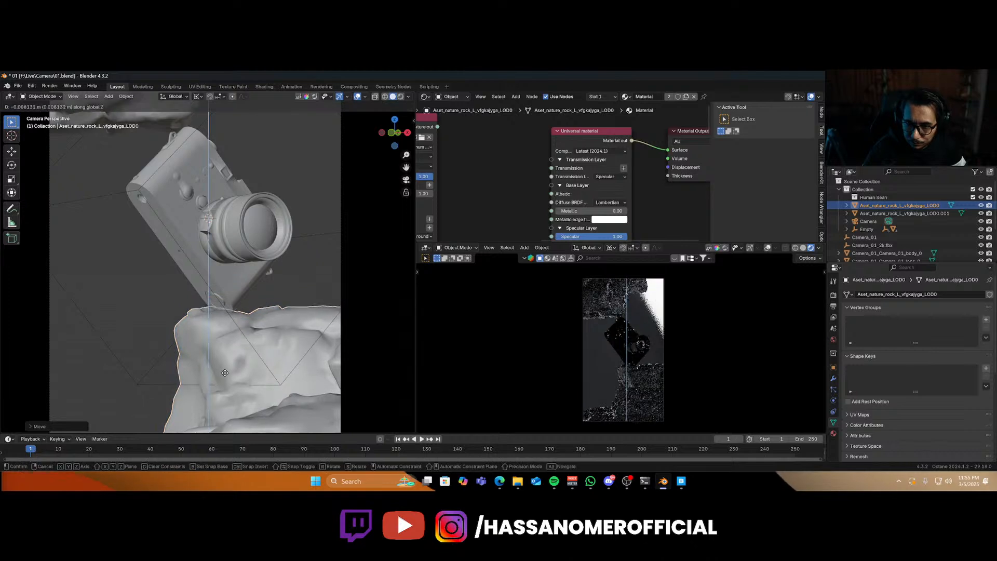
click(226, 381)
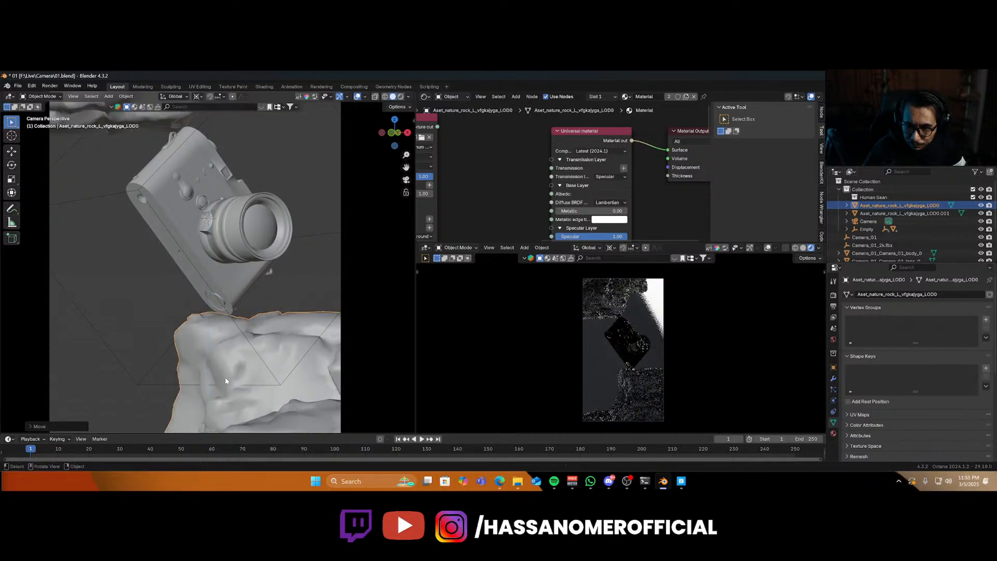
Shift the lower rock along X and save the file.
key(g)
key(x)
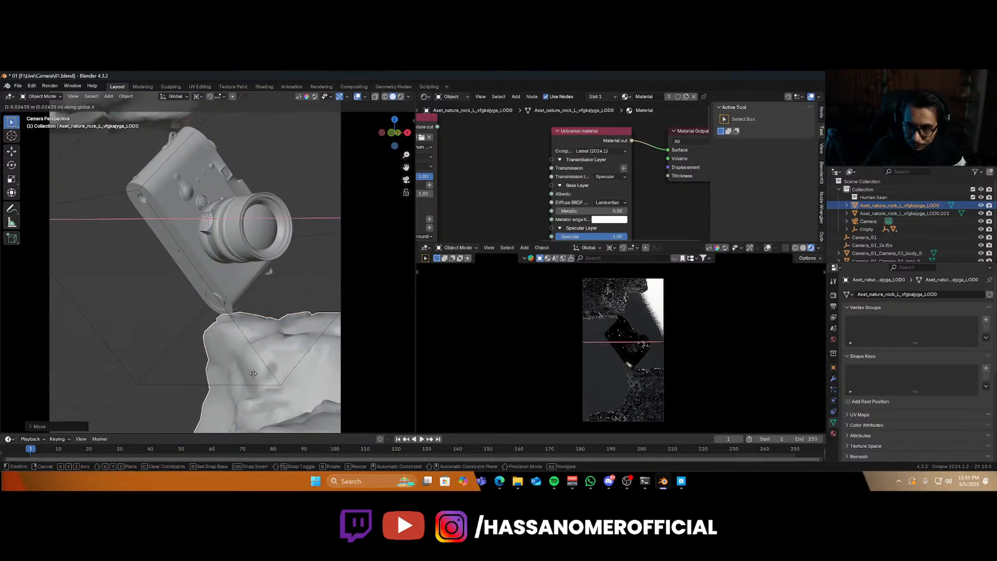
click(275, 345)
key(ctrl+s)
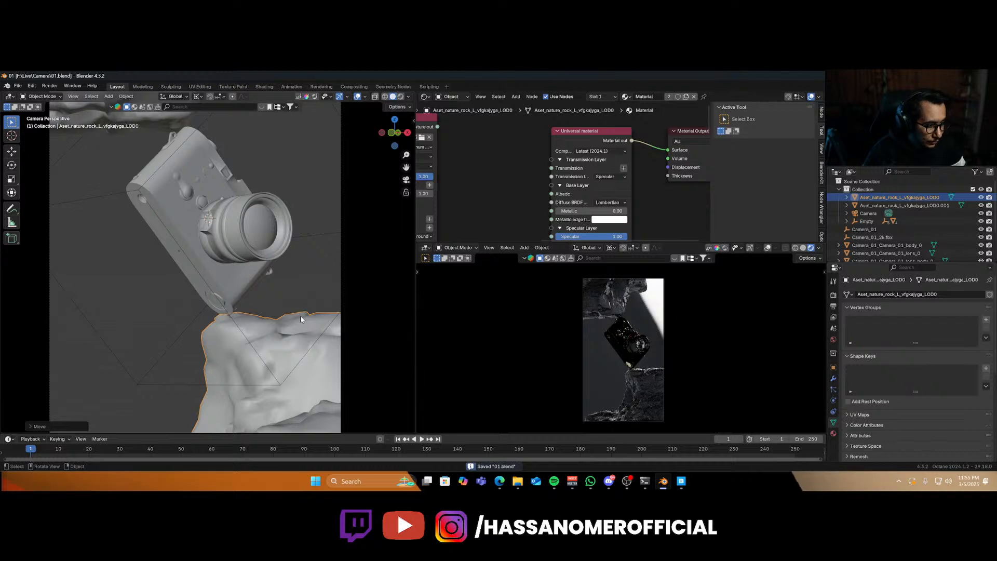
Switch the node editor to the world shader and set the Texture environment power to 0.
scroll(285, 303, down, 4)
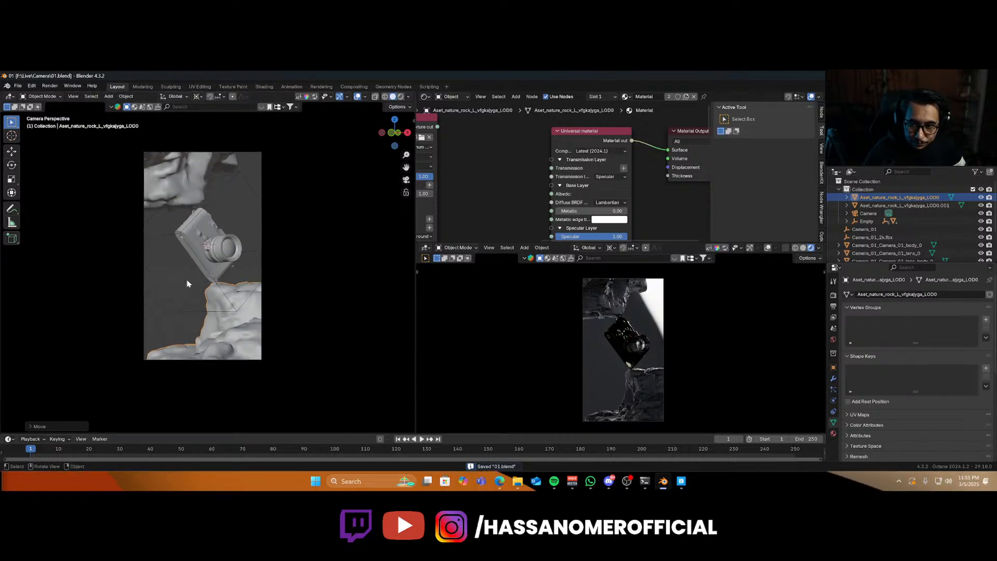
middle_drag(187, 283, 209, 285)
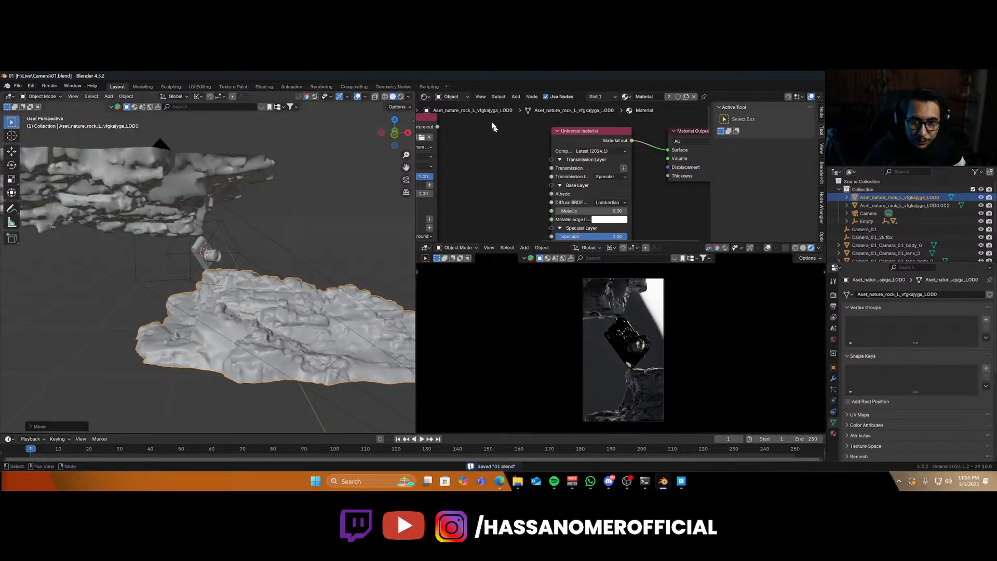
click(452, 97)
click(452, 125)
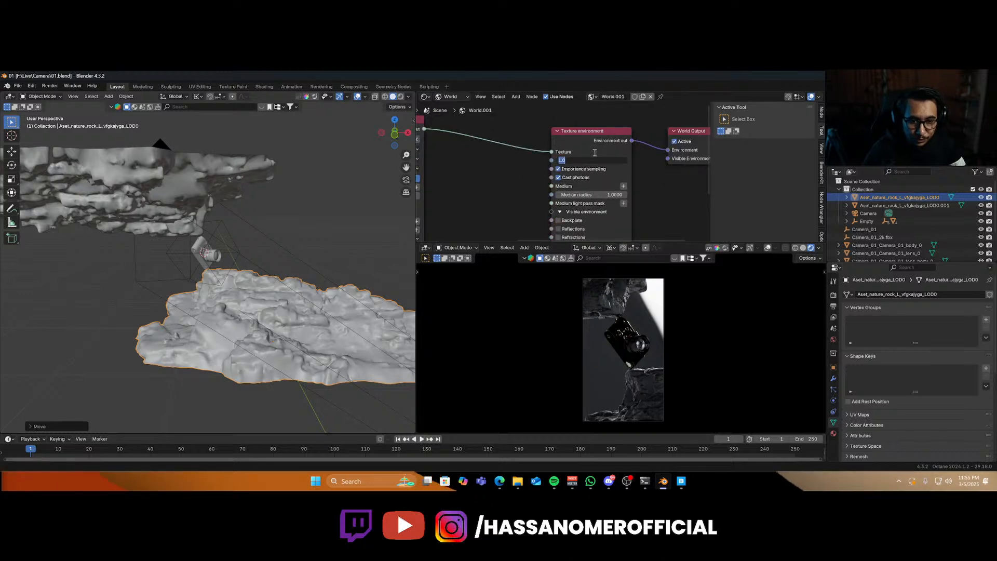
text(0)
key(Return)
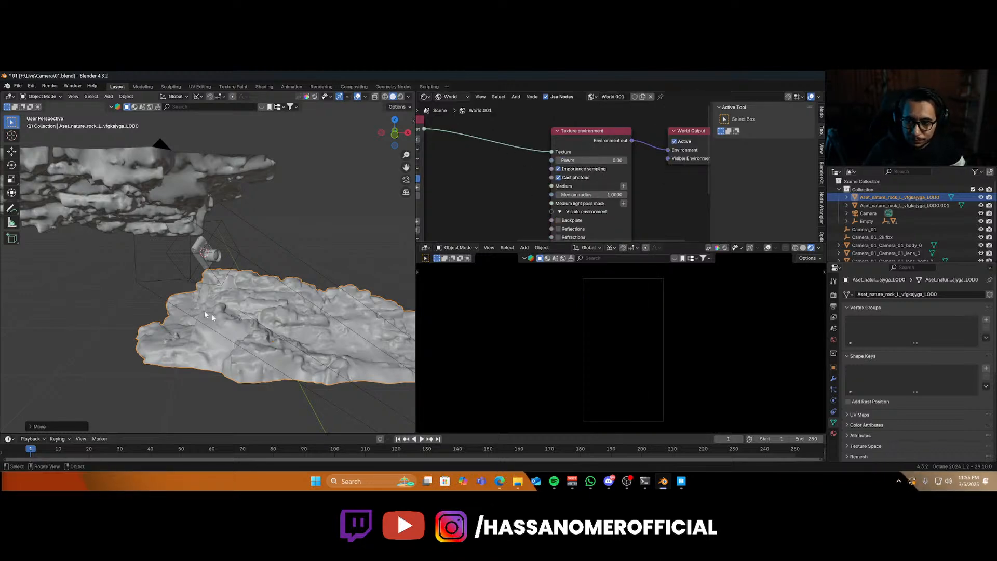
Add a circle mesh near the camera model and scale it up.
middle_drag(204, 311, 188, 273)
key(shift+a)
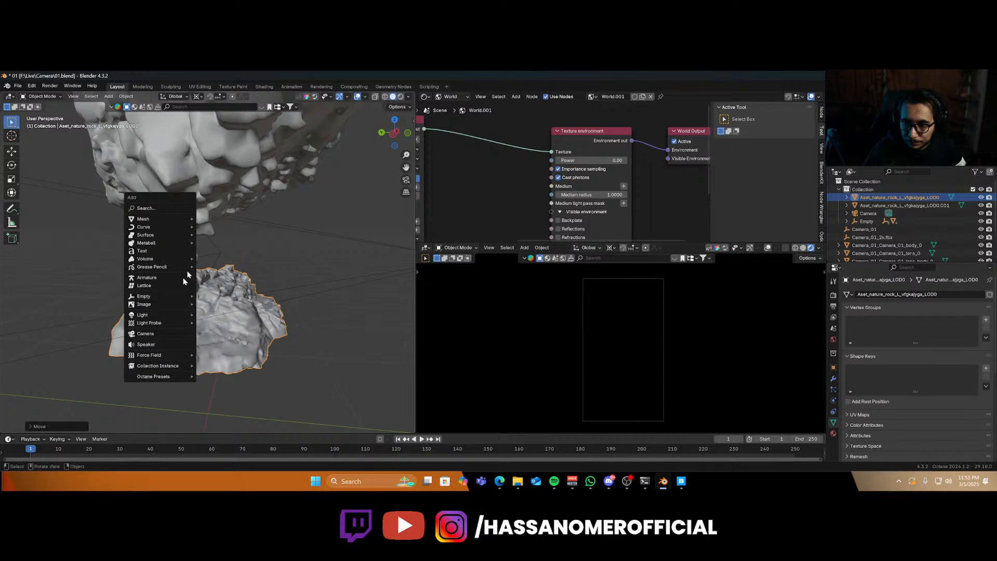
mouse_move(173, 221)
click(222, 238)
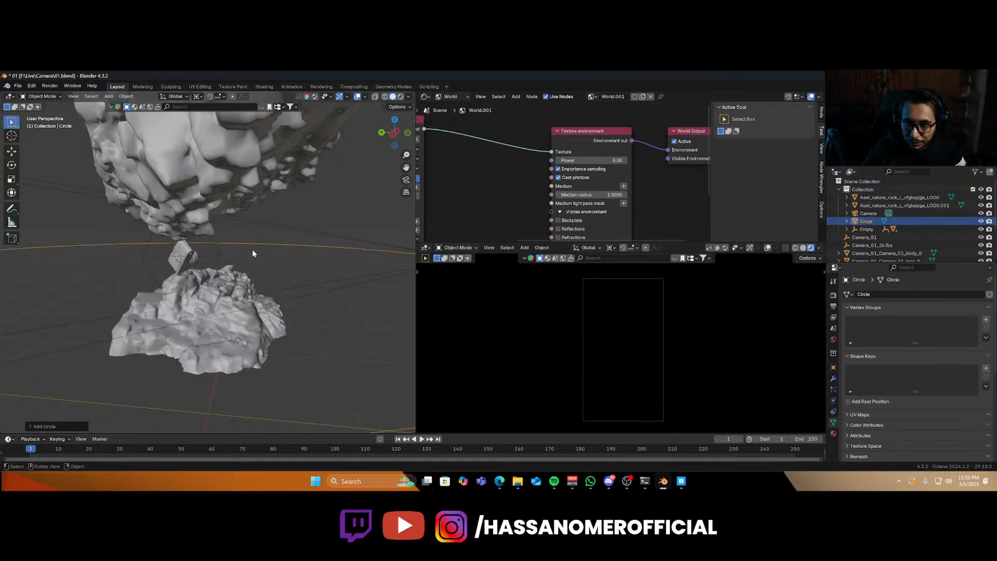
key(s)
click(267, 266)
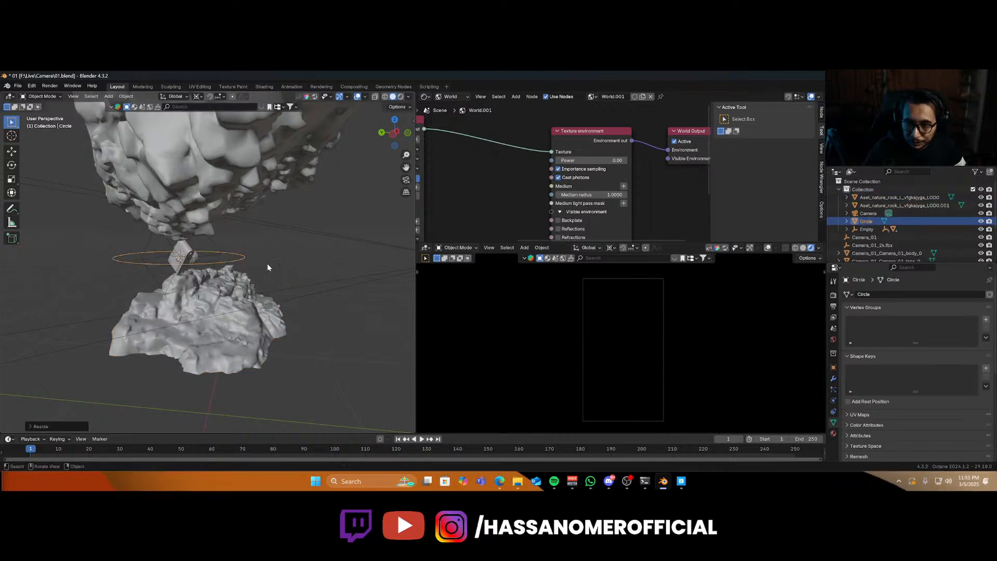
Rotate the circle about X to stand upright and move it along Y beside the camera model.
key(r)
key(x)
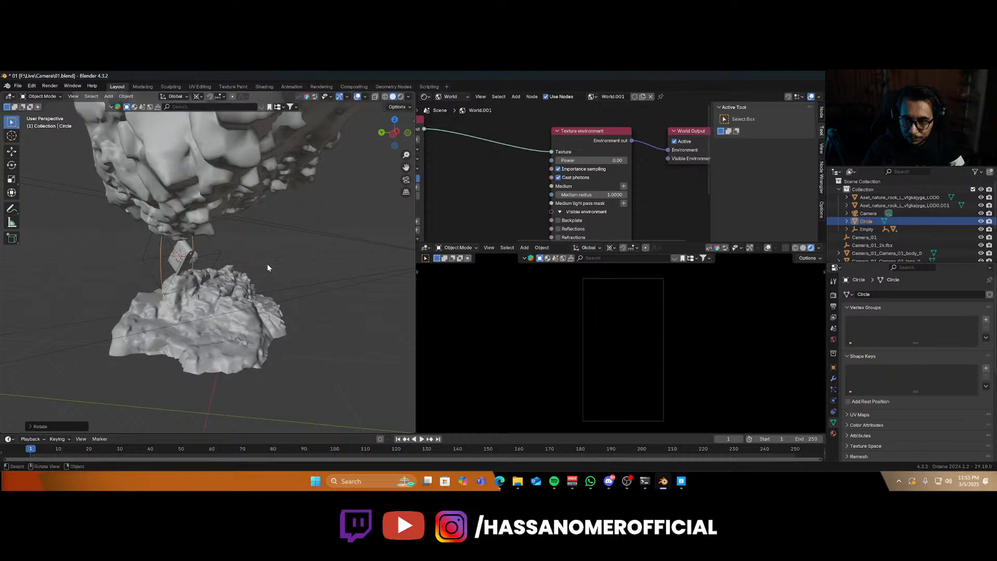
key(Return)
key(g)
key(x)
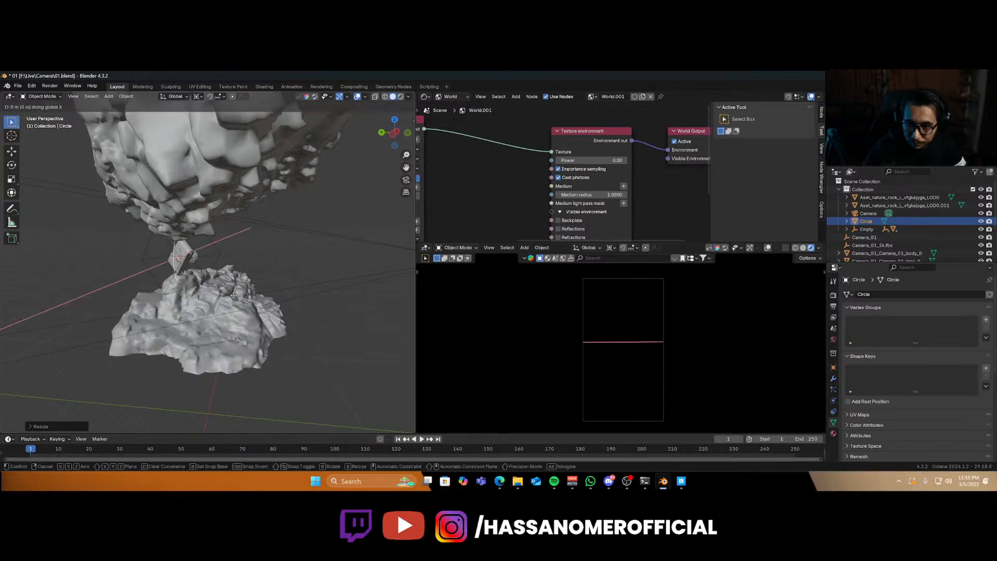
key(y)
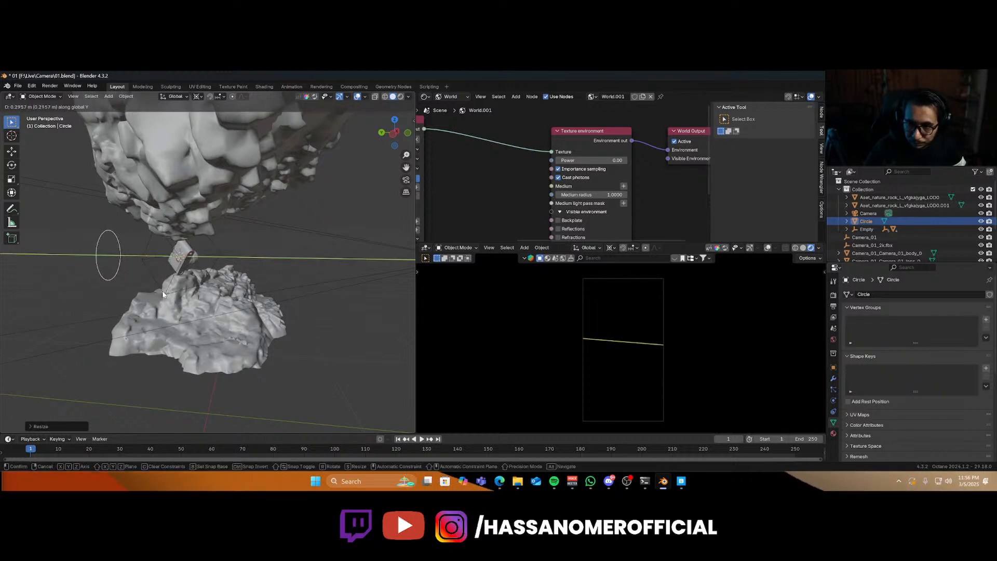
click(162, 292)
Switch the node editor to object shaders and create a new material for the circle.
key(Tab)
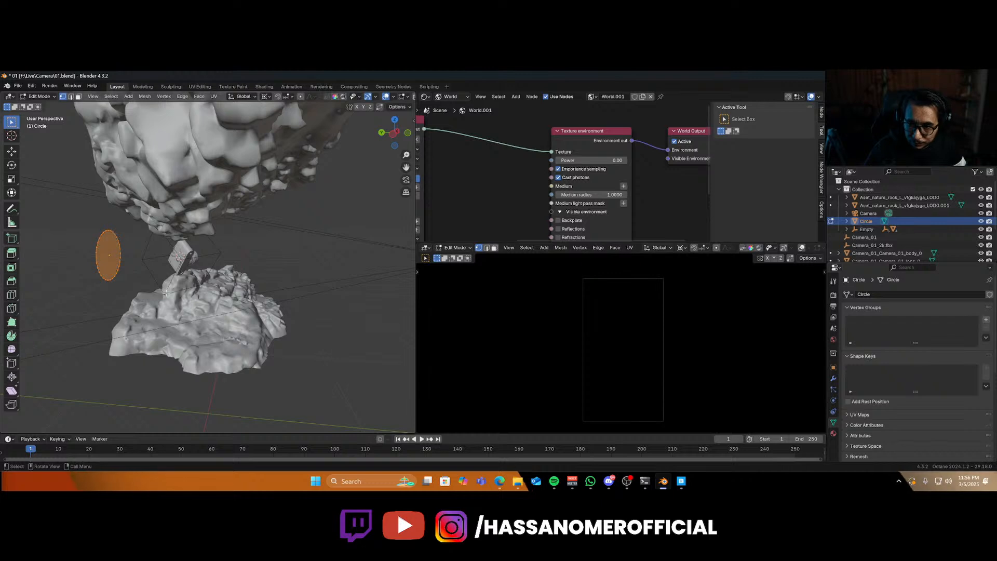
key(Tab)
click(450, 97)
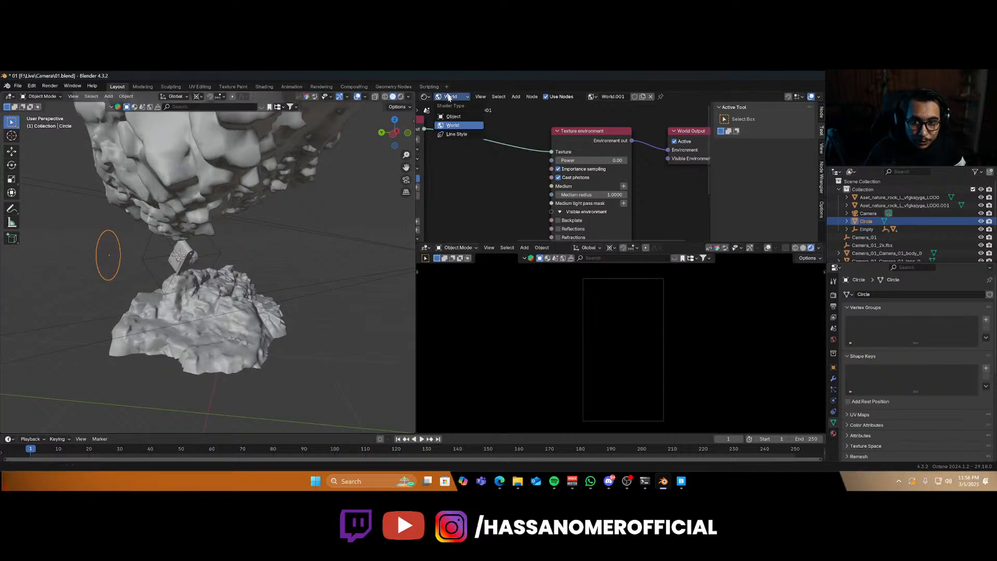
click(451, 117)
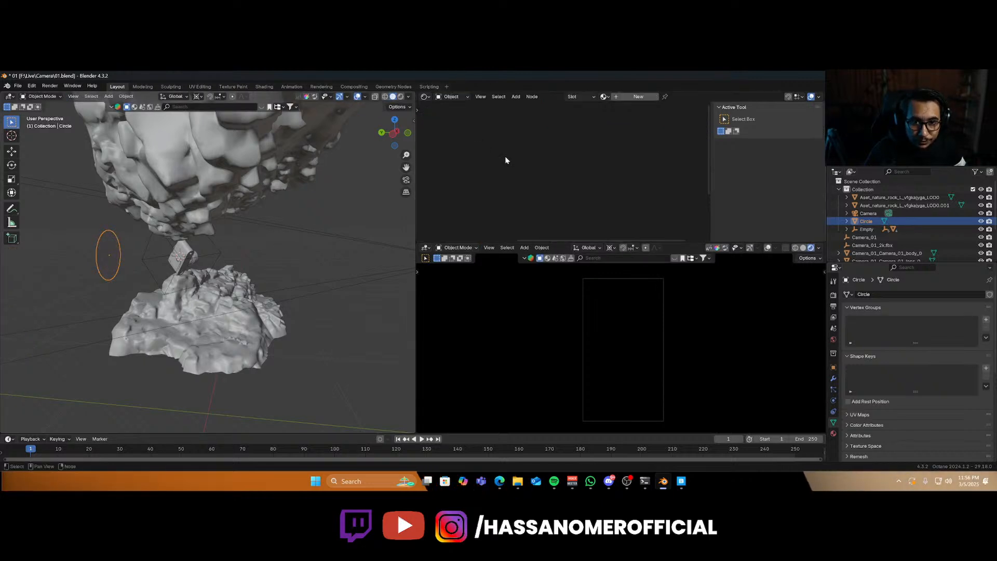
click(633, 99)
Add a Texture emission node to the circle material's Emission input.
scroll(595, 182, down, 2)
middle_drag(571, 229, 576, 158)
scroll(560, 206, up, 5)
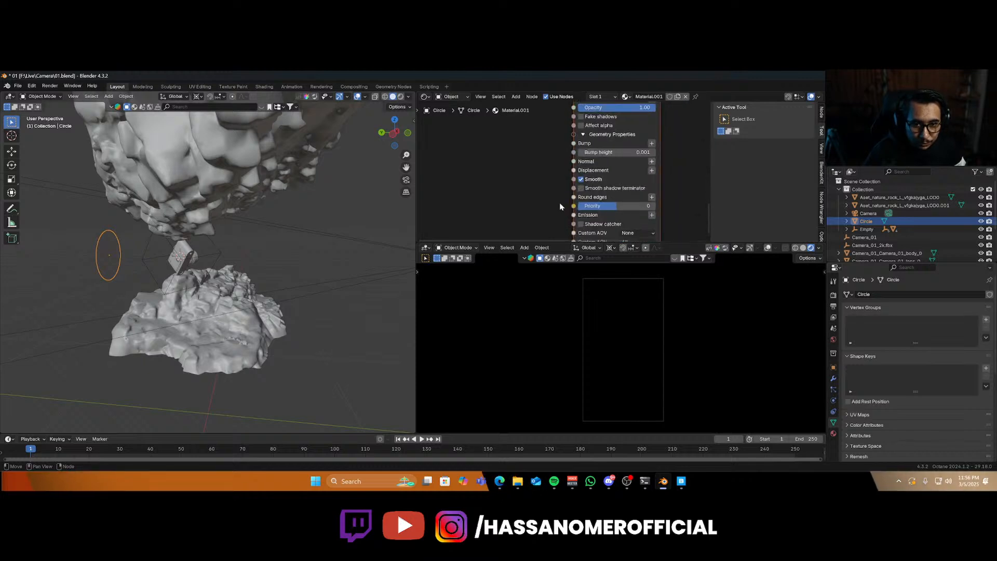
middle_drag(560, 207, 551, 173)
click(642, 179)
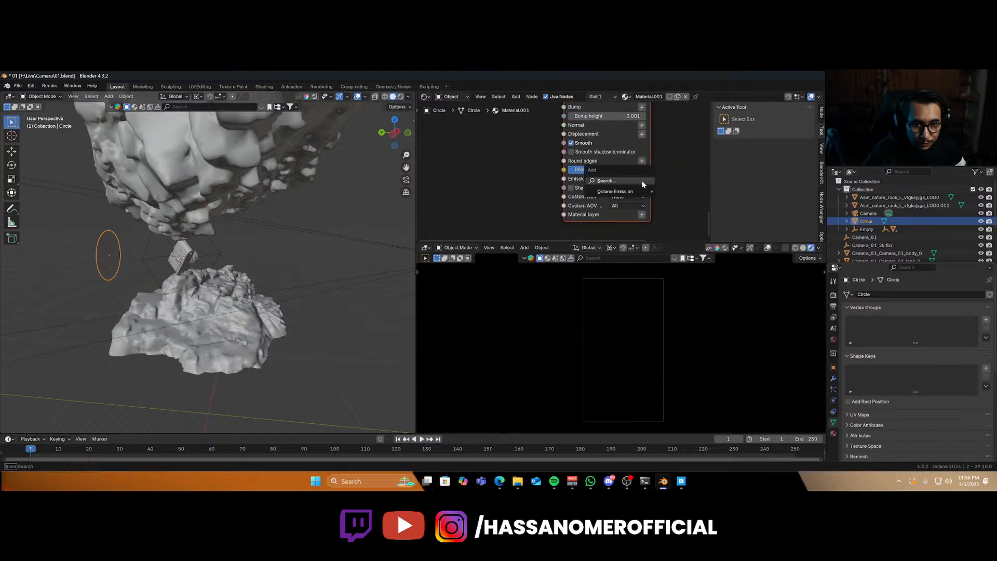
mouse_move(648, 191)
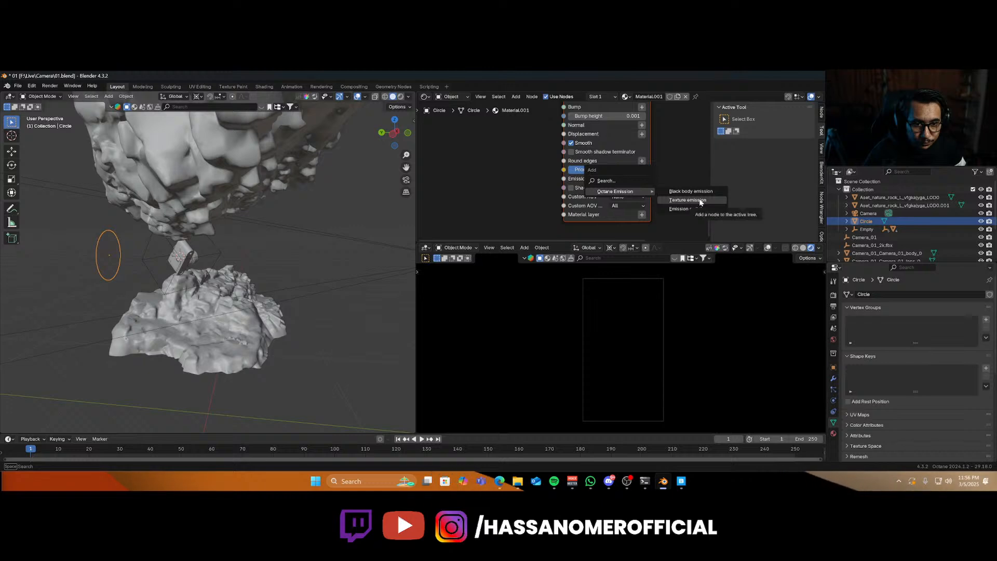
click(699, 211)
click(674, 176)
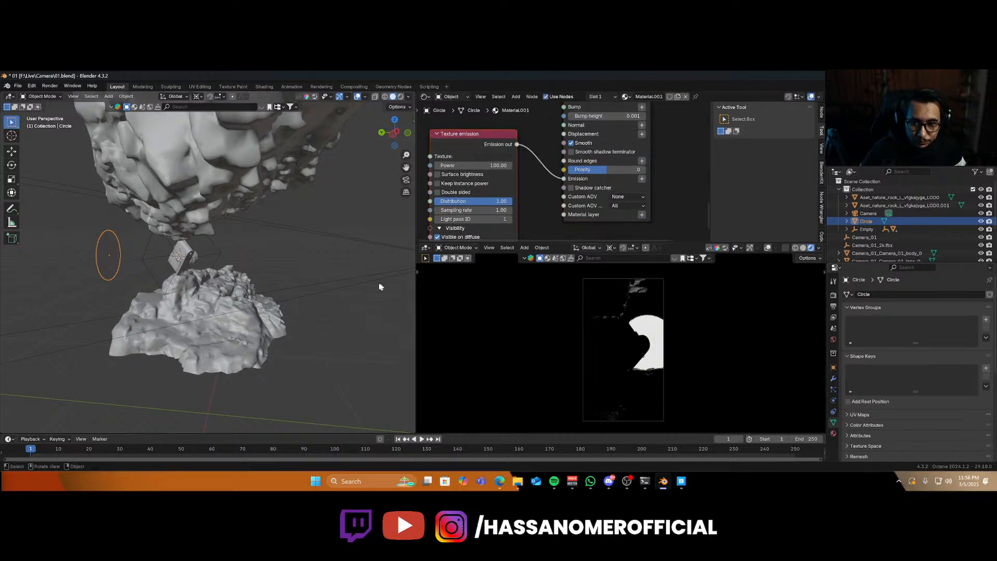
Move the glowing circle along X behind the camera model in the camera view.
key(KP_0)
key(g)
key(x)
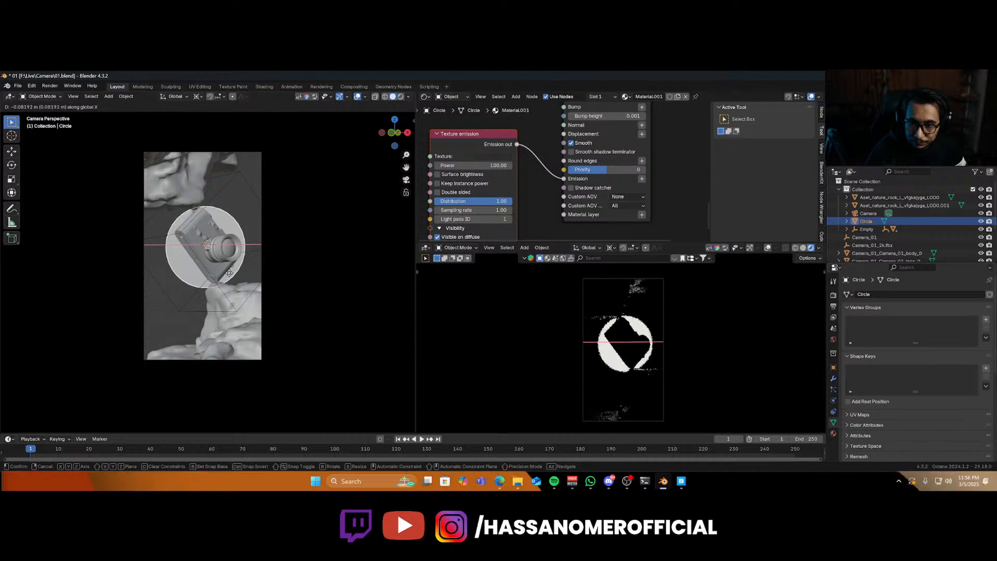
click(229, 274)
Add an Octane Area Light, move it along X beside the rocks, and aim it at the camera model.
middle_drag(211, 292, 232, 329)
key(shift+a)
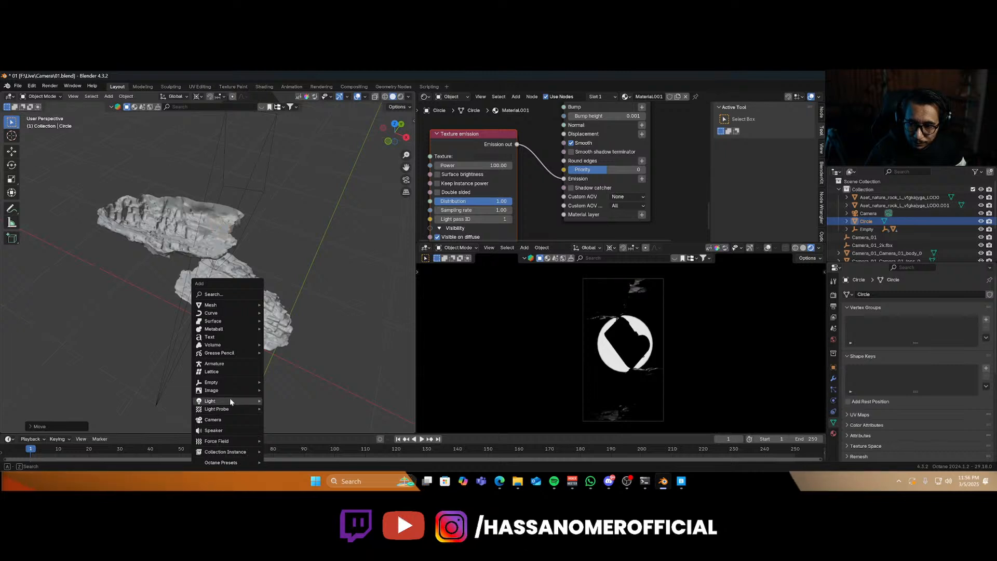
mouse_move(230, 400)
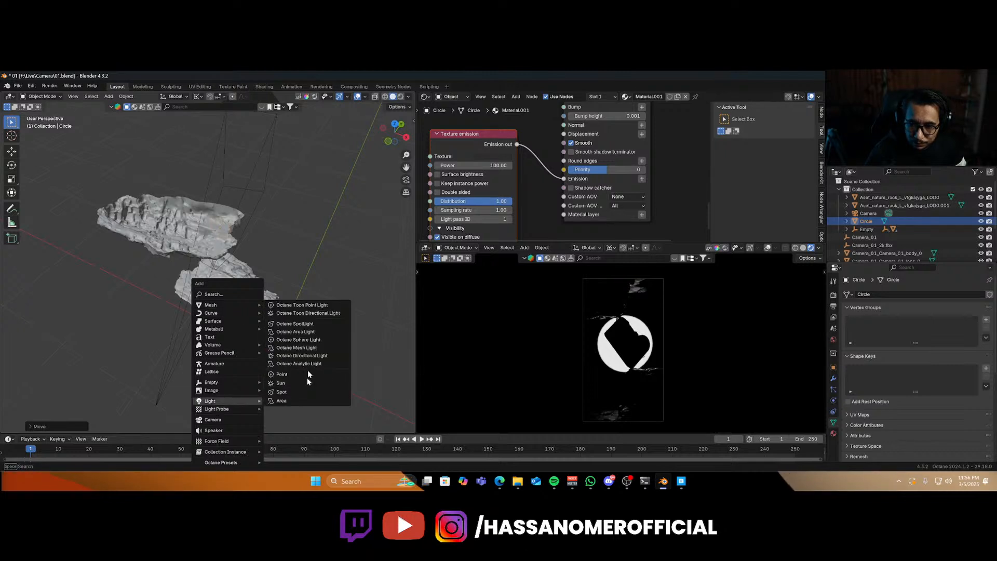
click(315, 333)
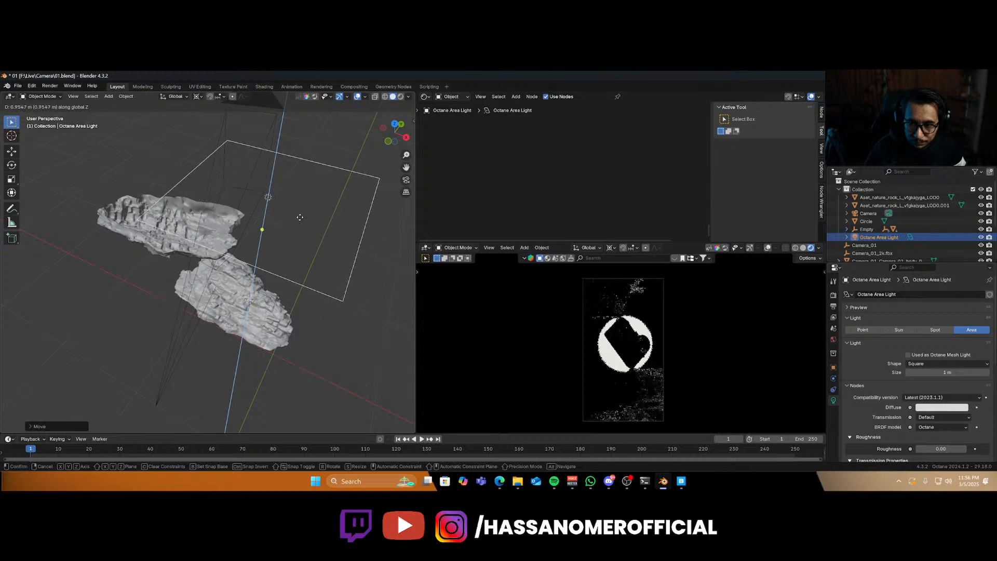
key(x)
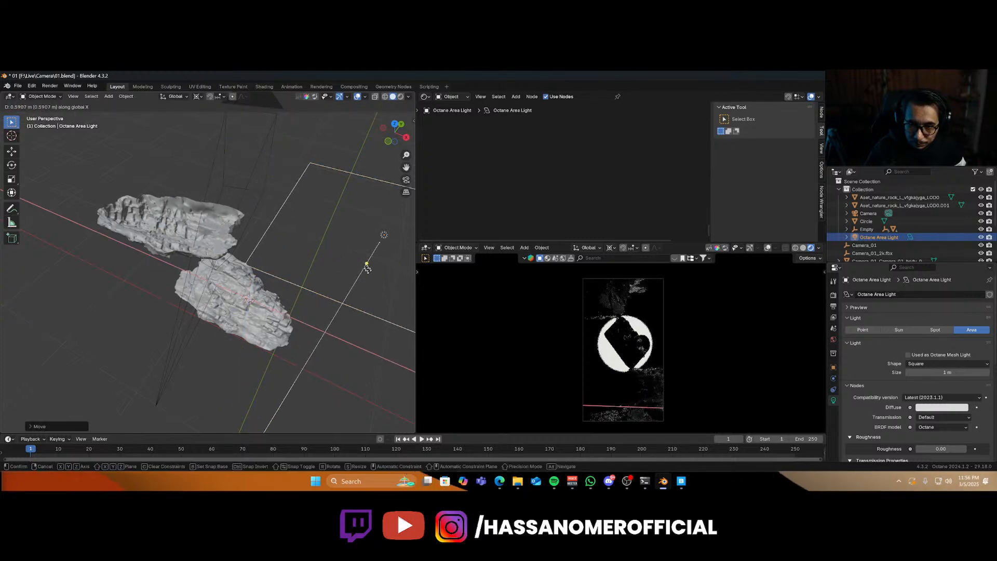
click(368, 268)
key(shift+t)
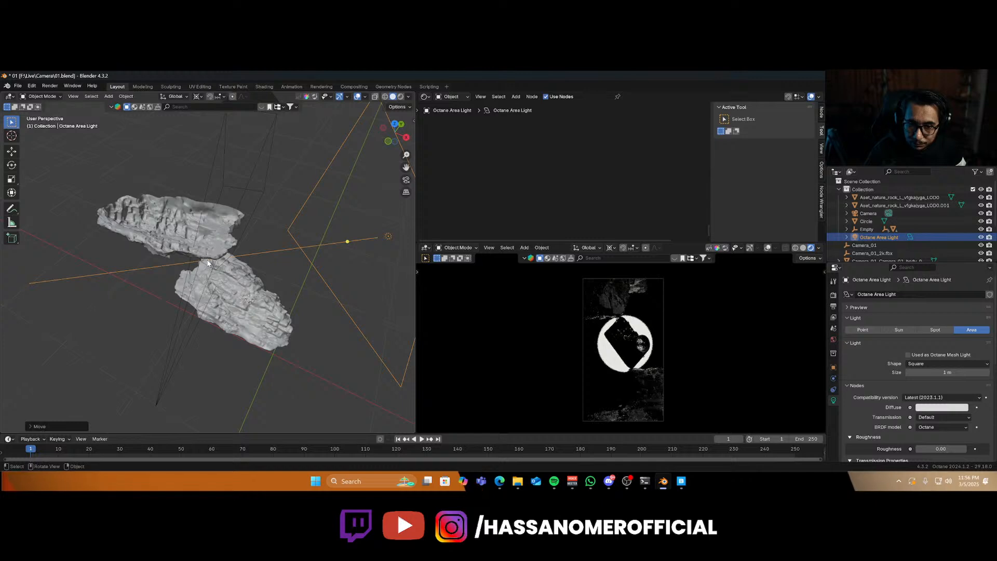
middle_drag(208, 263, 231, 305)
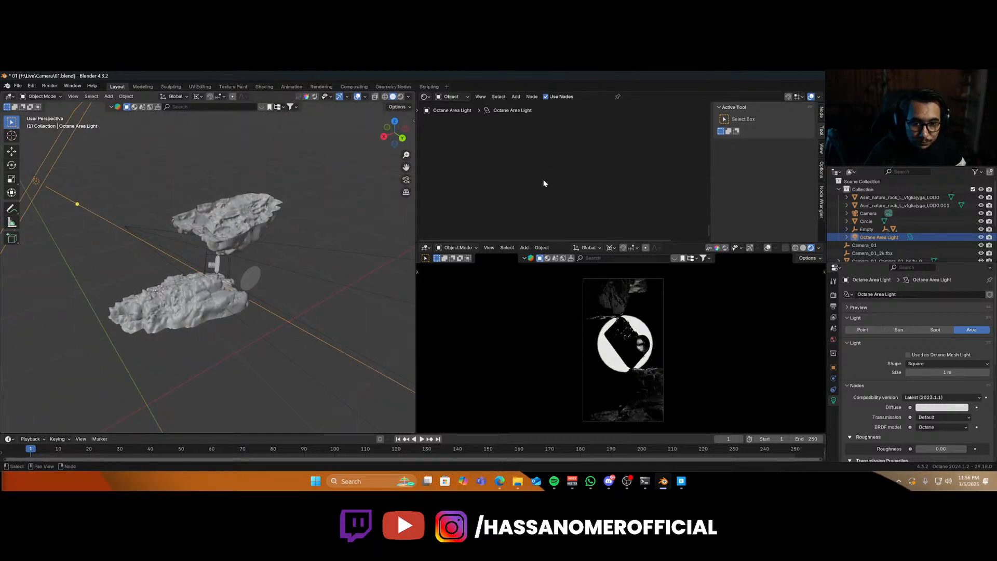
Set a texture colour on the area light's Texture emission node.
key(Home)
scroll(543, 180, up, 4)
middle_drag(543, 179, 579, 176)
scroll(580, 175, up, 4)
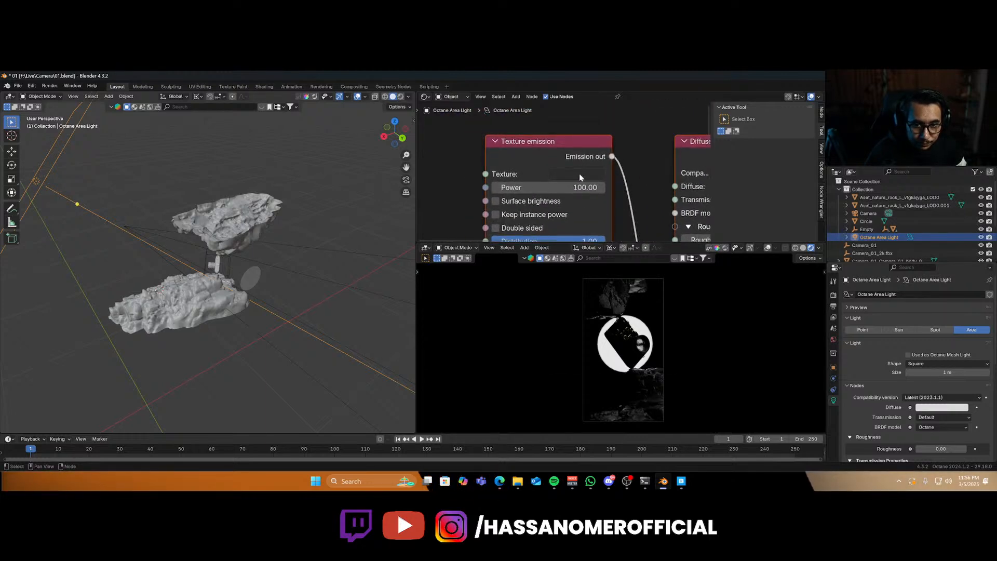
click(580, 177)
drag(663, 263, 664, 236)
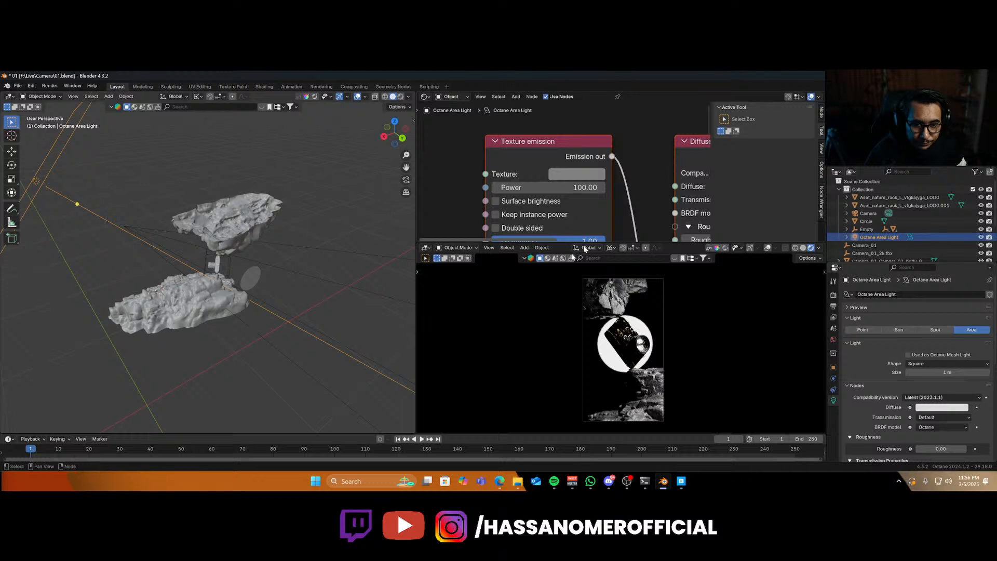
Select the Octane Area Light and rotate it about the Z axis to aim at the camera model.
middle_drag(220, 305, 226, 261)
click(227, 261)
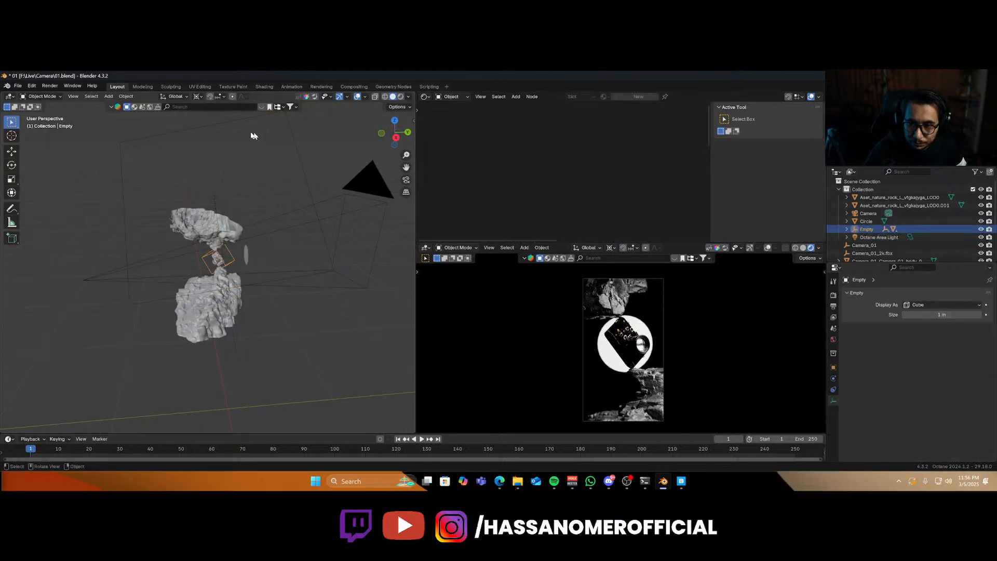
click(202, 133)
key(r)
key(z)
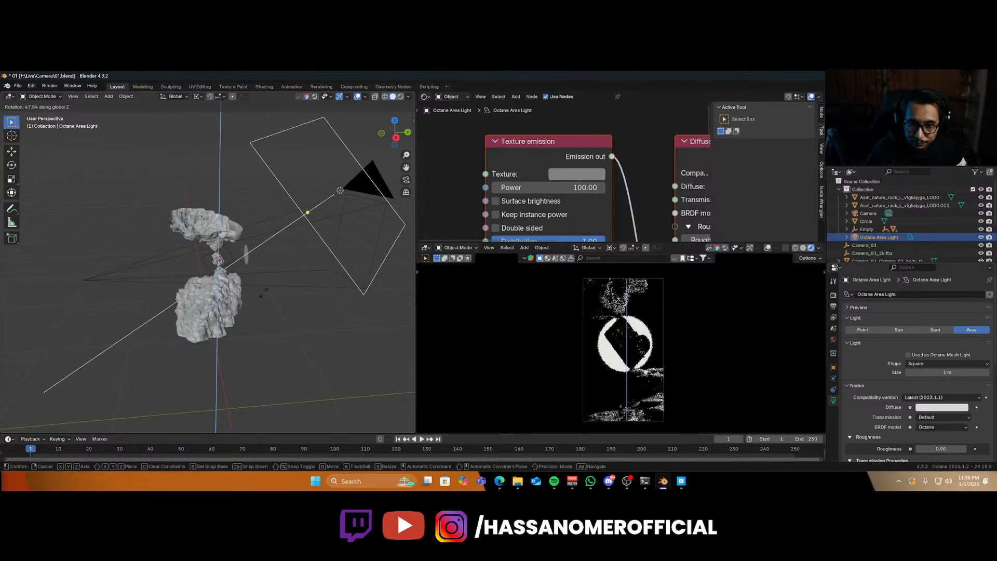
click(263, 291)
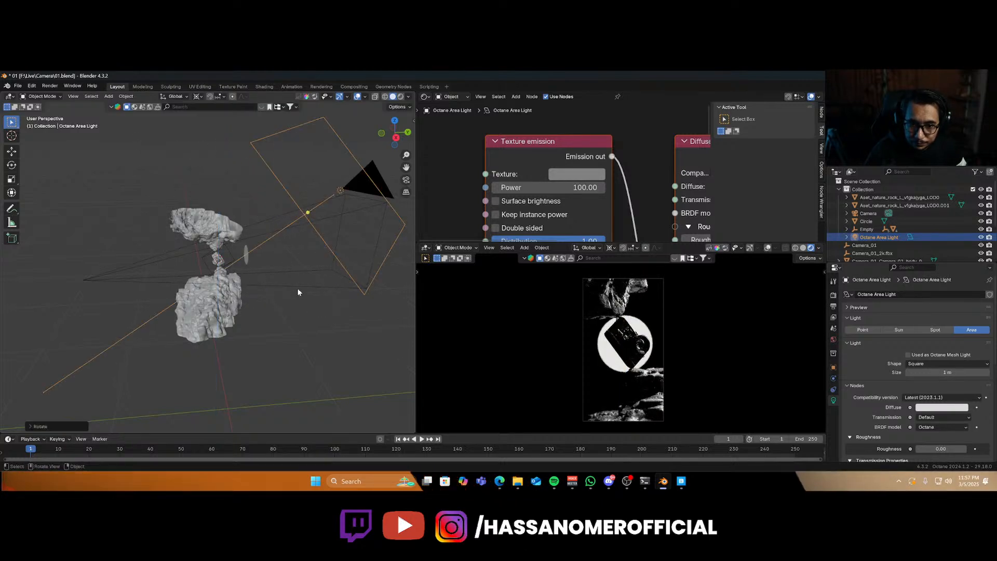
Duplicate the area light and rotate the copy about Z and X so it sits near the lower rock.
key(shift+d)
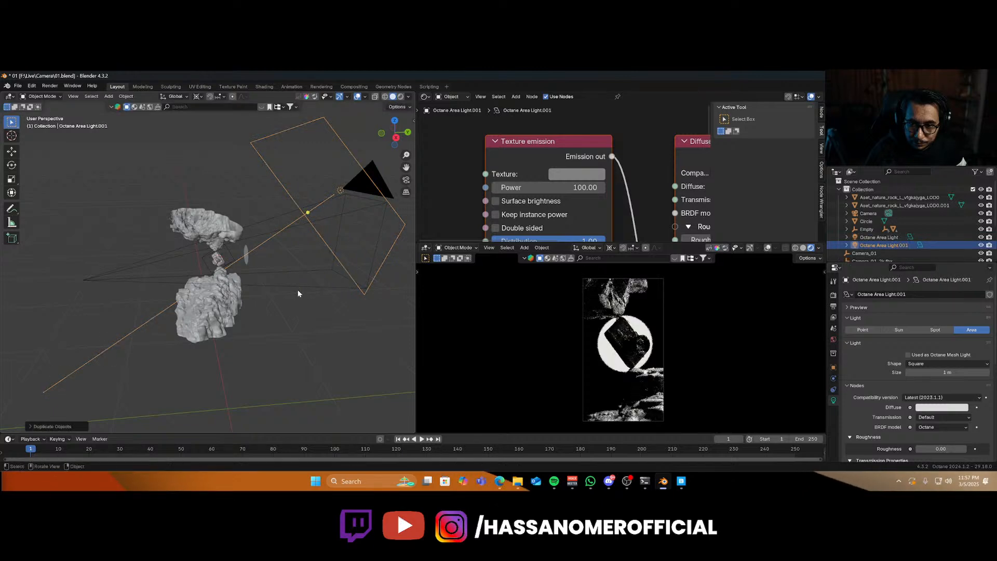
key(r)
key(z)
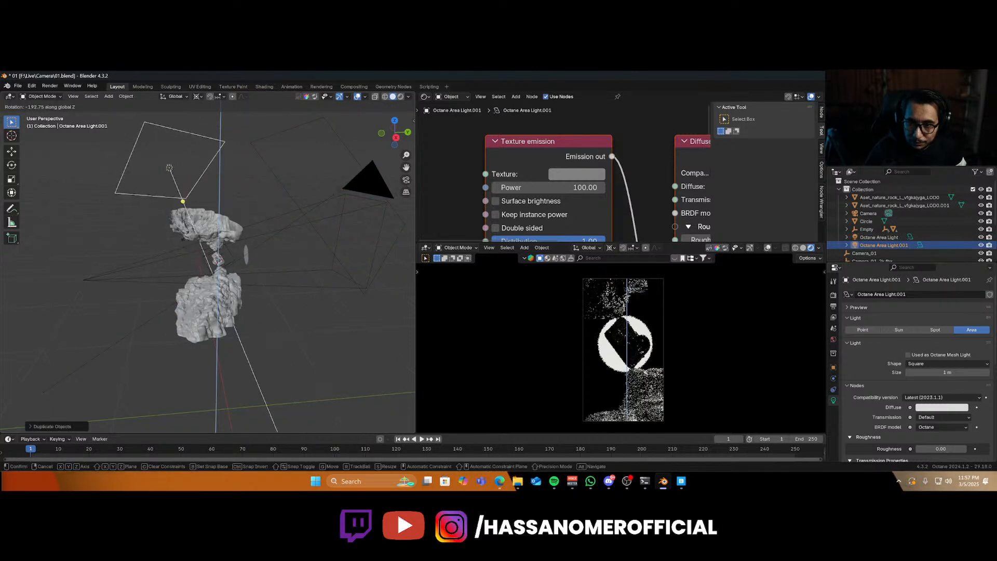
click(175, 258)
key(r)
key(x)
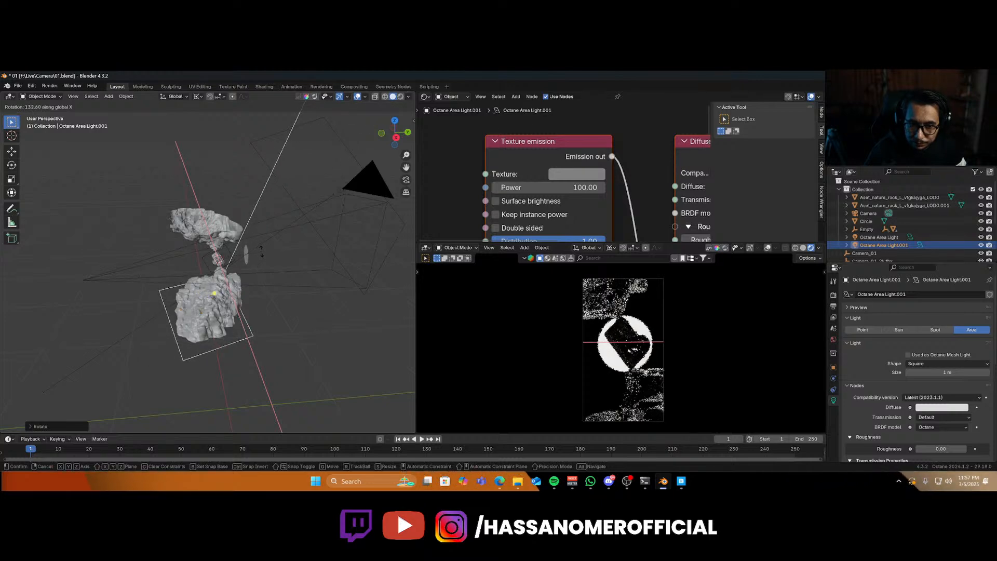
click(259, 296)
Move the duplicated area light along its local Z axis and rotate it about Z toward the camera model.
key(g)
key(z)
key(z)
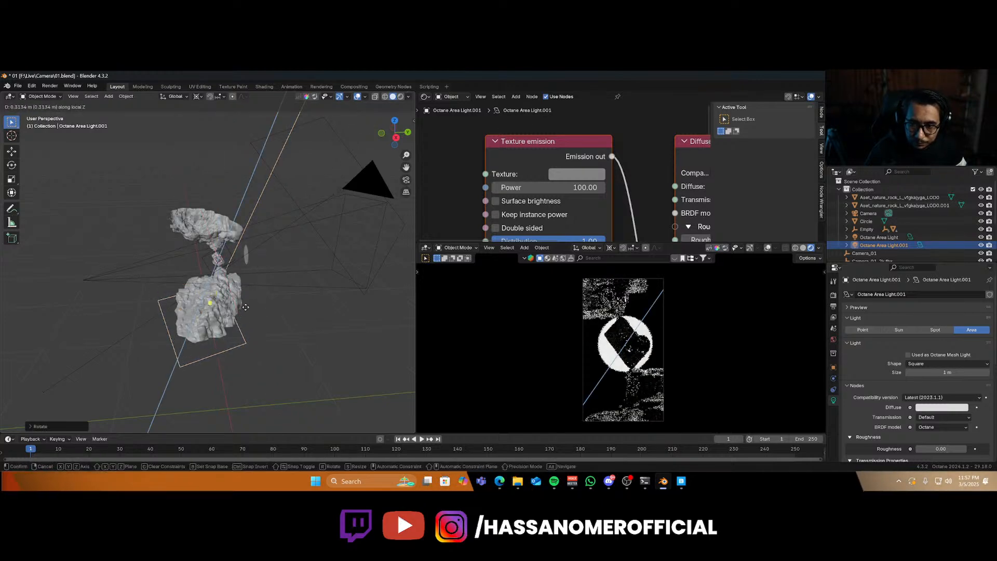
click(254, 317)
key(r)
key(z)
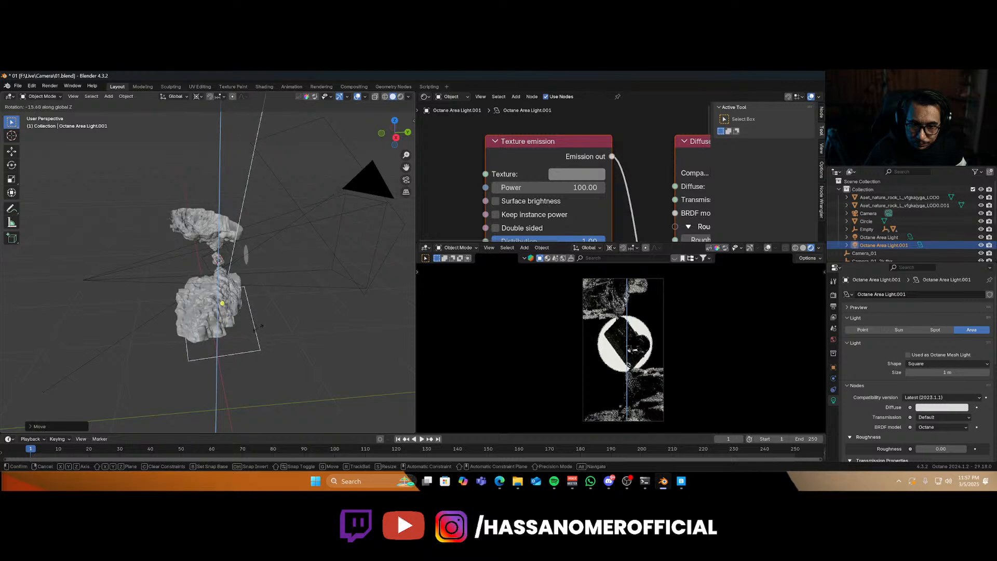
click(271, 360)
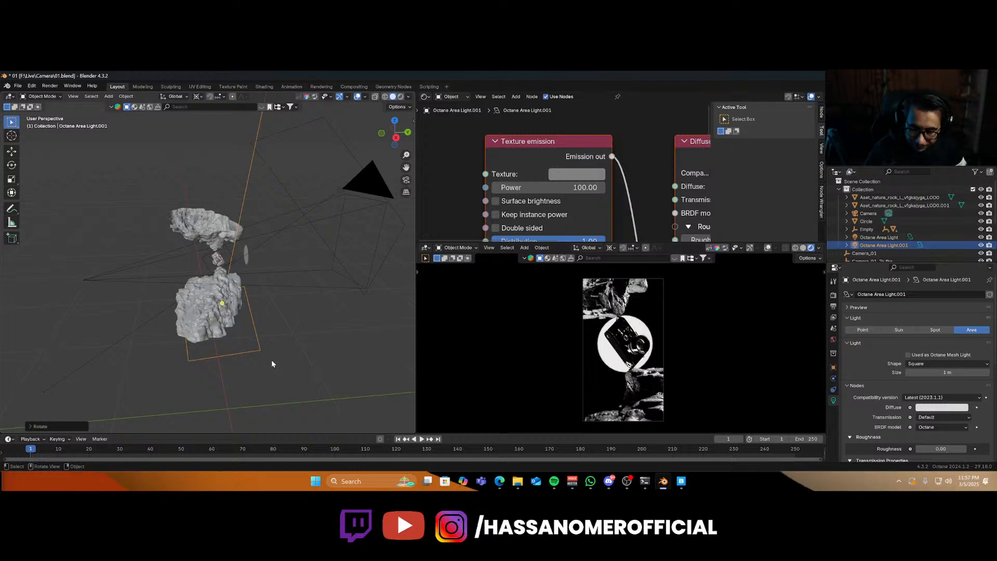
Enable Octane Postprocess for the preview and raise the bloom power to about 20.87.
key(n)
click(308, 142)
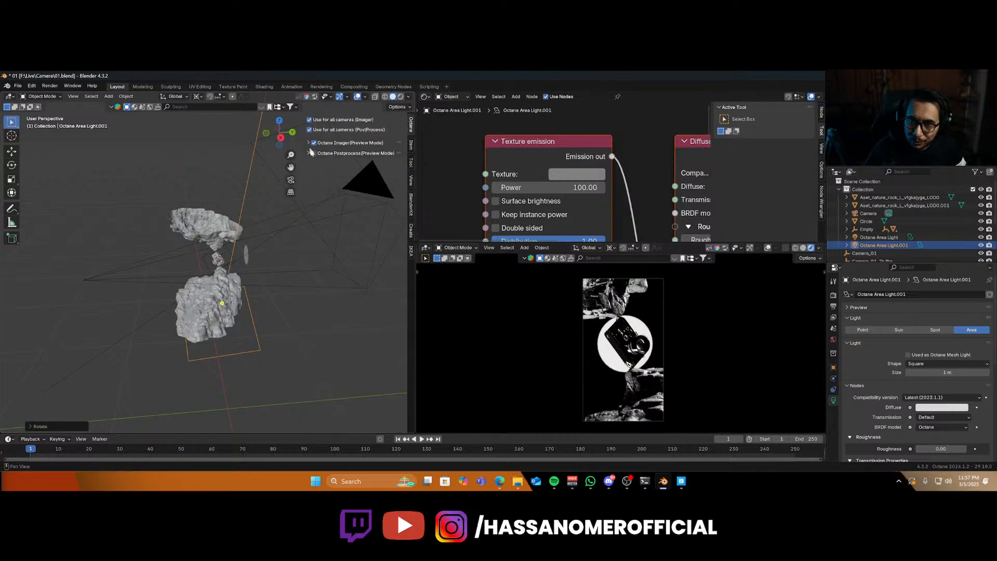
click(313, 155)
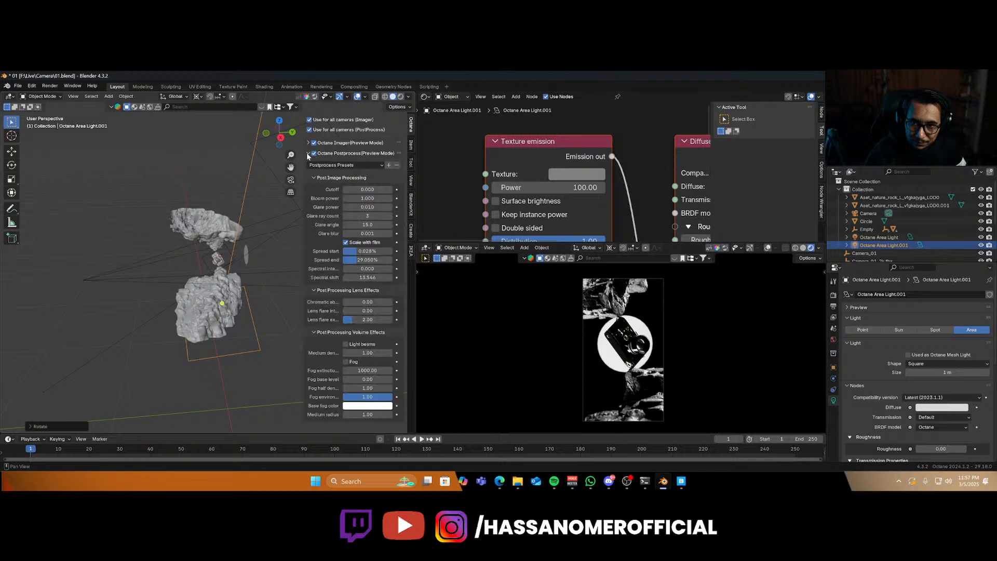
drag(368, 198, 448, 198)
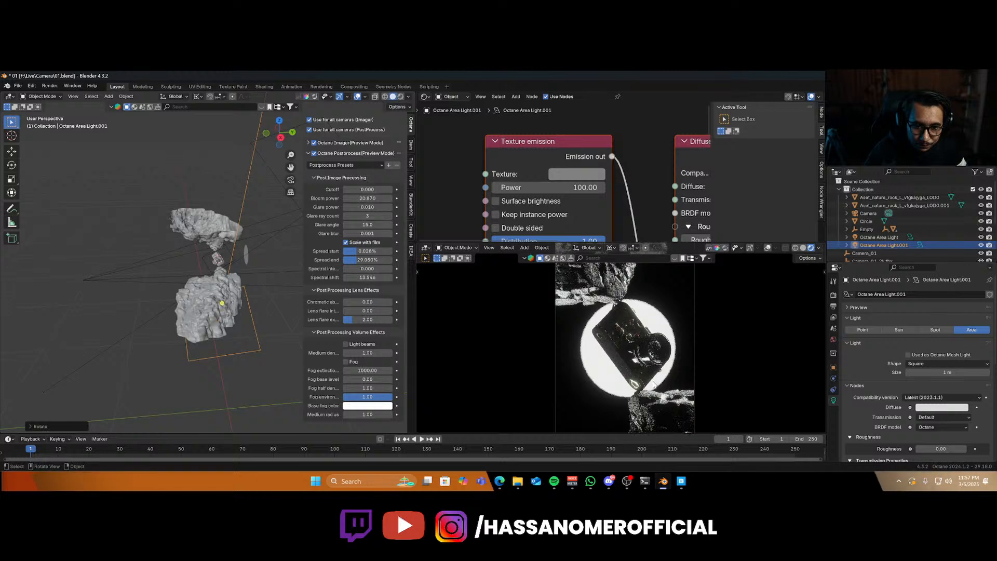
Select the scene camera and set its depth of field aperture to about 3.49.
key(KP_0)
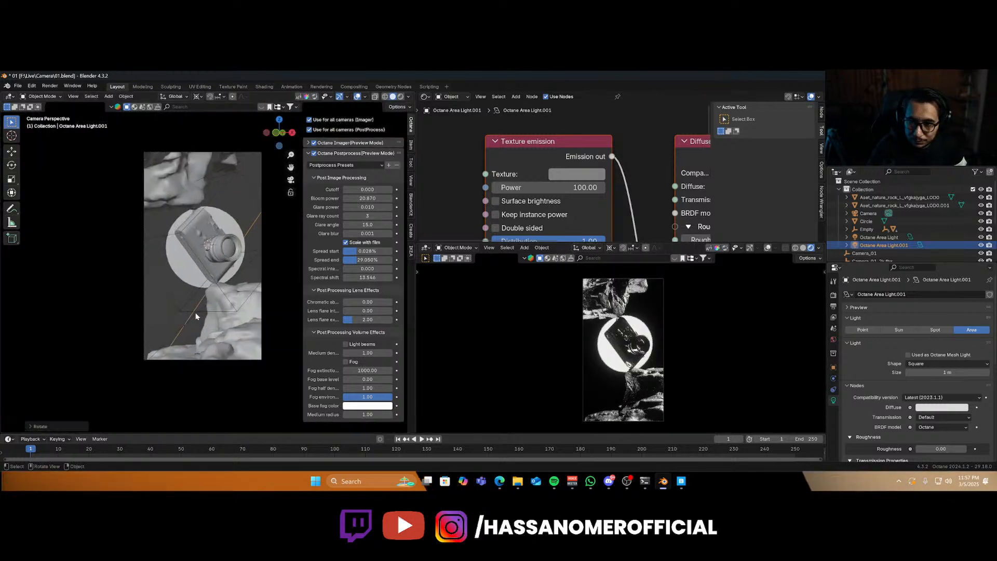
click(217, 153)
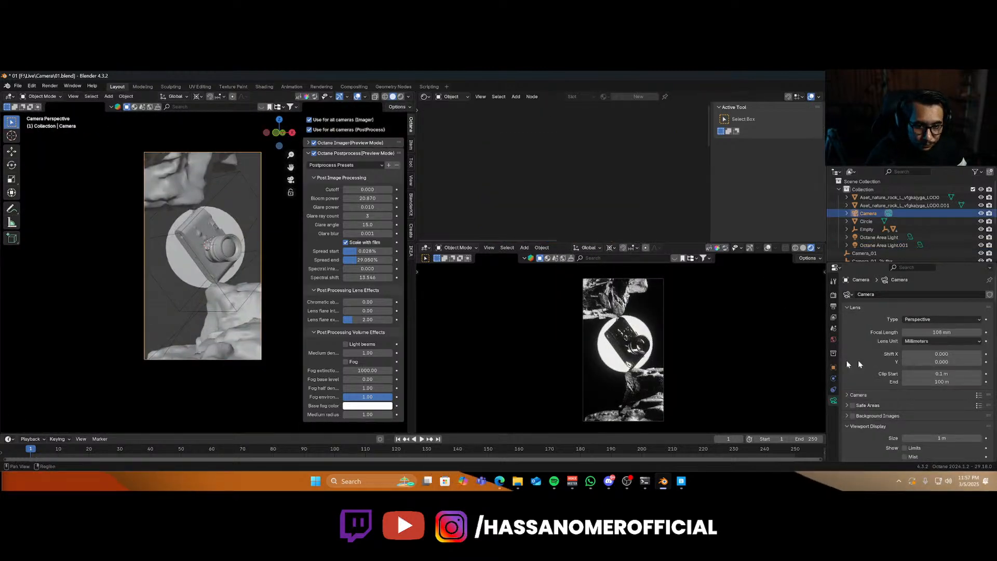
scroll(896, 394, down, 5)
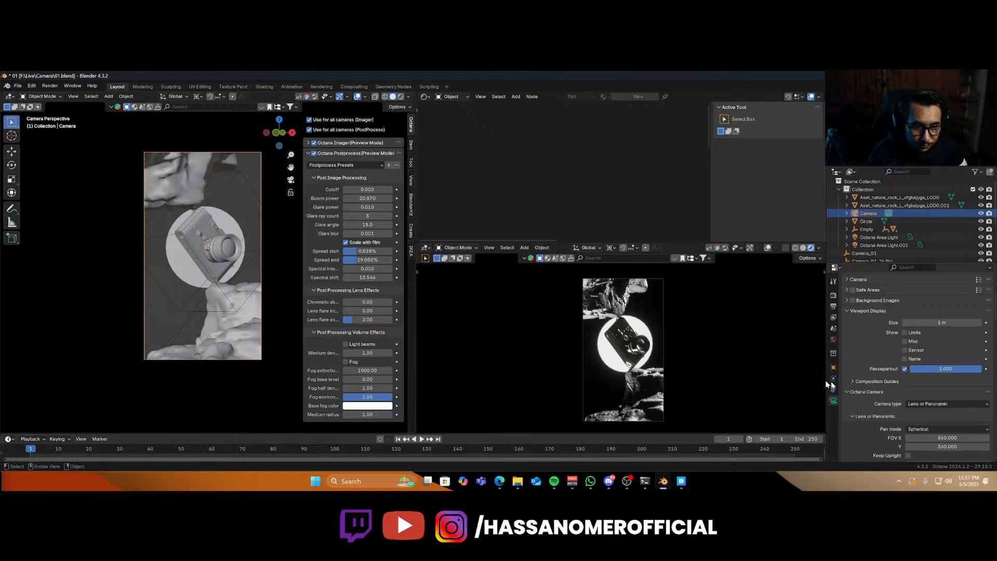
scroll(891, 383, down, 8)
scroll(891, 383, down, 1)
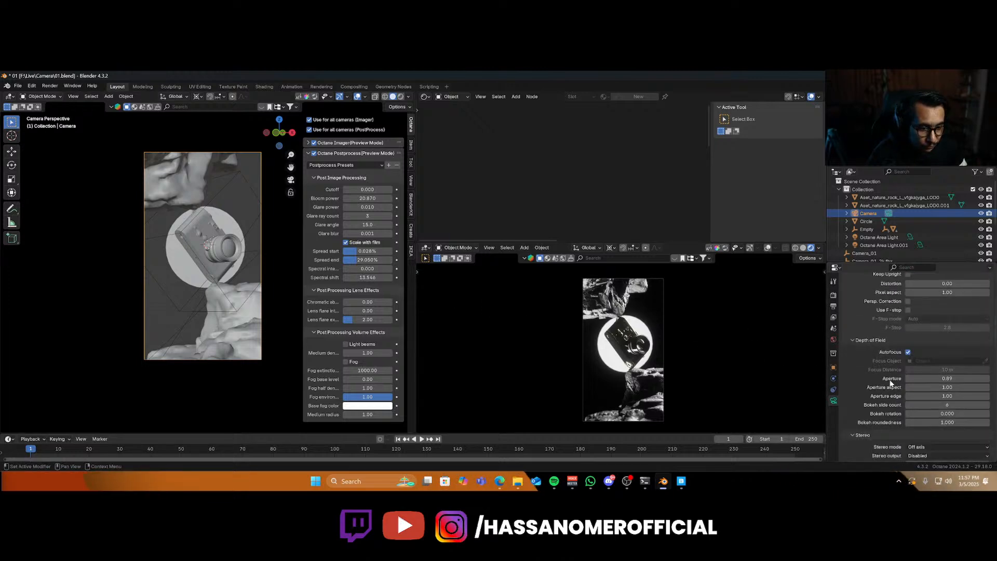
scroll(618, 363, up, 6)
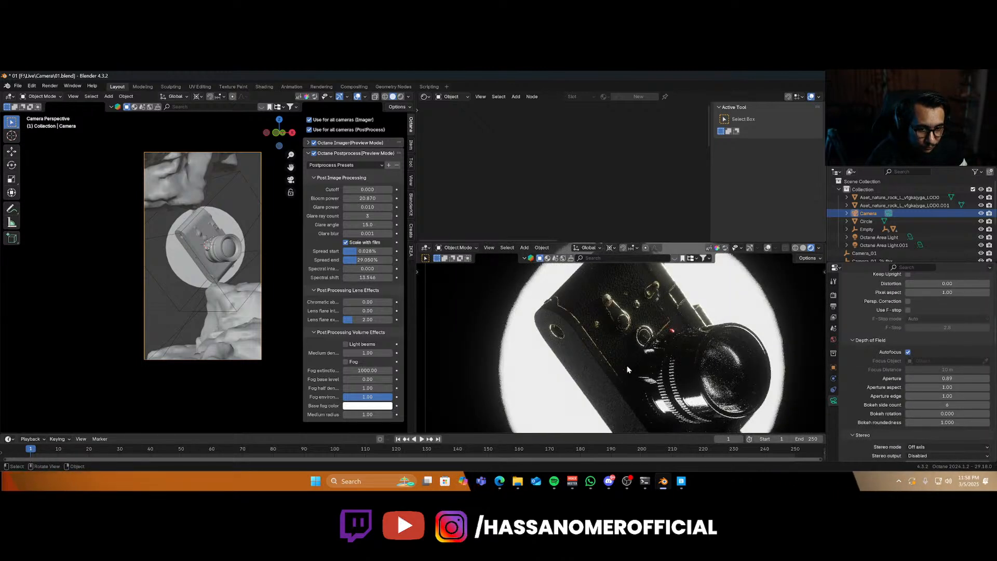
scroll(626, 367, down, 3)
scroll(627, 369, down, 4)
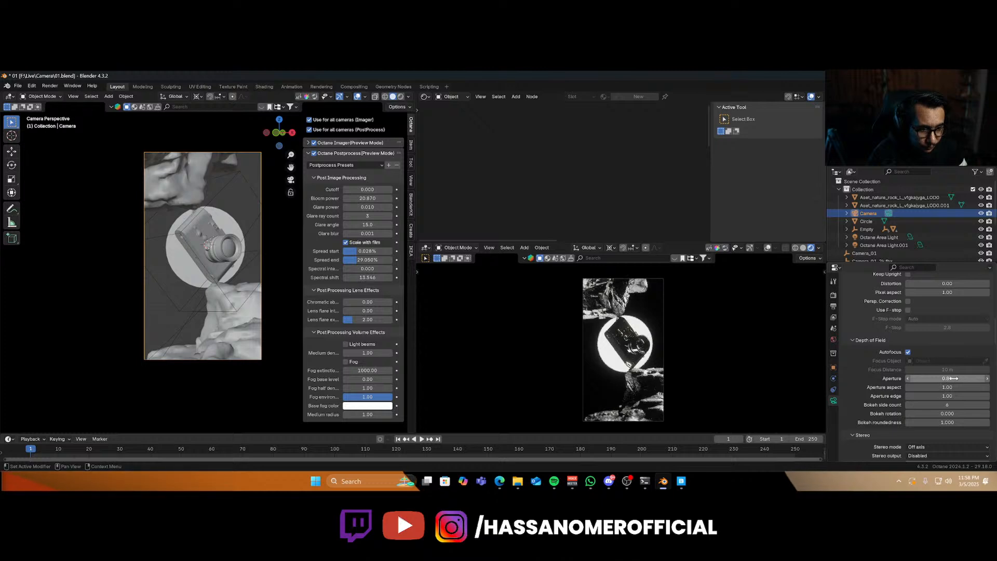
mouse_move(947, 379)
mouse_down()
mouse_move(975, 378)
mouse_move(961, 378)
mouse_up()
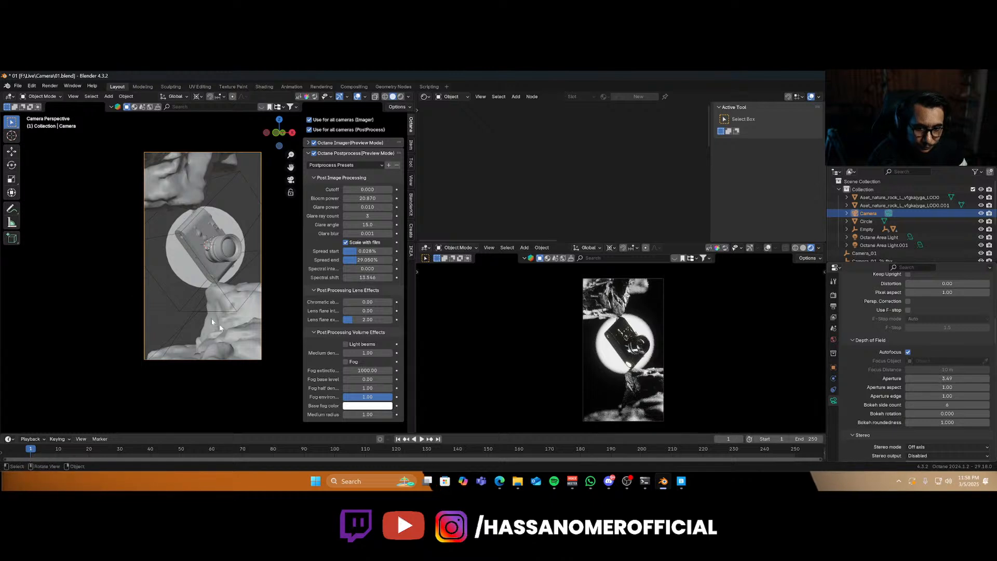
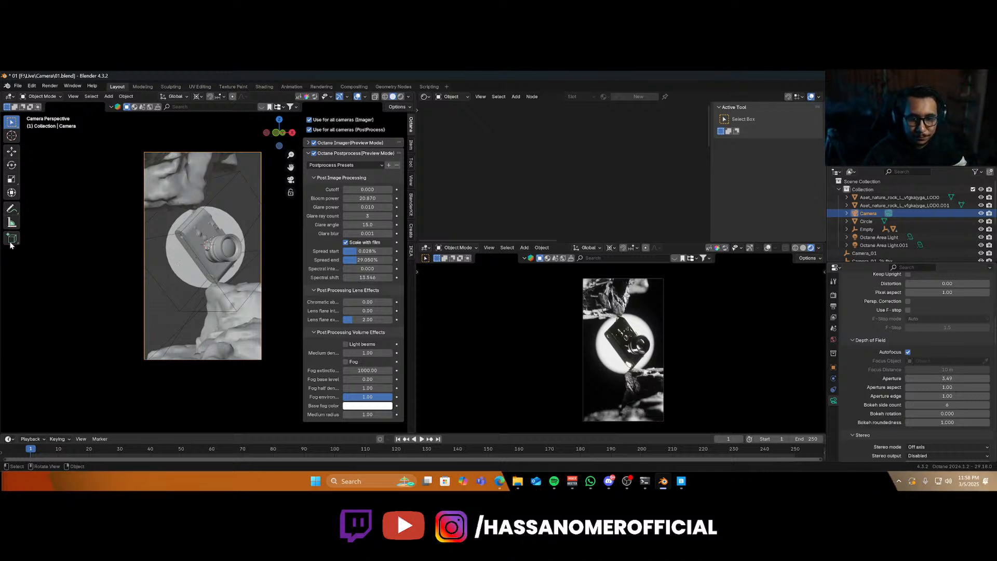
Select the emissive circle and brighten its texture emission color to a value of about 0.141.
click(184, 262)
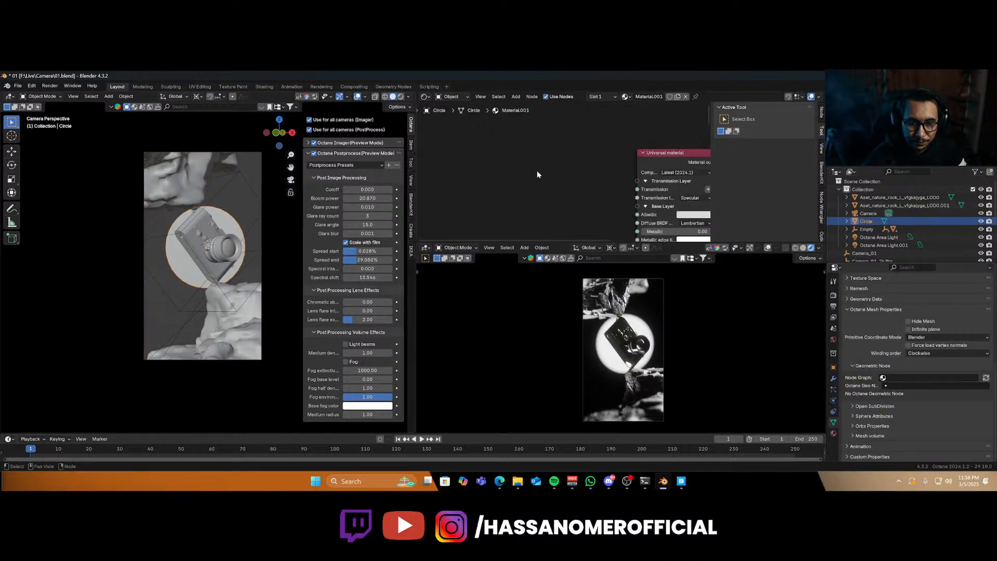
middle_drag(540, 171, 566, 103)
scroll(524, 140, up, 2)
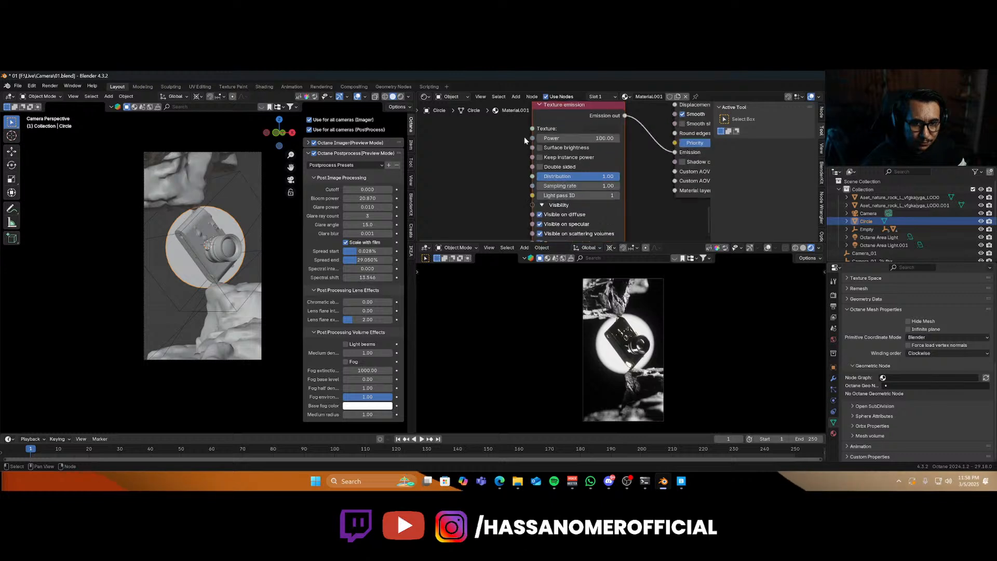
scroll(524, 141, up, 3)
click(602, 176)
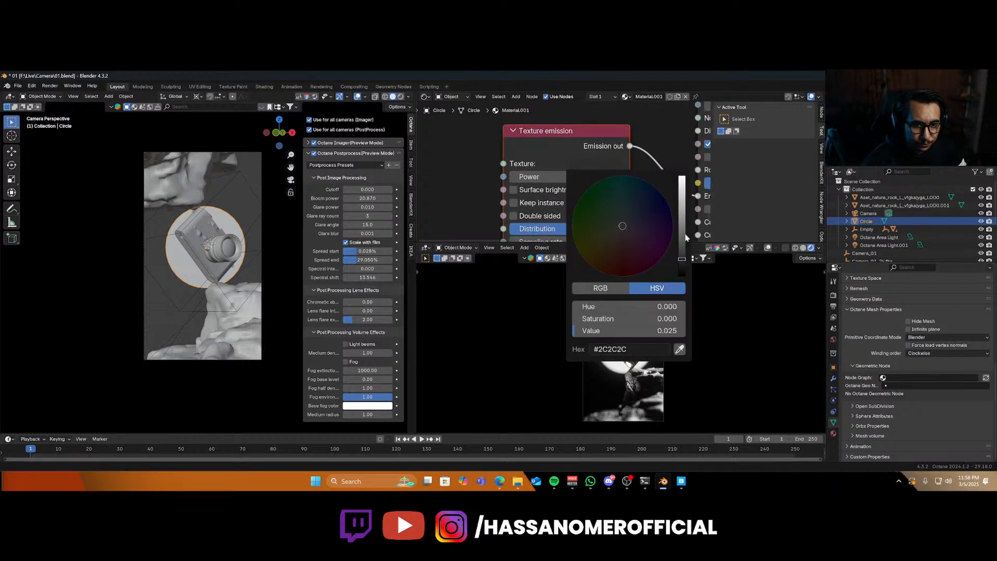
drag(681, 259, 682, 239)
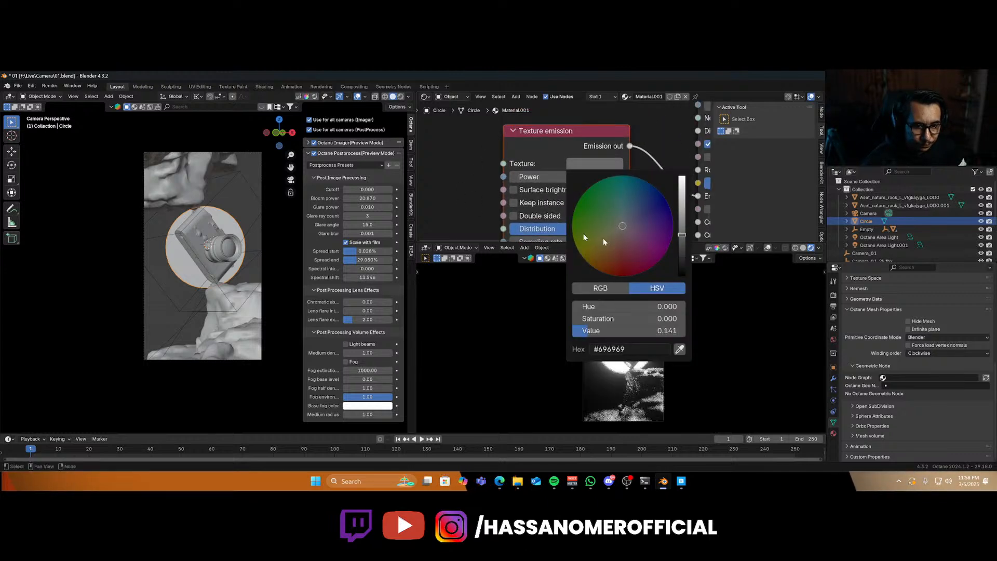
scroll(475, 211, up, 1)
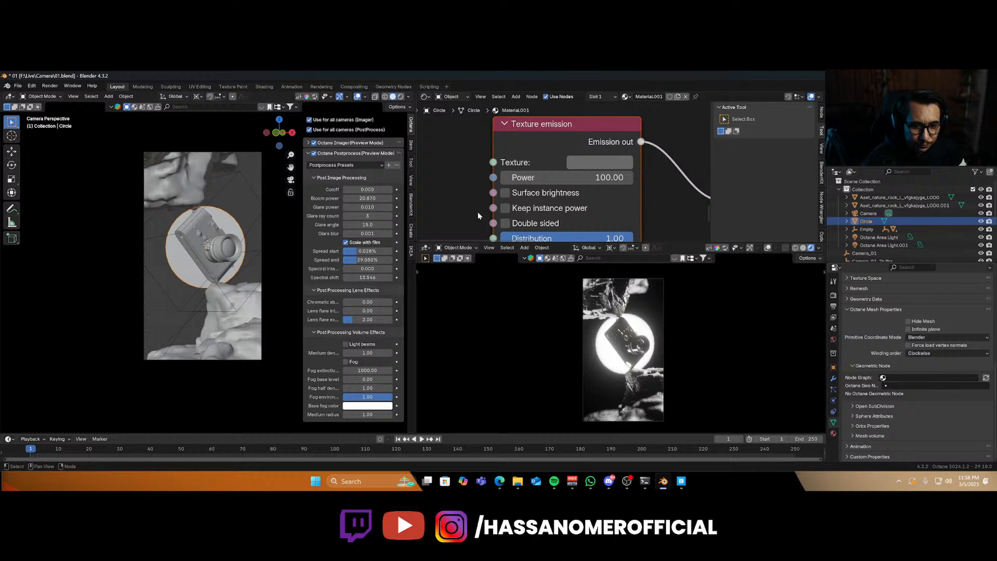
click(599, 162)
drag(702, 246, 702, 257)
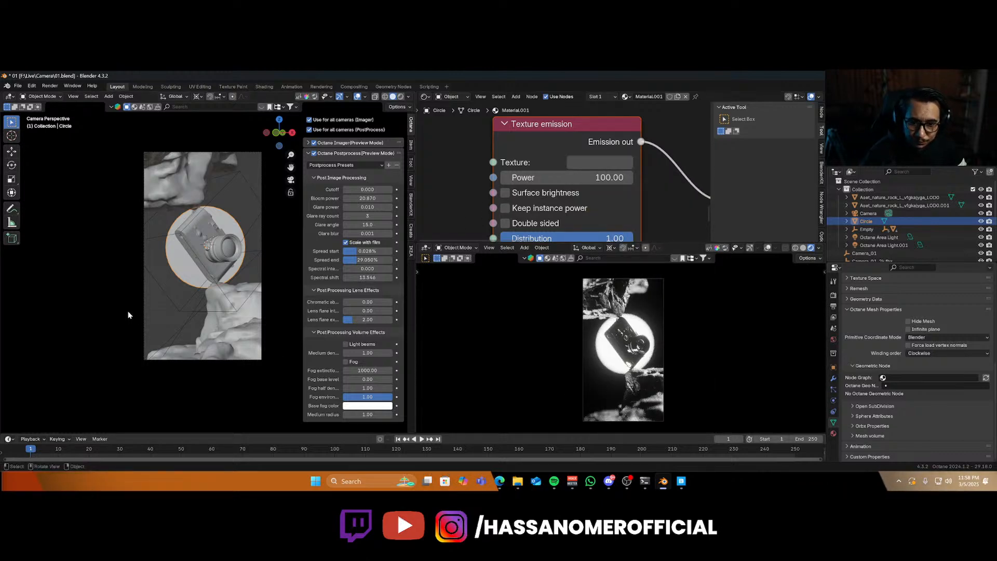
Through the camera view, move the scene camera slightly along the global Z axis.
key(KP_0)
key(KP_0)
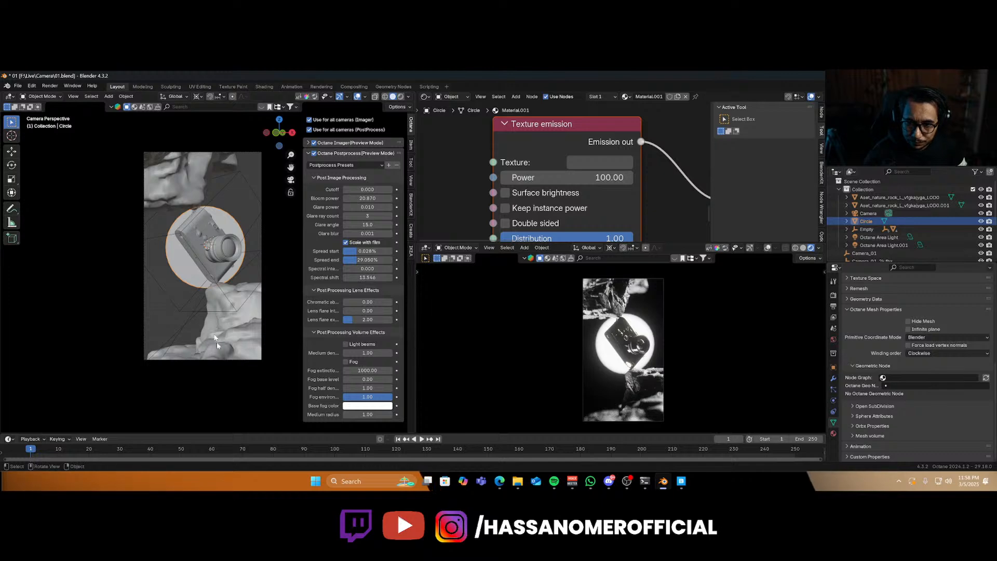
click(225, 362)
click(225, 360)
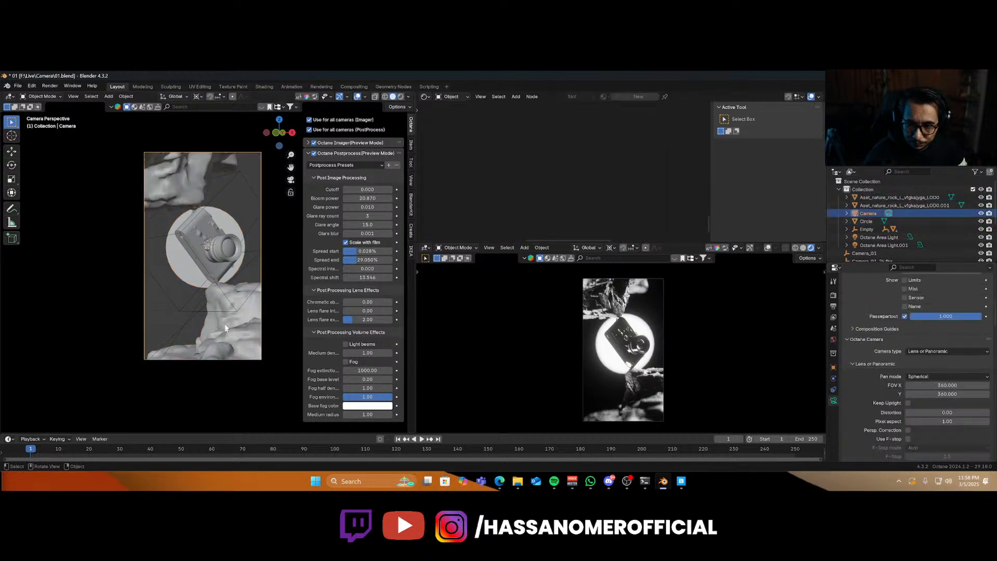
key(g)
key(z)
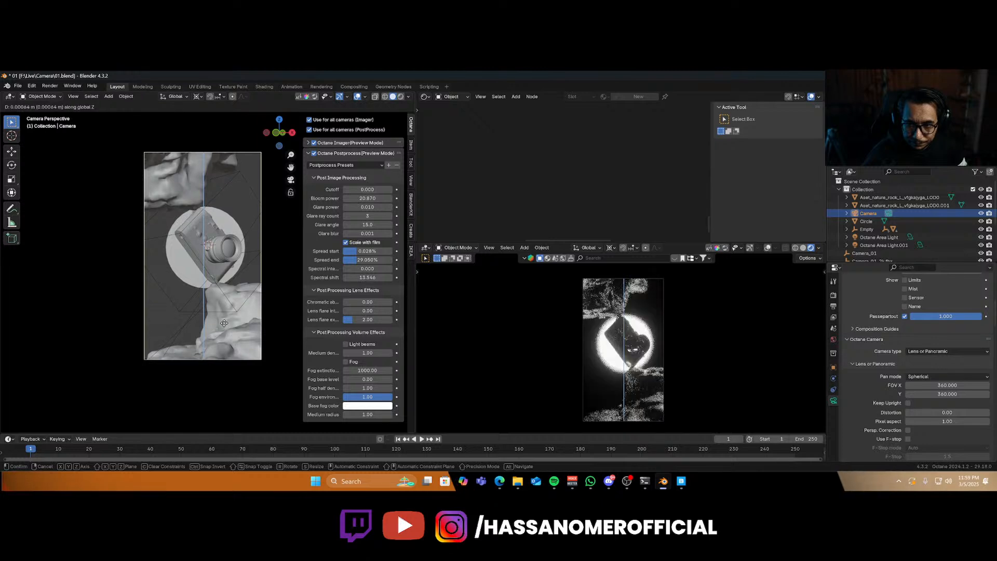
click(225, 324)
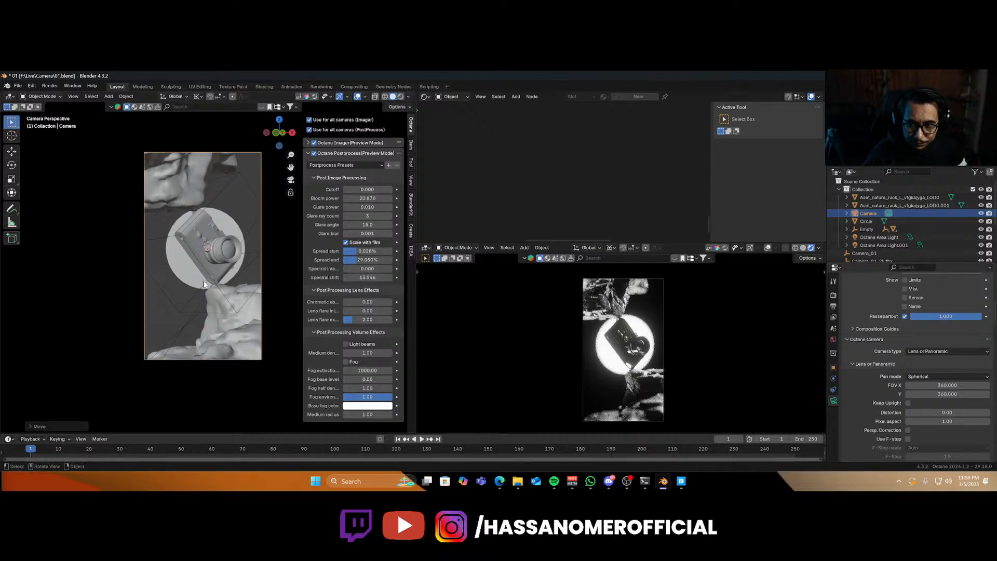
Rotate the Empty about the global Z axis by about 3.95 degrees.
click(217, 289)
key(r)
key(z)
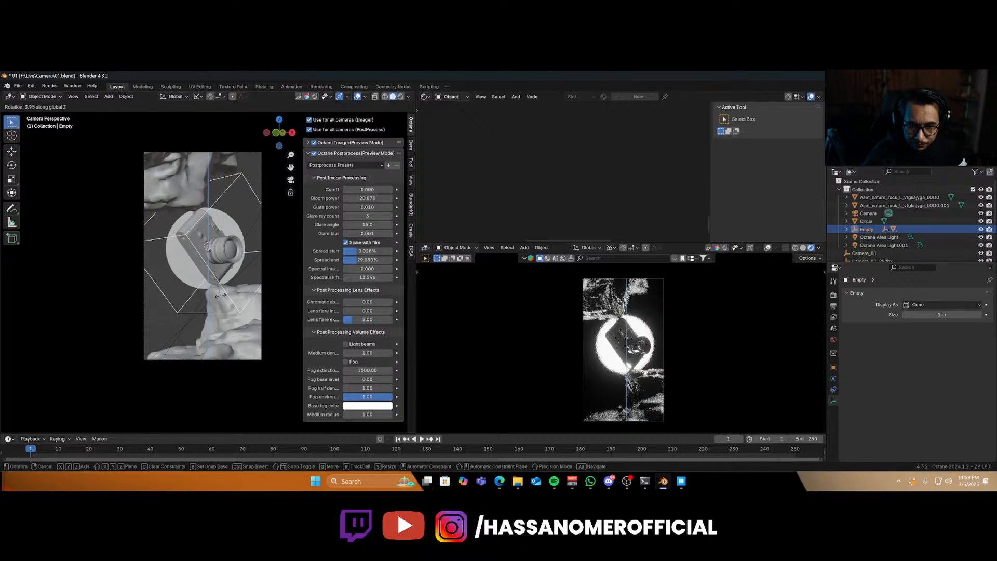
click(220, 294)
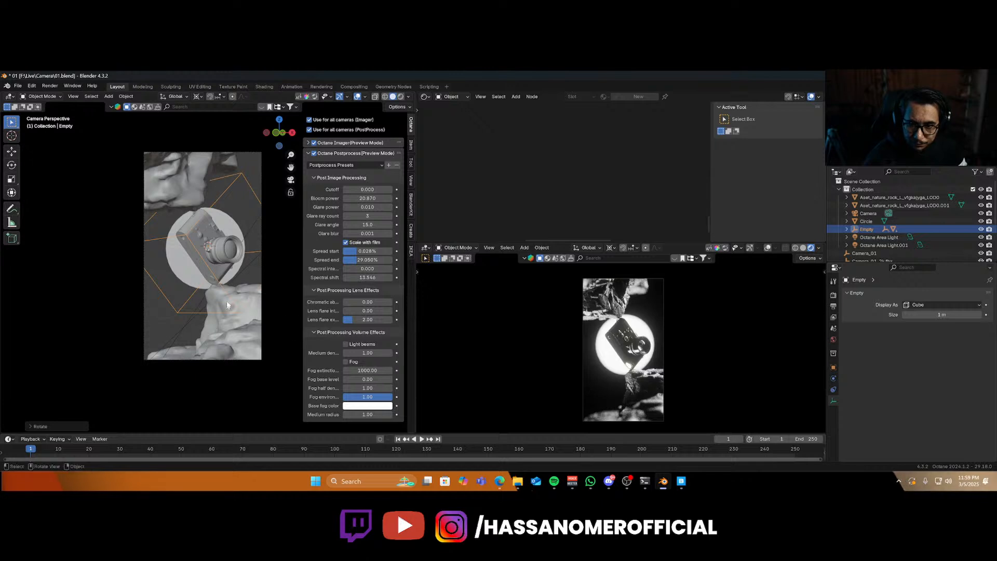
click(241, 295)
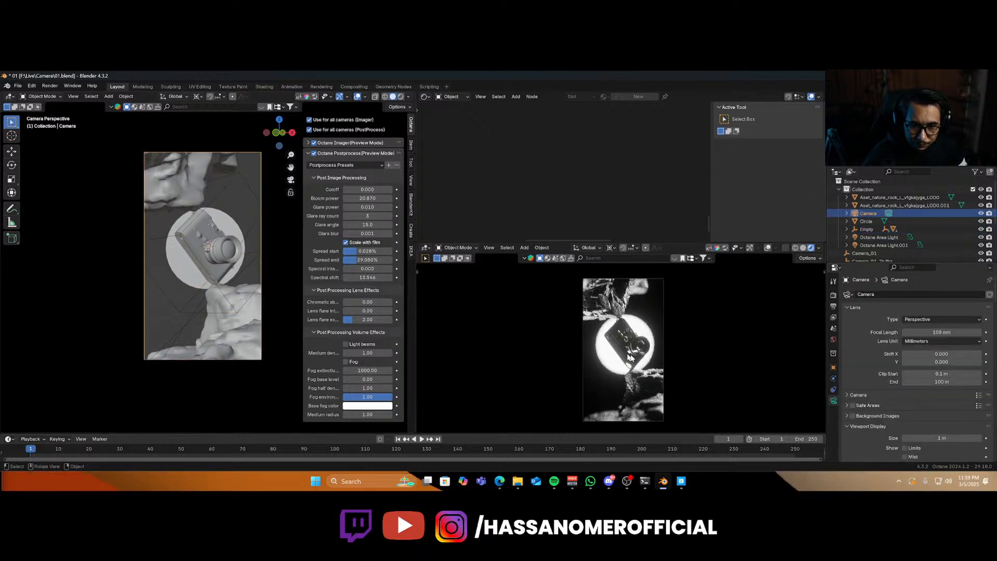
click(241, 318)
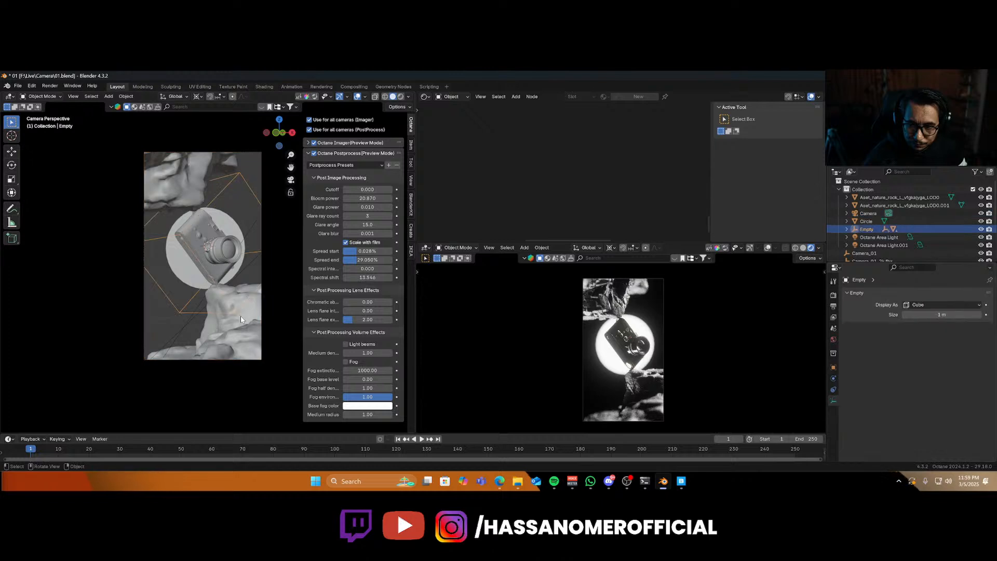
Nudge the upper and lower rocks slightly along the global Z axis and save the file.
click(181, 188)
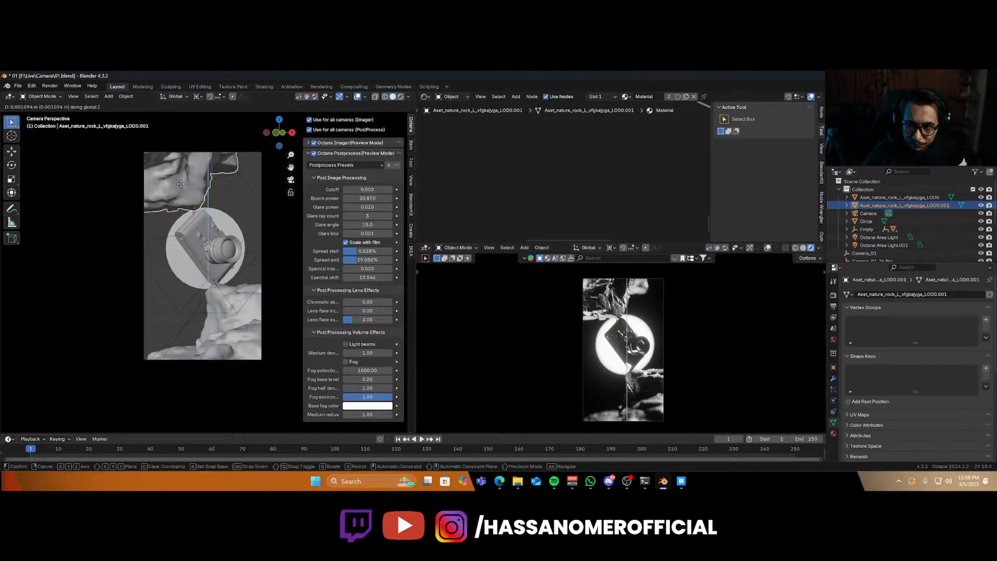
click(252, 326)
key(g)
key(z)
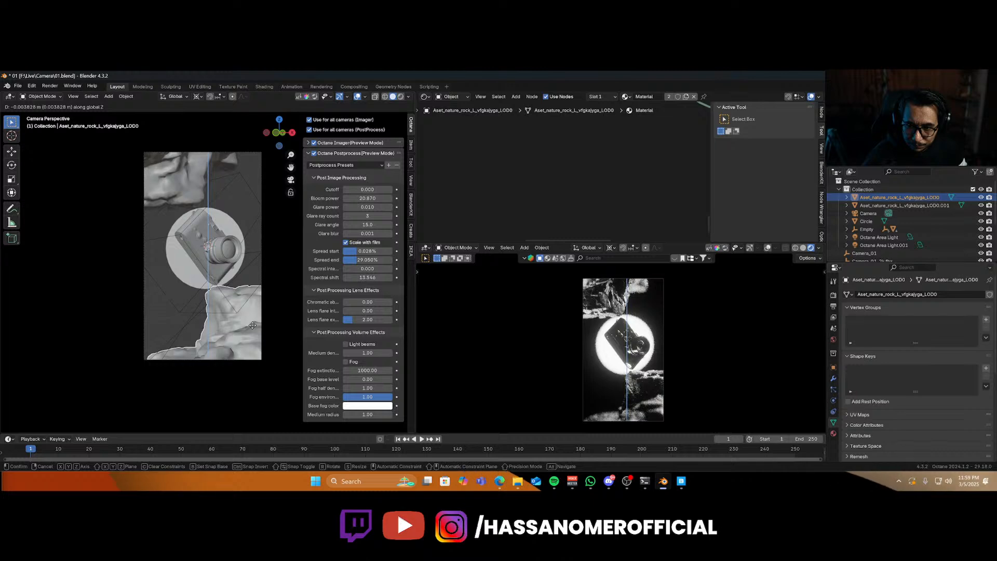
click(215, 300)
key(ctrl+s)
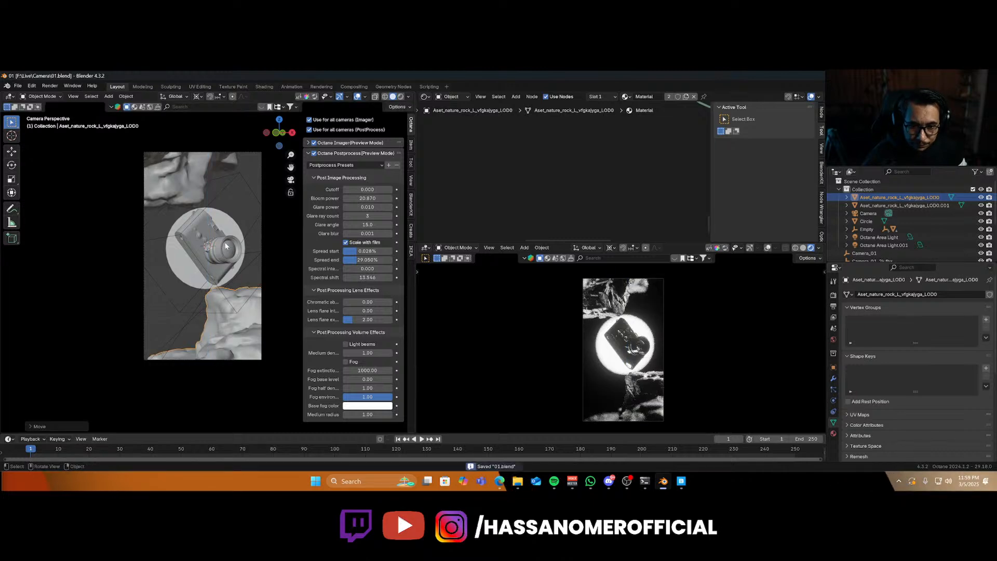
Add a cube mesh around the scene and create a new material for it.
middle_drag(166, 262, 210, 171)
key(shift+a)
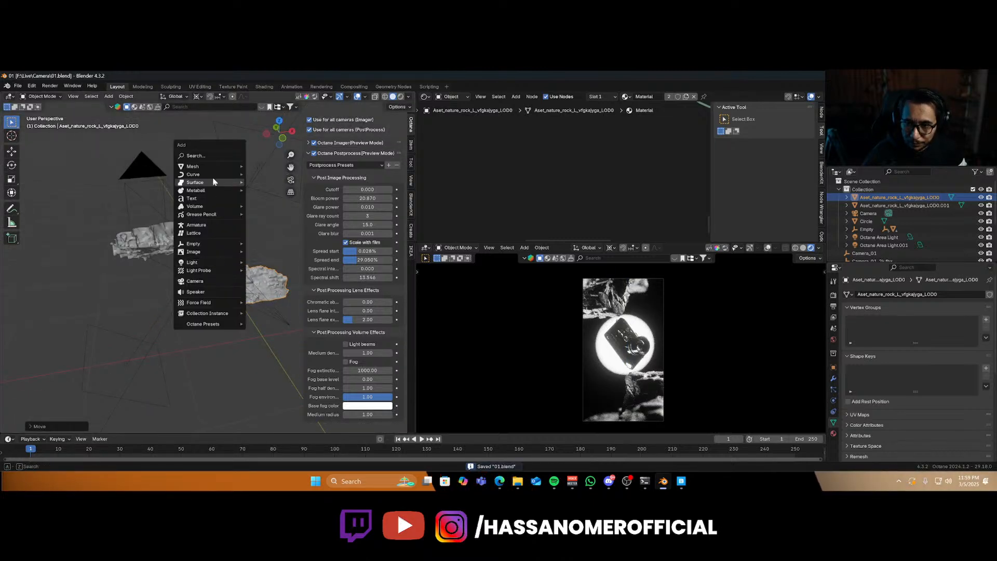
mouse_move(212, 167)
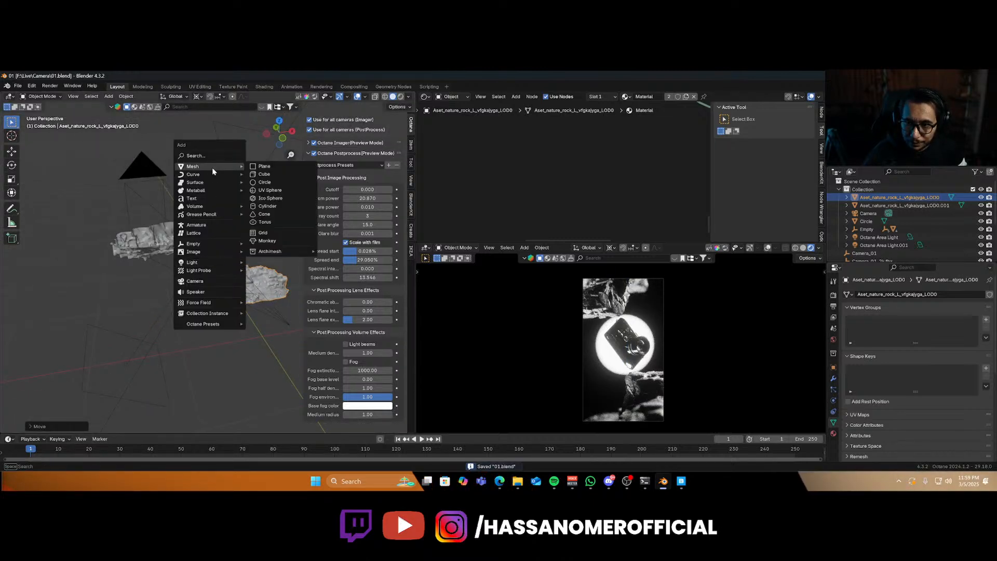
click(271, 174)
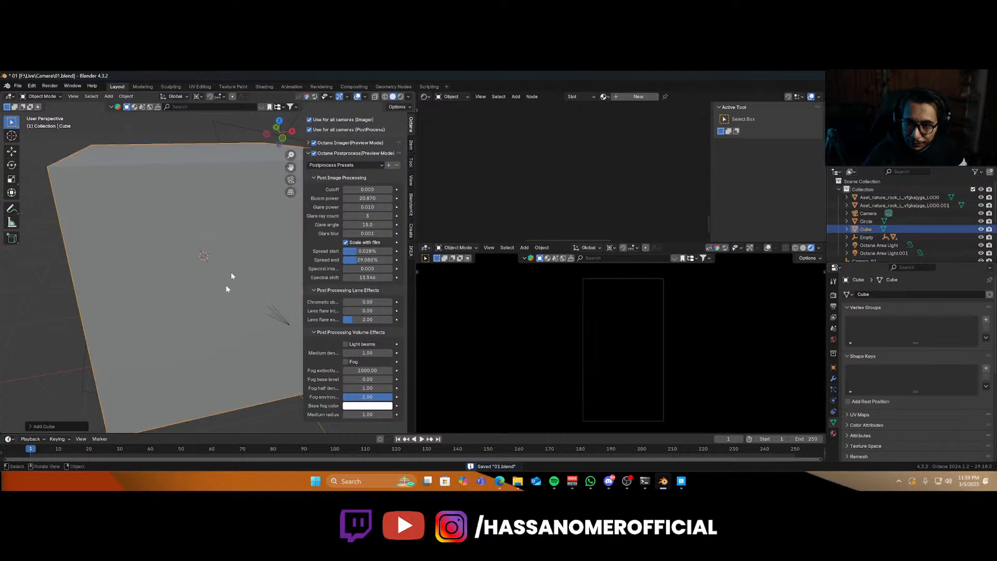
click(644, 97)
middle_drag(593, 168, 526, 239)
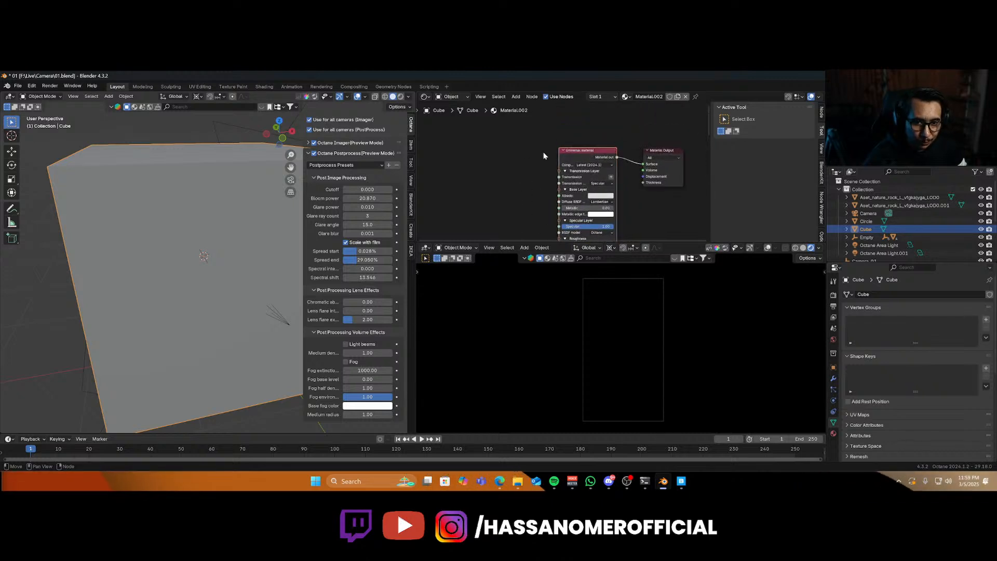
key(shift+a)
text(s)
key(BackSpace)
text(null)
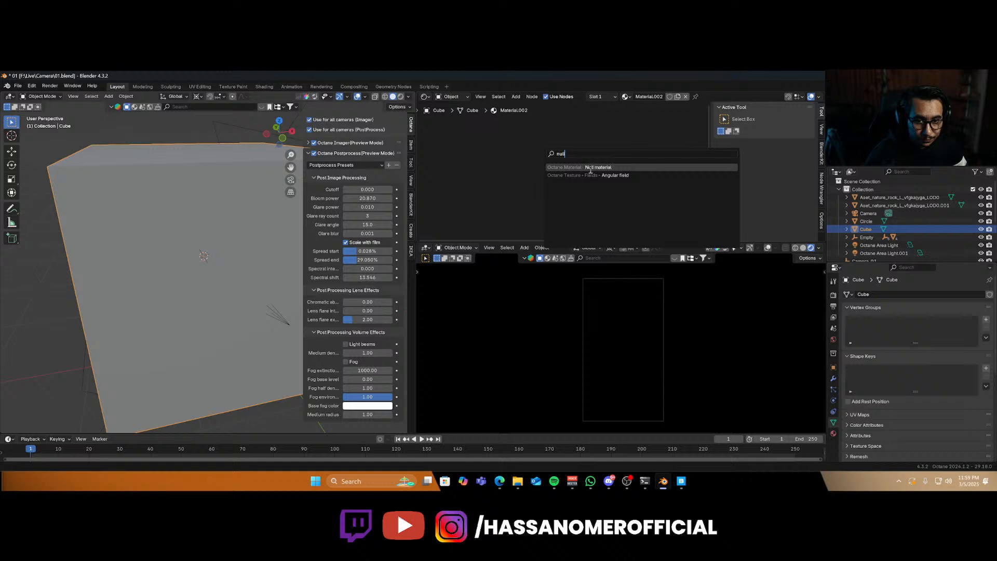
key(Escape)
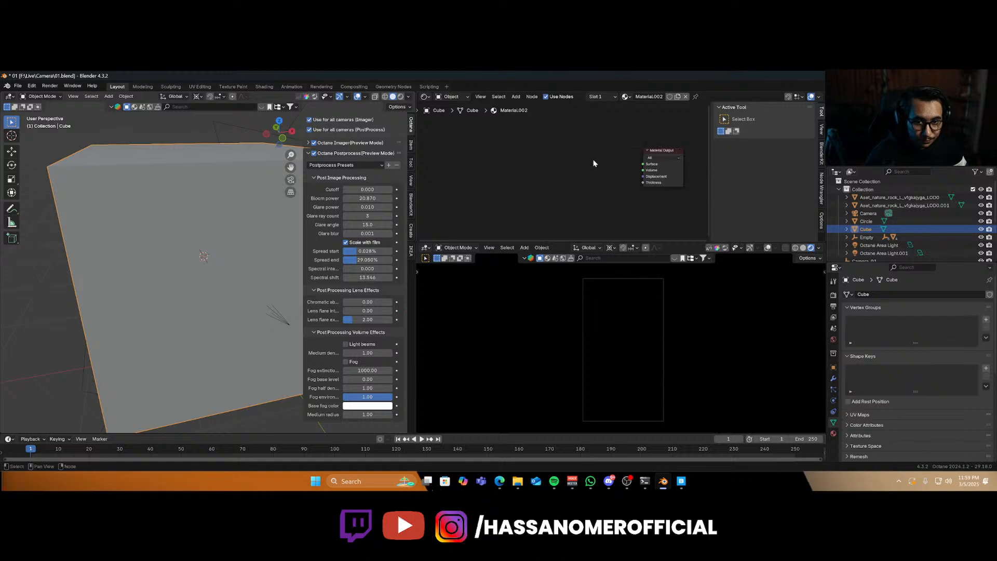
Add a Null material node to the cube's material and connect it to the material output.
key(shift+a)
text(s)
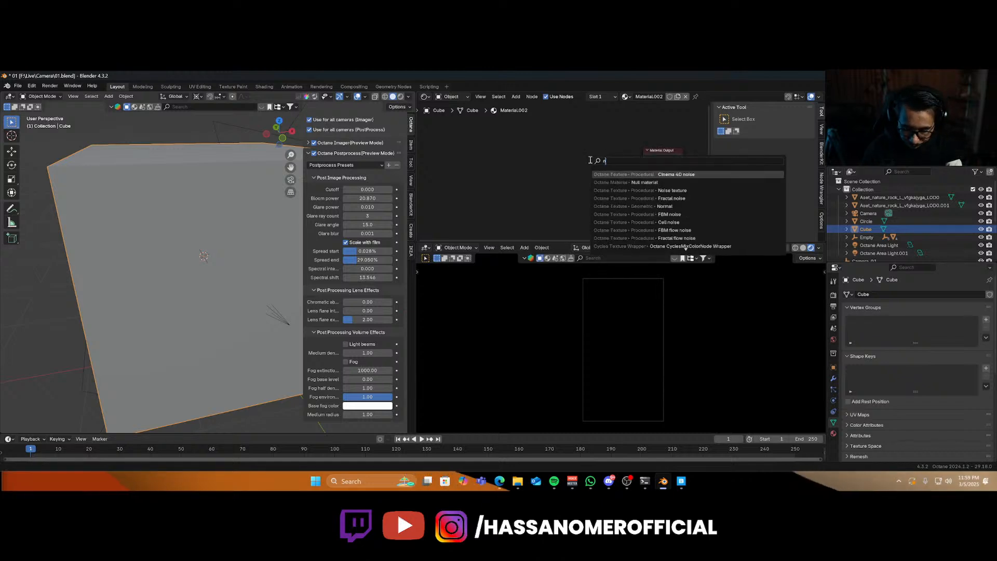
key(BackSpace)
text(null)
key(Return)
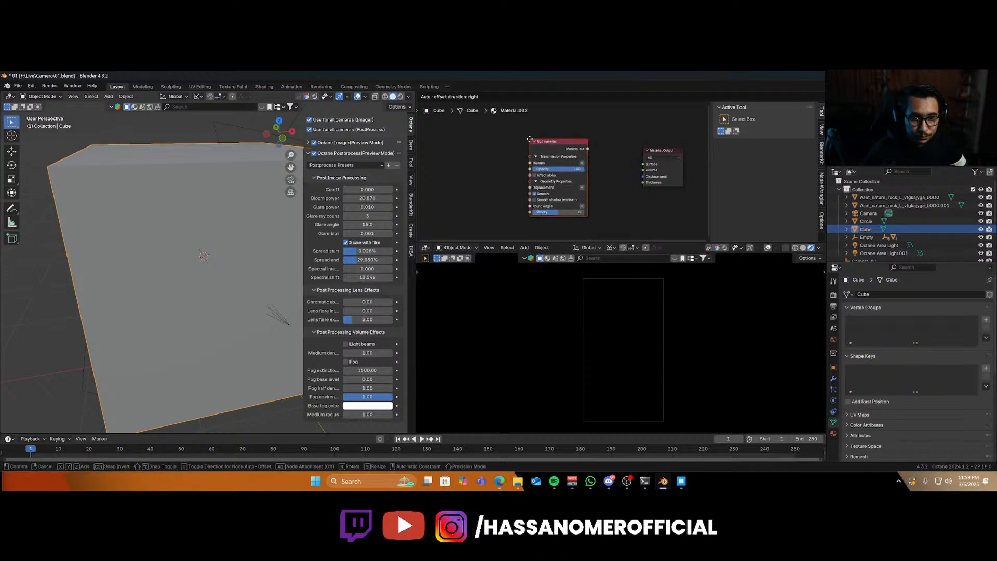
click(528, 136)
ctrl+shift+click(552, 148)
Plug an Absorption medium into the Null material's Medium input.
scroll(550, 157, up, 5)
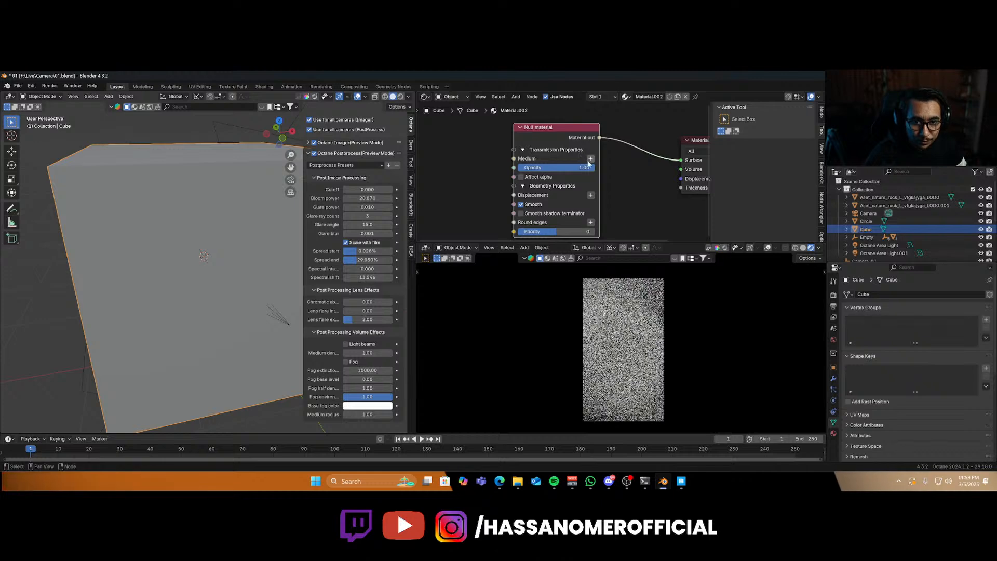
click(590, 158)
mouse_move(580, 176)
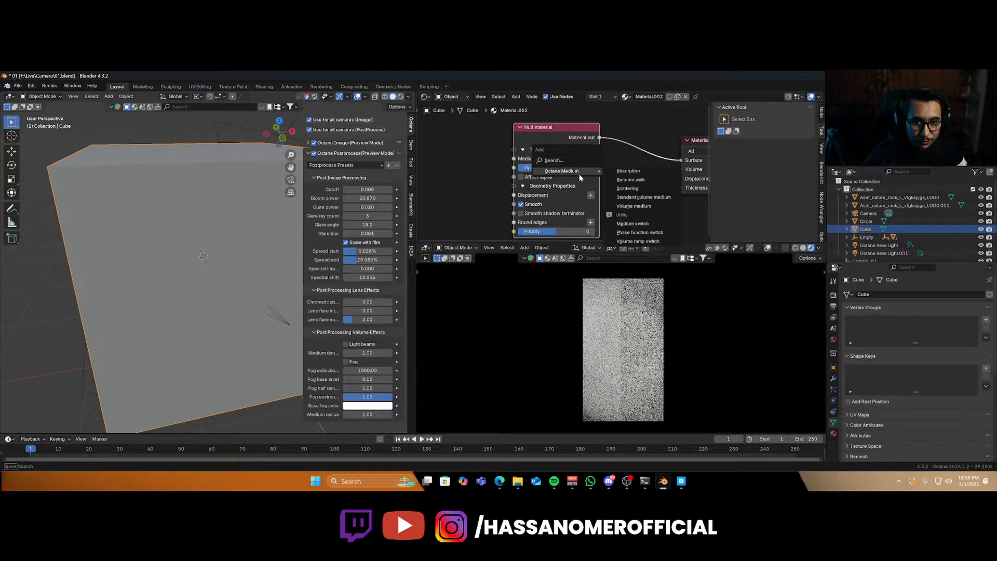
click(648, 170)
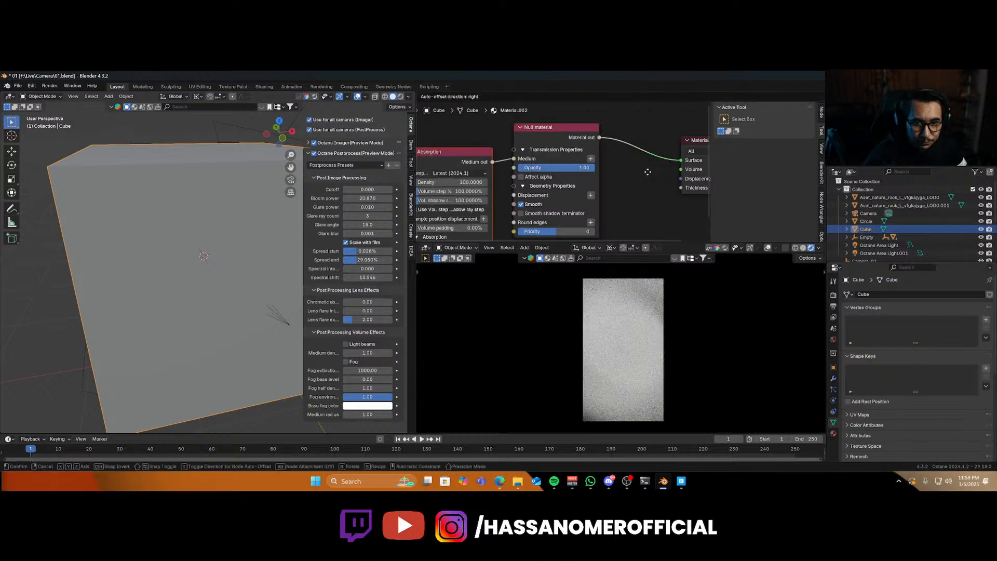
click(631, 161)
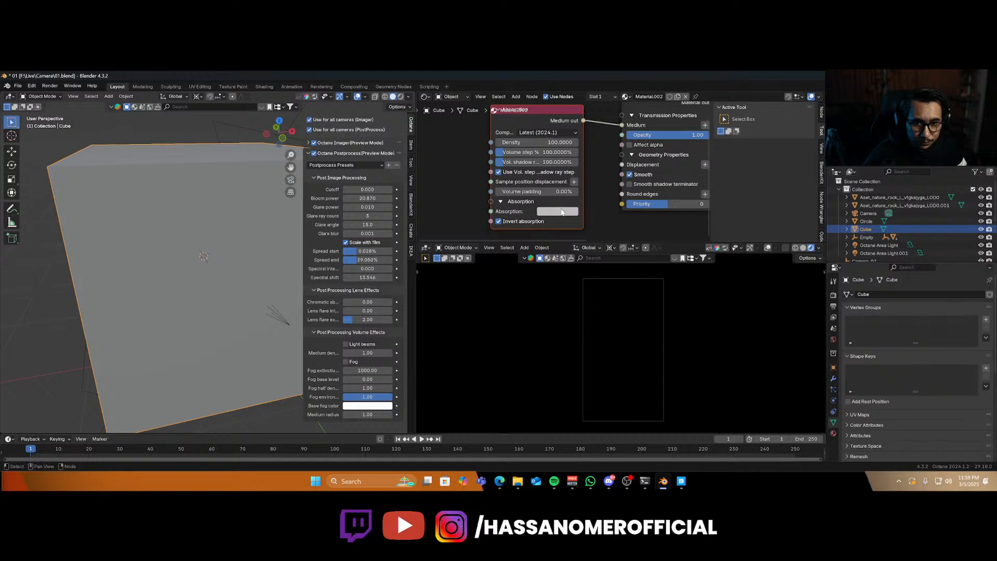
Set the absorption medium's absorption color to white.
click(561, 212)
click(558, 211)
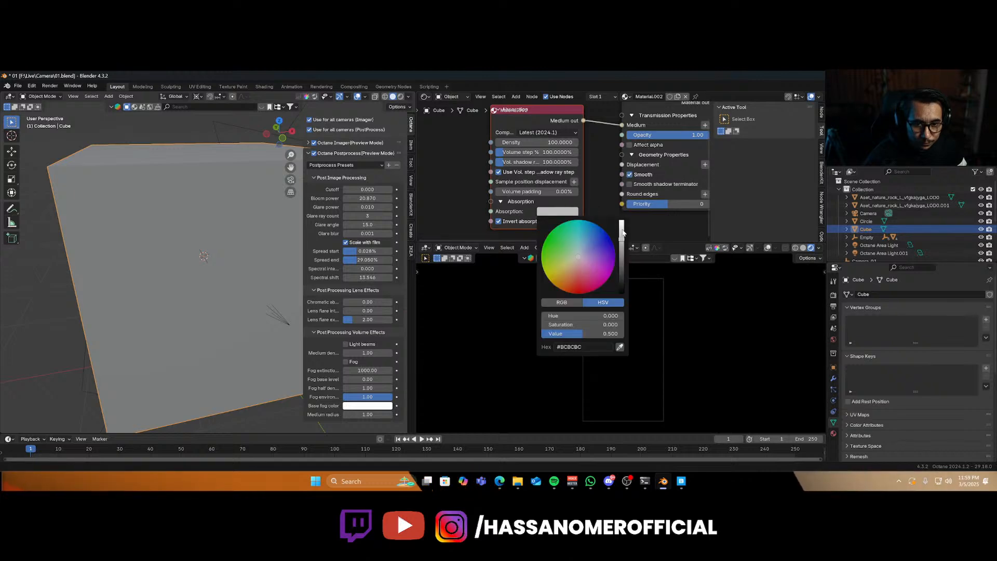
drag(622, 232, 622, 220)
Set the absorption medium's density to 0.001.
click(536, 142)
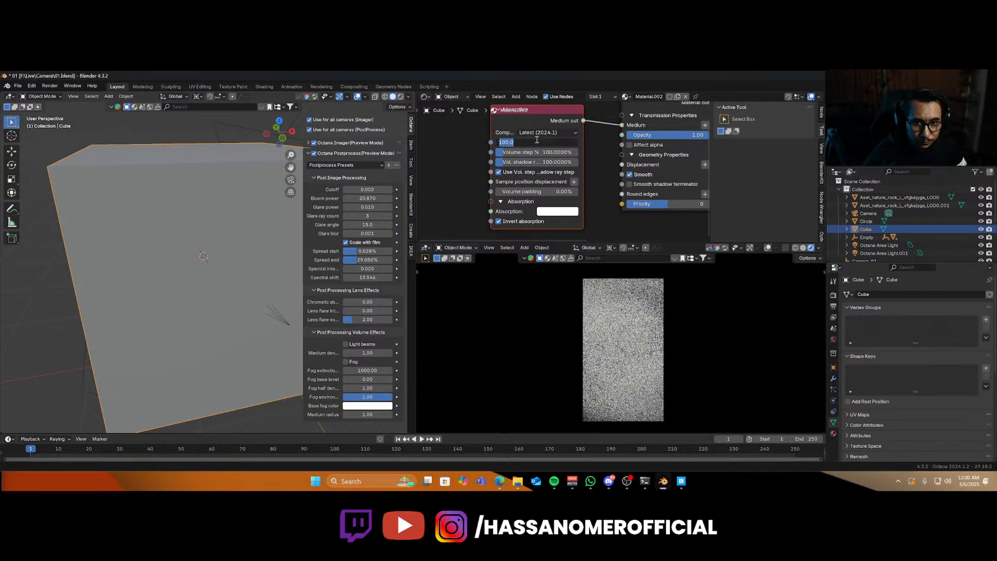
key(BackSpace)
text(.1)
key(Return)
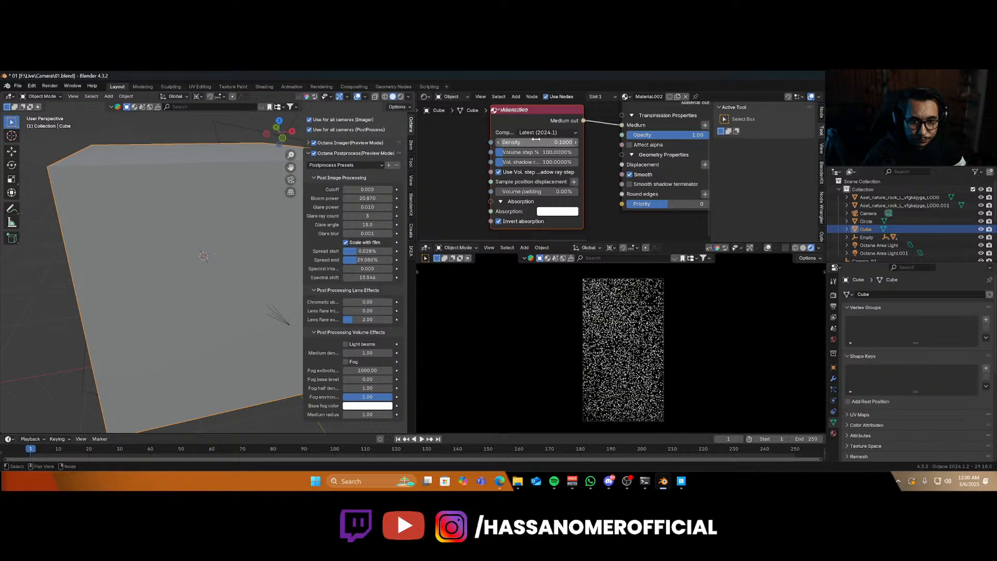
click(536, 139)
key(Right)
key(Left)
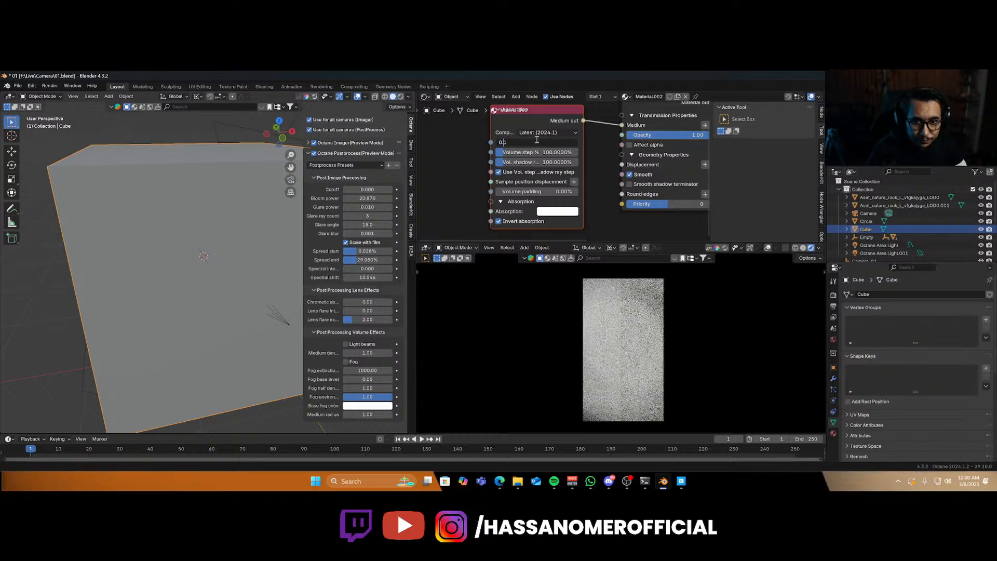
text(0)
key(Home)
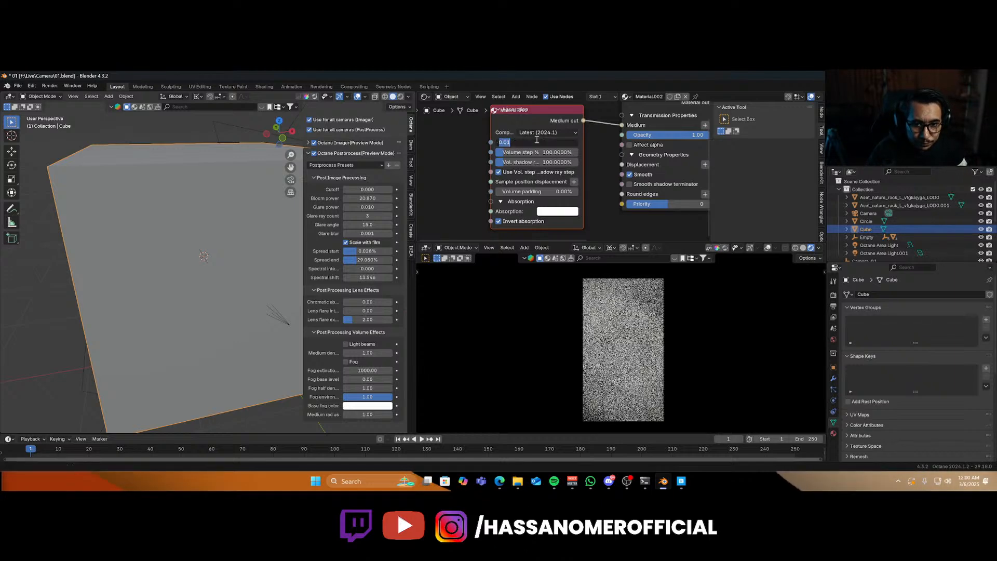
key(Right)
key(Right)
key(Right)
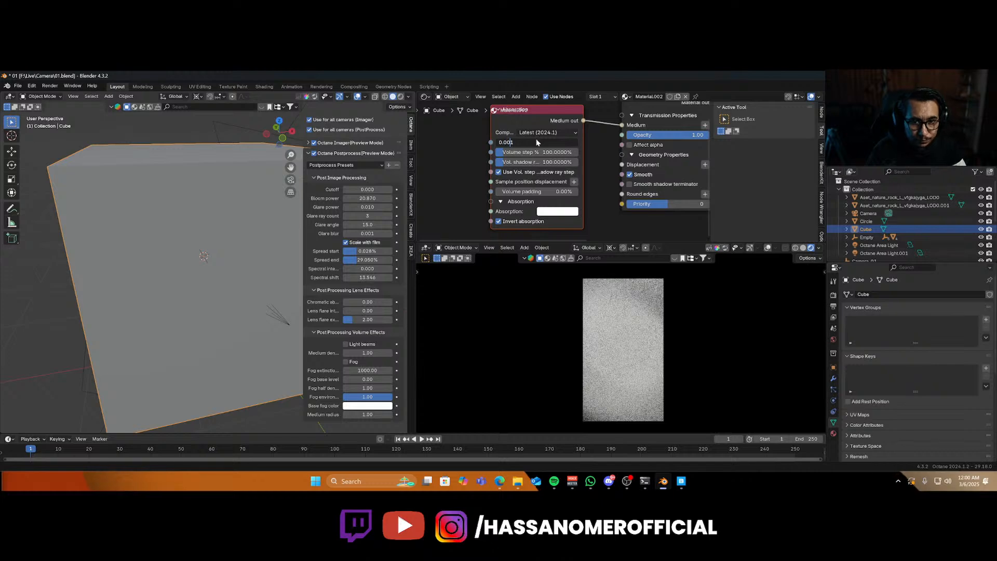
key(Return)
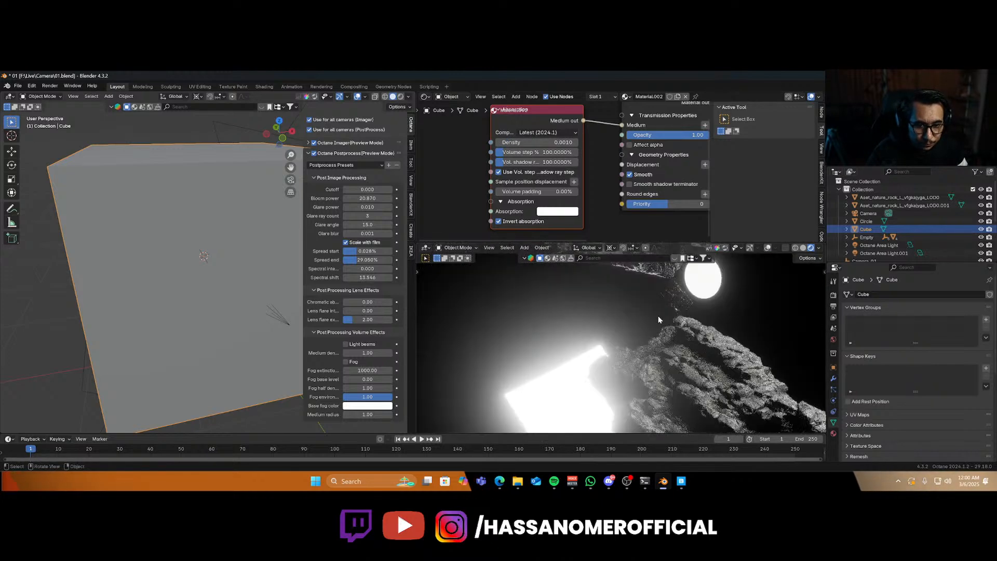
Set the absorption medium's volume step and shadow ray step percentages to 1000%.
scroll(658, 316, down, 8)
key(KP_0)
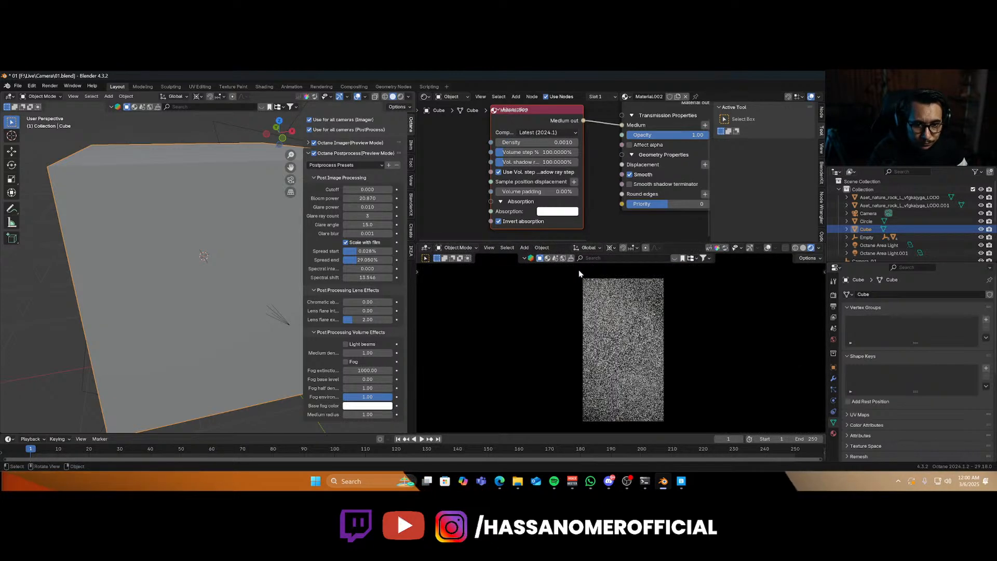
scroll(514, 156, up, 2)
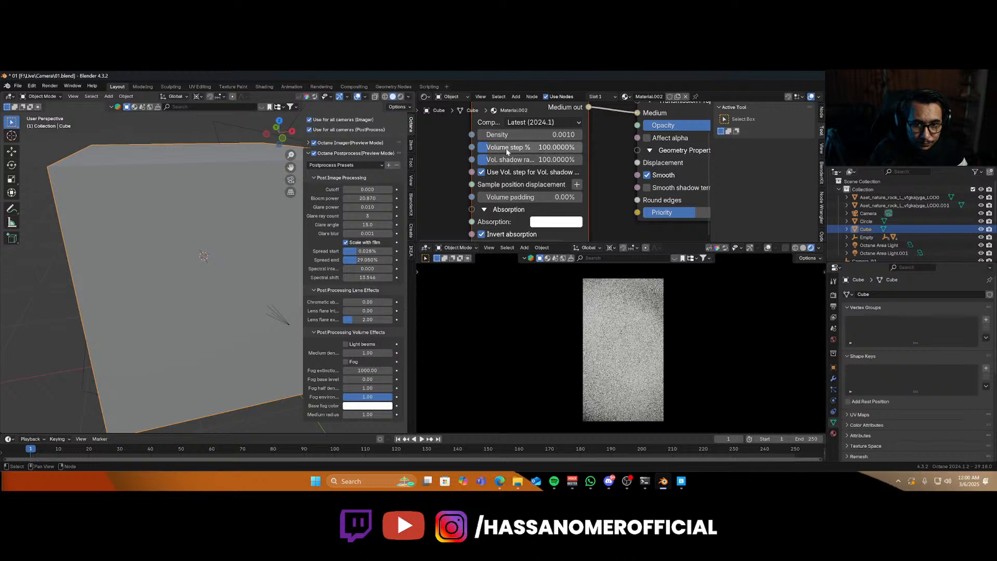
drag(507, 149, 615, 159)
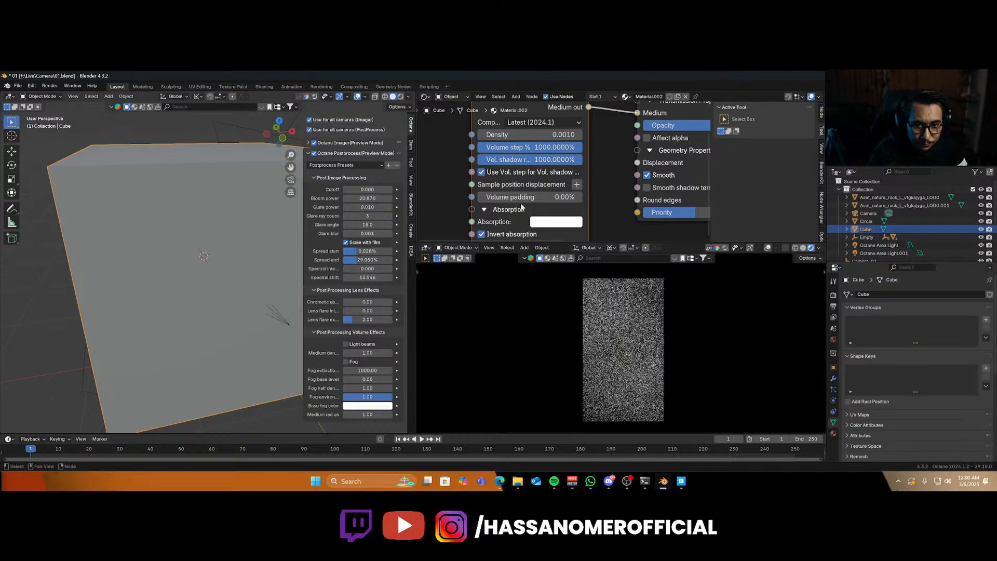
Set the absorption medium's density to 0.0001.
scroll(518, 190, down, 1)
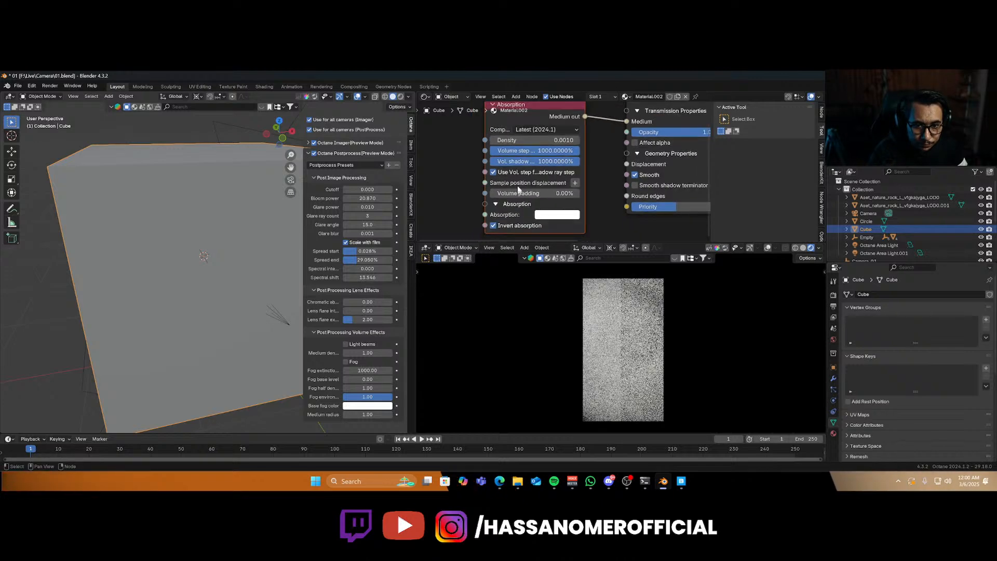
click(530, 139)
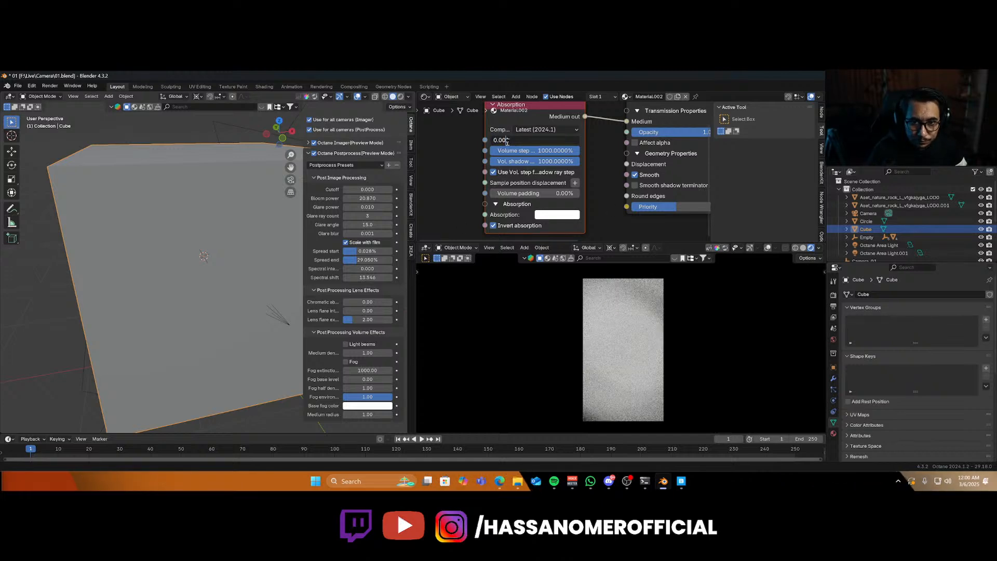
text(0.0001)
key(Return)
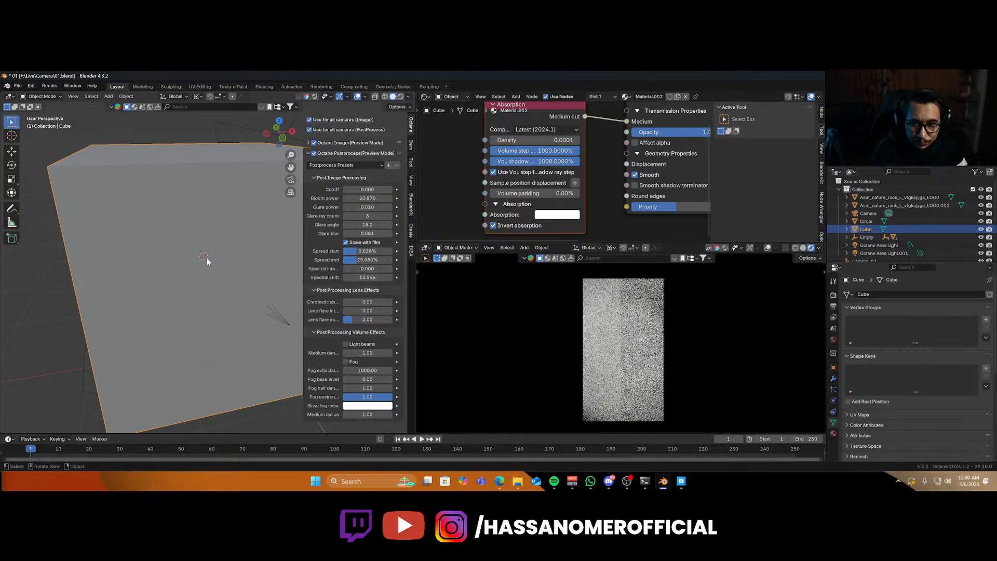
Scale the fog cube up by about 1.34.
key(s)
click(256, 313)
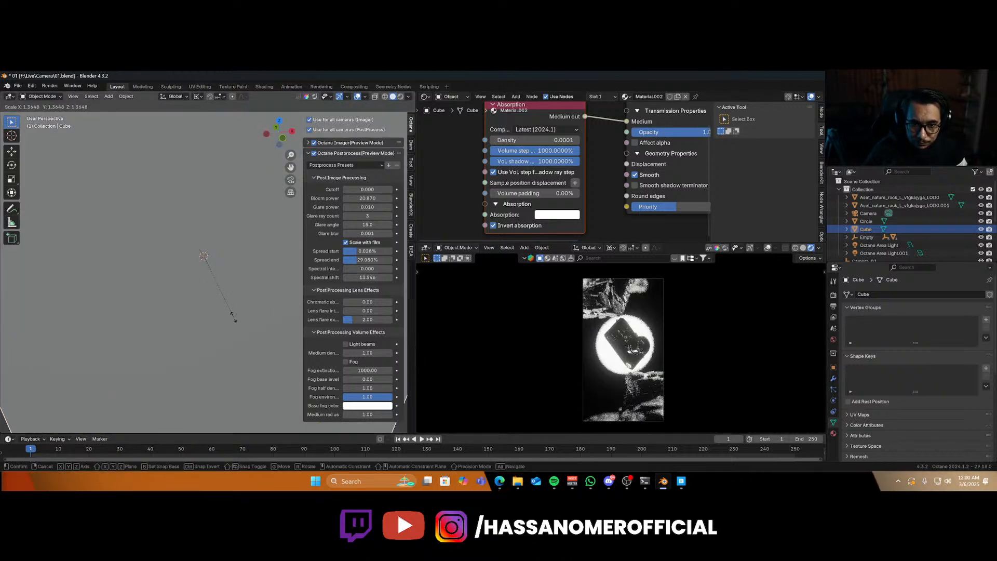
Set the absorption medium's density to 0.1.
click(556, 139)
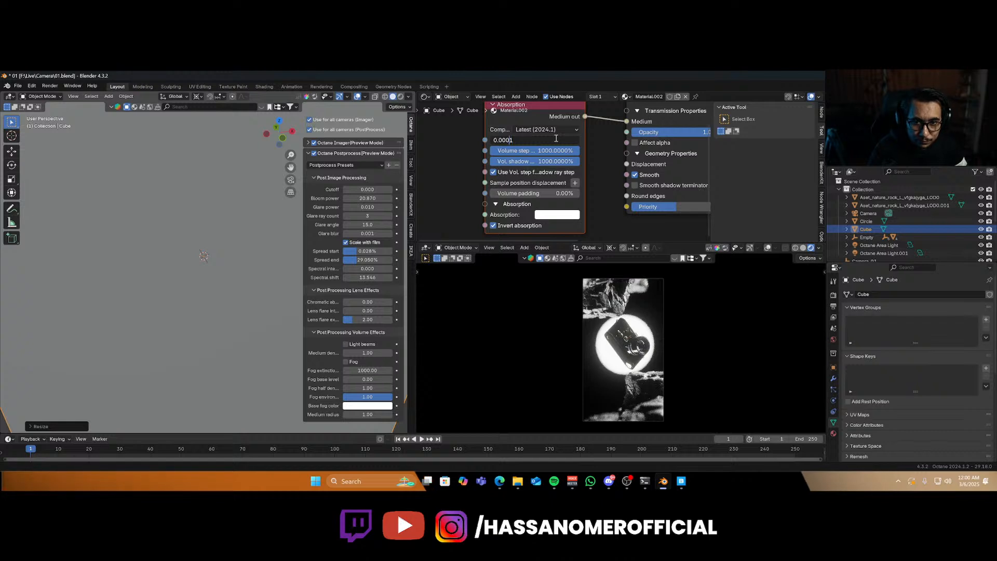
key(Return)
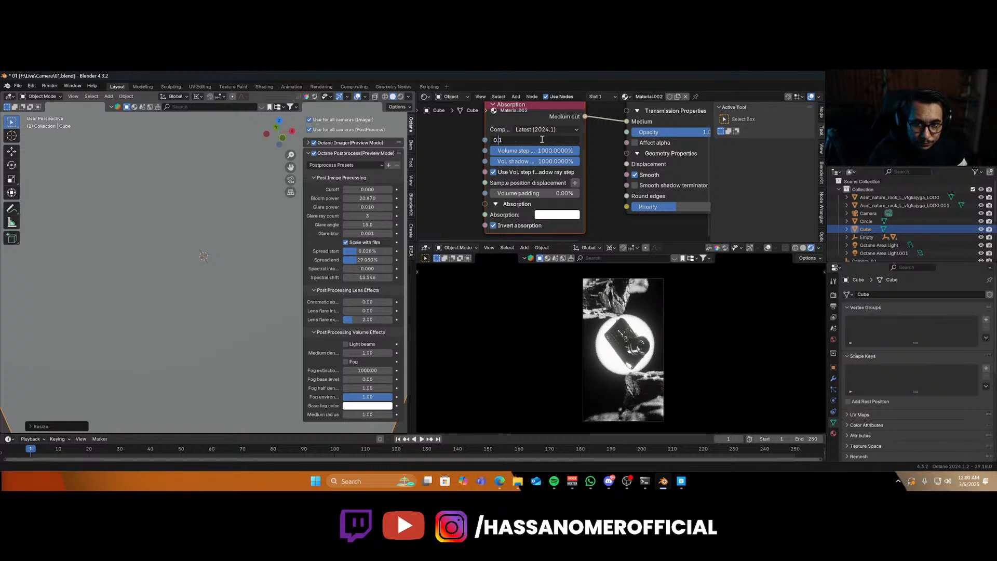
key(Return)
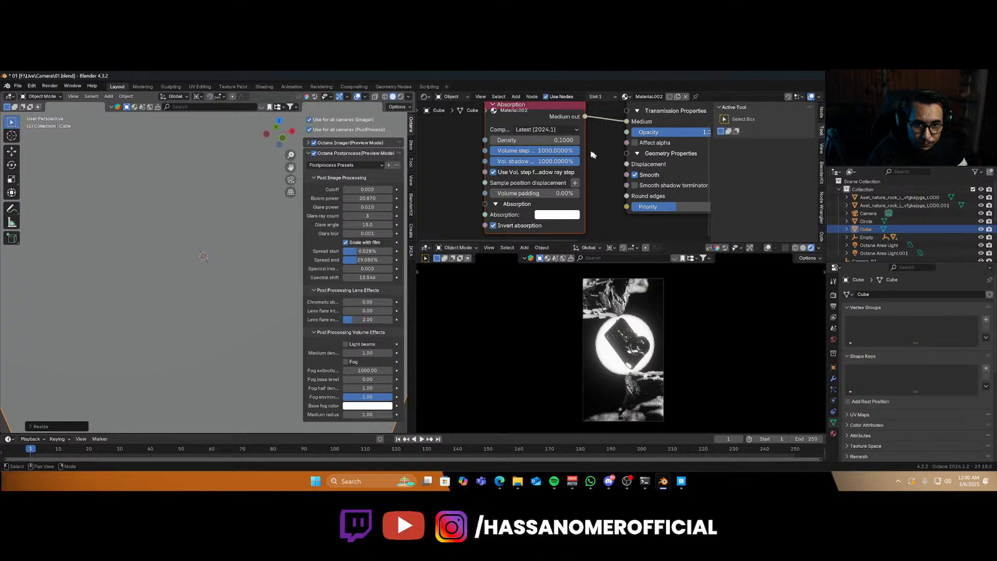
Replace the absorption medium with a Random walk medium in the Null material's Medium input.
middle_drag(593, 155, 574, 192)
click(525, 153)
key(x)
click(698, 161)
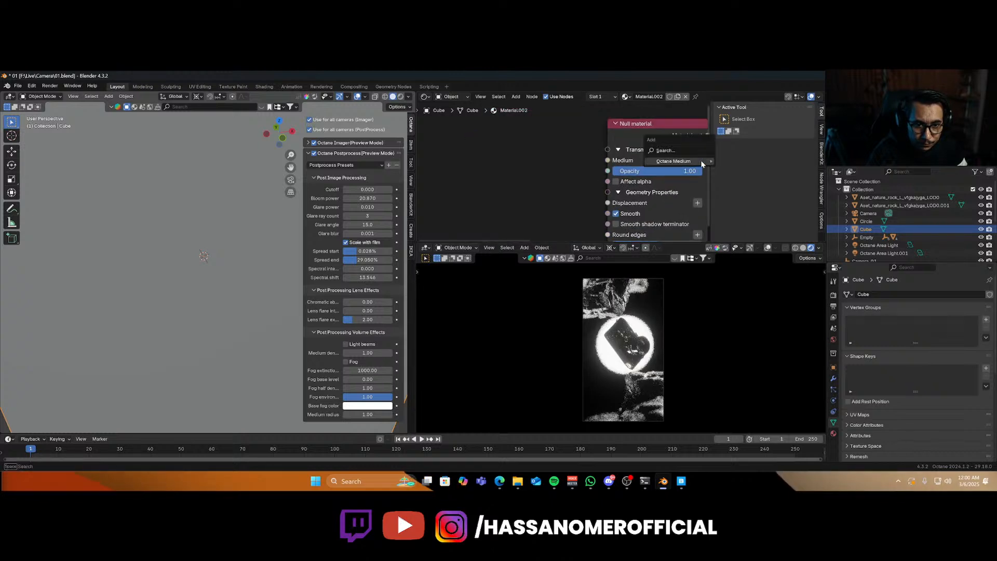
mouse_move(702, 161)
click(761, 172)
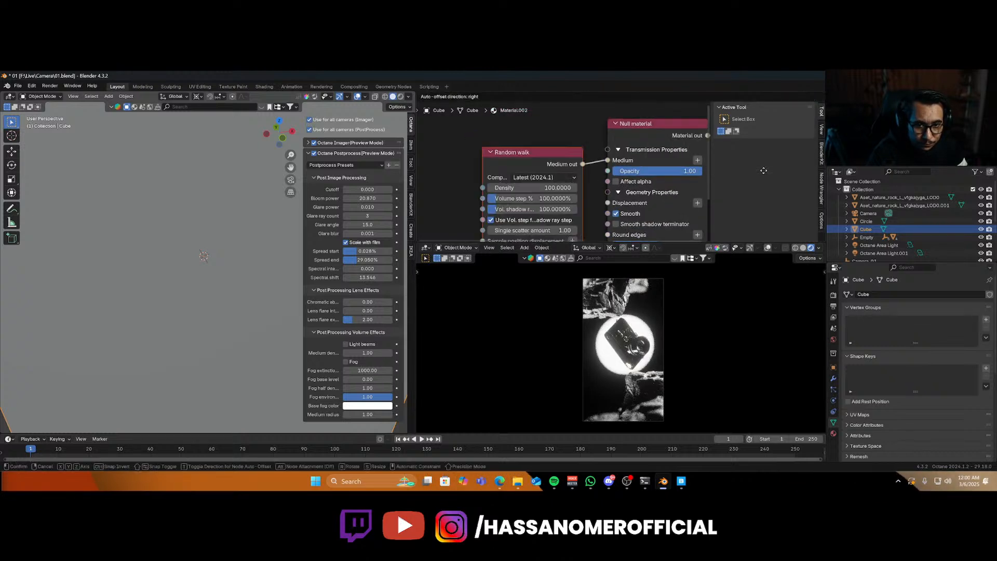
Set the random walk medium's density to 0.01.
click(488, 192)
click(468, 184)
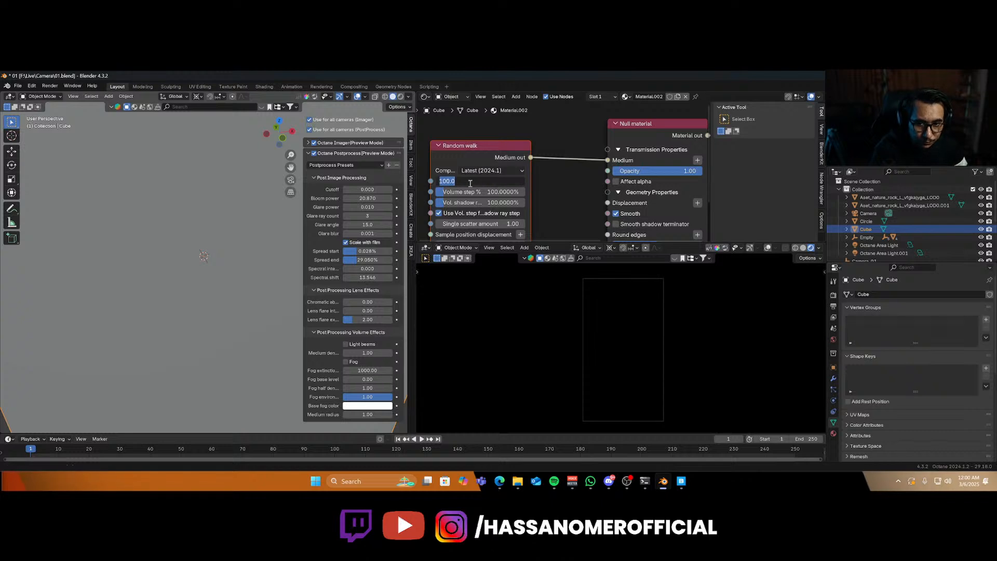
text(.1)
key(Return)
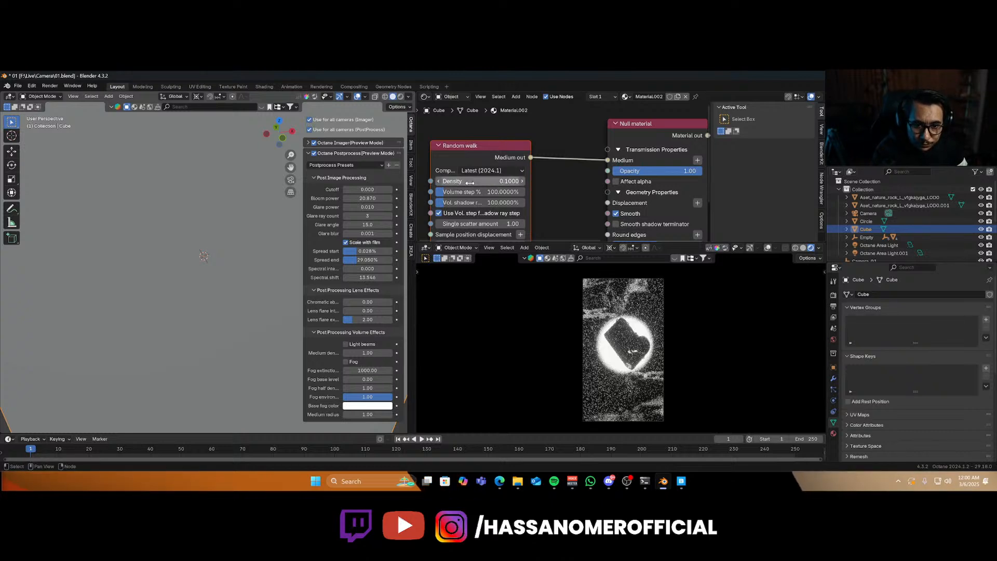
click(455, 181)
click(471, 182)
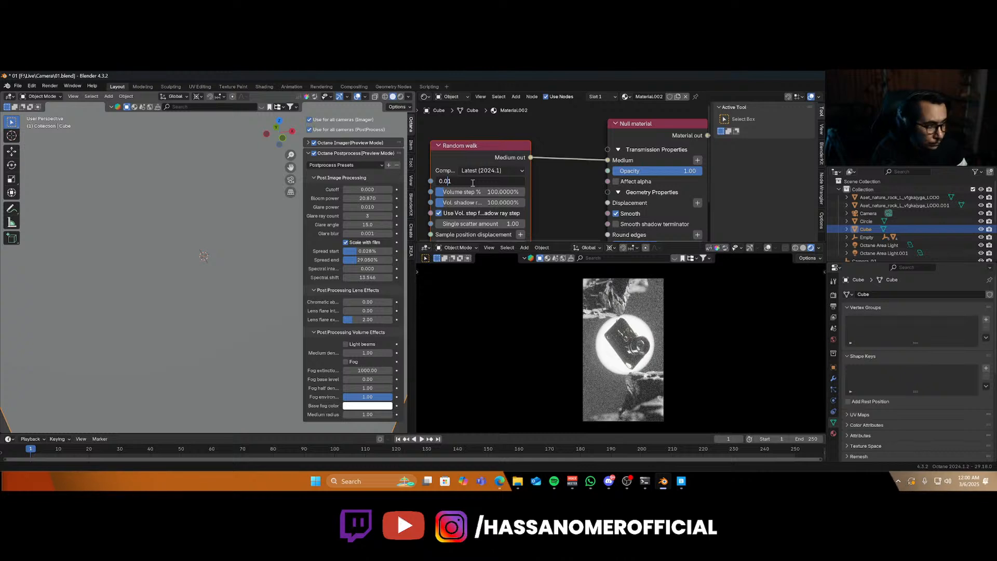
key(Return)
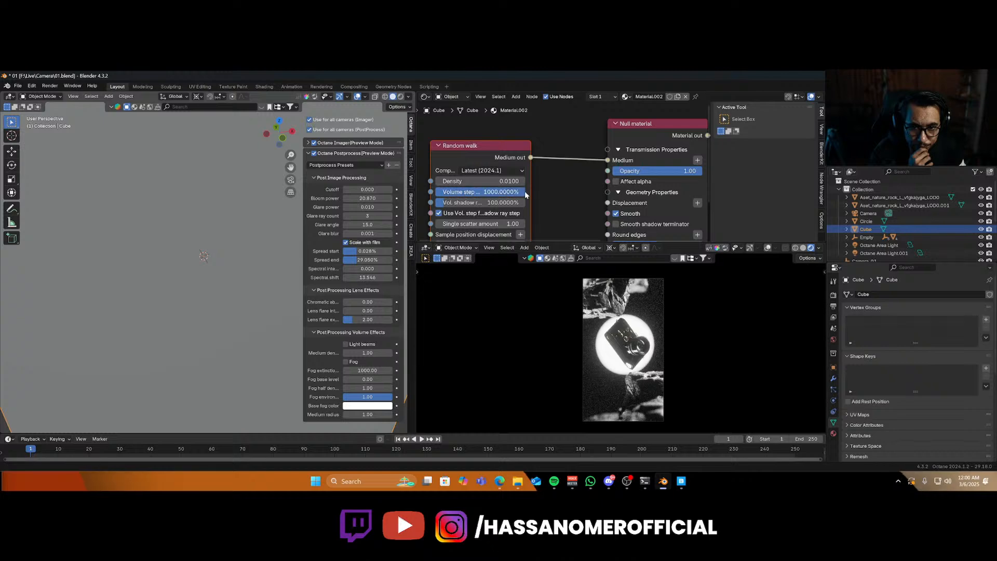
Set the random walk's volume step and shadow ray step to 1000% and change its albedo color.
middle_drag(526, 194, 534, 140)
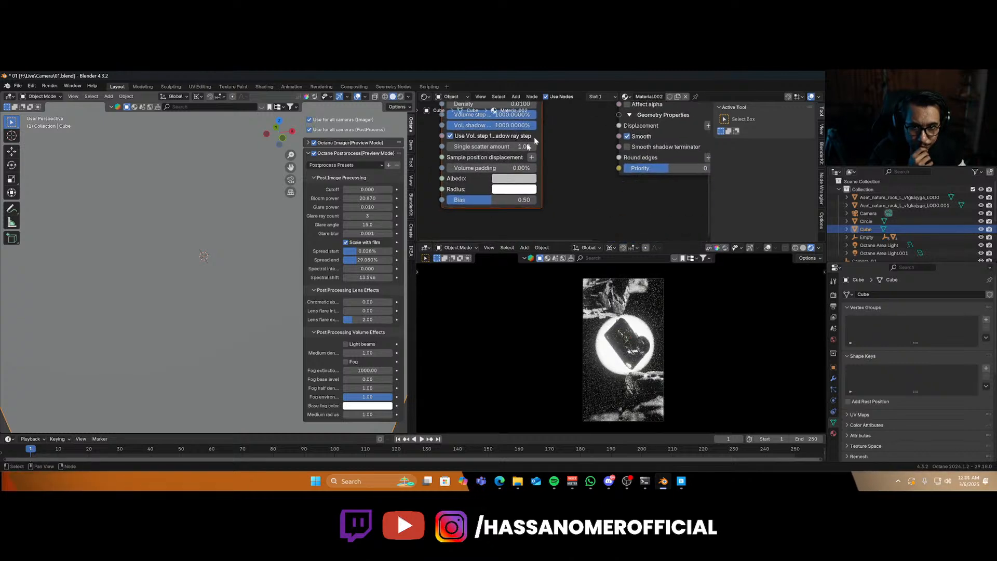
click(511, 179)
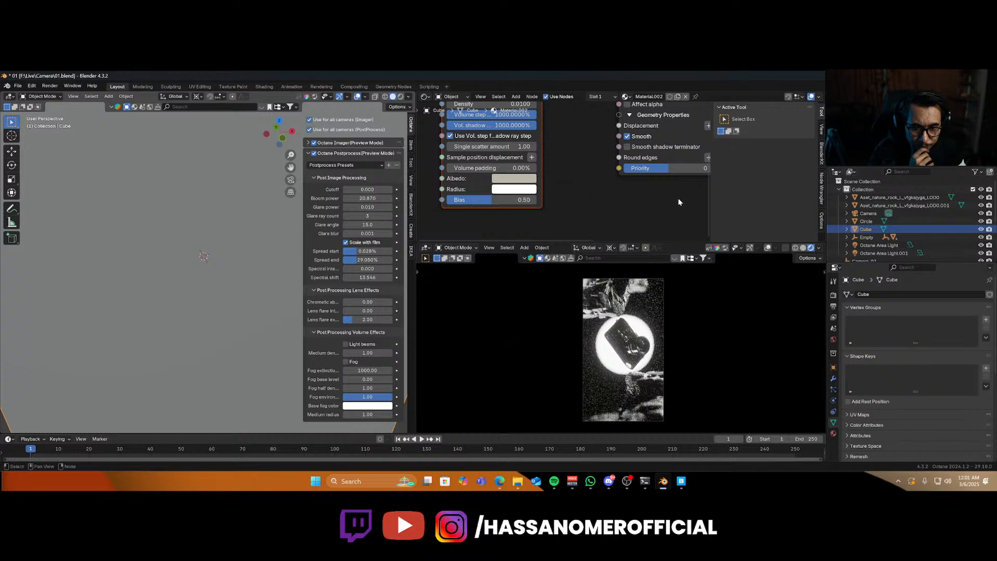
middle_drag(574, 208, 547, 211)
scroll(566, 209, down, 4)
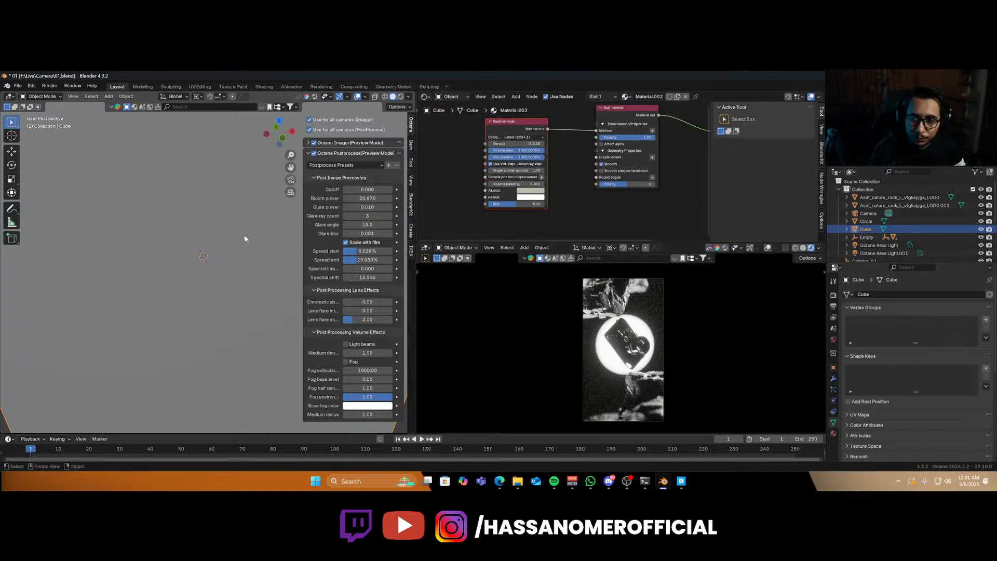
Delete the fog cube and start adding a volume by importing an OpenVDB file.
key(Delete)
key(shift+a)
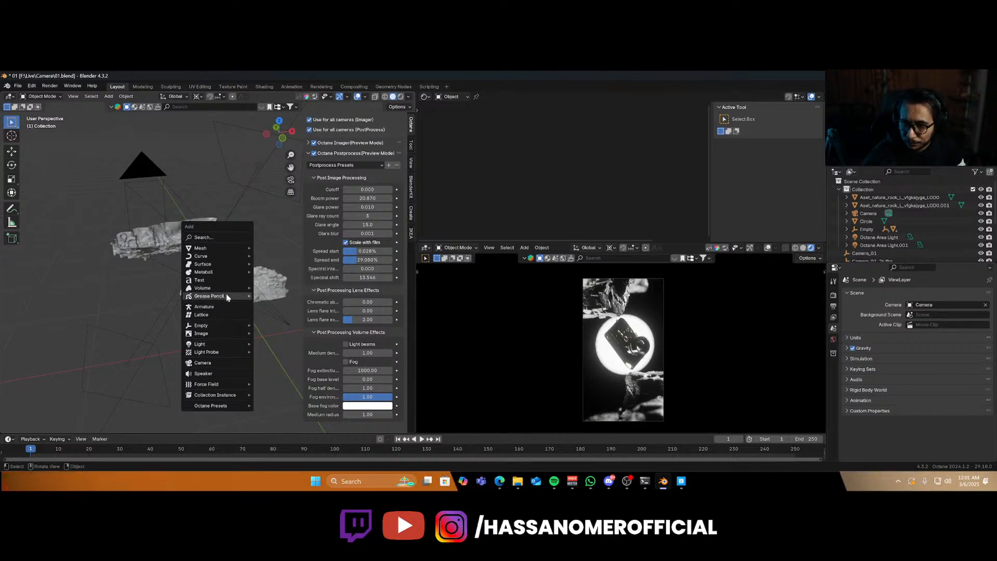
mouse_move(232, 289)
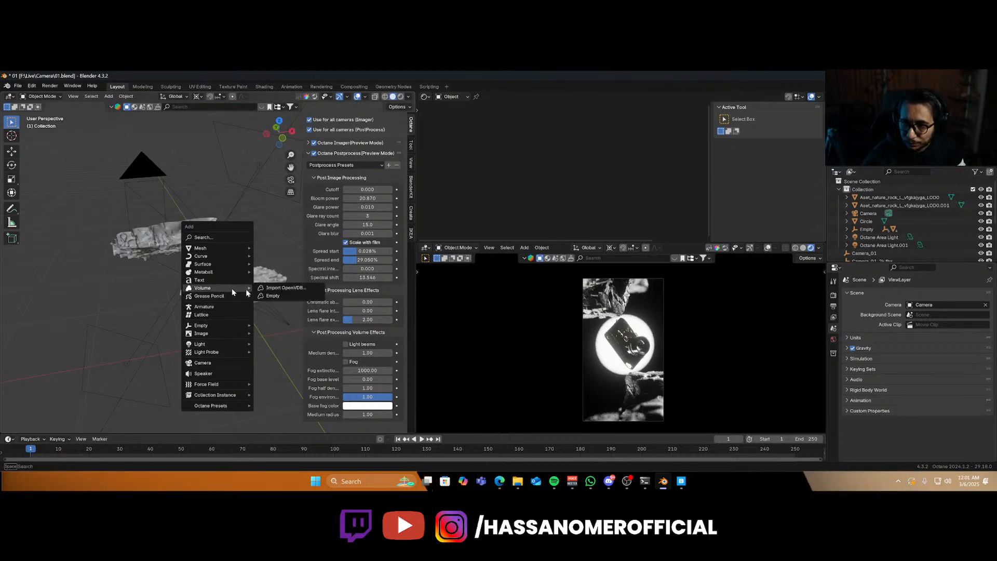
click(285, 288)
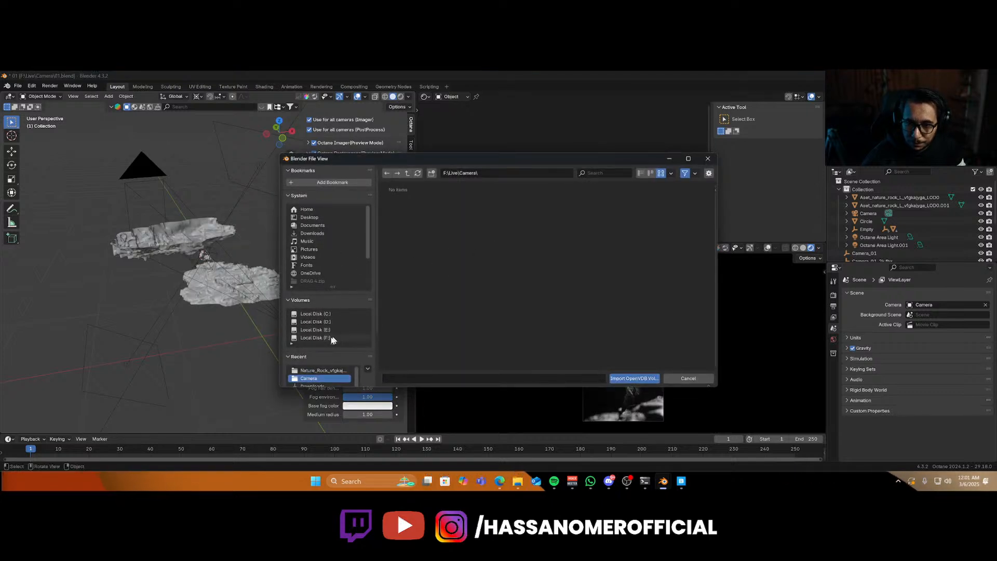
Browse drive F in the file browser and open the Blender assets folder.
click(315, 338)
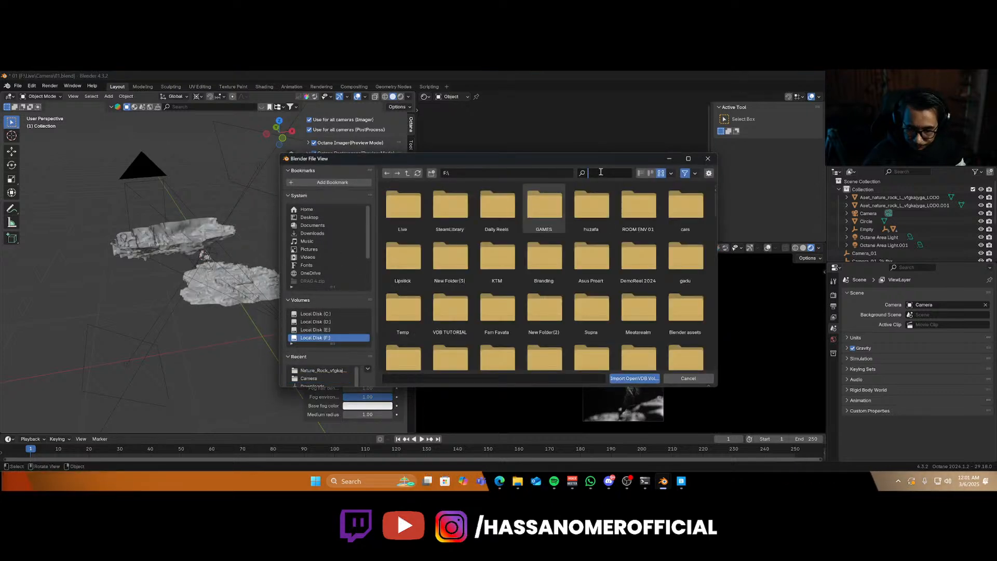
text(ass)
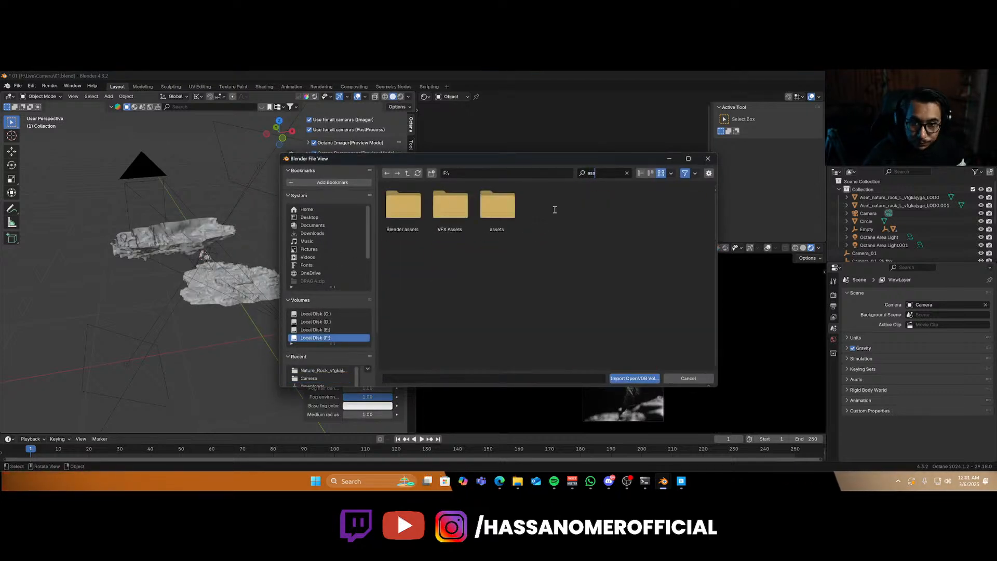
double_click(494, 216)
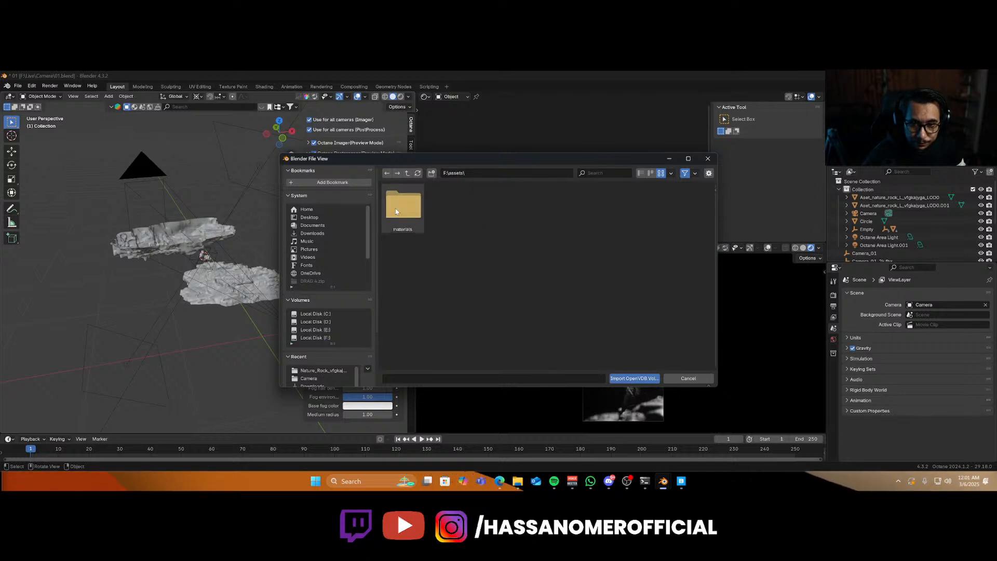
key(BackSpace)
click(597, 173)
text(ass)
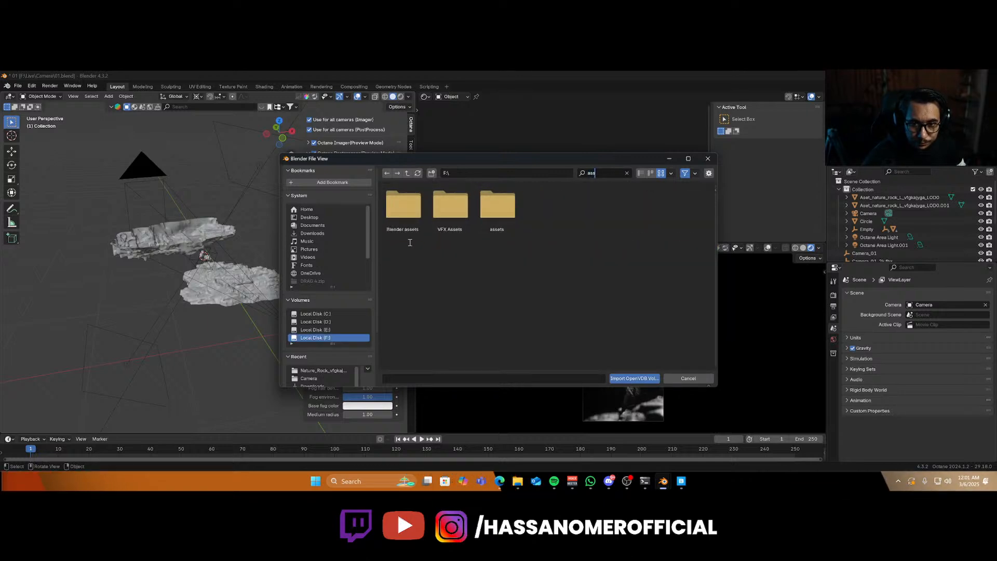
double_click(401, 216)
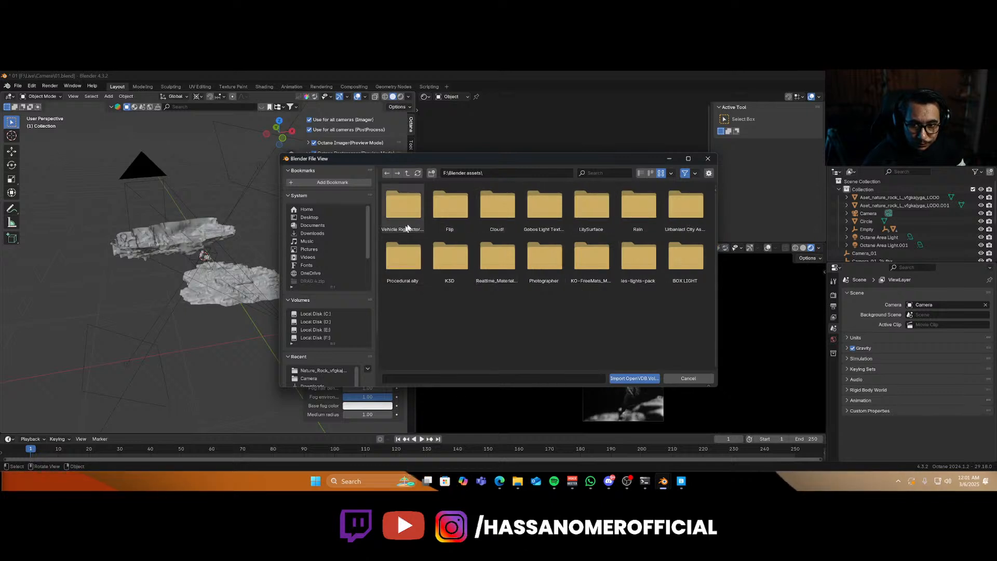
Open the Cloud volumes folder and import the Altostratus_09.vdb file.
click(495, 218)
double_click(495, 218)
double_click(403, 204)
scroll(519, 286, down, 5)
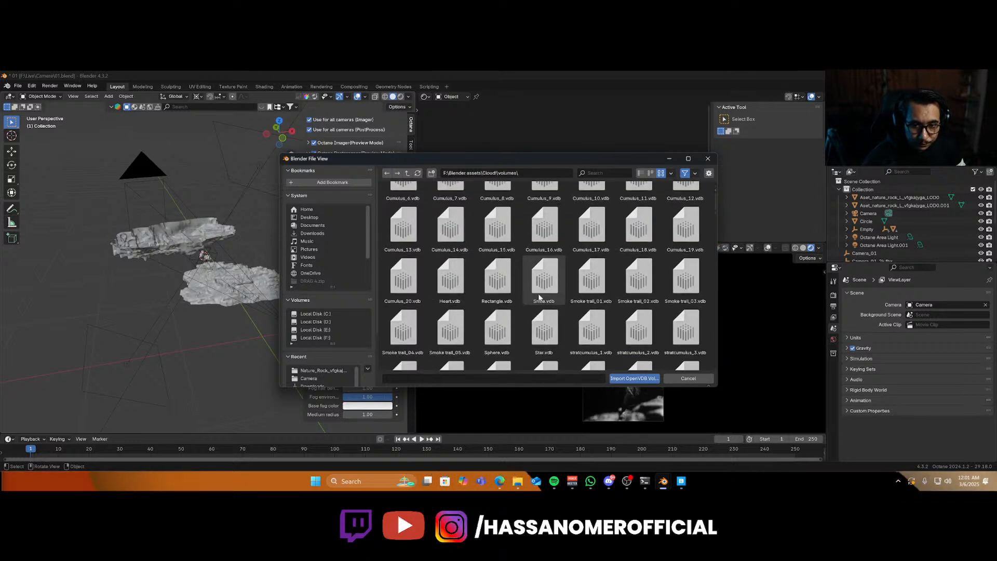
scroll(538, 298, down, 4)
click(496, 330)
scroll(535, 329, down, 8)
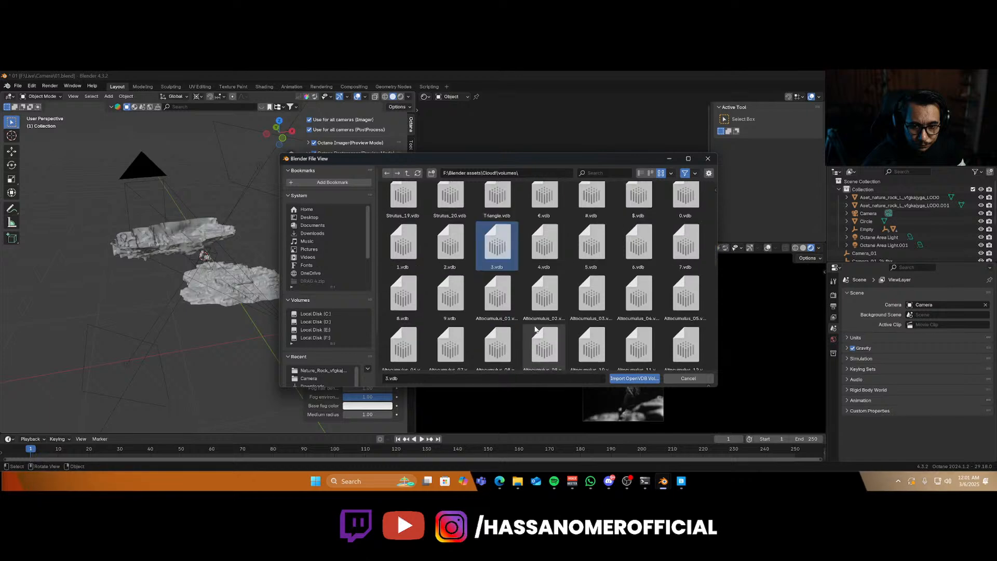
double_click(497, 332)
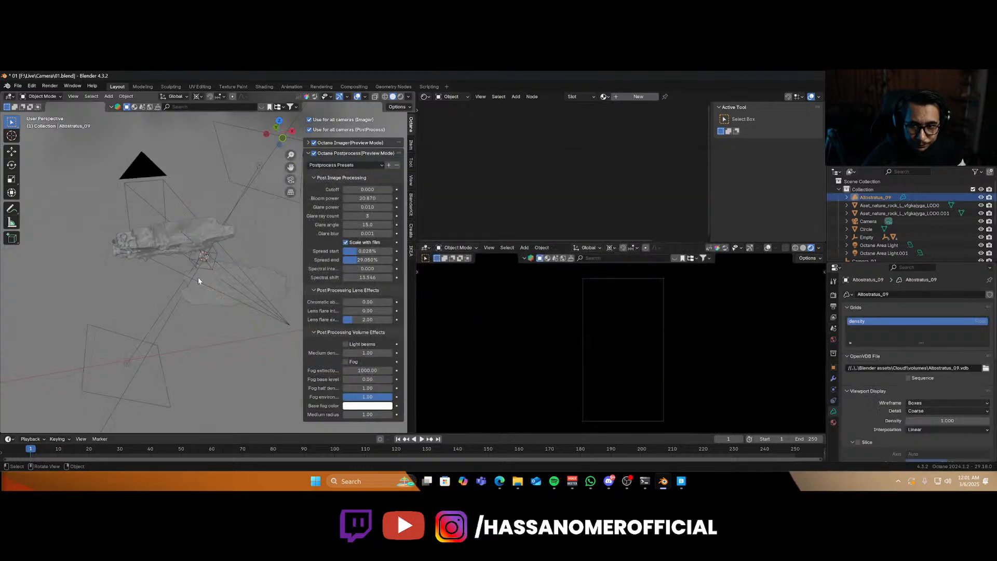
Scale the imported cloud volume down to about 0.057 and lower it about 0.33 m along Z.
key(s)
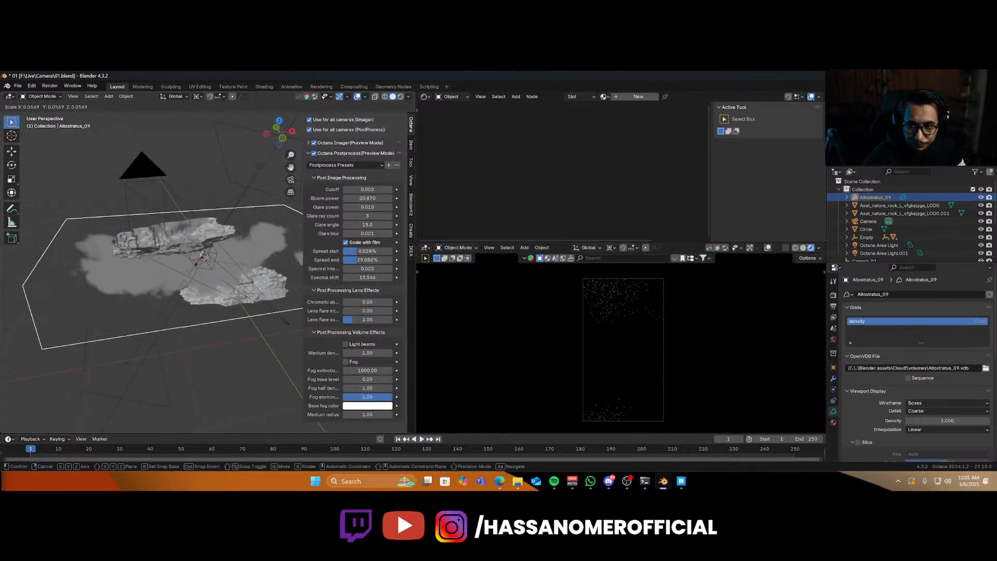
click(214, 296)
key(g)
key(z)
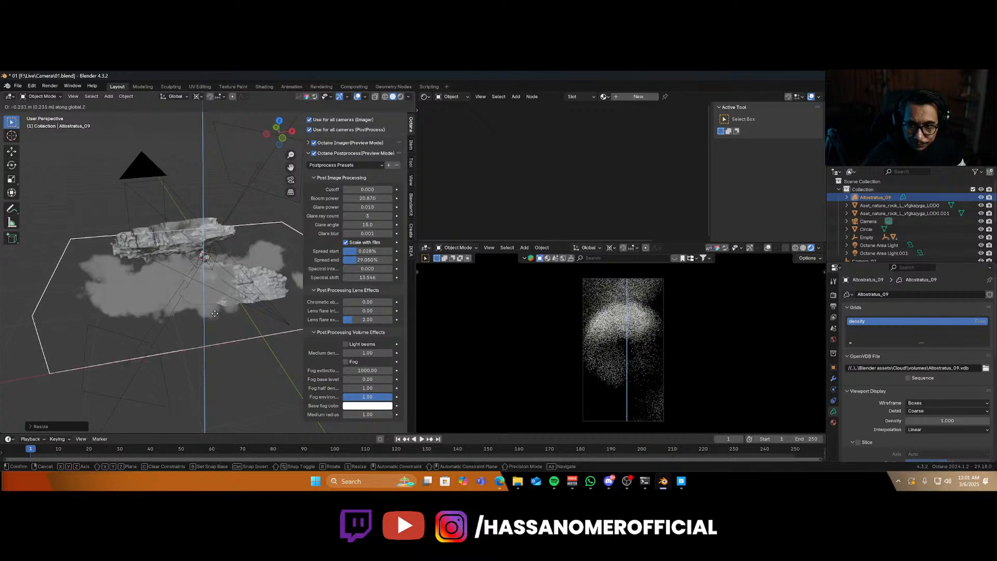
click(215, 314)
Create a new material for the cloud volume and brighten its medium's scattering color.
click(638, 96)
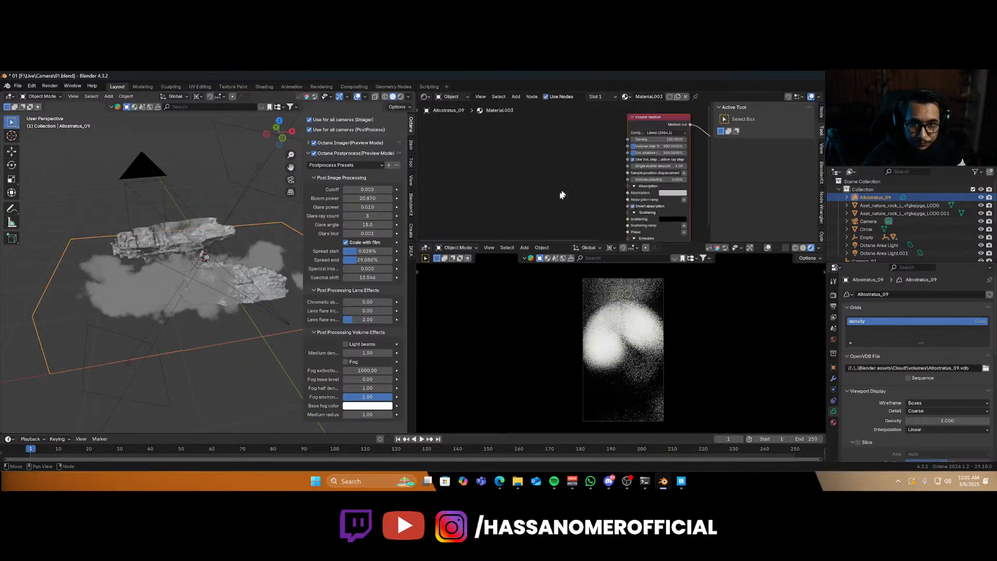
scroll(557, 196, down, 3)
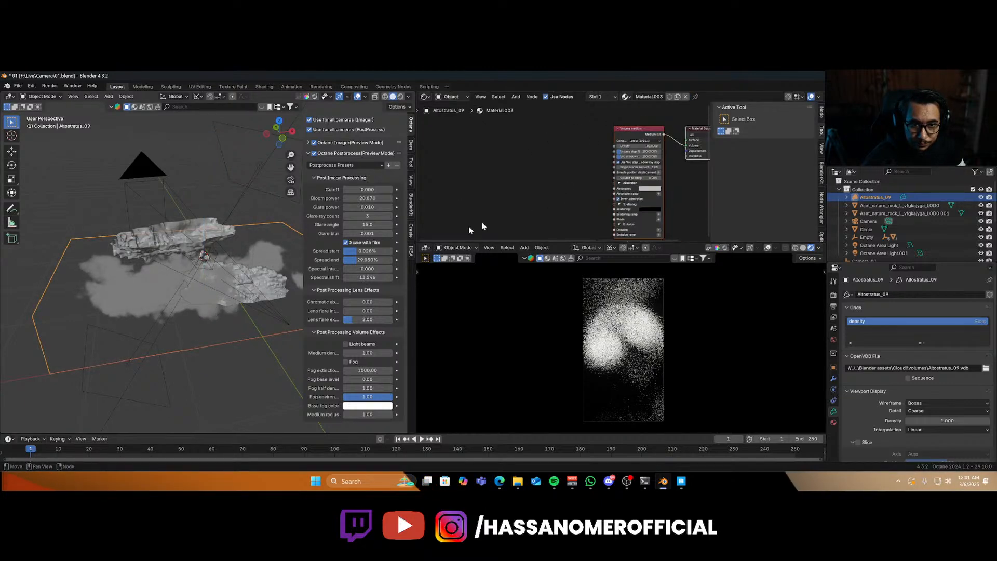
click(651, 210)
drag(685, 147, 685, 131)
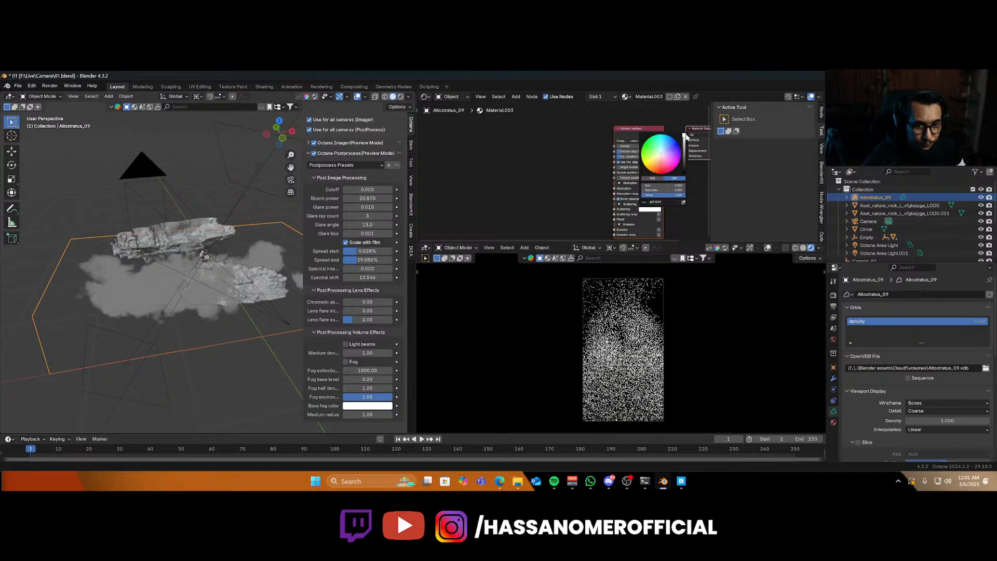
Switch to the camera view, turn off the scene camera's autofocus and set its focus object to the vintage camera model.
key(Right)
scroll(137, 269, up, 1)
key(KP_0)
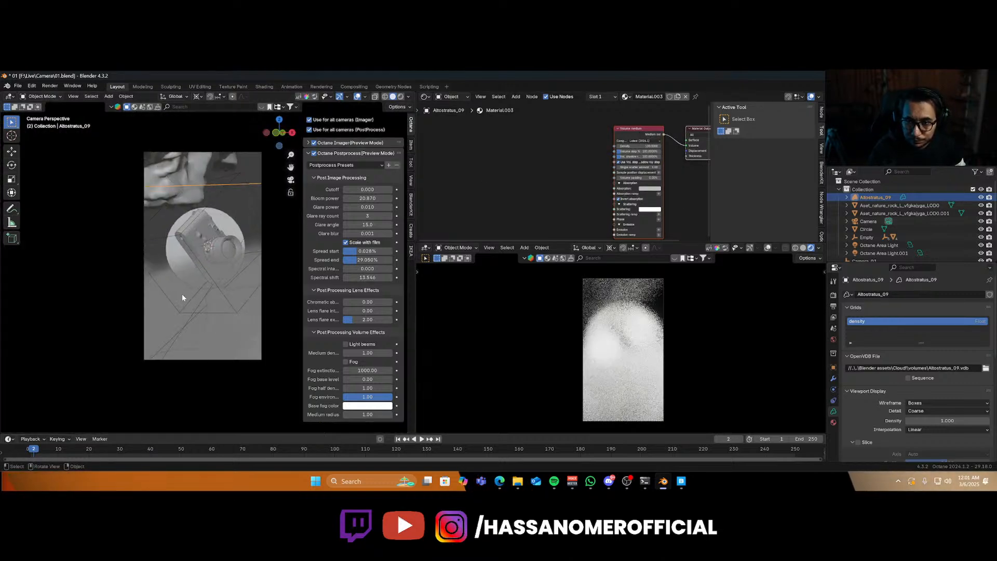
click(262, 291)
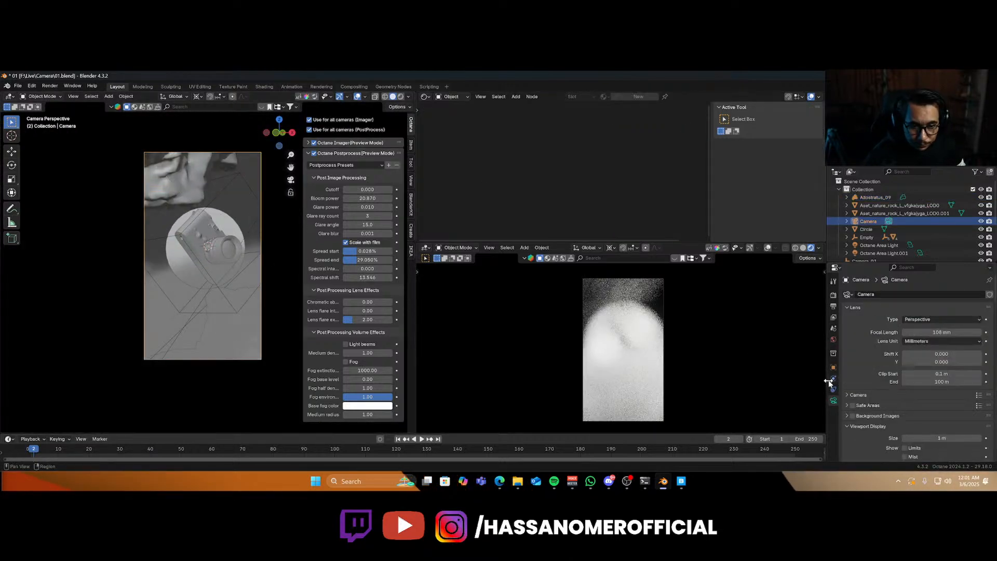
scroll(862, 403, down, 10)
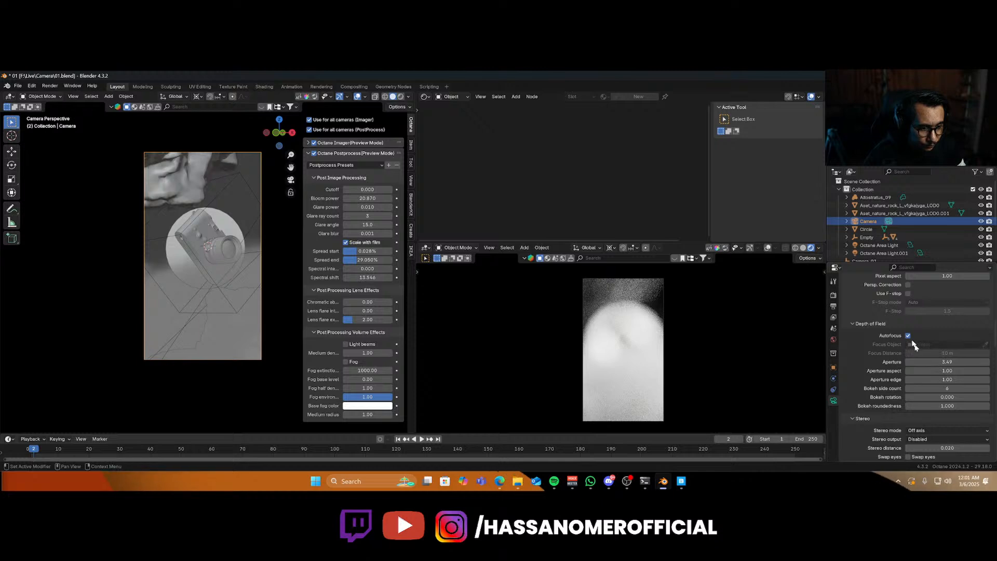
click(908, 335)
click(985, 344)
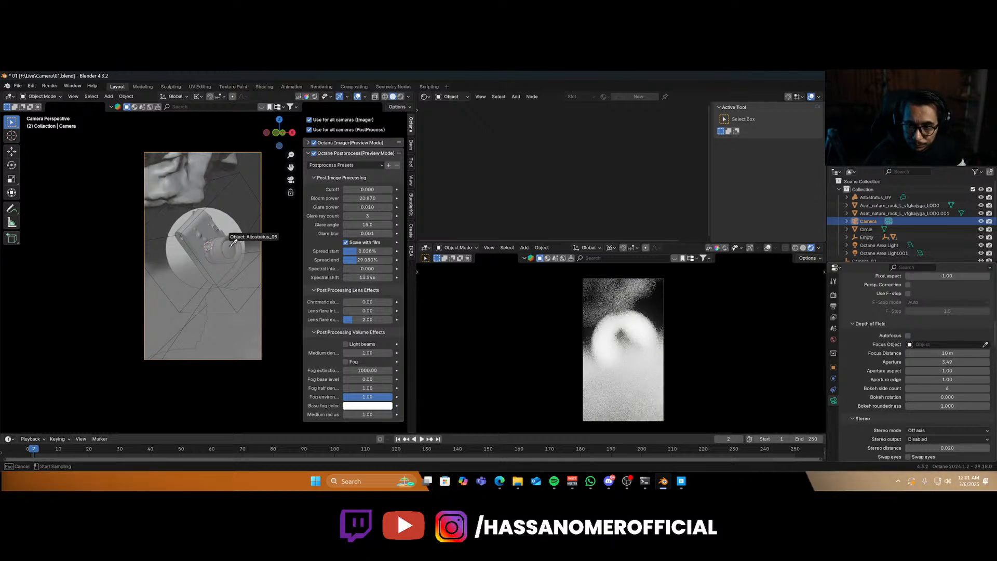
click(234, 242)
click(251, 292)
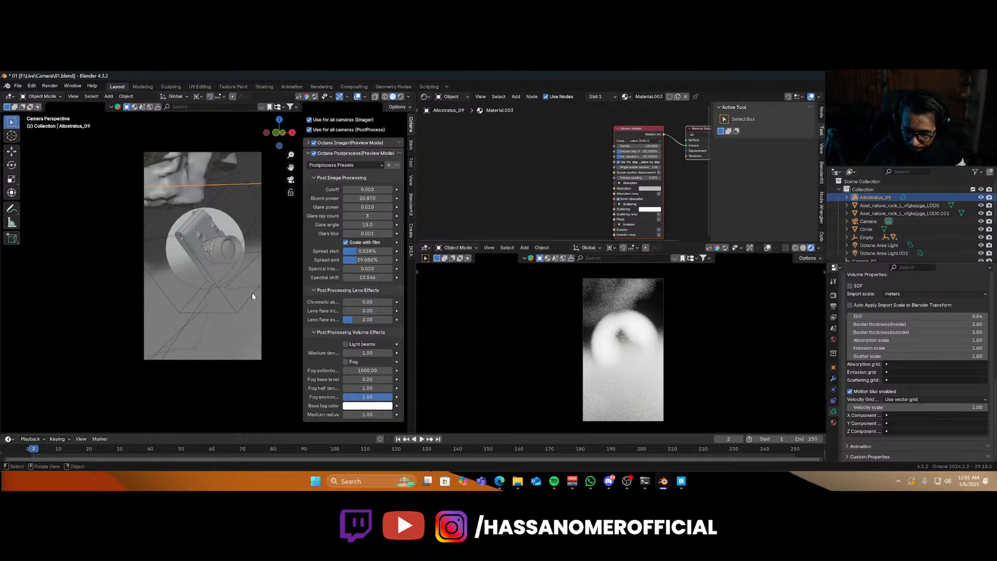
key(h)
click(243, 153)
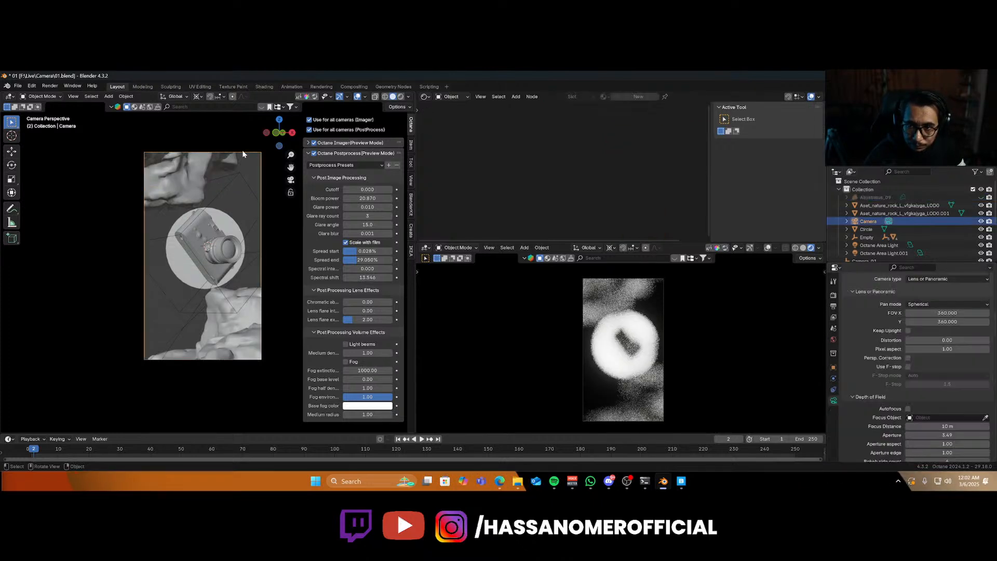
click(985, 418)
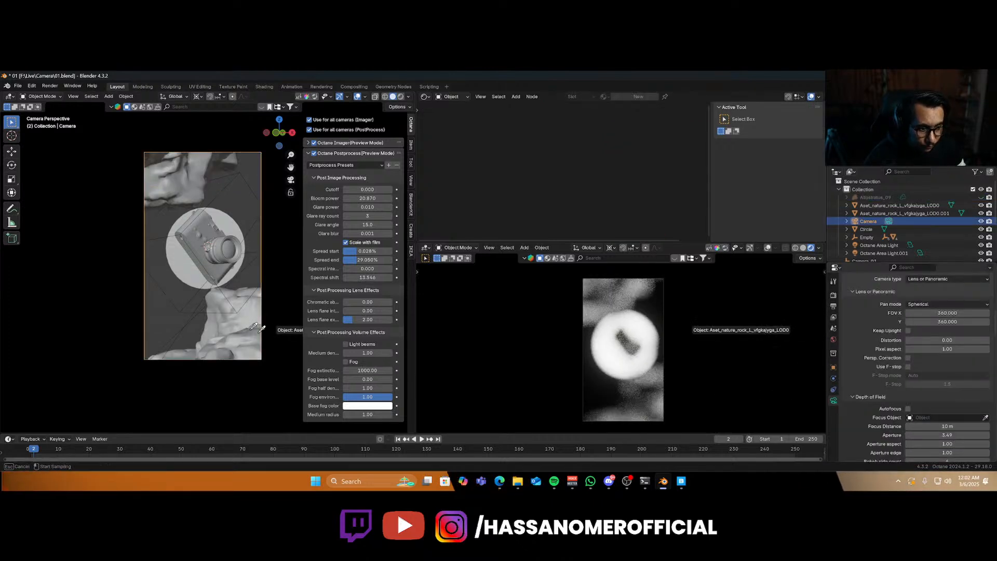
click(234, 245)
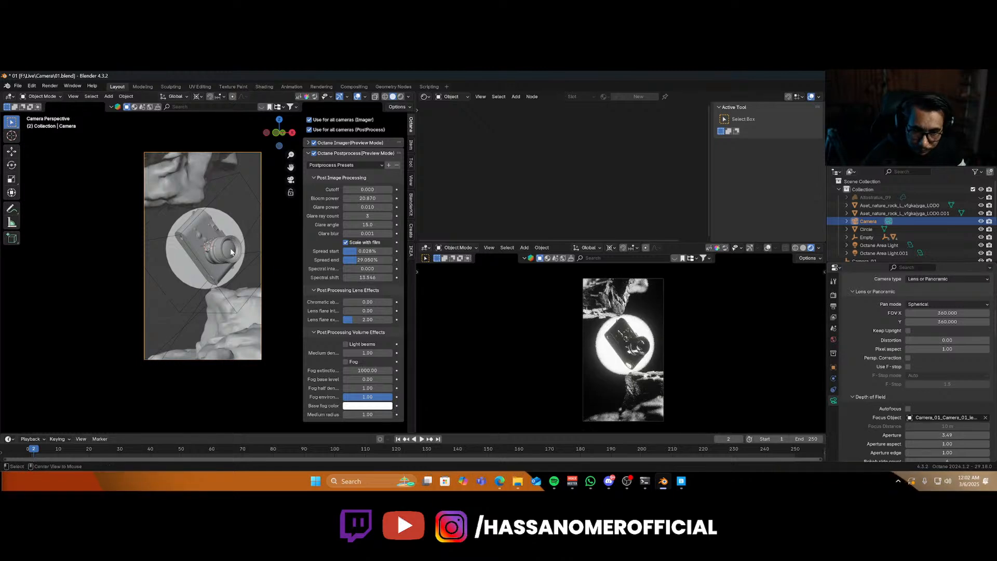
Rotate the cloud volume about -47° around Z and about 5° around X.
click(227, 327)
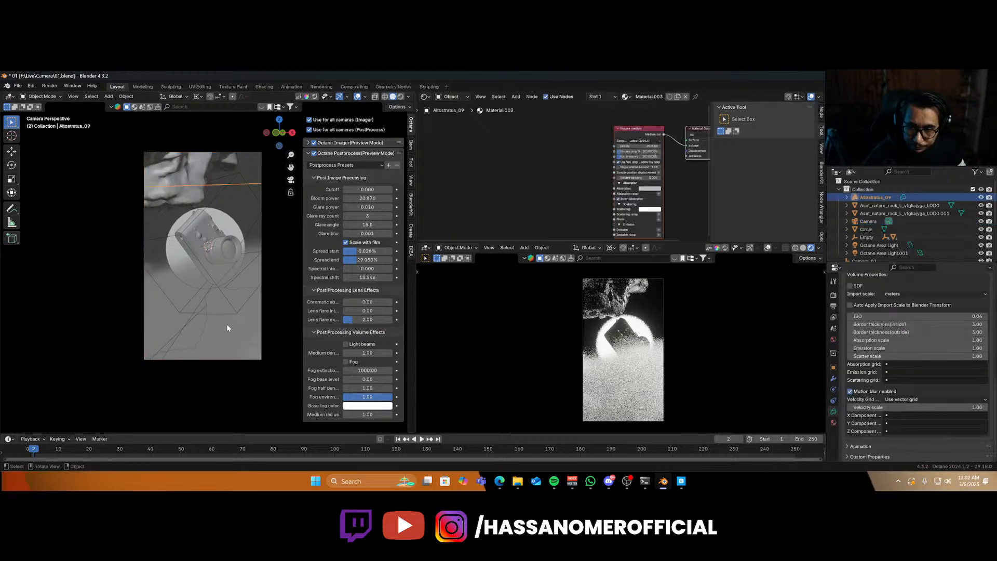
middle_drag(227, 323, 196, 350)
key(r)
key(z)
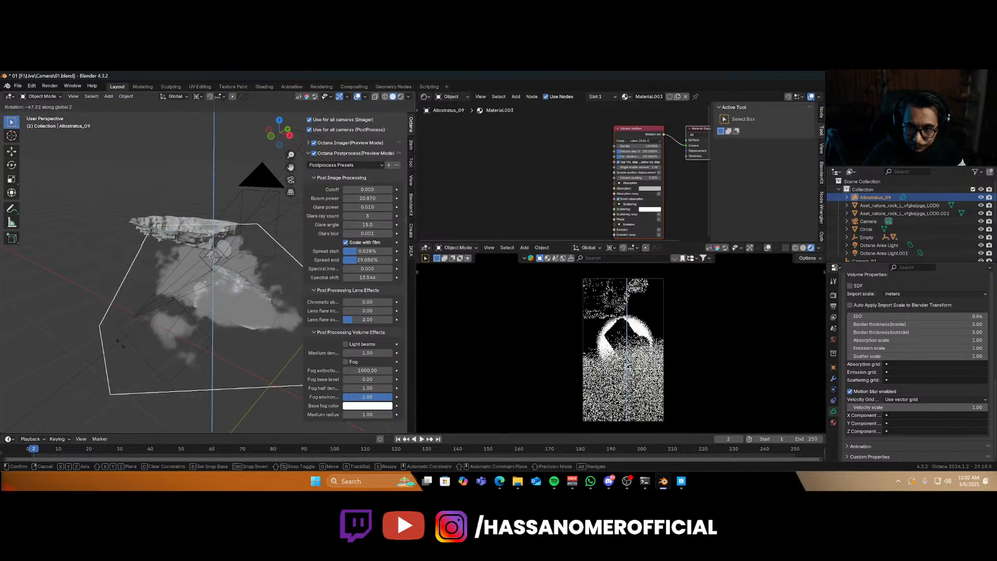
click(118, 336)
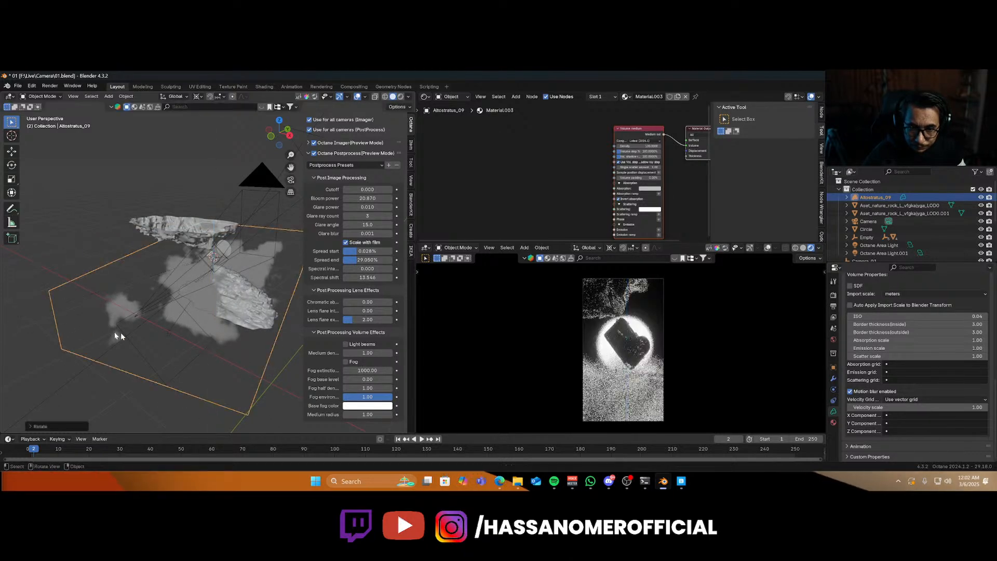
key(r)
key(x)
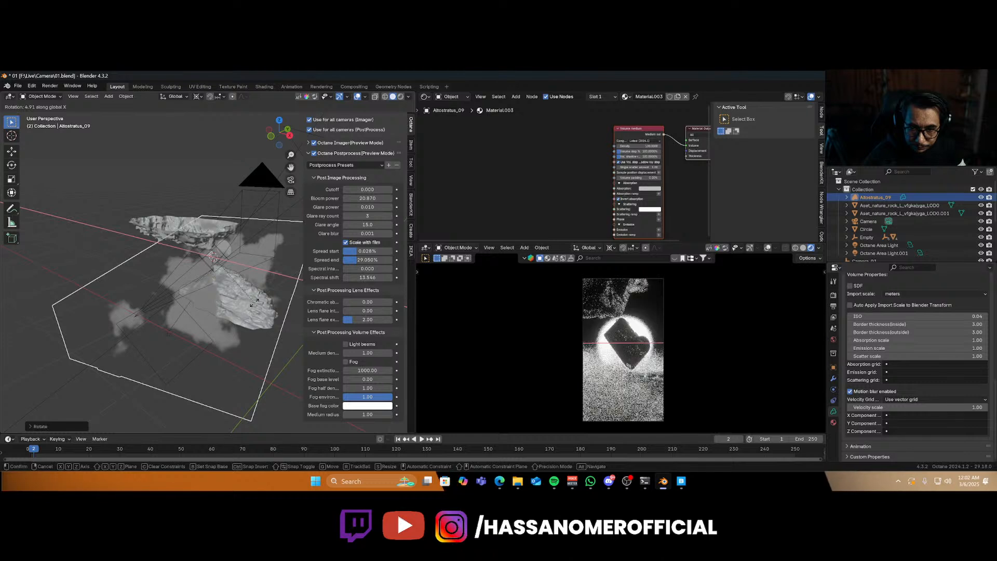
click(255, 303)
Set the cloud medium's density to 0.1.
scroll(597, 177, up, 2)
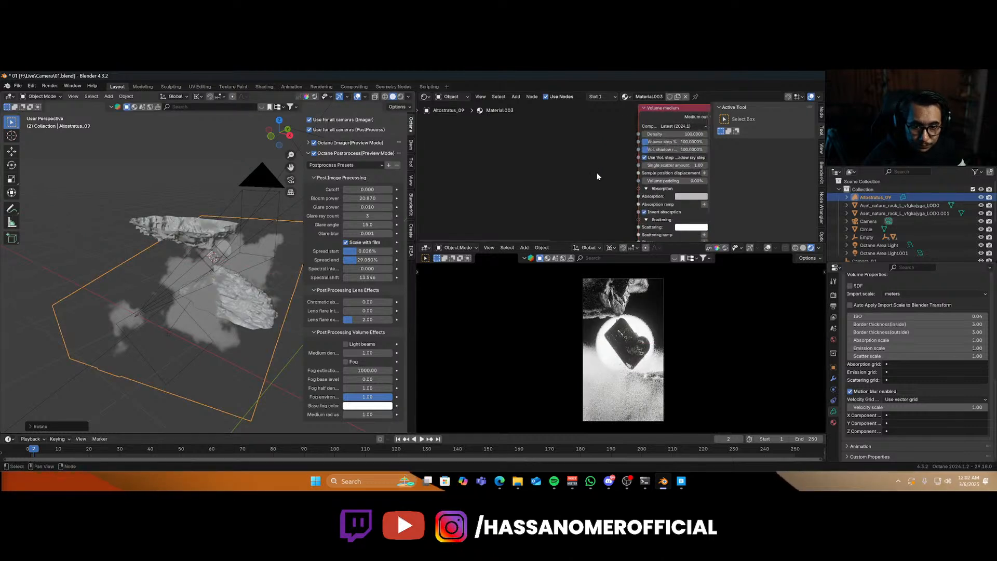
middle_drag(599, 176, 501, 170)
scroll(501, 171, up, 3)
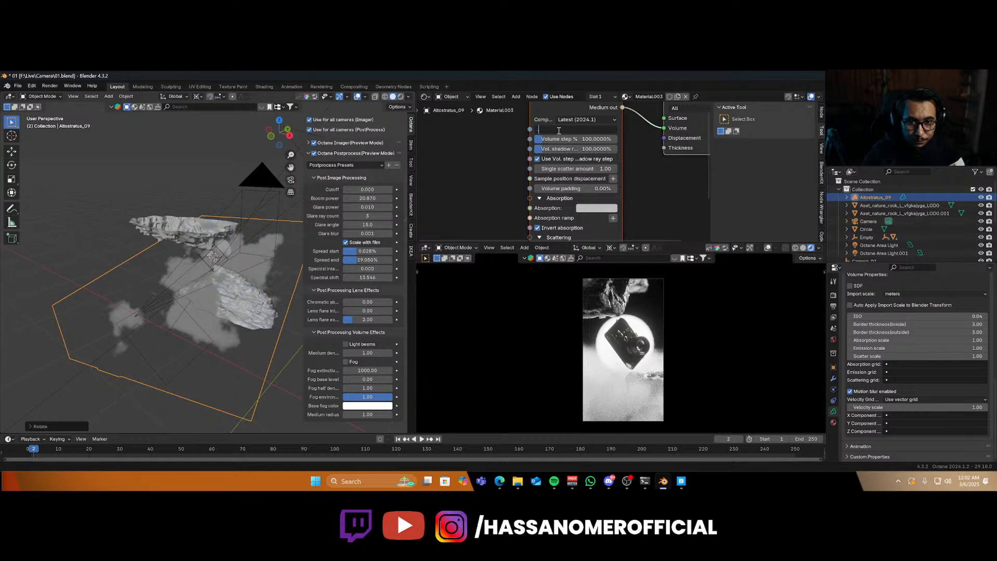
key(Return)
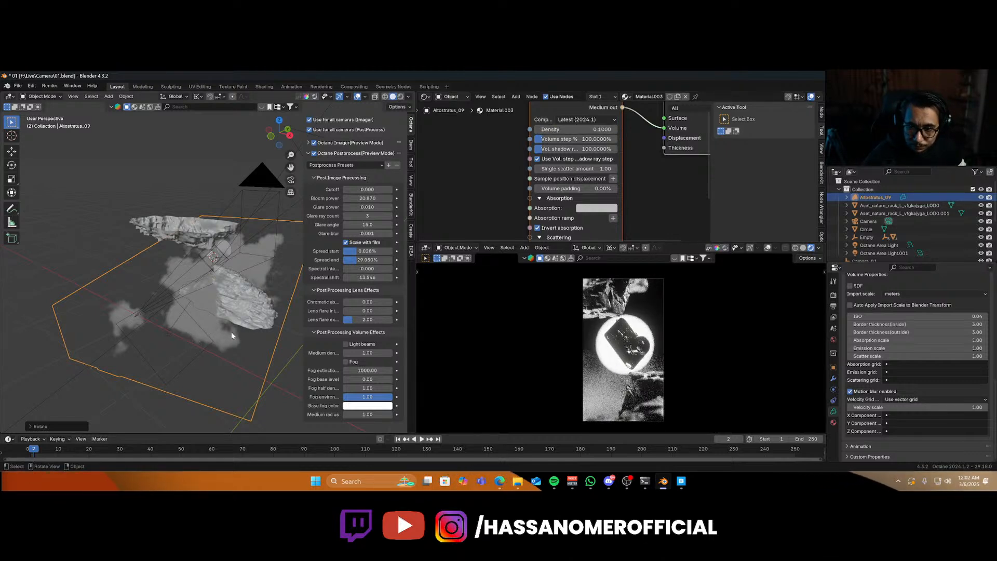
Nudge the cloud volume along Z and save the file.
key(g)
key(z)
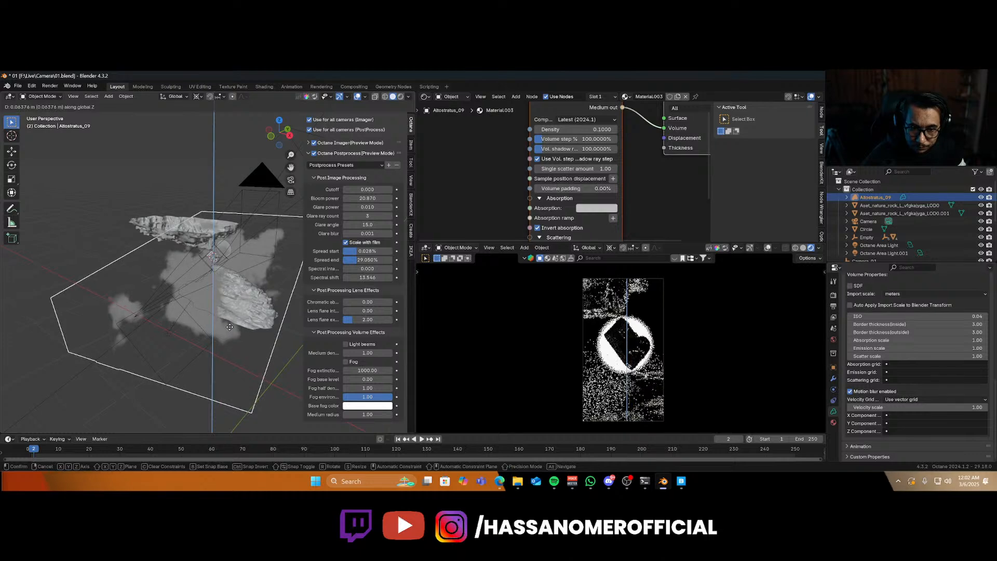
click(230, 330)
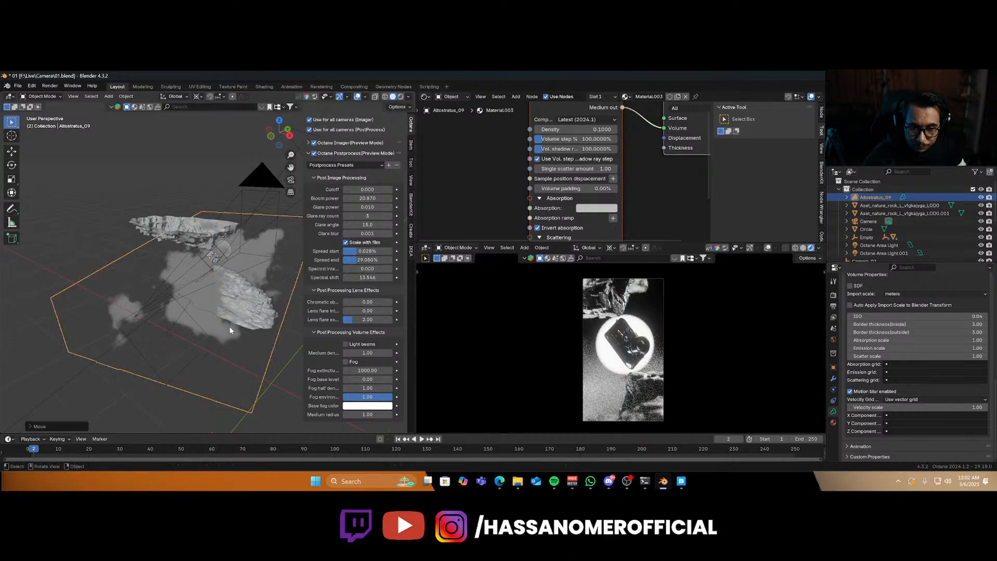
key(ctrl+s)
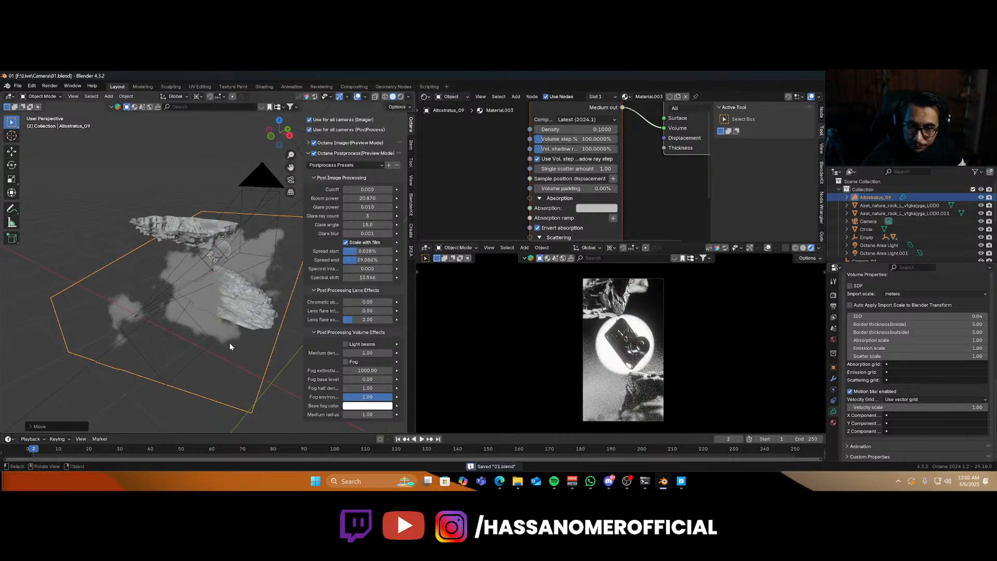
Select the glowing circle disc behind the camera model and scale it up slightly.
scroll(218, 275, up, 6)
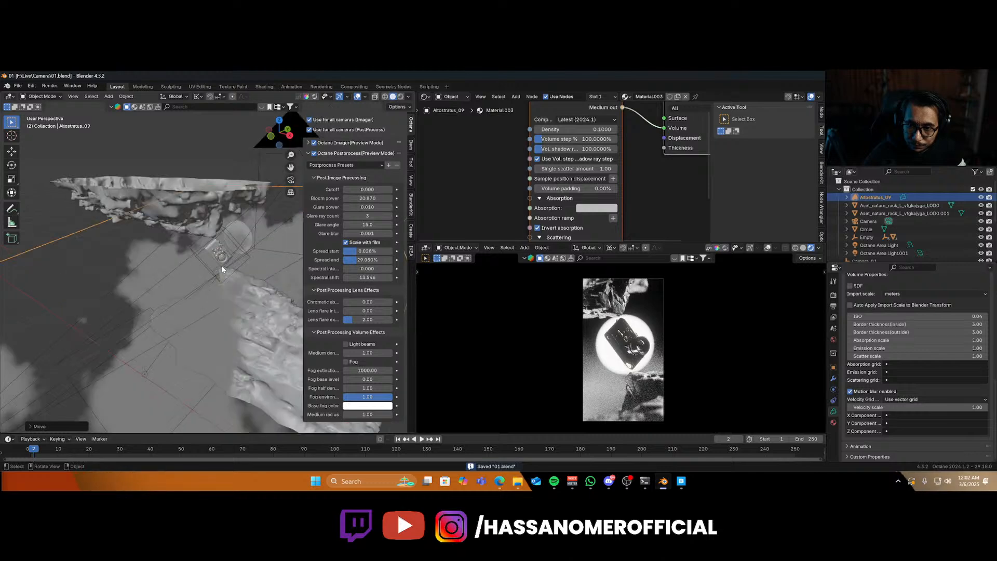
click(247, 227)
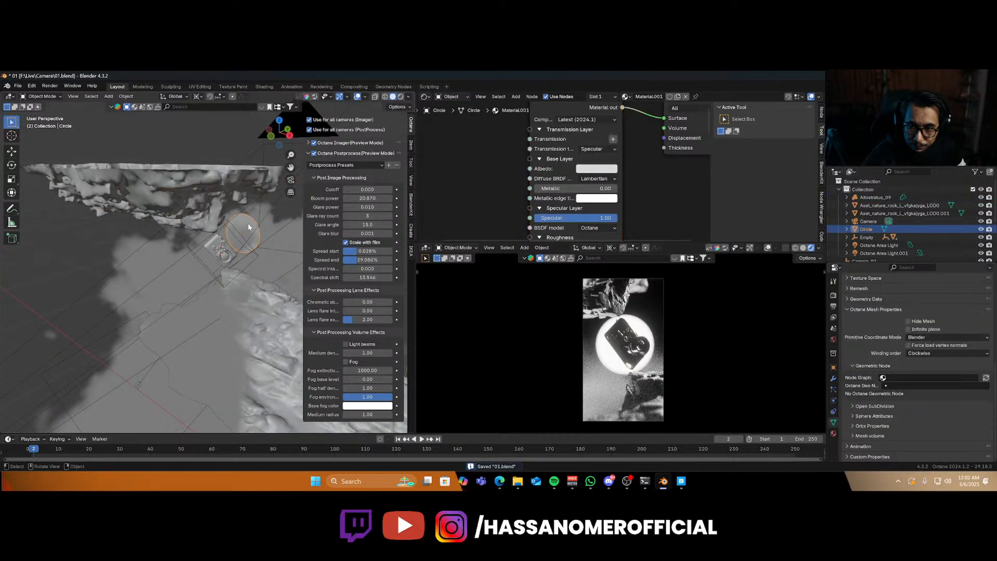
key(g)
key(z)
key(s)
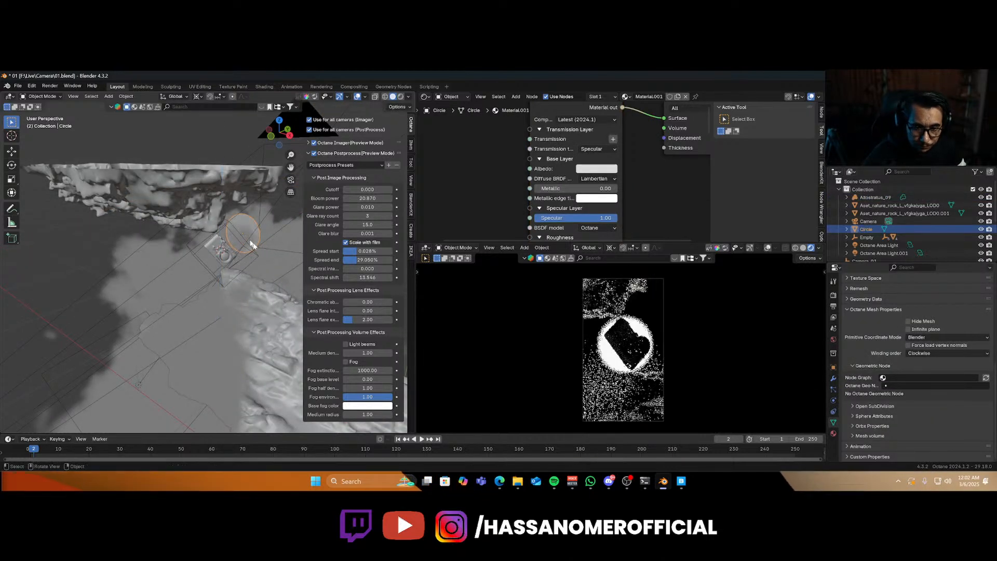
click(259, 260)
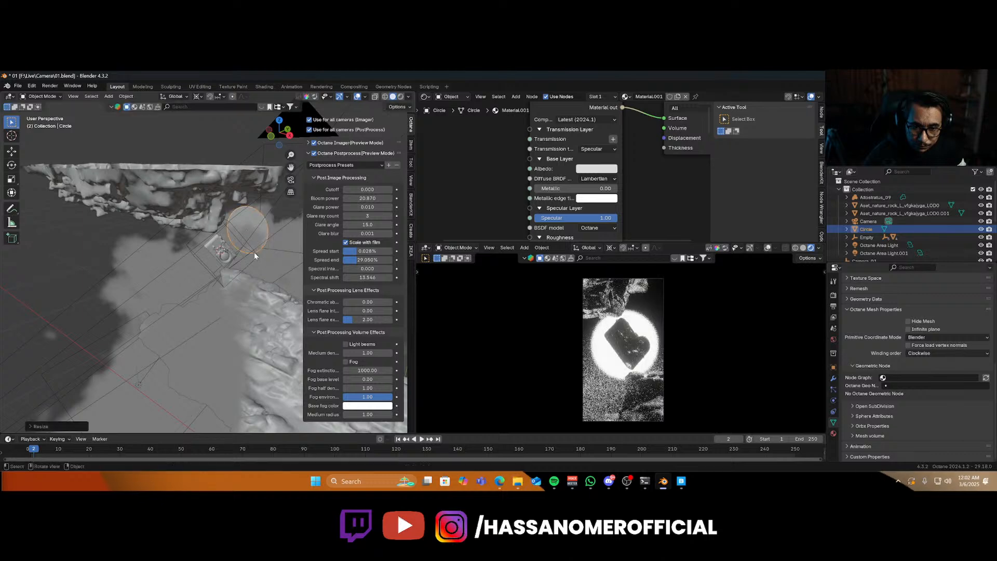
Lower the circle disc slightly along Z and save the file.
key(g)
key(z)
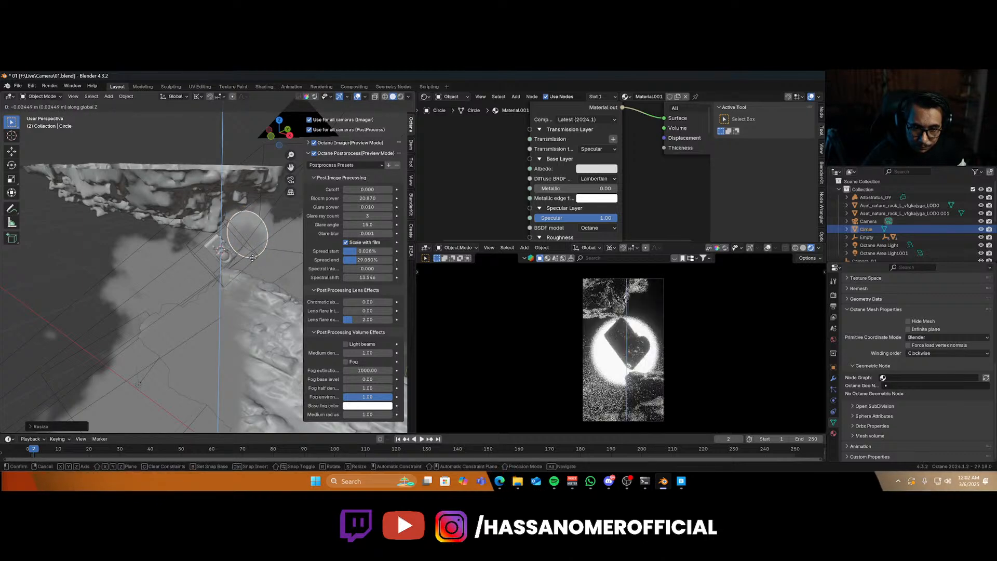
click(252, 258)
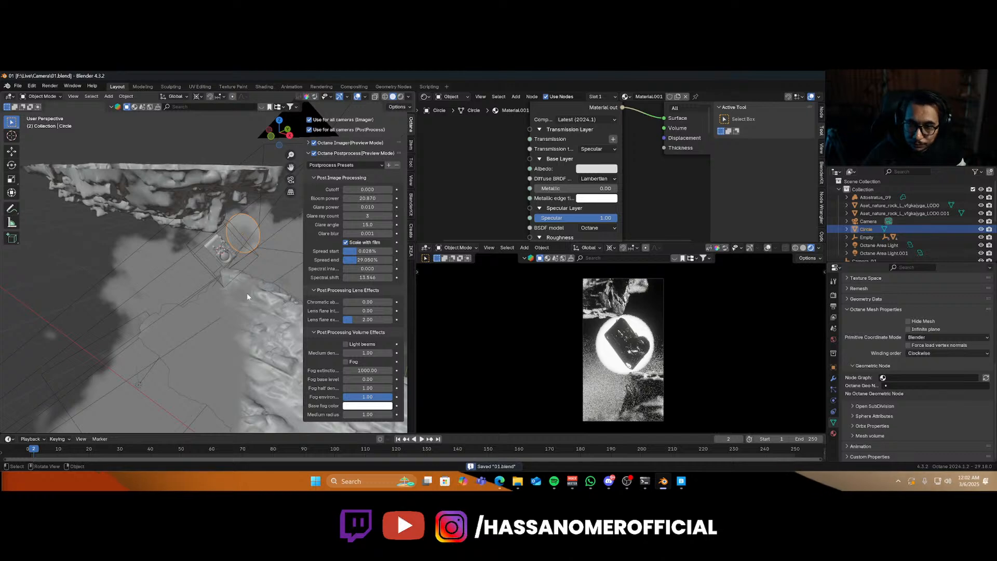
key(ctrl+s)
Move the glowing circle disc along Z and scale it up slightly.
key(g)
key(z)
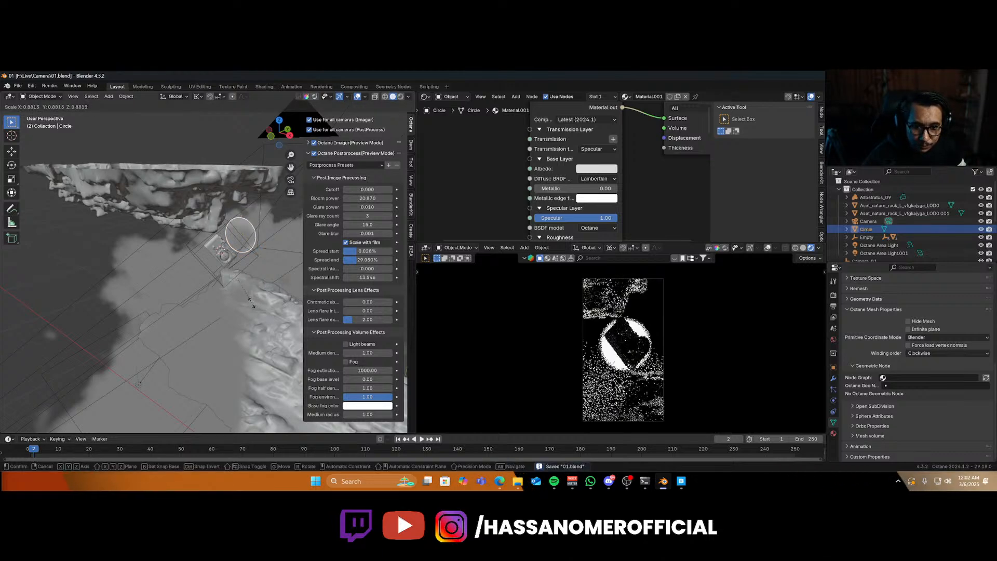
click(262, 303)
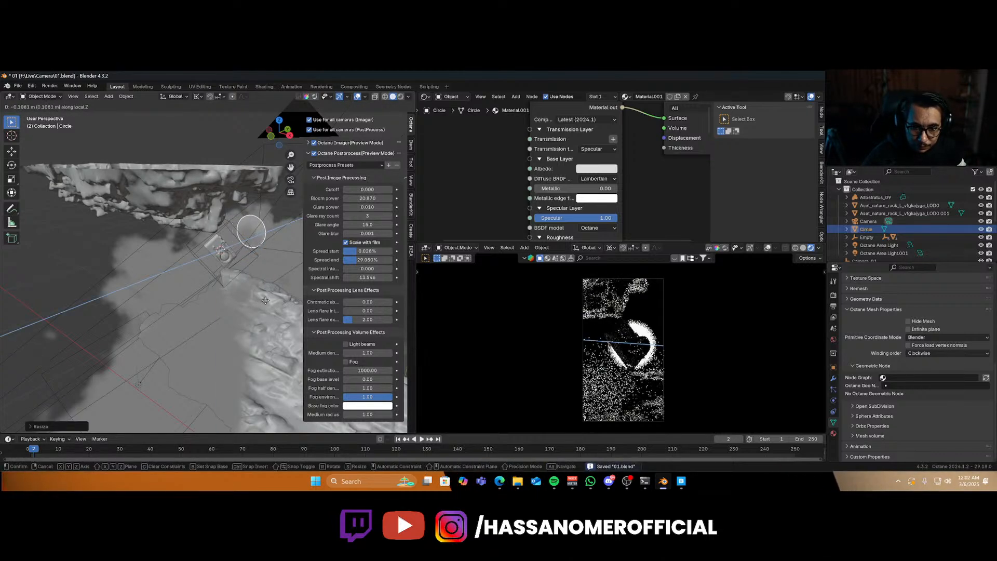
key(s)
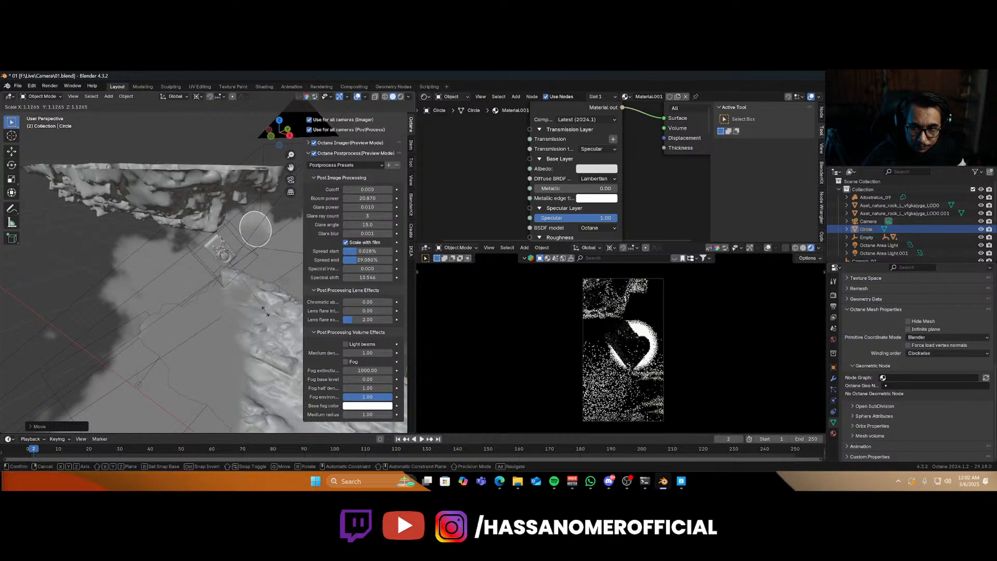
click(268, 321)
Shift the circle disc slightly along X and save the file.
key(g)
key(x)
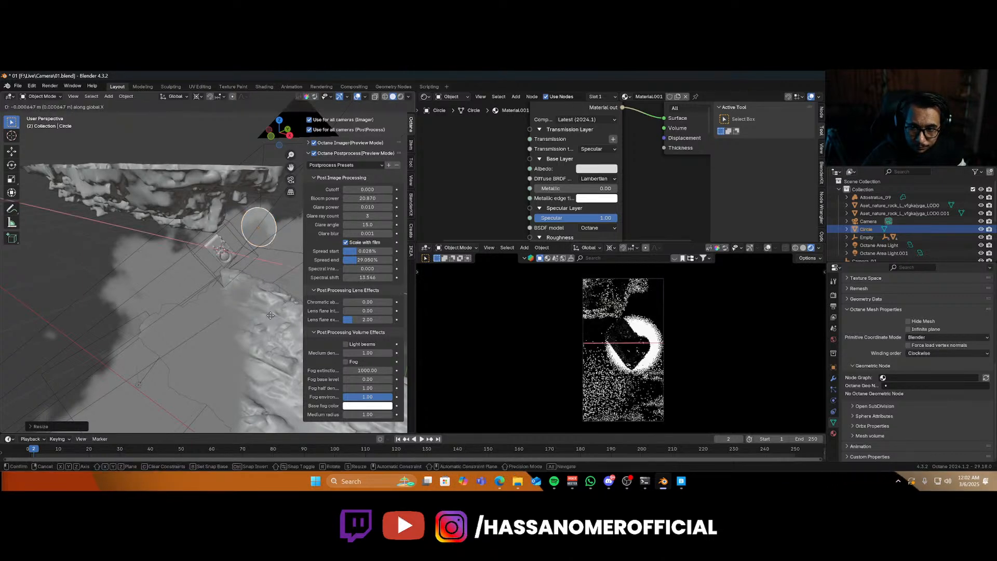
click(266, 316)
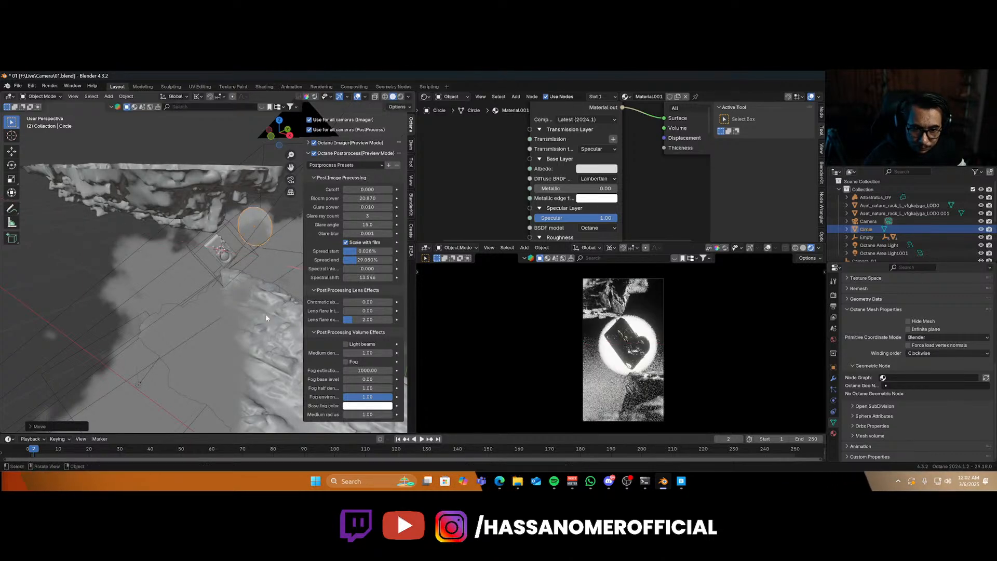
key(ctrl+s)
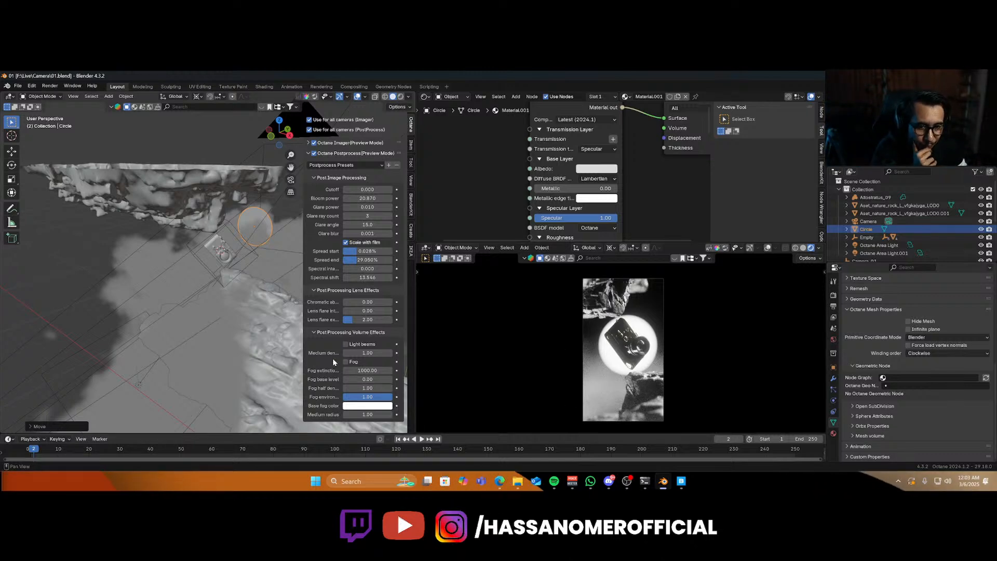
Select the camera body and test its material by temporarily disconnecting and reconnecting a node link.
scroll(658, 346, up, 8)
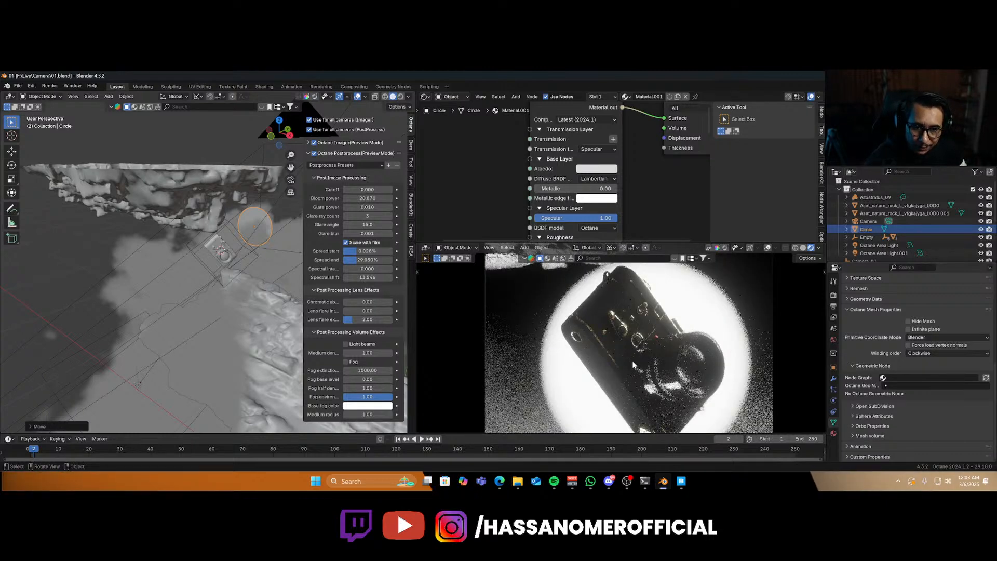
scroll(632, 361, up, 3)
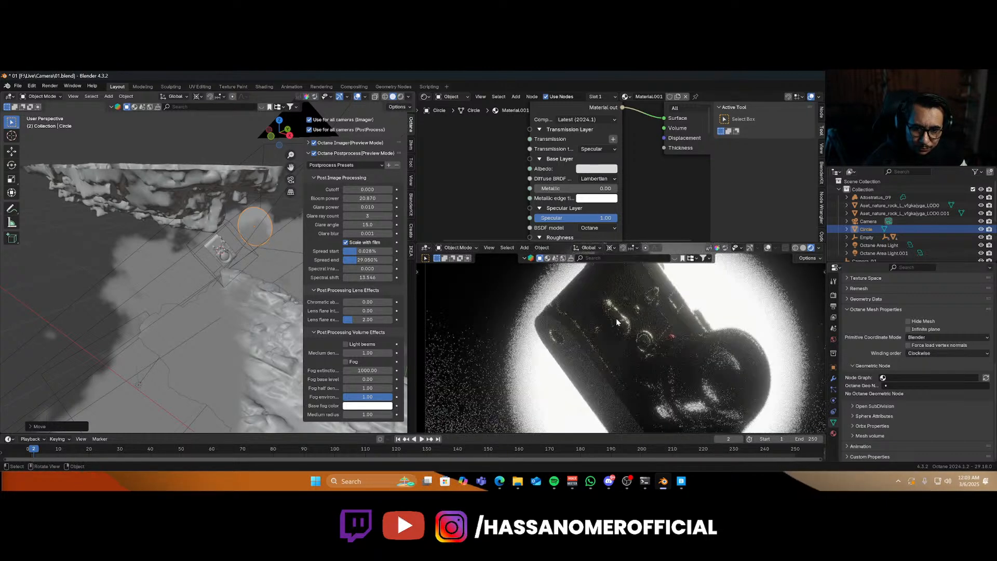
click(218, 265)
scroll(568, 209, down, 5)
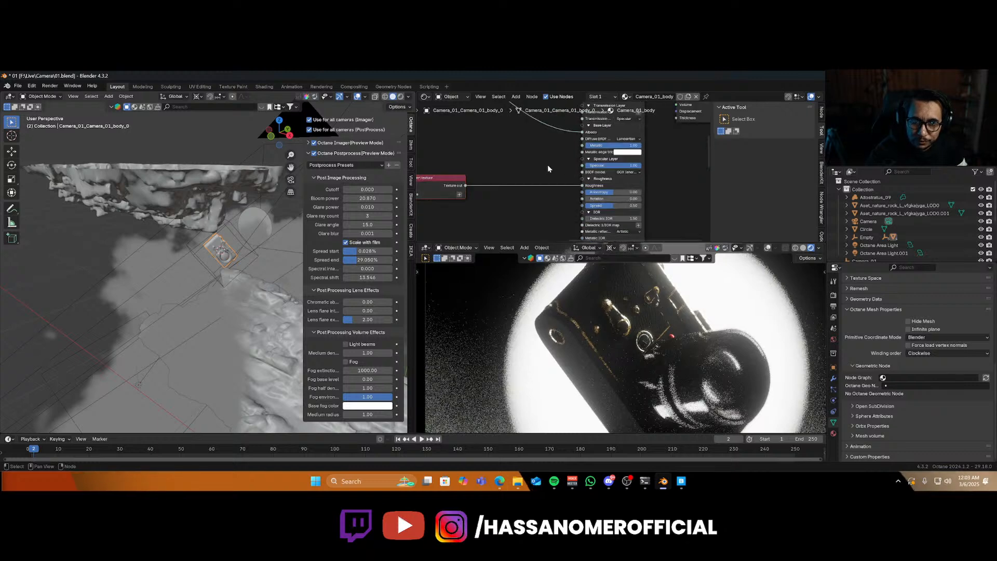
middle_drag(568, 210, 624, 195)
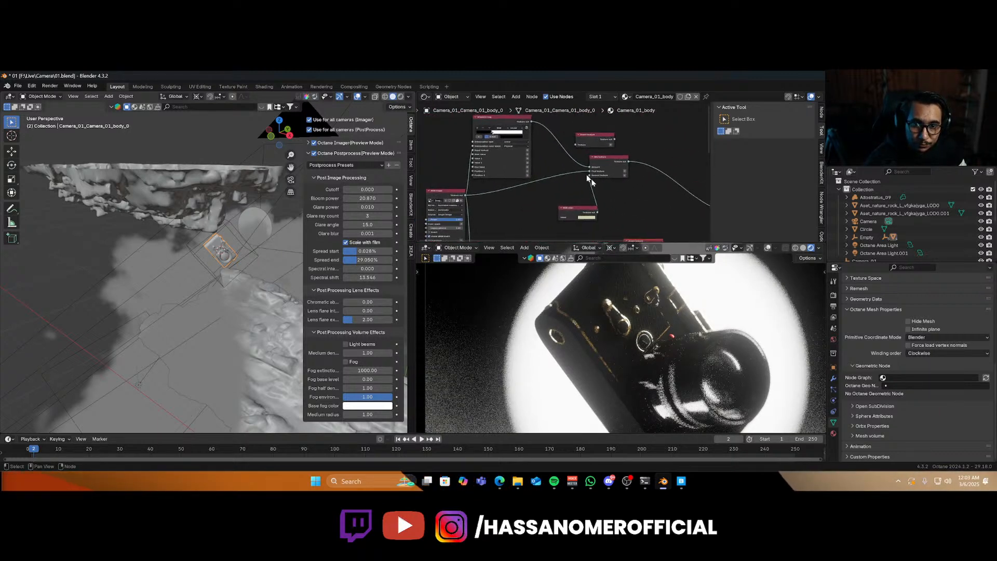
drag(589, 171, 562, 180)
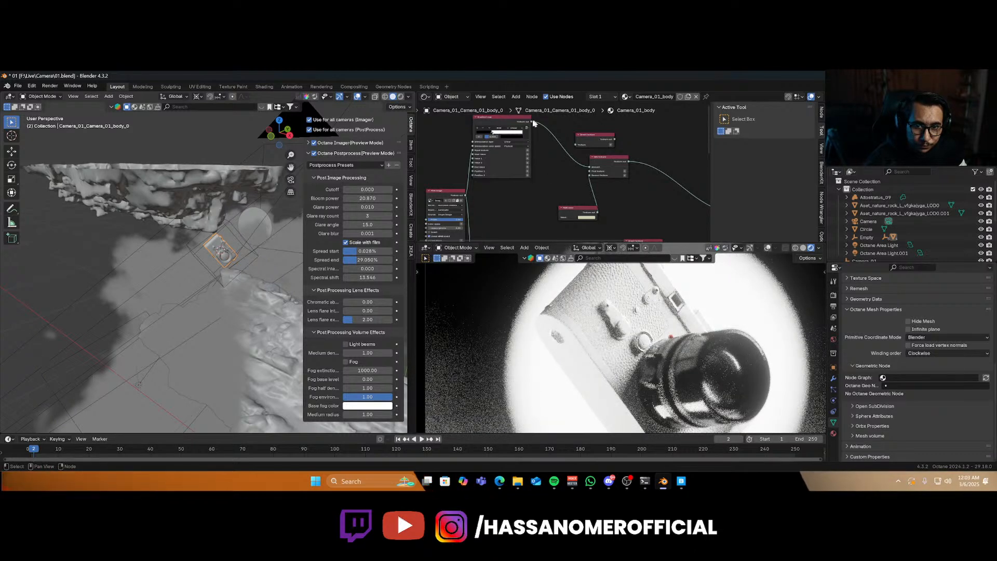
drag(533, 123, 589, 171)
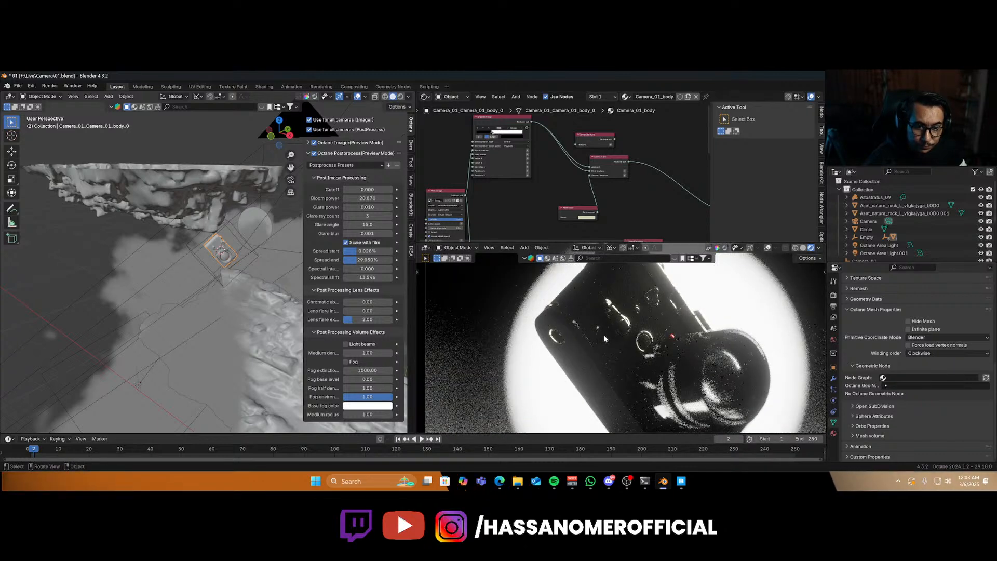
scroll(603, 335, down, 1)
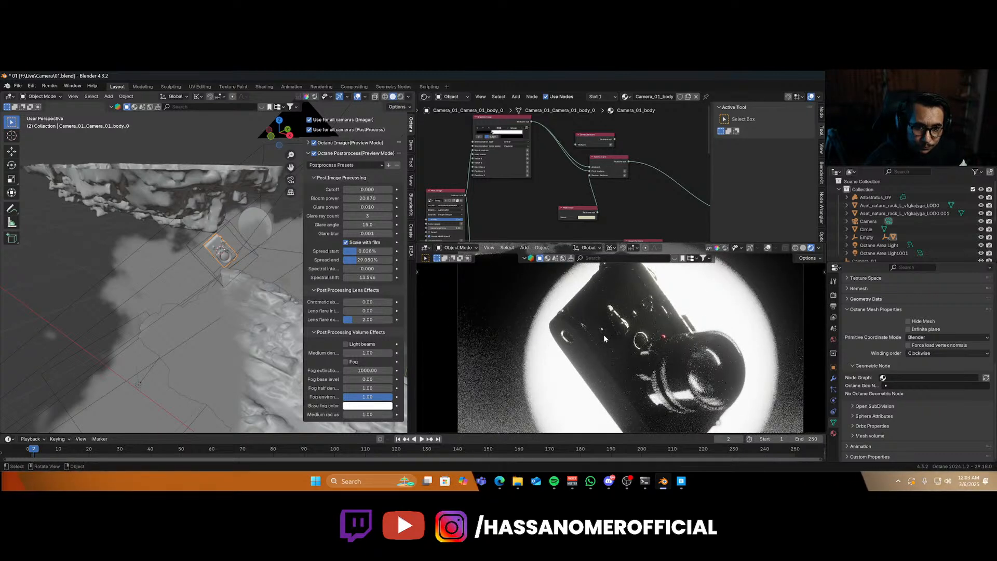
scroll(603, 335, down, 1)
scroll(604, 334, down, 1)
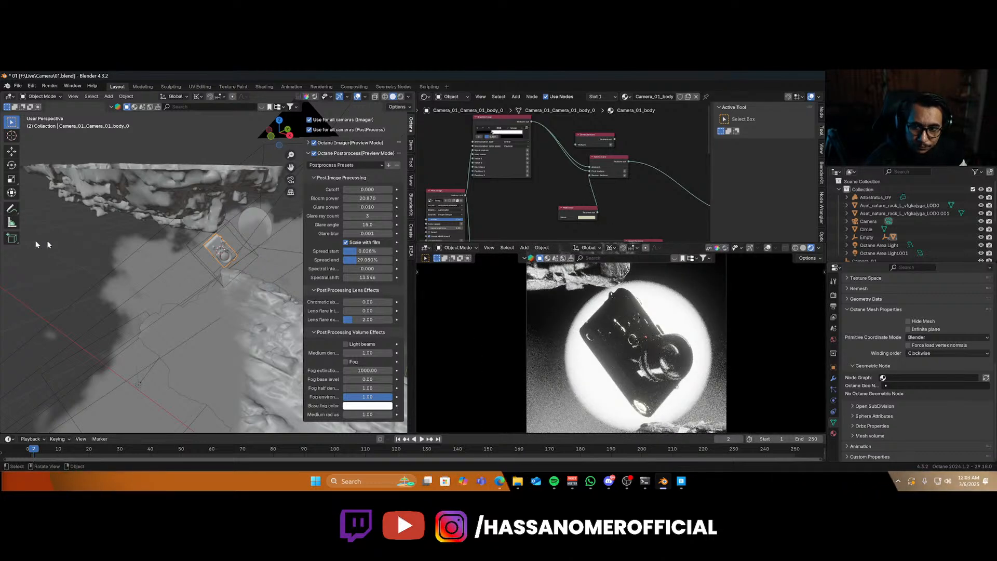
Switch to the camera view, select the upper rock and move it along Z.
click(167, 198)
key(KP_0)
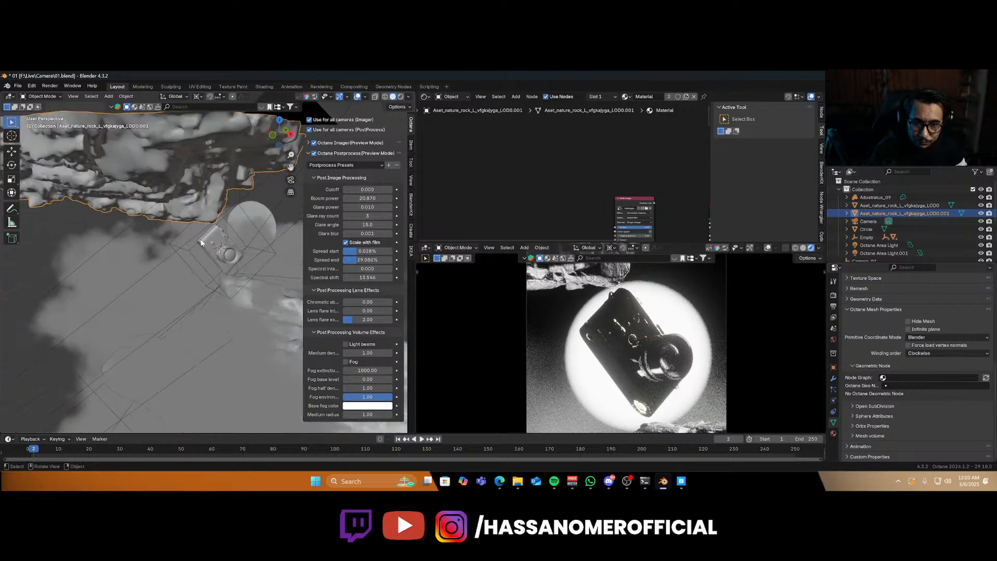
scroll(170, 168, up, 3)
key(g)
key(z)
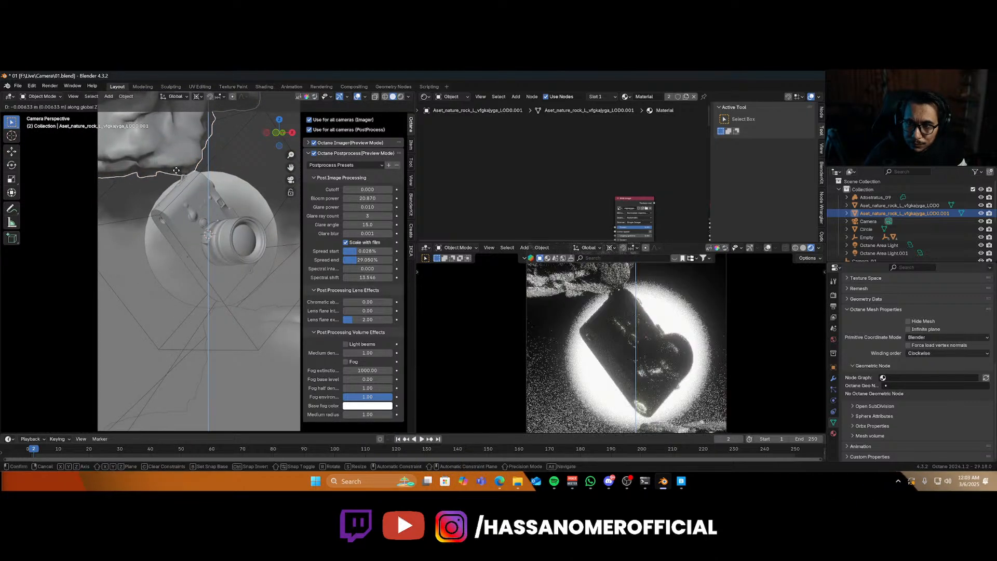
click(176, 169)
Select the lower rock and move it along Z in two small adjustments.
scroll(255, 313, down, 2)
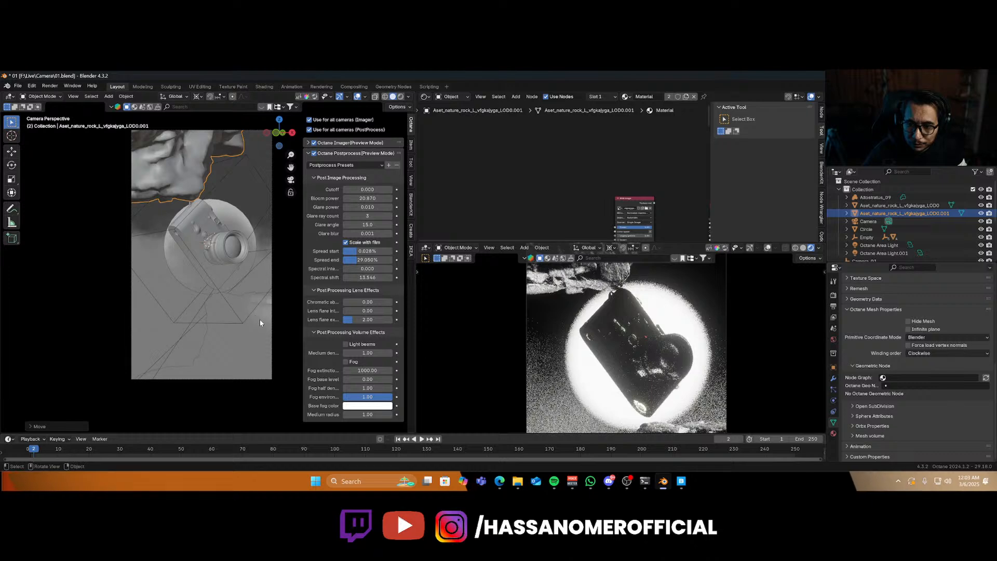
click(260, 318)
key(g)
key(z)
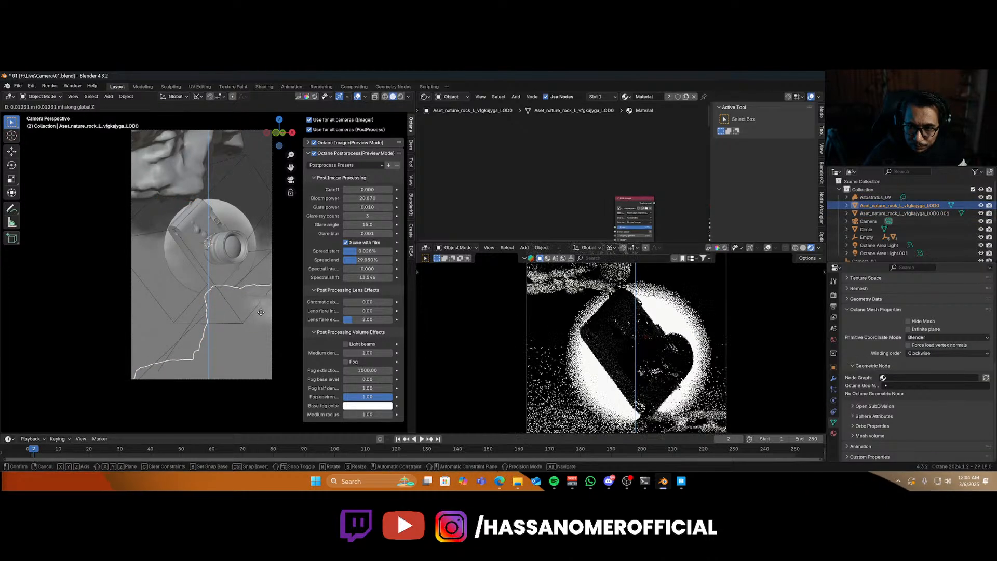
click(261, 315)
key(g)
key(z)
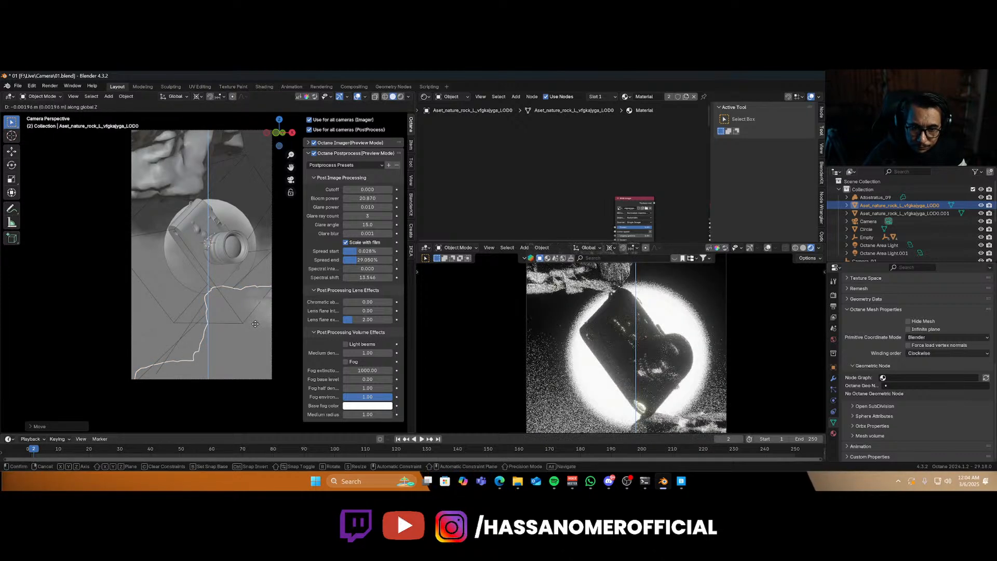
click(251, 342)
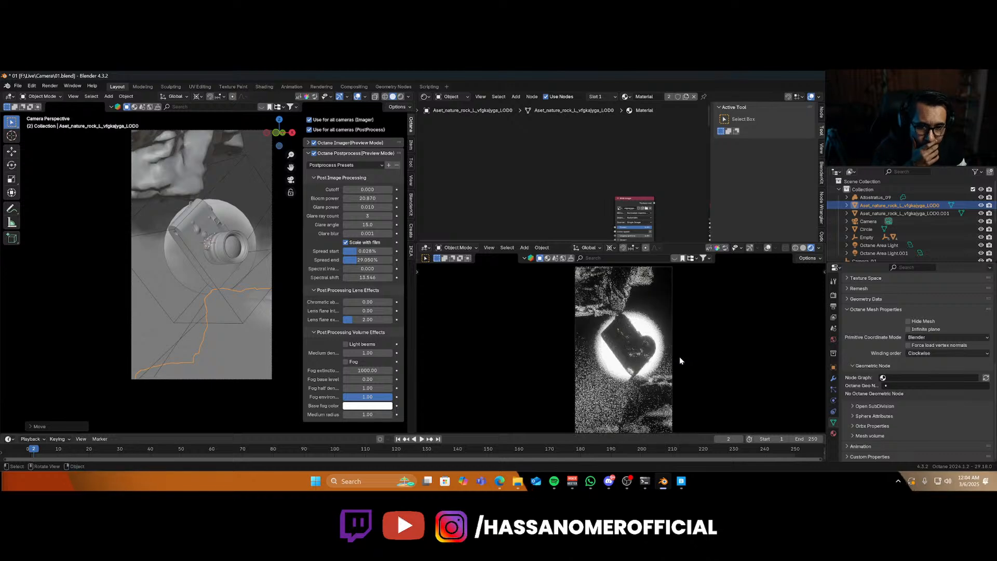
Duplicate the cloud volume along Z, then delete the duplicate.
scroll(638, 362, down, 1)
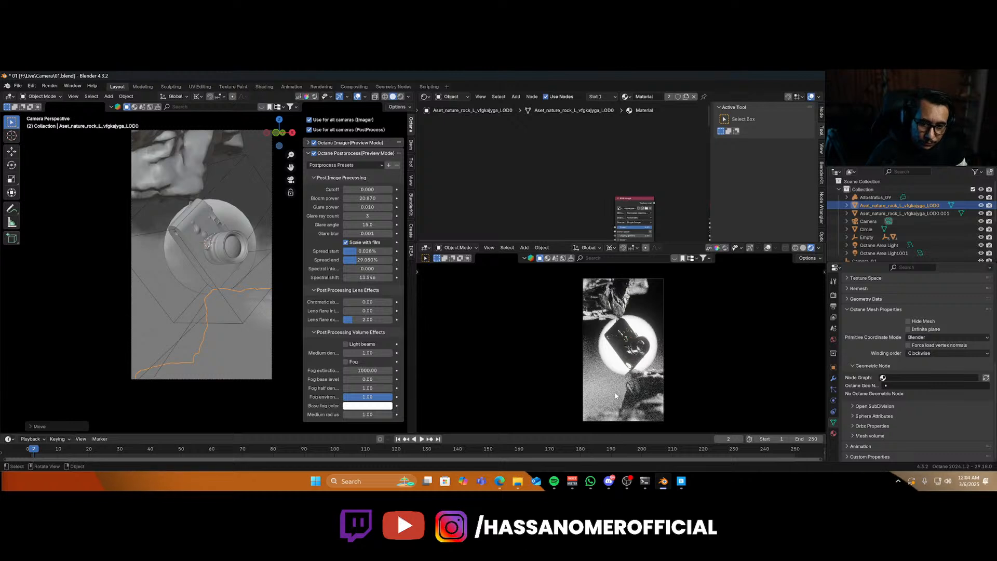
click(178, 313)
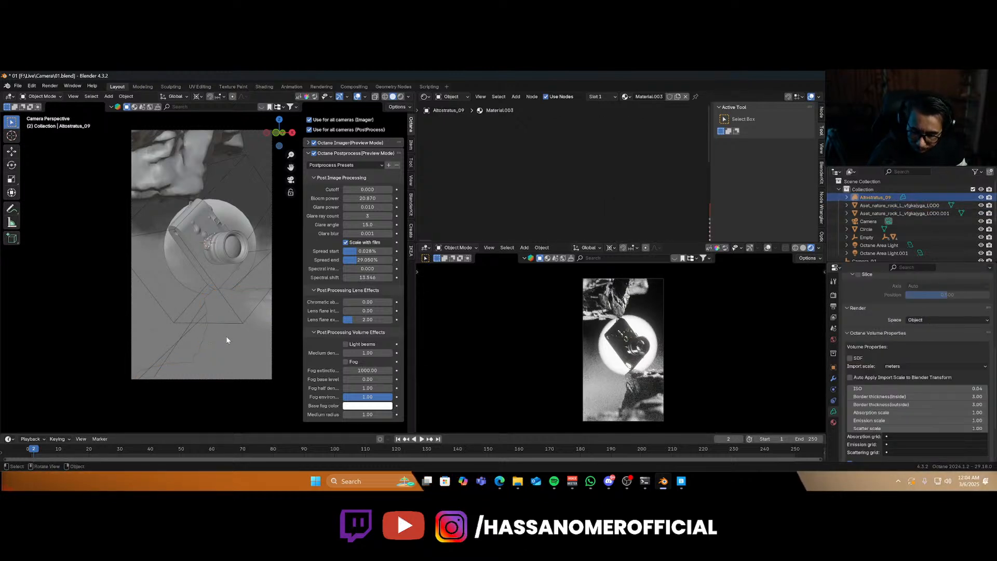
key(shift+d)
key(z)
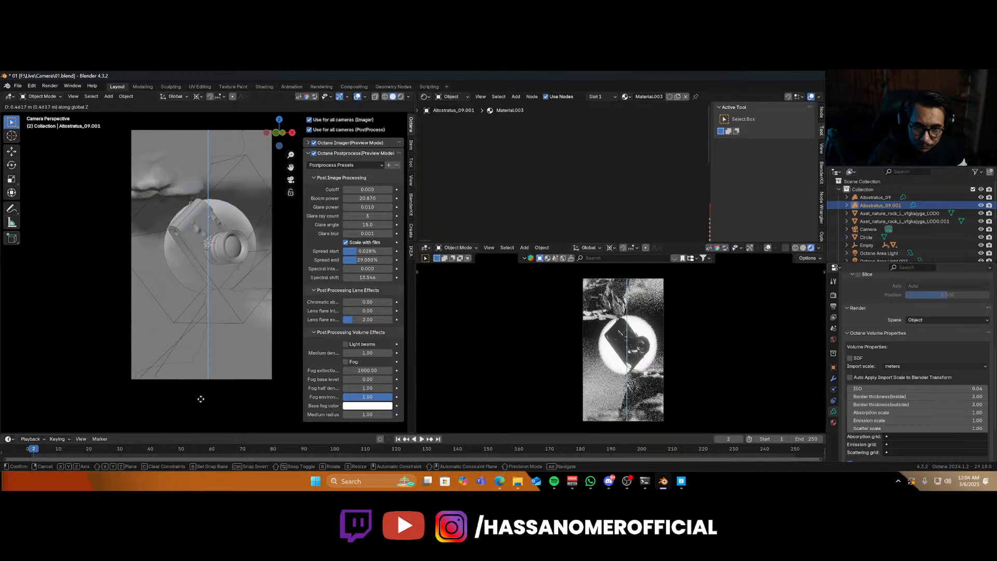
click(201, 398)
key(x)
click(201, 396)
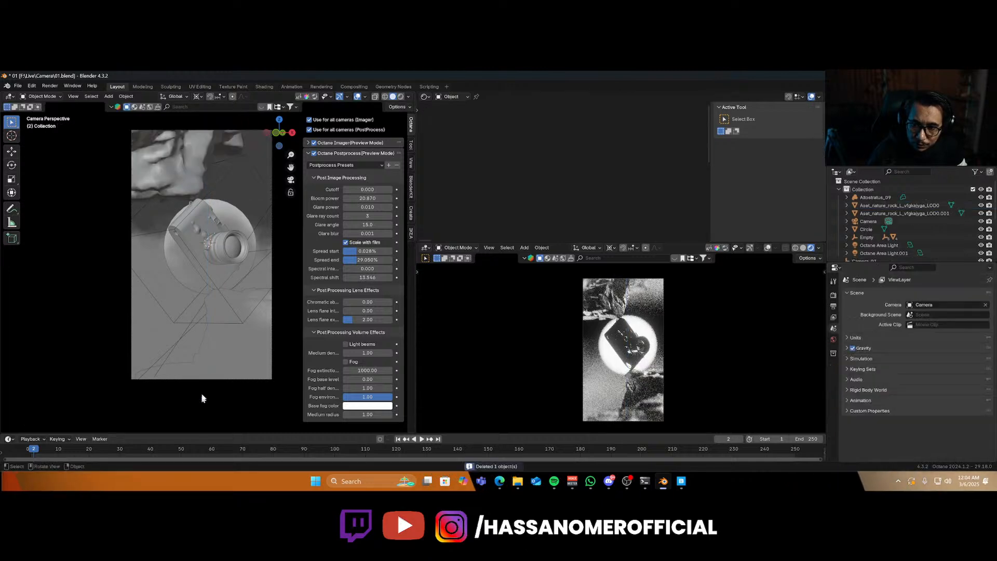
Select the cloud volume, move it along Z and save the file.
click(234, 351)
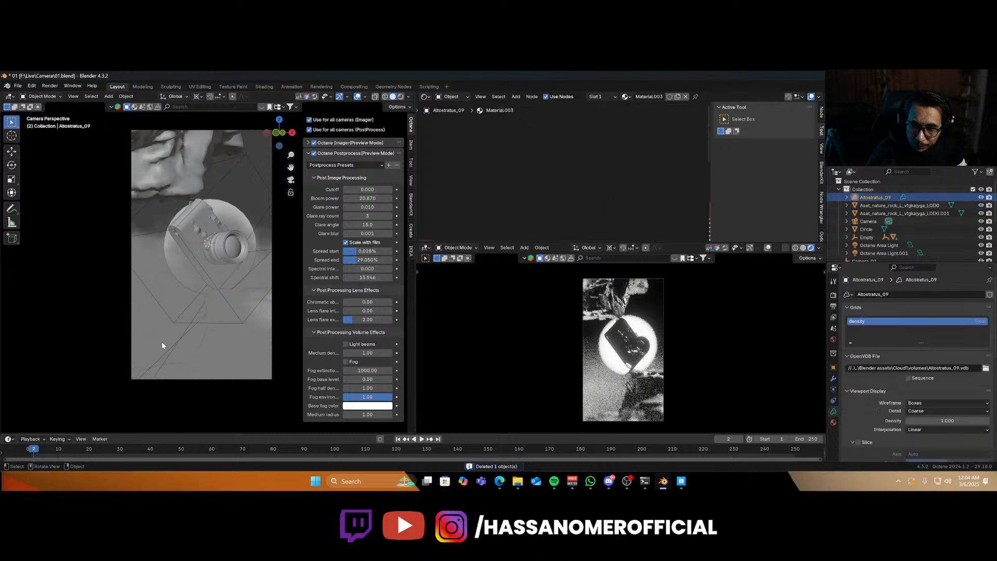
key(g)
key(z)
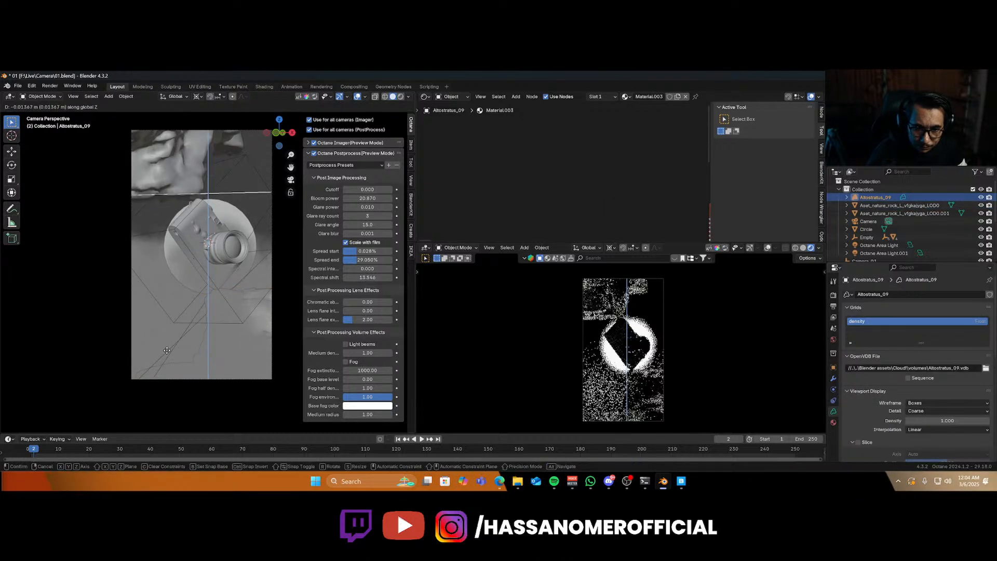
click(167, 354)
key(ctrl+s)
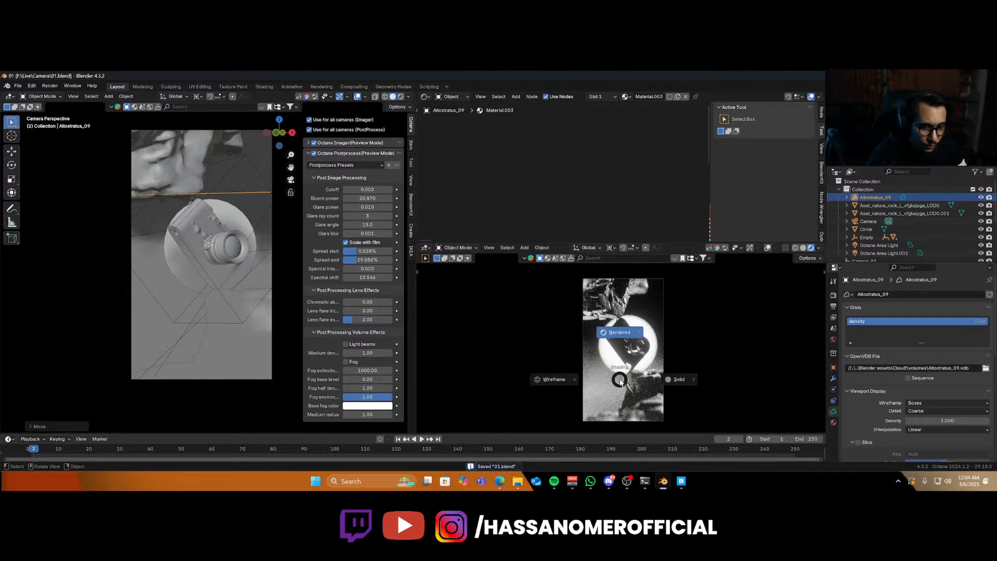
Enable the Beauty denoiser render pass in the view layer passes.
click(308, 143)
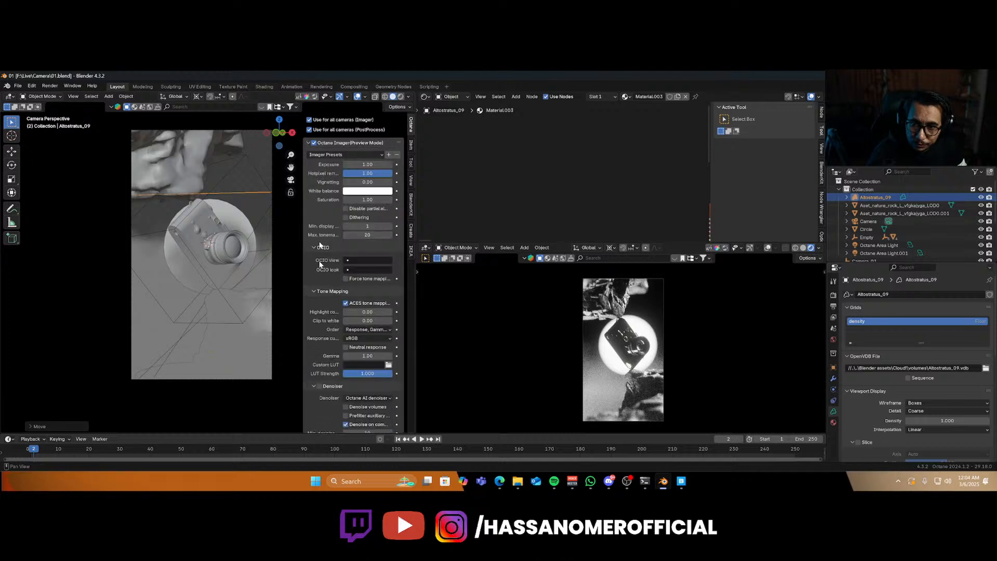
click(833, 316)
click(848, 412)
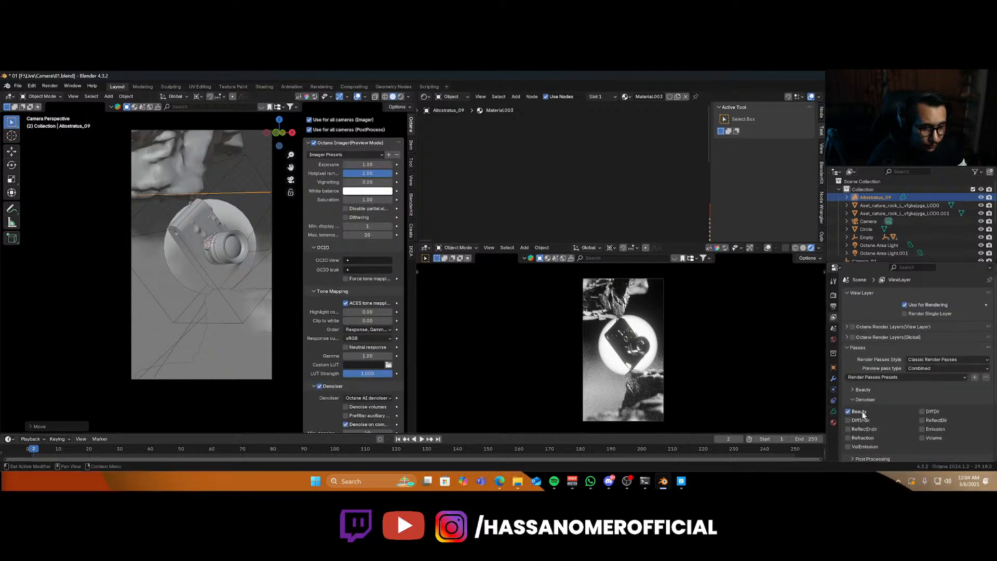
Switch the preview viewport to solid shading and save the file.
key(z)
click(655, 420)
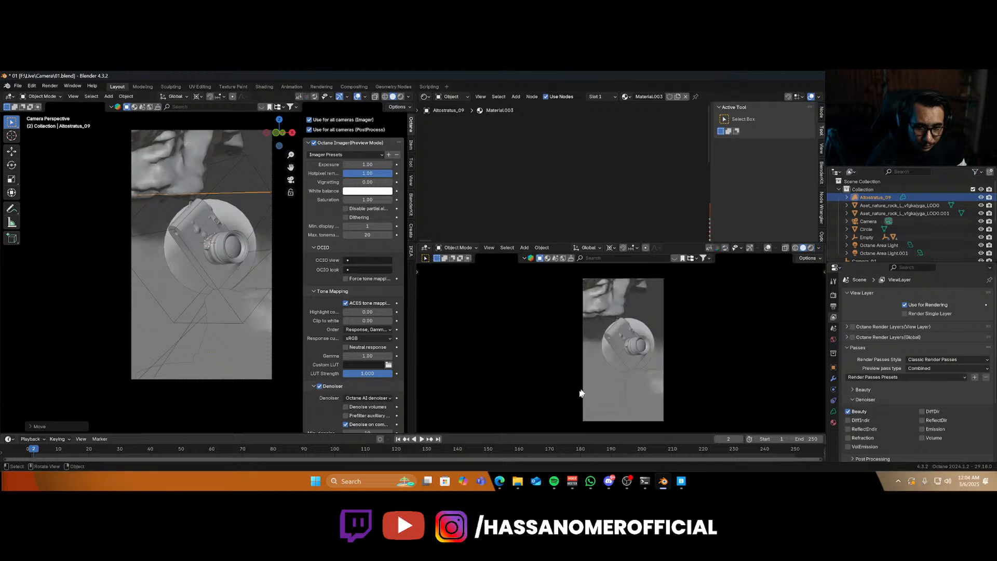
key(ctrl+s)
Render the final image in a maximized render window and inspect it.
key(F12)
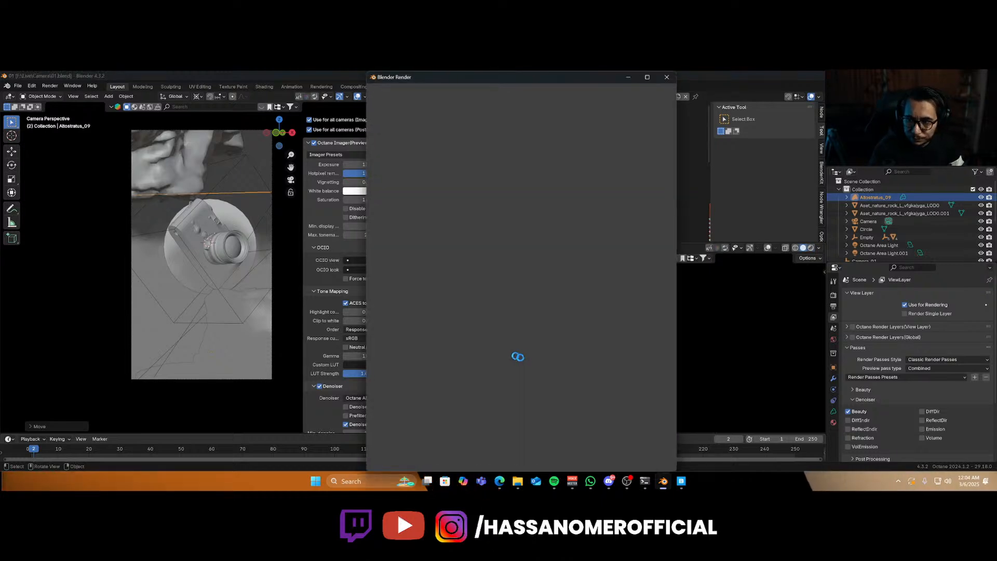
click(648, 77)
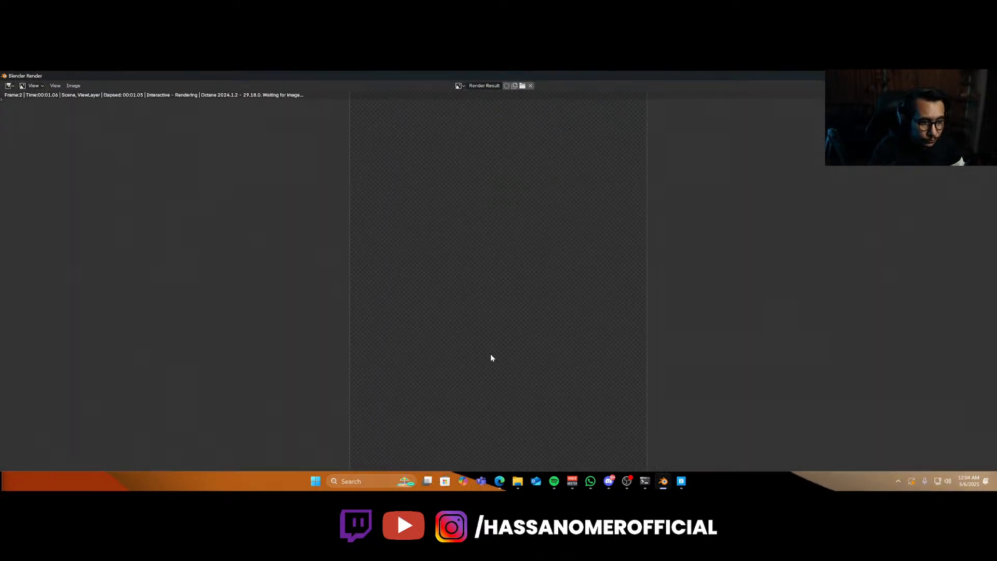
scroll(491, 355, up, 2)
scroll(491, 355, down, 1)
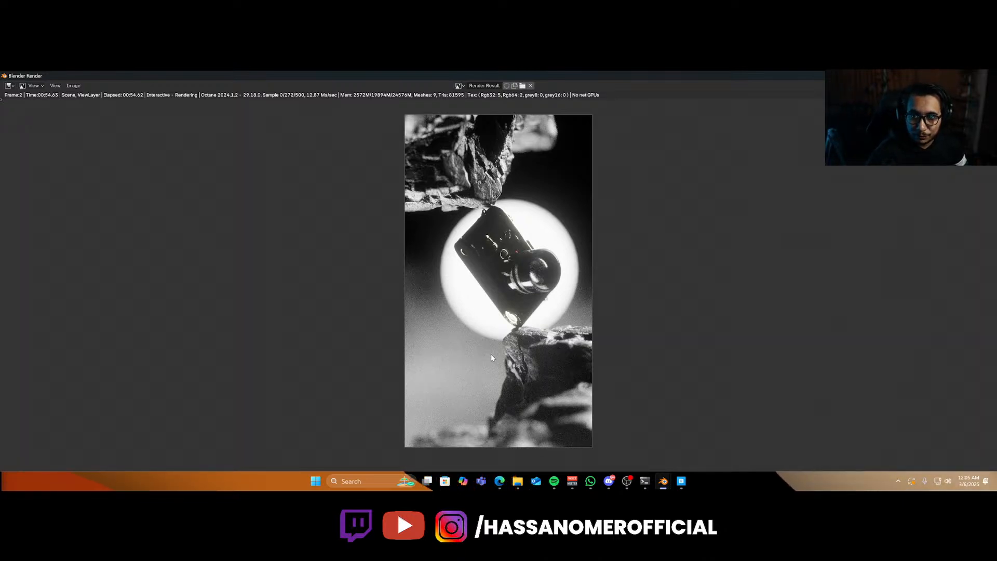
scroll(533, 236, up, 5)
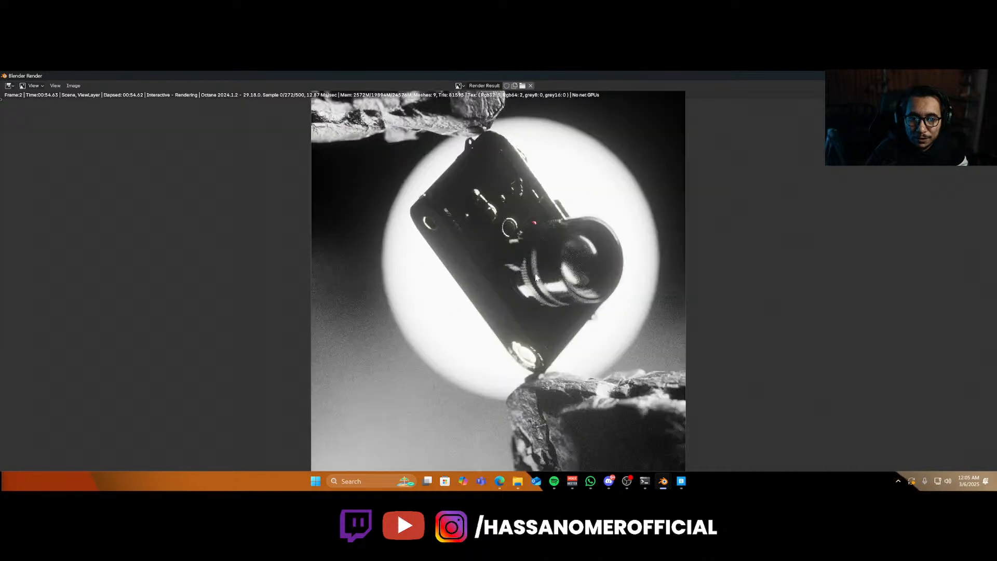
scroll(533, 300, down, 2)
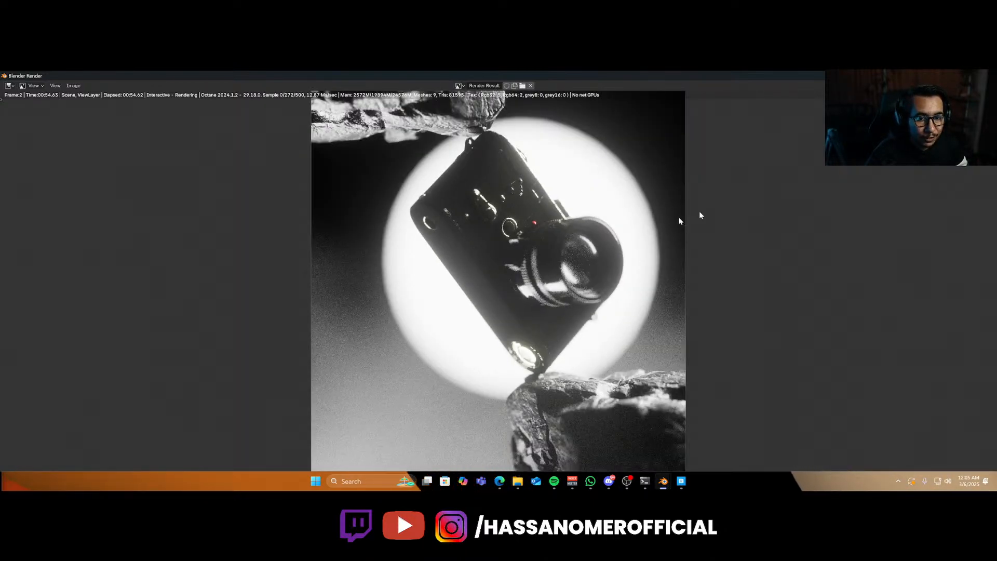
Close the render window and set the output resolution scale to 200%.
key(Escape)
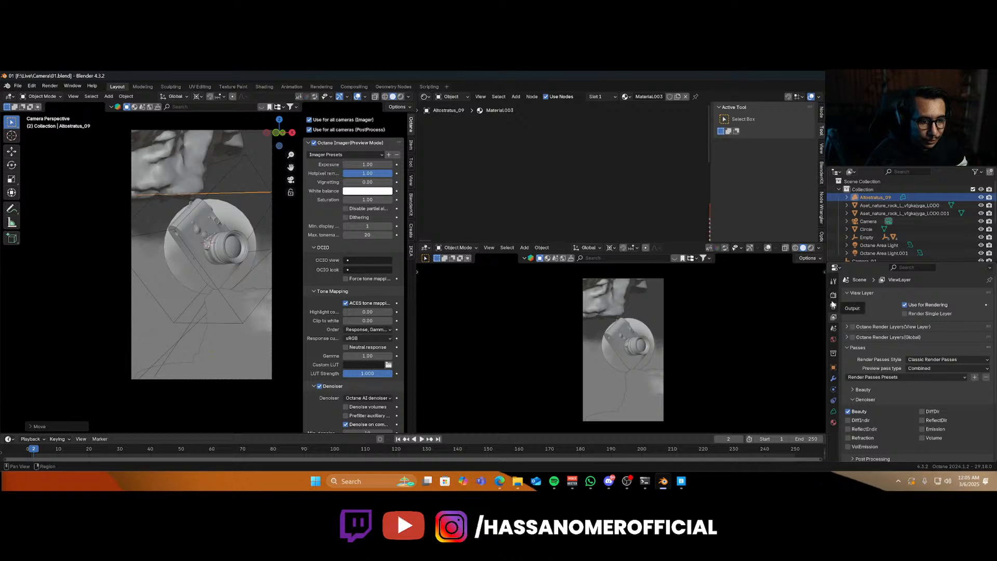
click(833, 305)
click(930, 320)
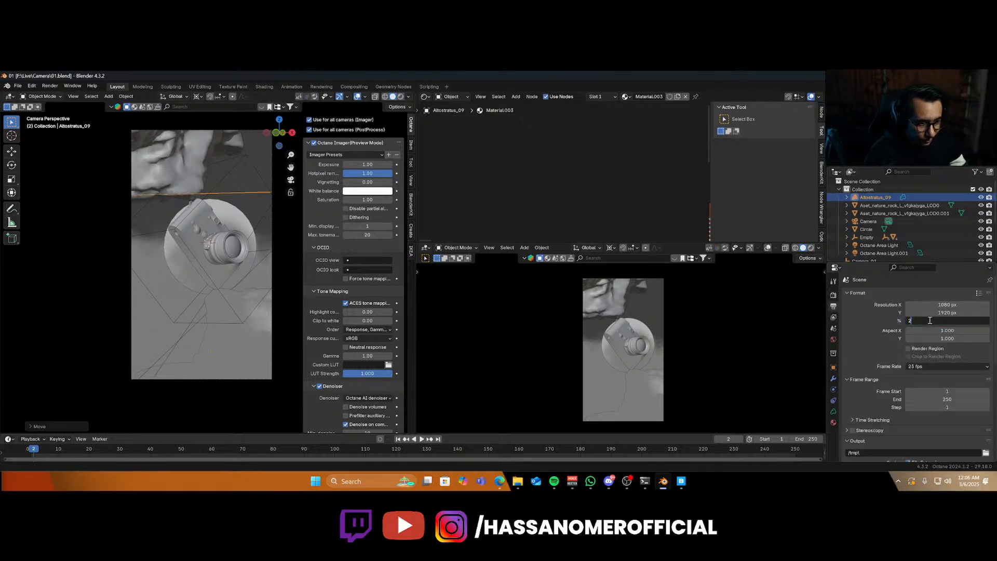
key(Return)
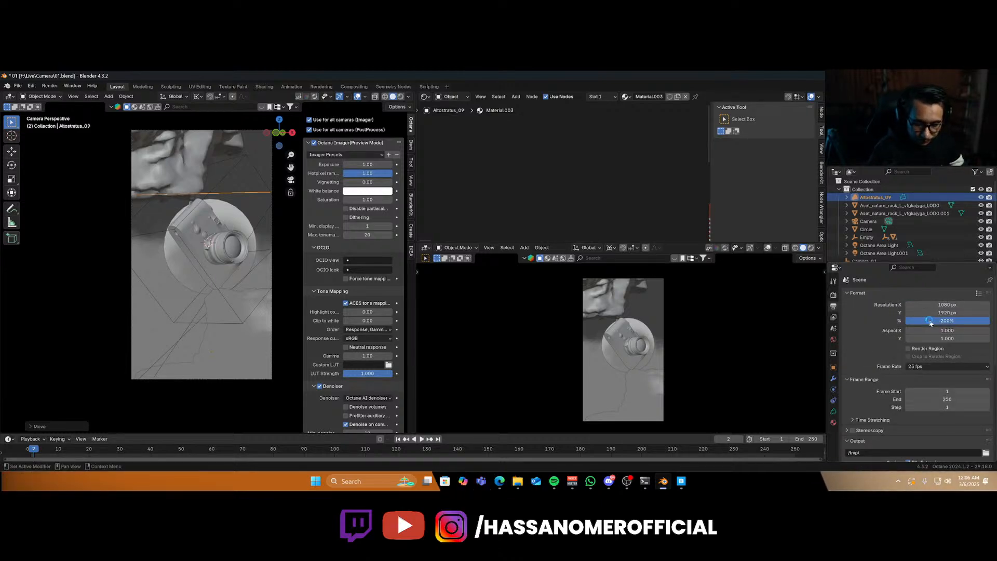
Render the image again at the higher resolution in a maximized window and zoom in to inspect details.
key(F12)
double_click(666, 79)
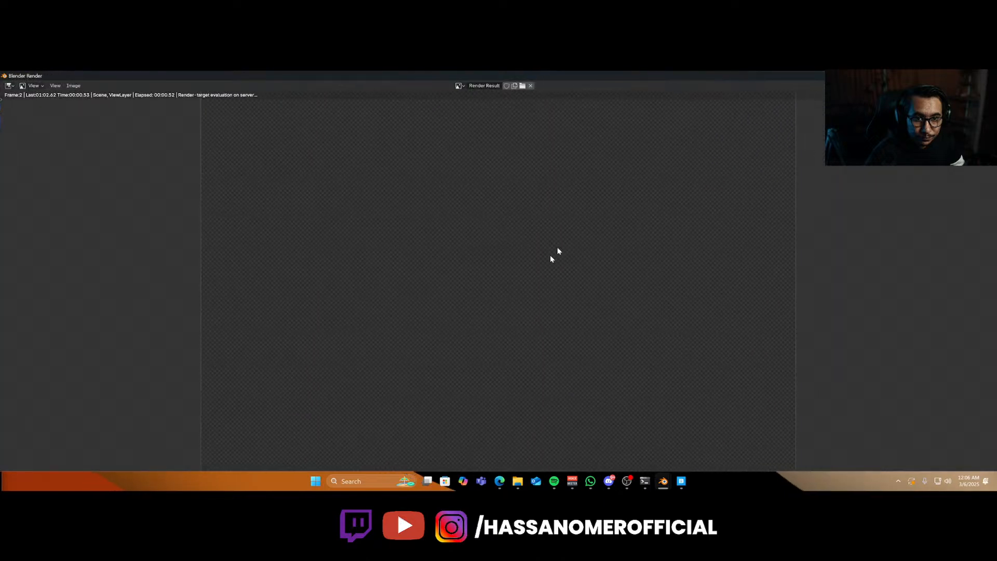
scroll(534, 310, down, 2)
scroll(534, 310, down, 3)
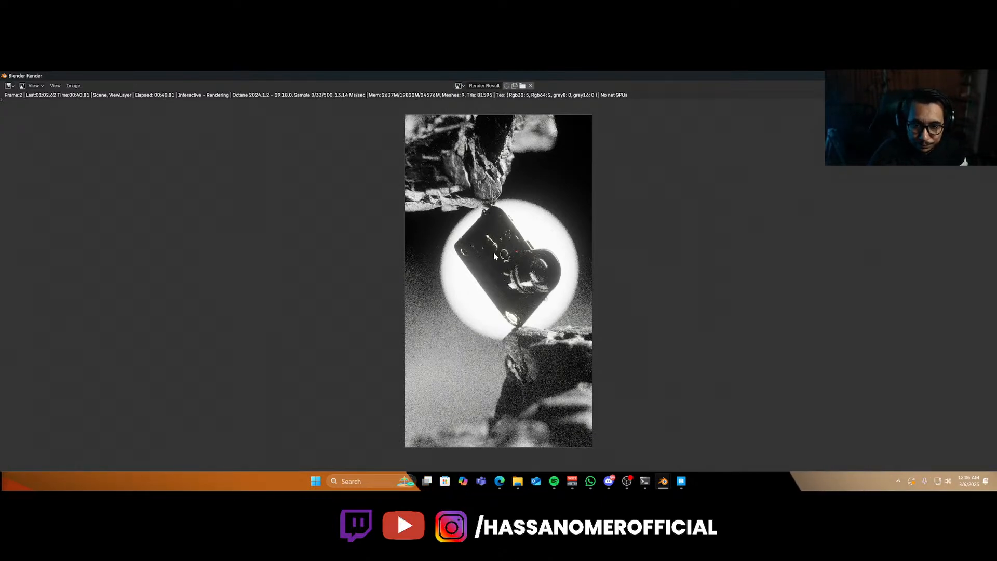
scroll(558, 285, up, 5)
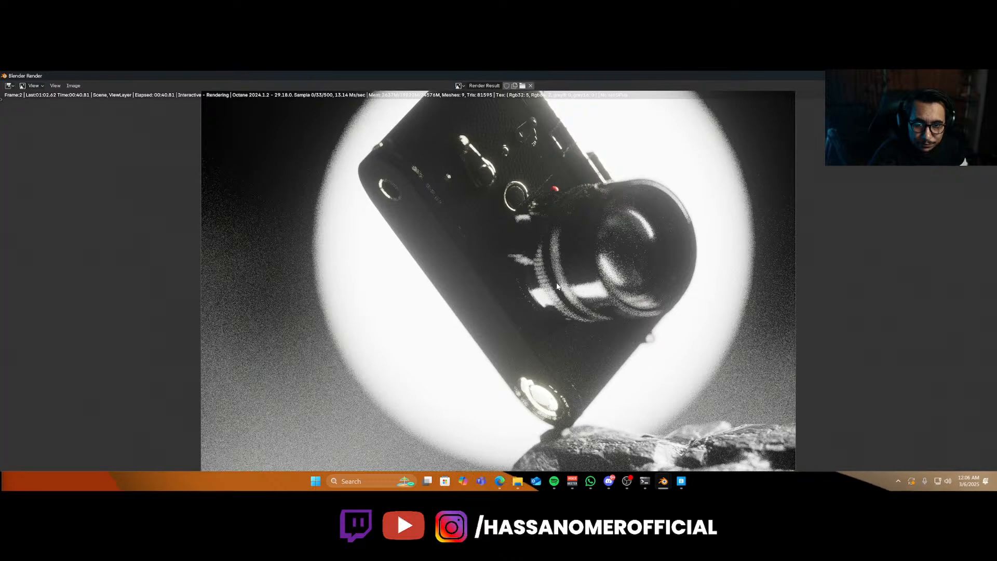
scroll(557, 286, up, 1)
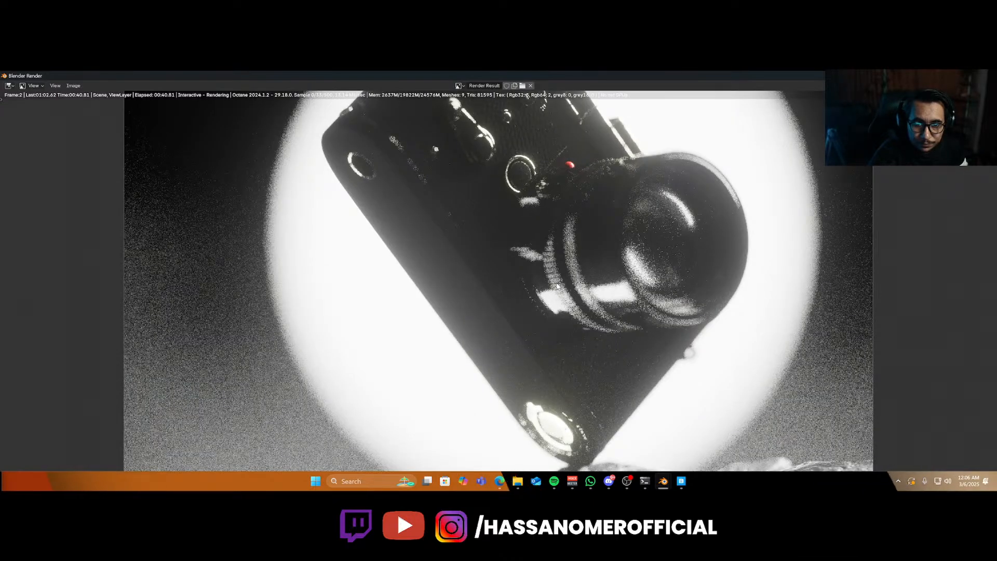
scroll(556, 285, up, 1)
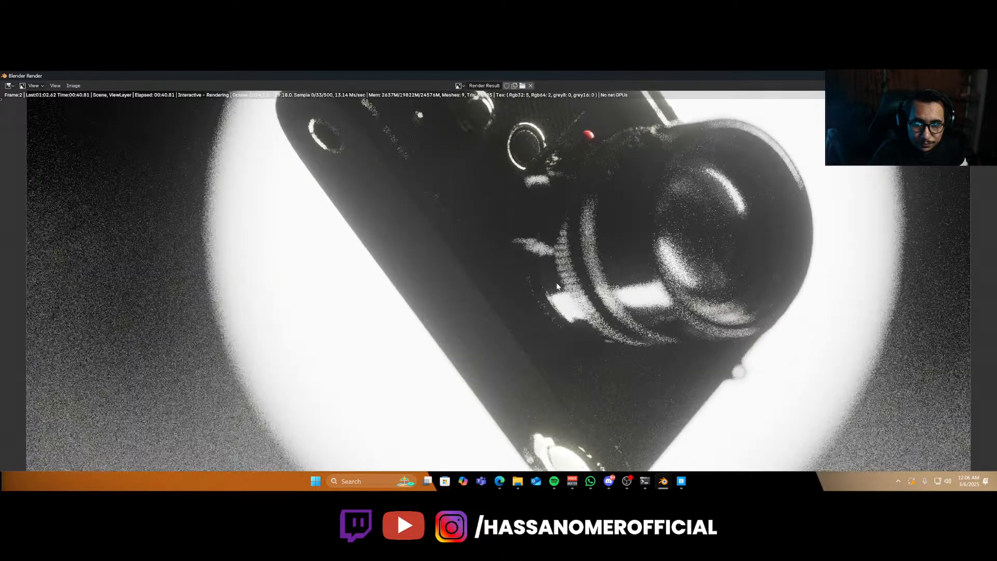
key(Home)
scroll(557, 286, down, 2)
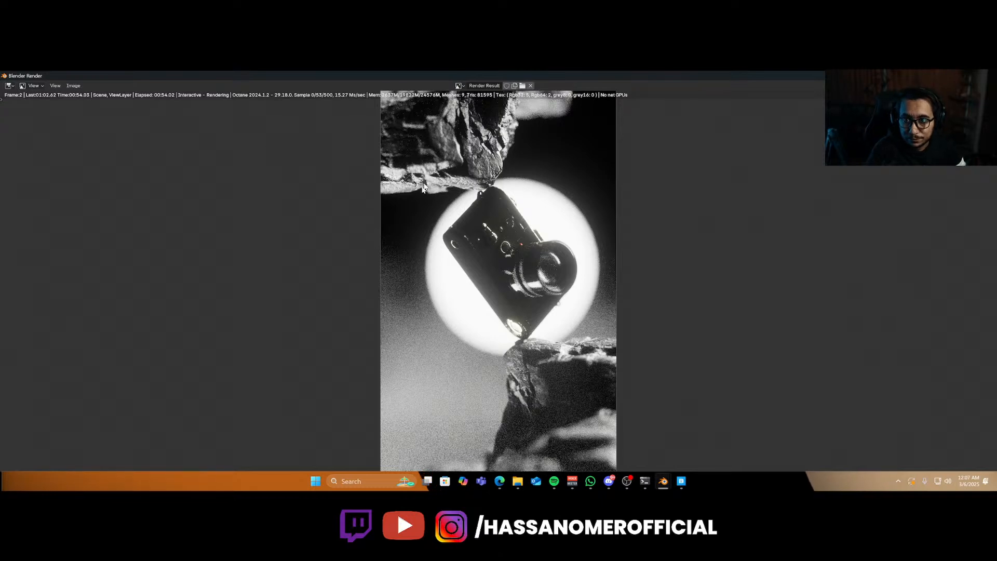
scroll(388, 218, down, 1)
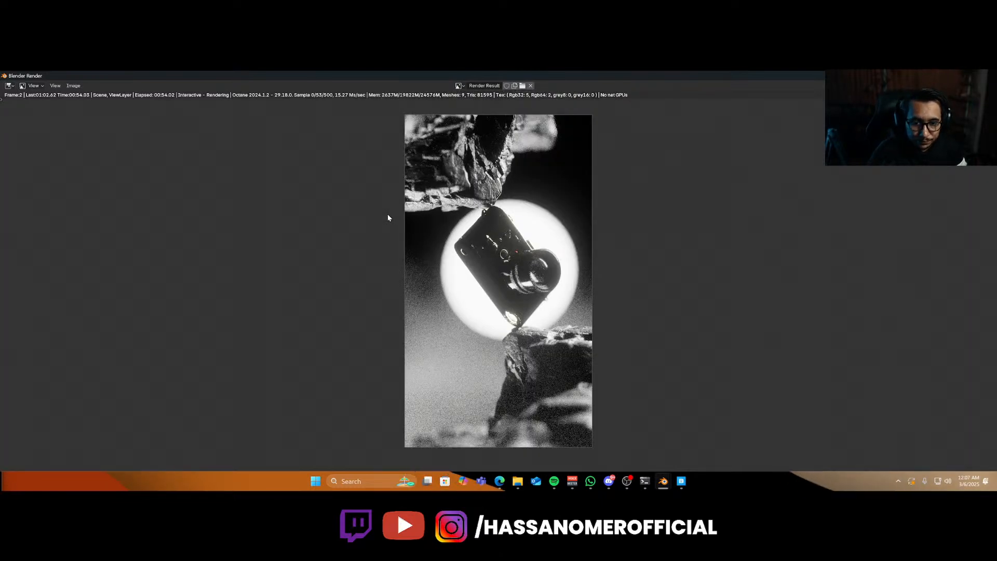
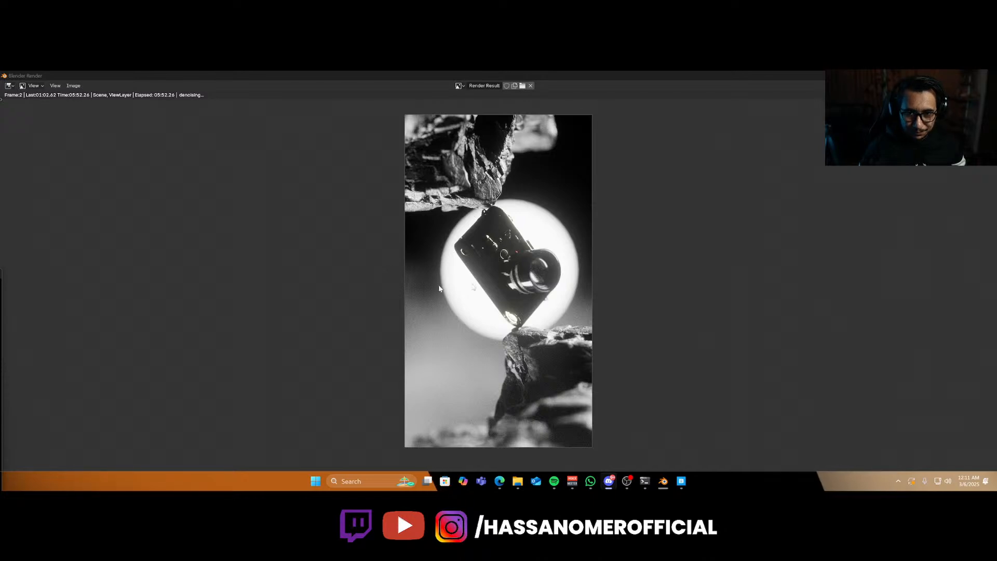
Save the rendered image as 01.png in the Camera folder.
click(55, 85)
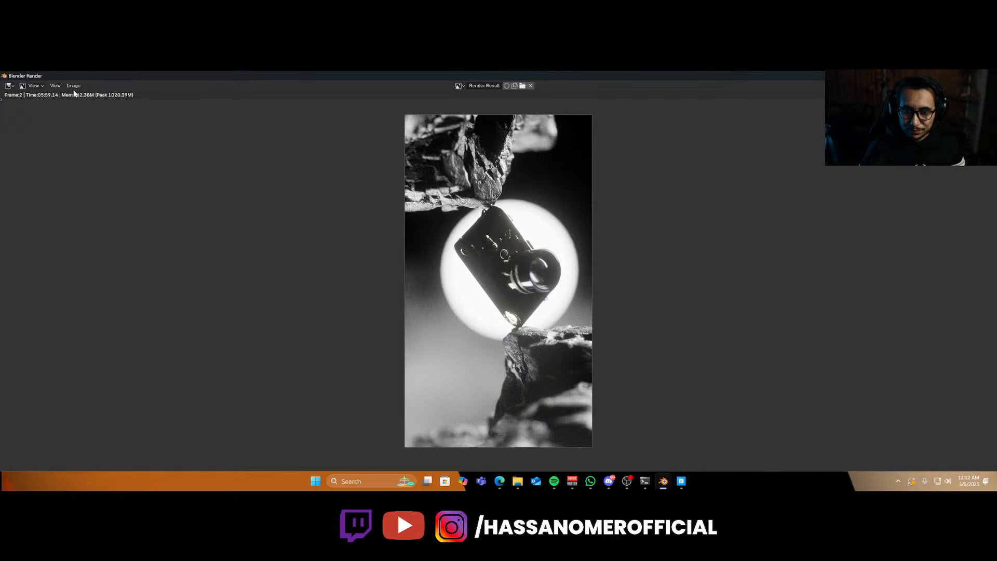
scroll(414, 329, up, 4)
scroll(435, 349, down, 1)
scroll(435, 348, down, 2)
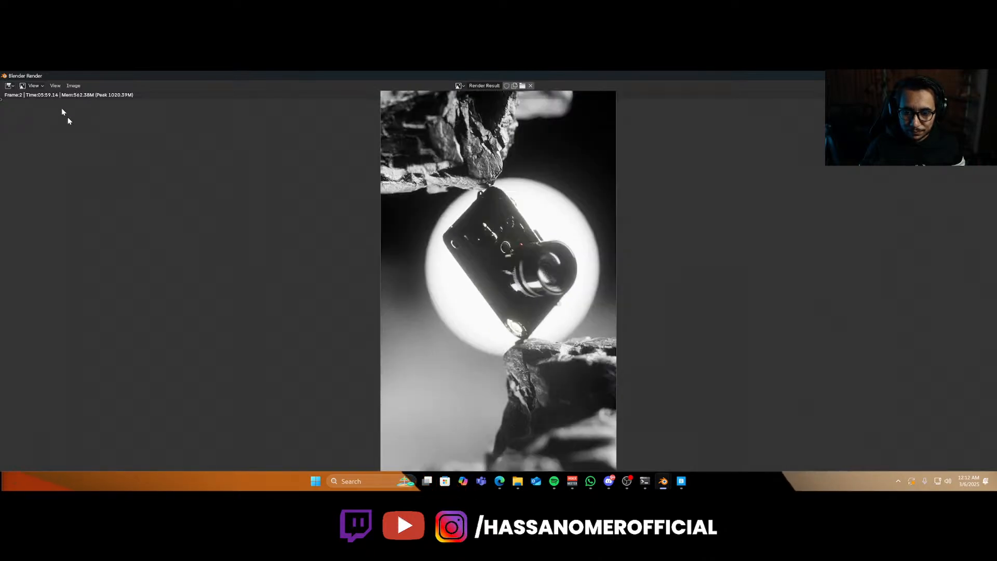
click(73, 86)
click(95, 153)
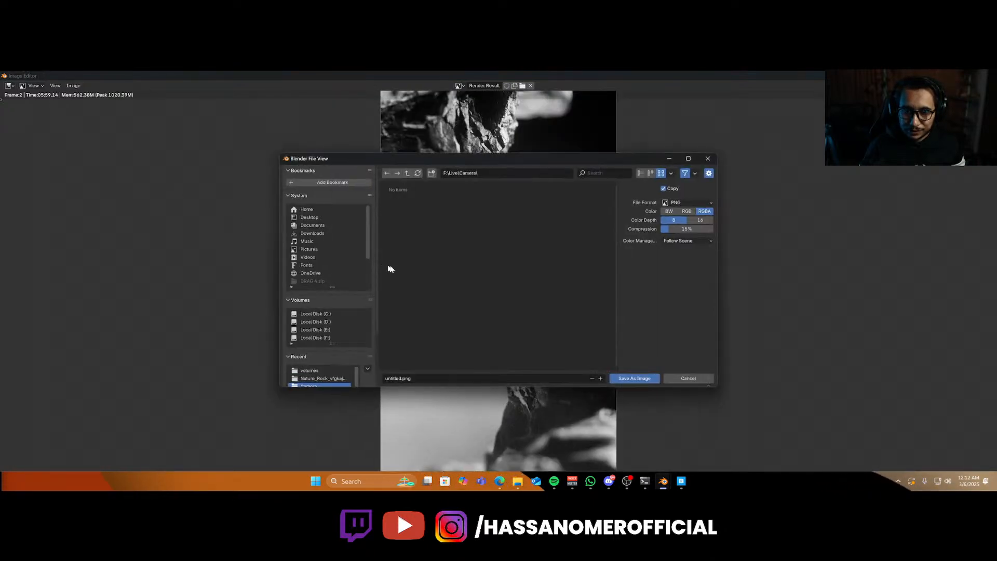
click(438, 380)
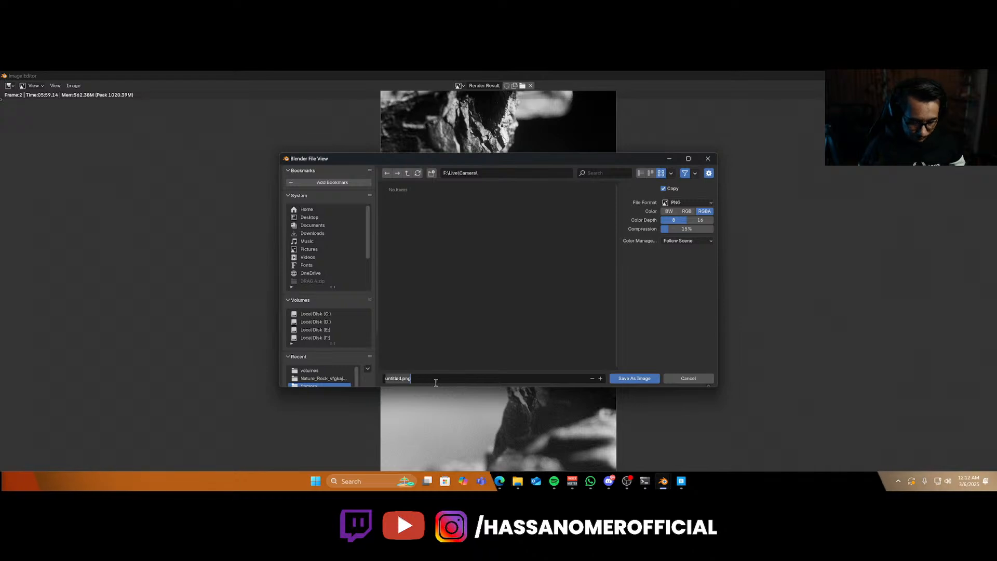
text(1)
key(Return)
key(Return)
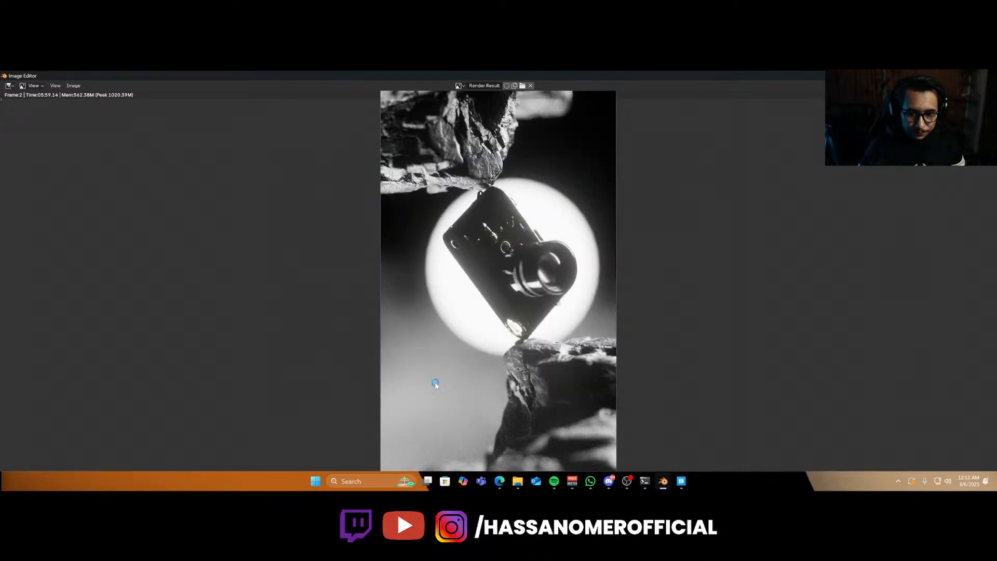
Close Blender and launch Photoshop.
click(952, 75)
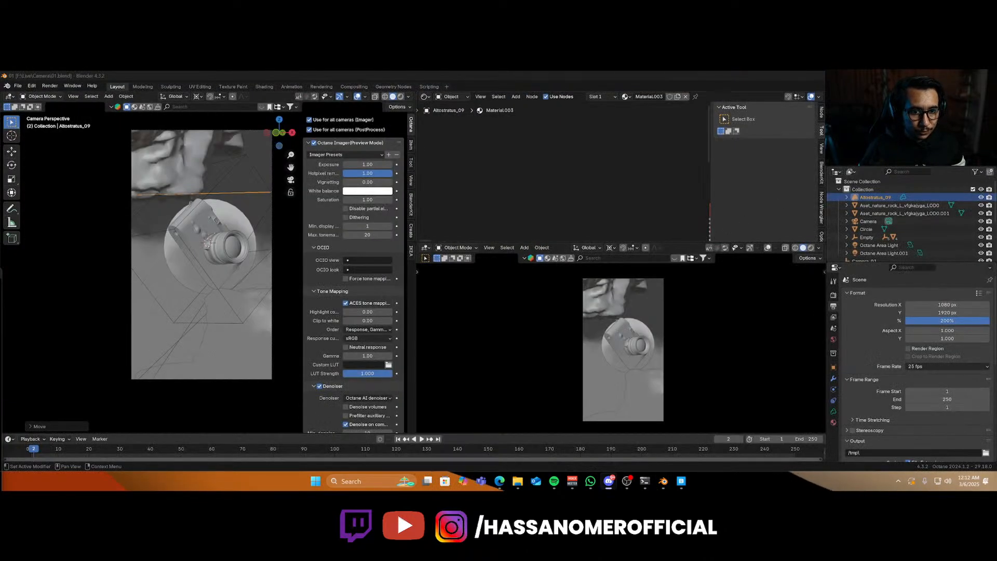
click(952, 75)
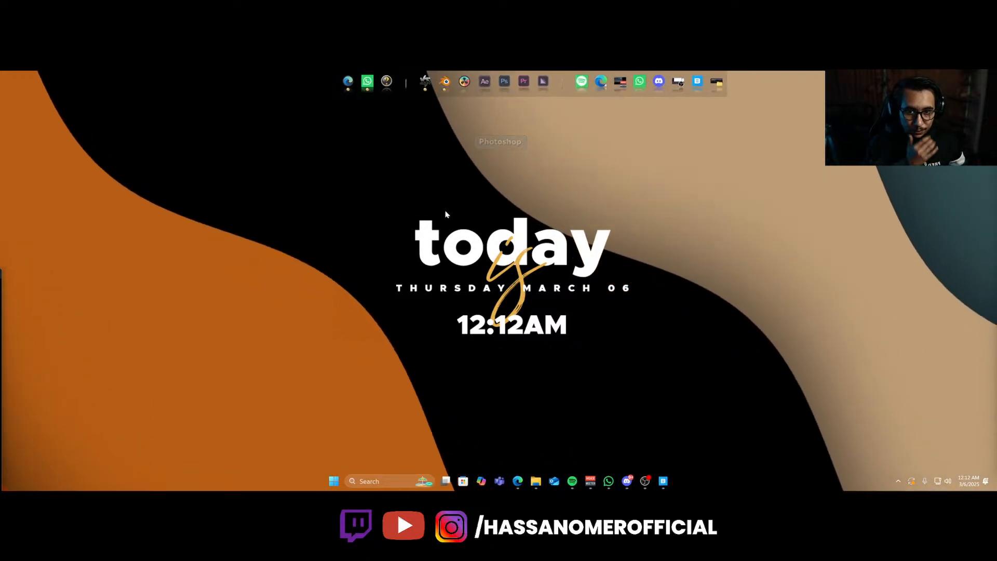
click(475, 89)
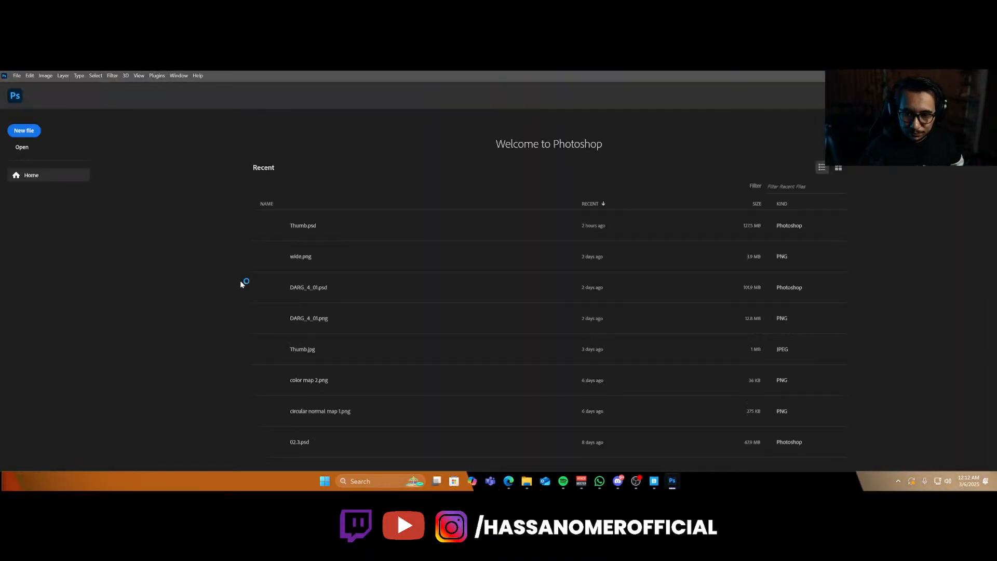
Open 01.png from the Live > Camera folder on drive F.
click(19, 149)
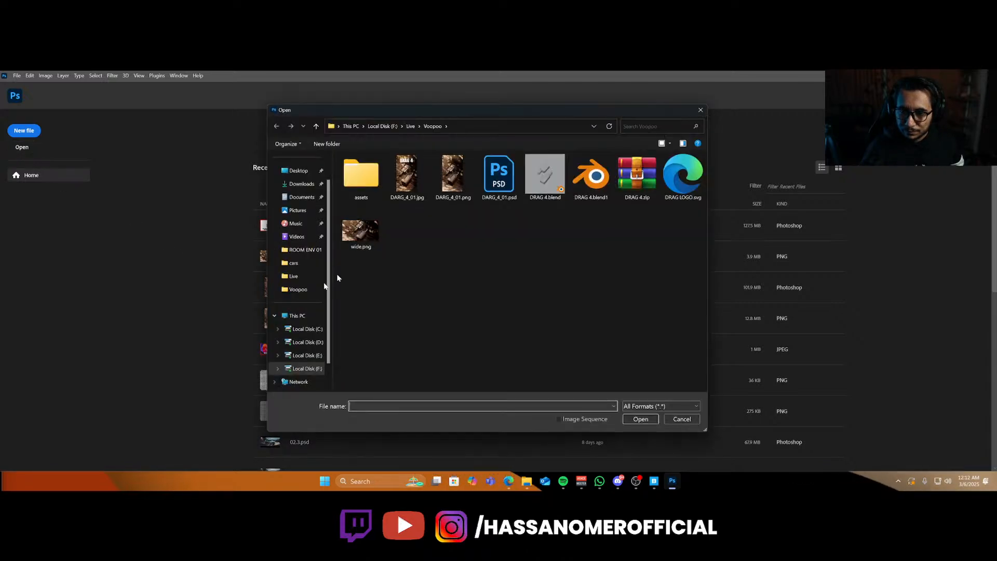
click(305, 369)
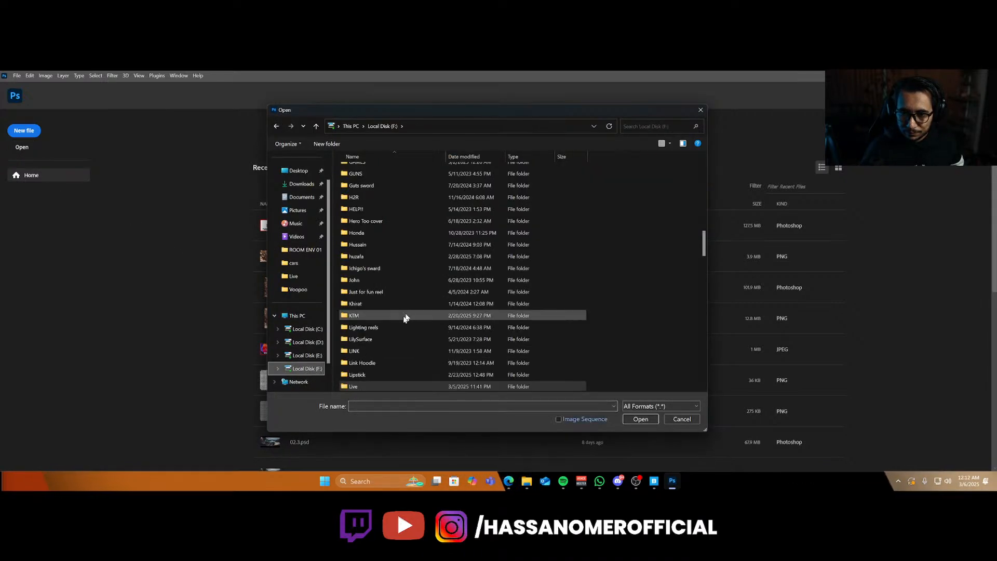
key(c)
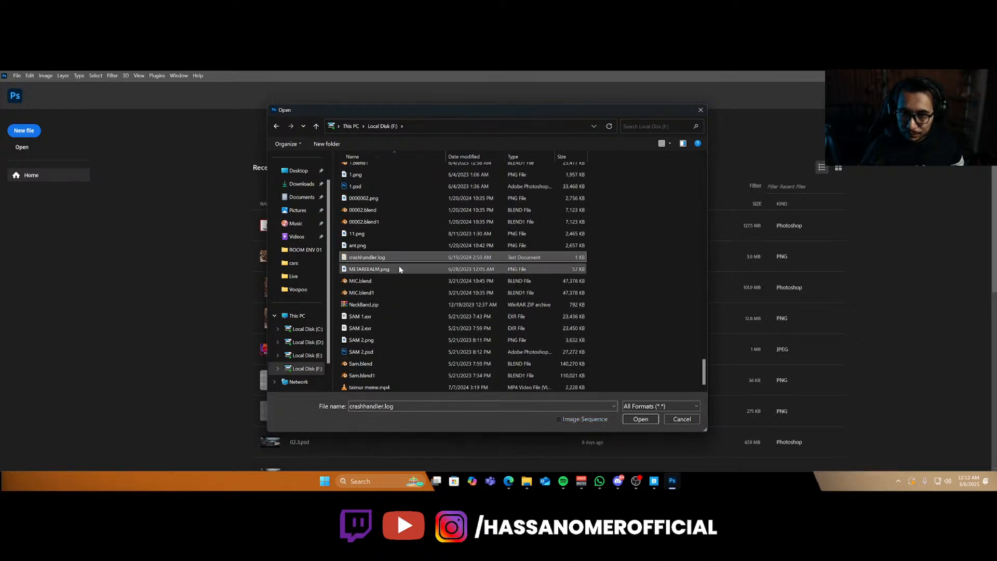
click(287, 275)
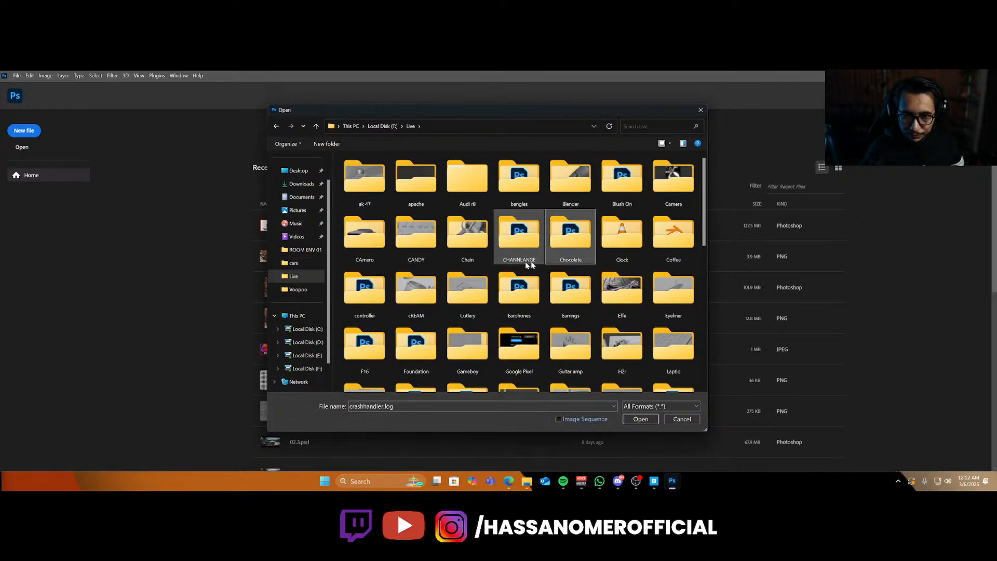
double_click(674, 179)
double_click(357, 194)
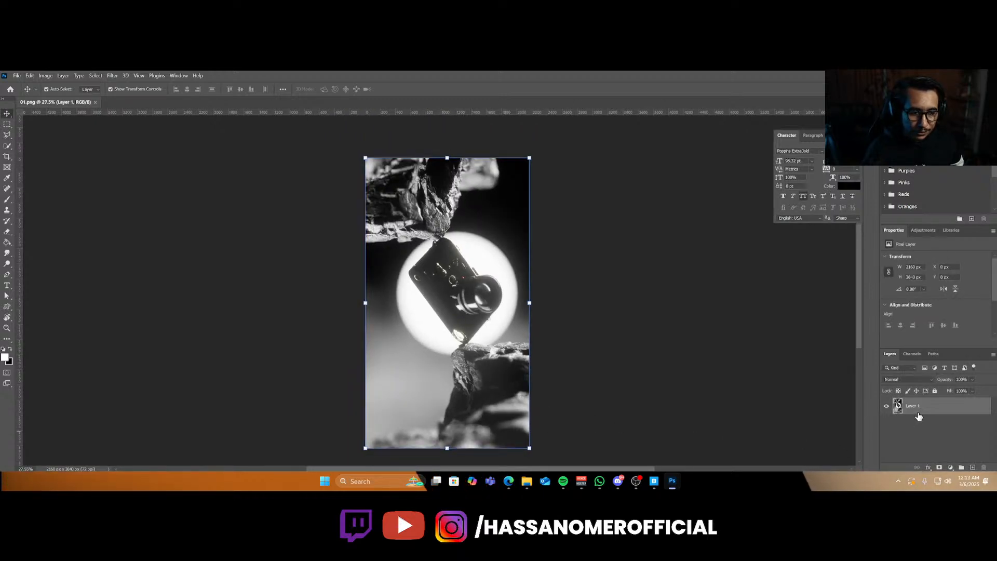
Convert the image layer to a smart object and open the Camera Raw filter on it.
right_click(919, 415)
click(878, 232)
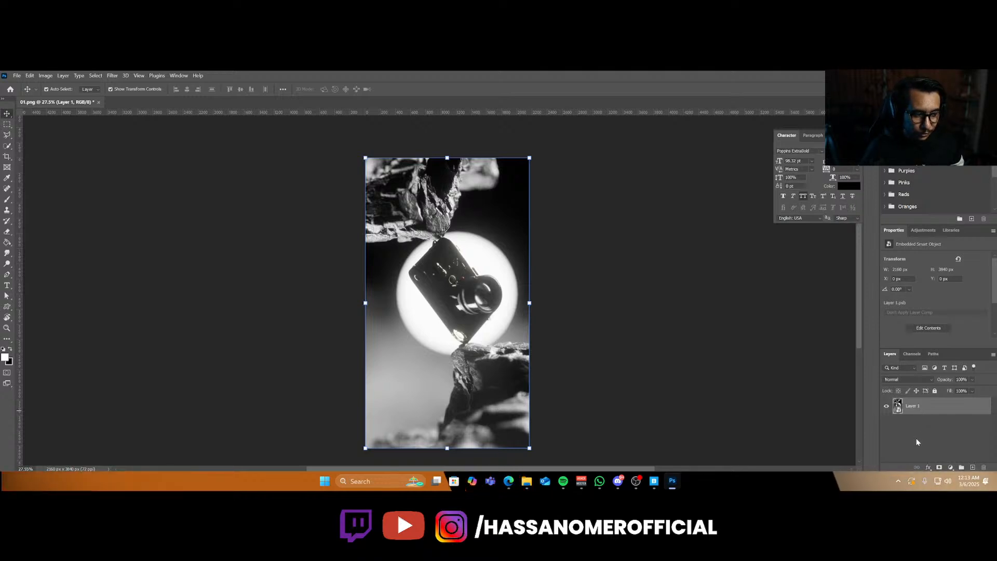
click(948, 466)
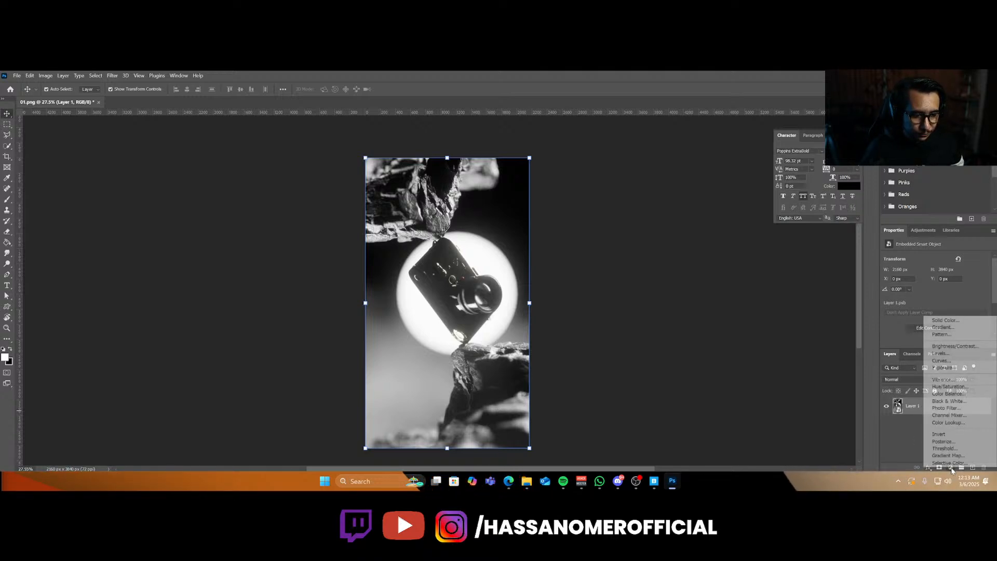
click(902, 422)
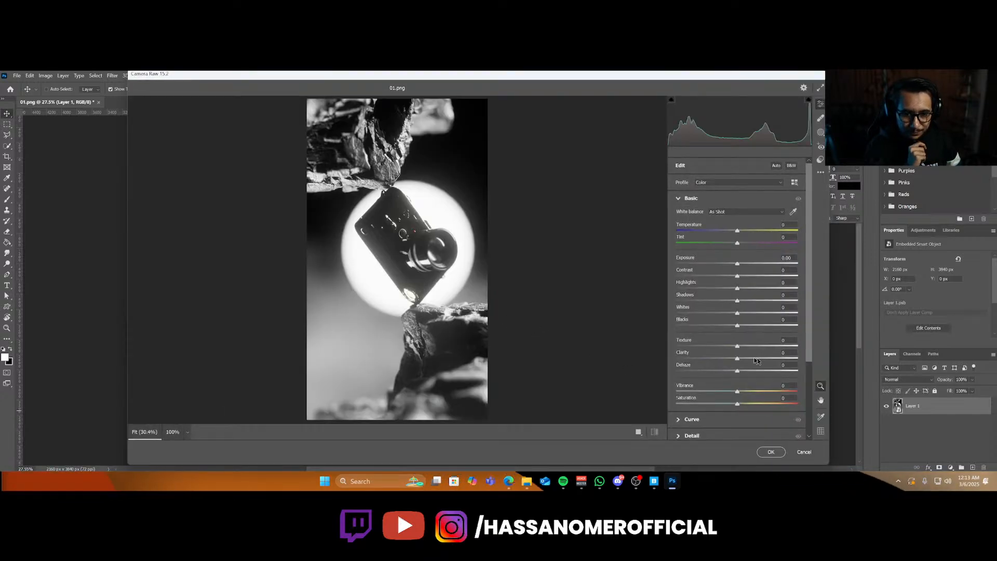
Set Texture +15, Clarity +43, Dehaze +18, Blacks +53, Exposure -0.30 and Vibrance +22 in the Basic panel.
mouse_move(742, 361)
mouse_down()
mouse_move(763, 362)
mouse_move(735, 370)
mouse_move(748, 370)
mouse_up()
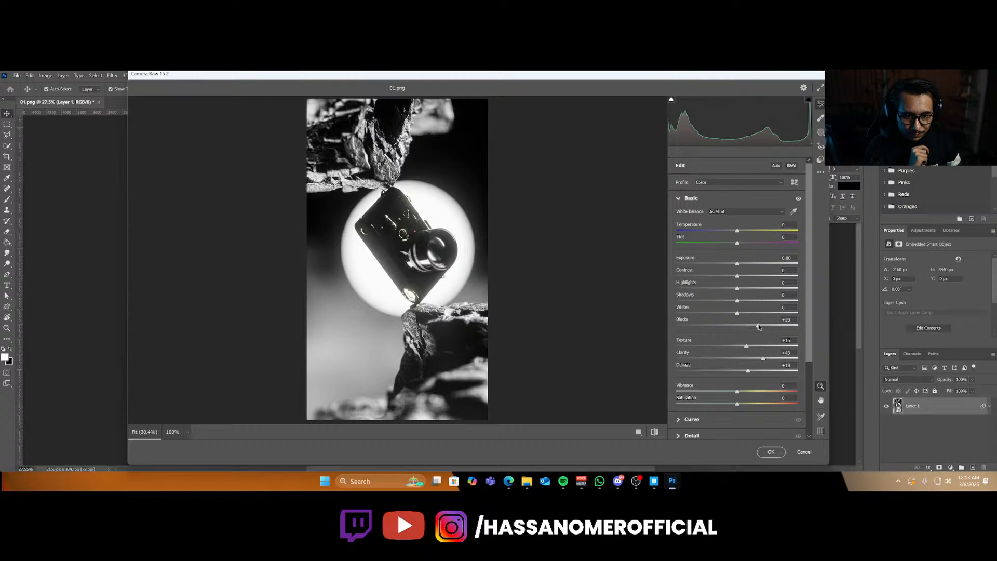
drag(736, 325, 785, 325)
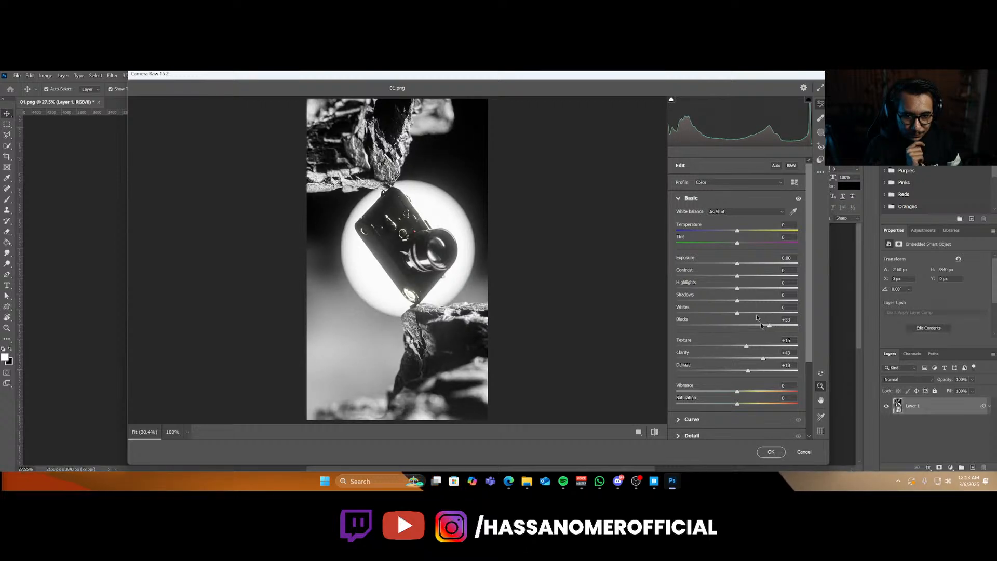
drag(737, 263, 737, 234)
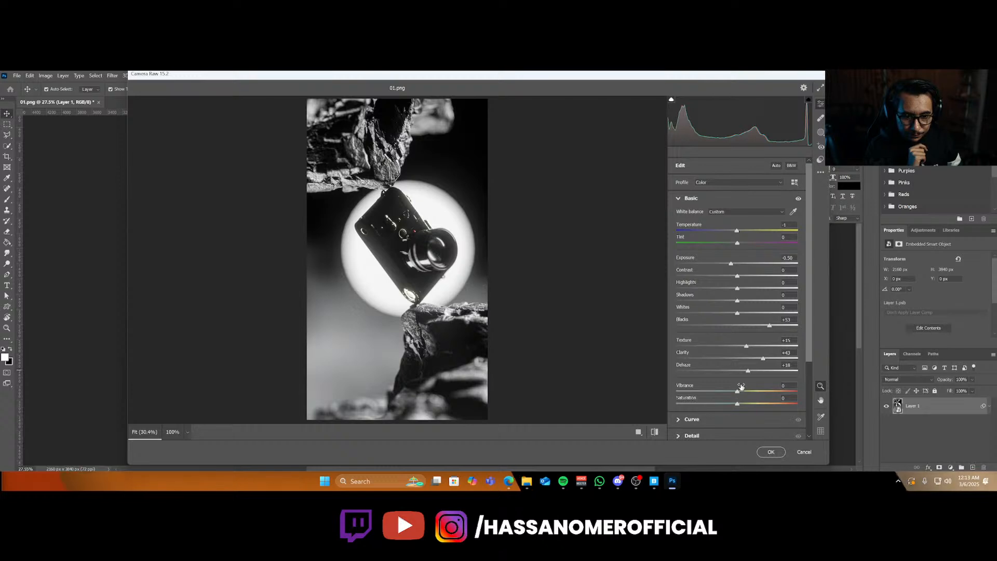
drag(750, 389, 754, 389)
scroll(727, 364, down, 4)
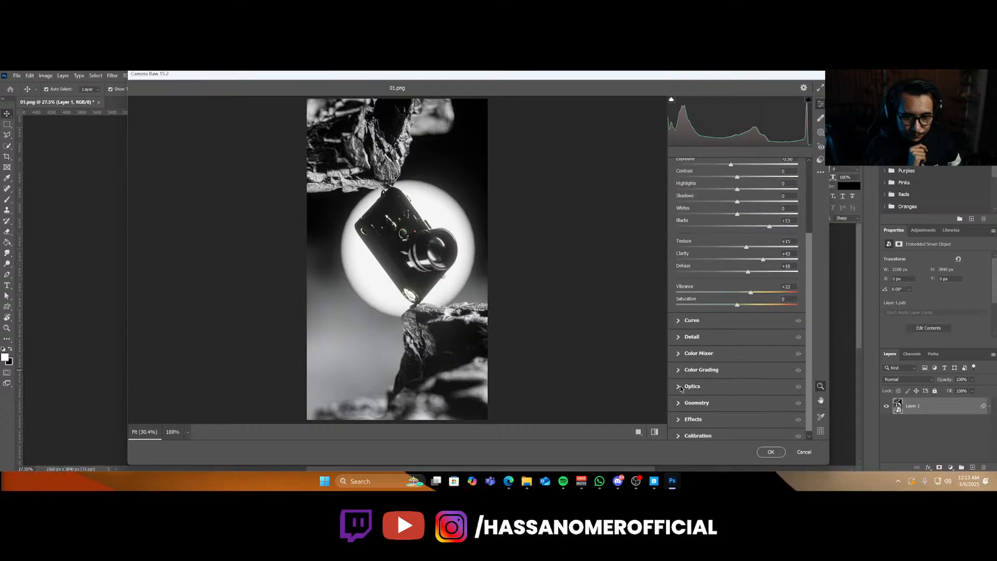
Add a strong dark vignette under Optics and a little grain under Effects, then apply the Camera Raw filter.
click(679, 387)
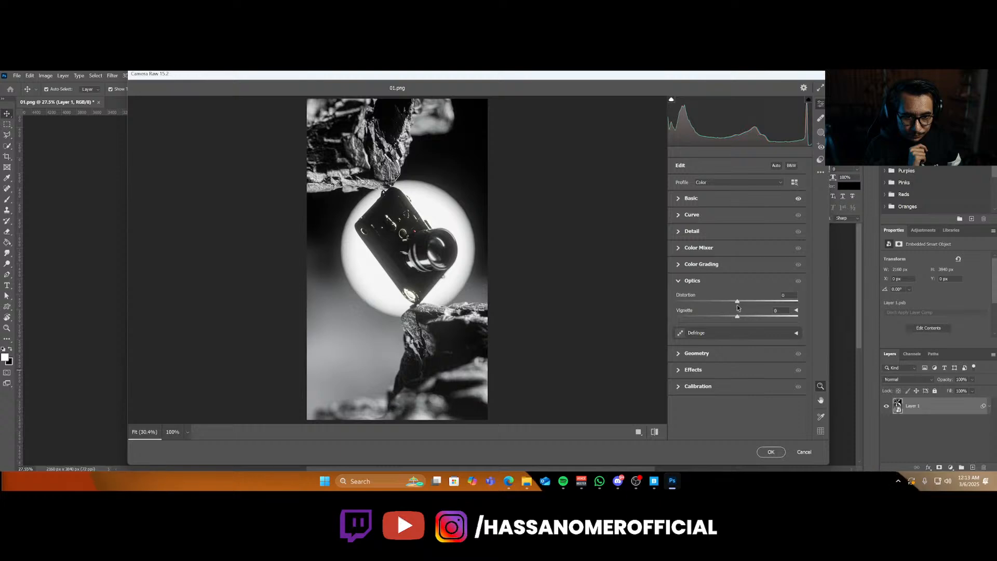
drag(736, 317, 678, 329)
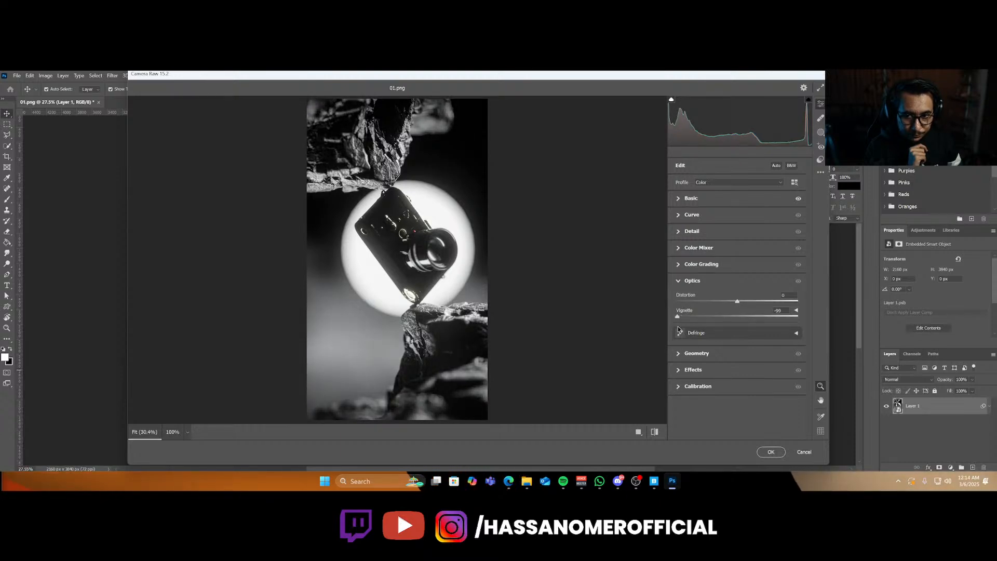
click(679, 369)
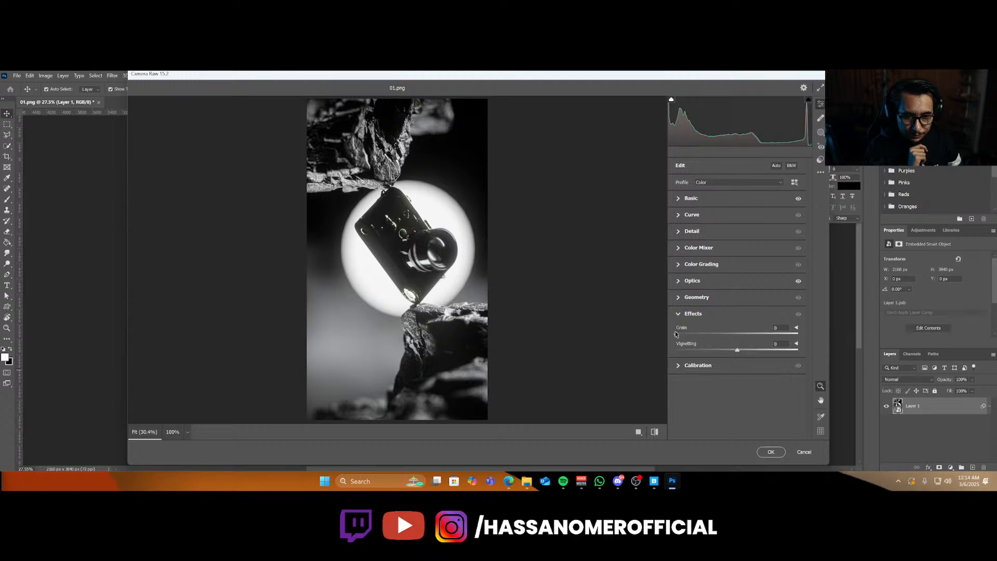
drag(677, 334, 682, 335)
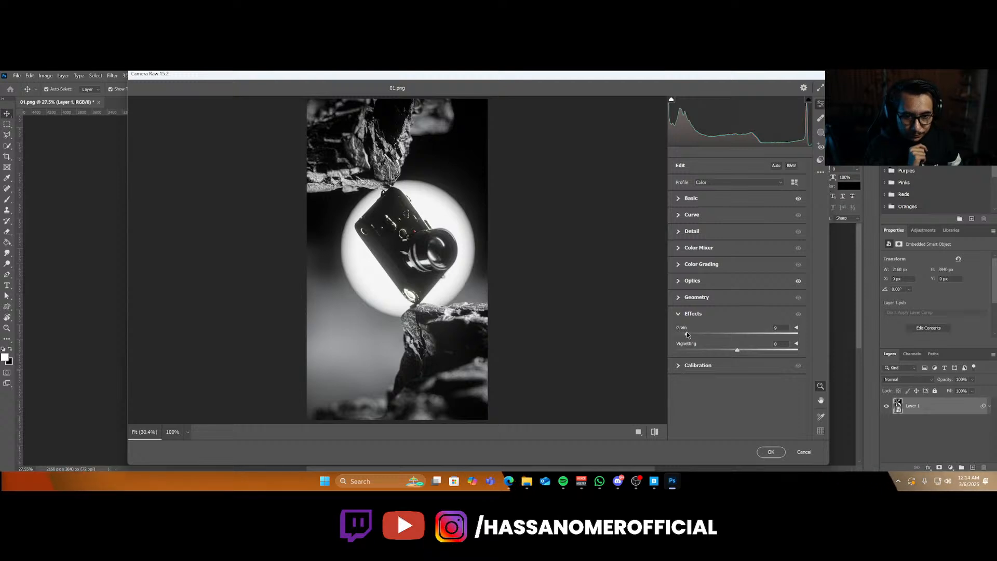
drag(376, 248, 384, 313)
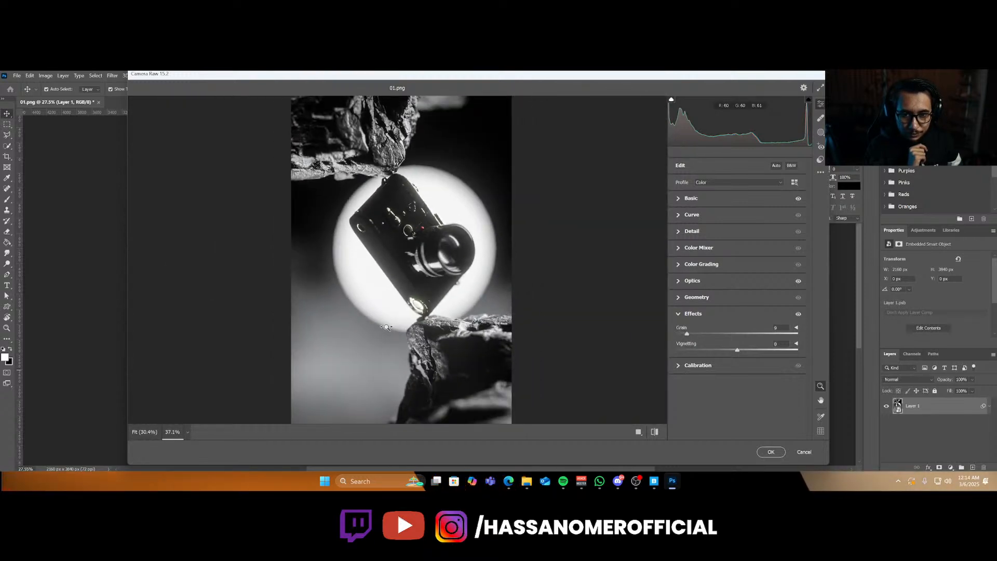
click(780, 453)
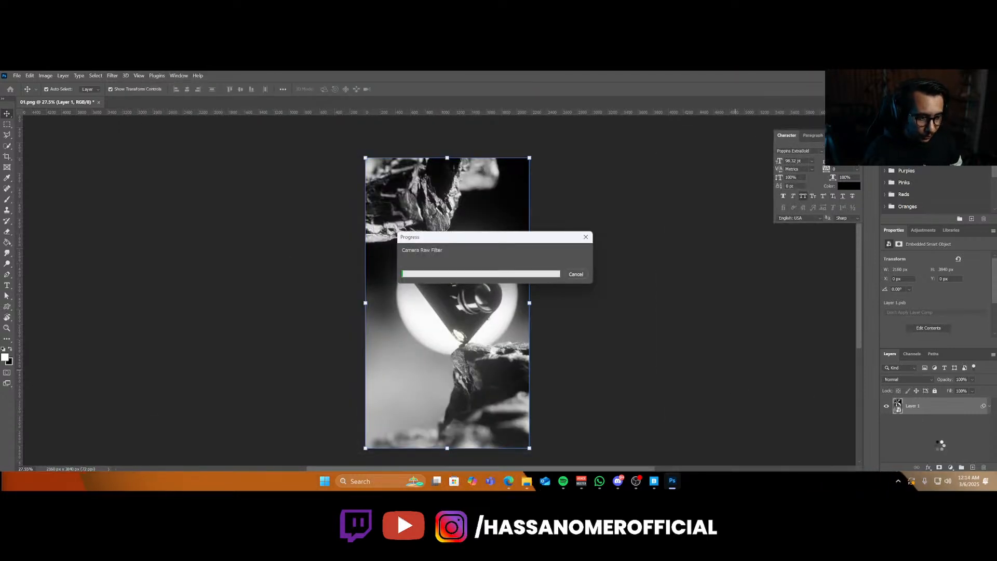
Add a Color Lookup adjustment layer using the DropBlues.3DL 3DLUT file, comparing it by toggling its visibility.
click(951, 467)
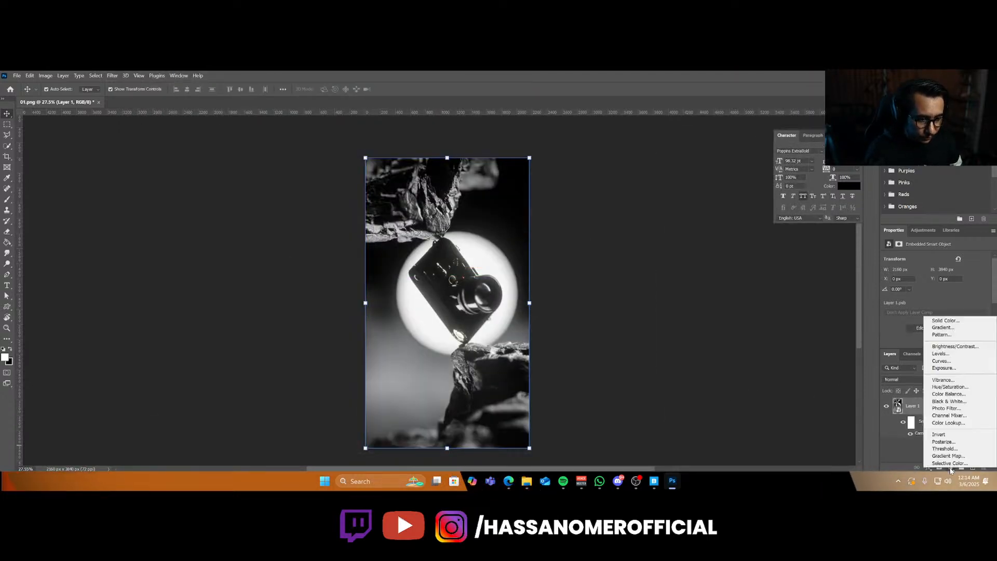
click(948, 422)
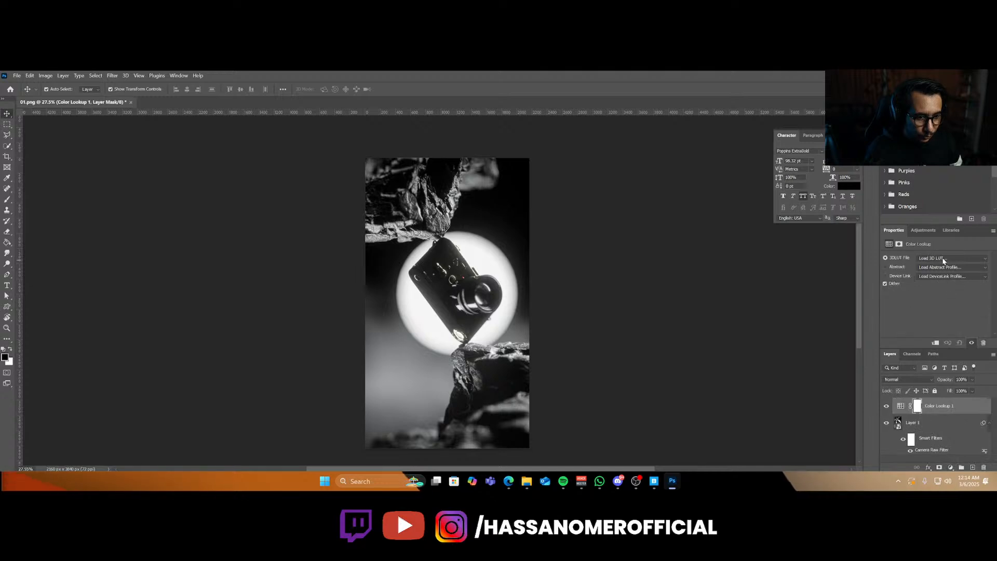
click(942, 258)
click(936, 92)
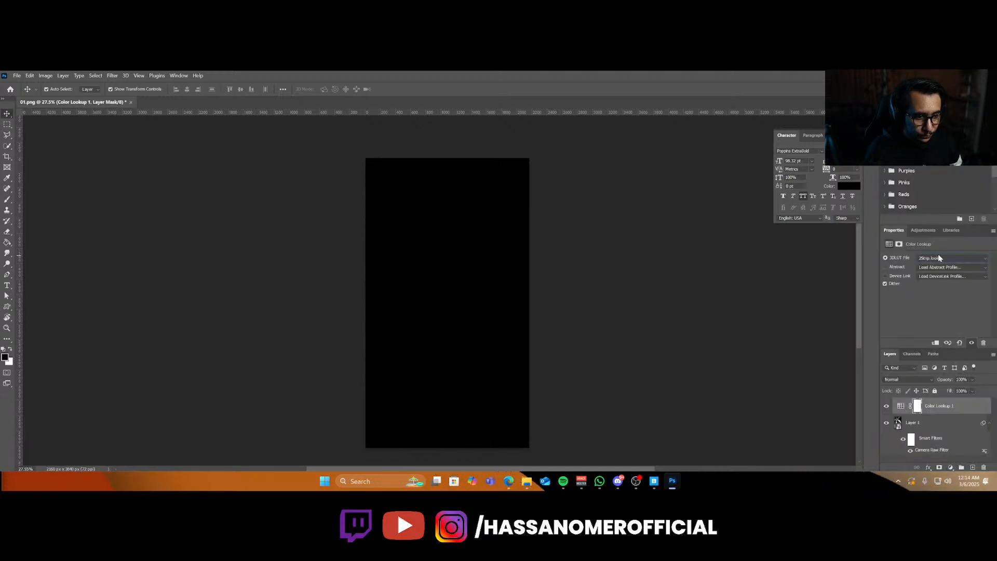
scroll(937, 259, down, 2)
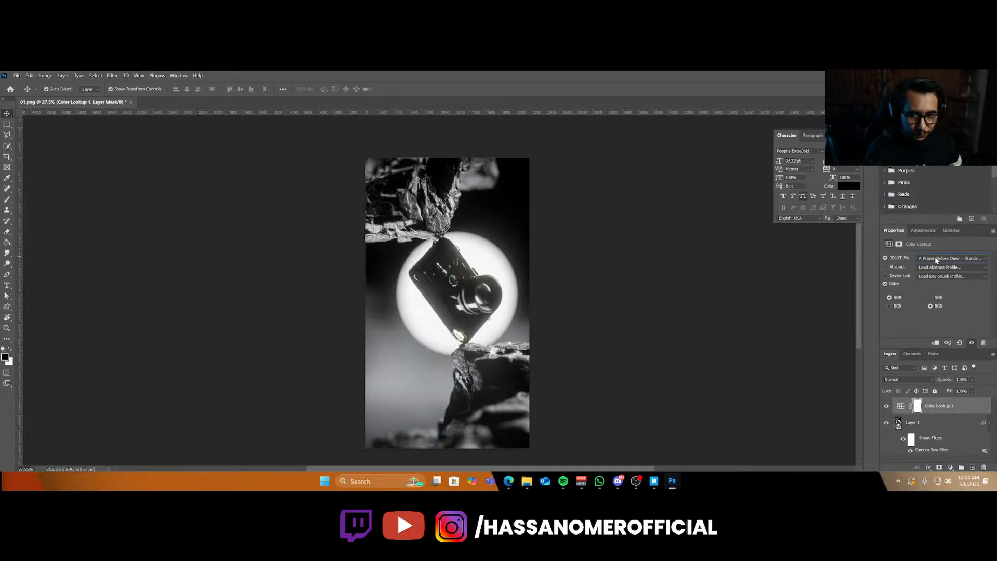
scroll(936, 258, down, 3)
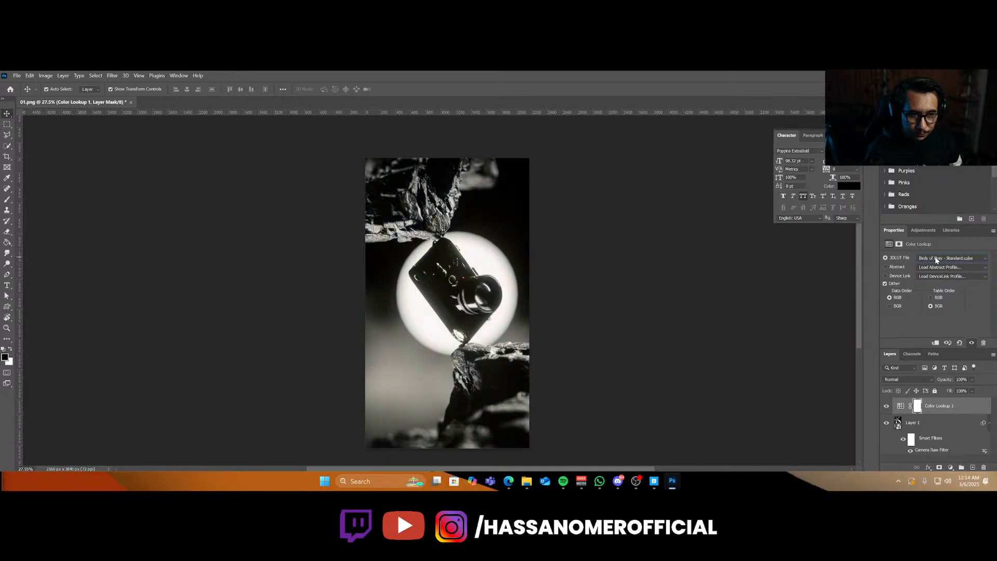
scroll(937, 259, down, 2)
scroll(937, 259, down, 3)
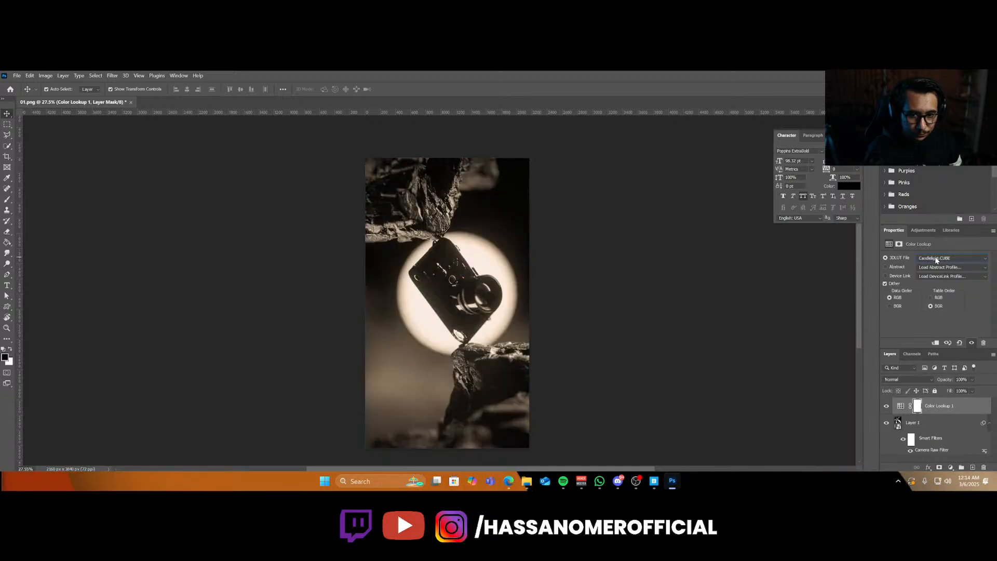
scroll(937, 261, down, 2)
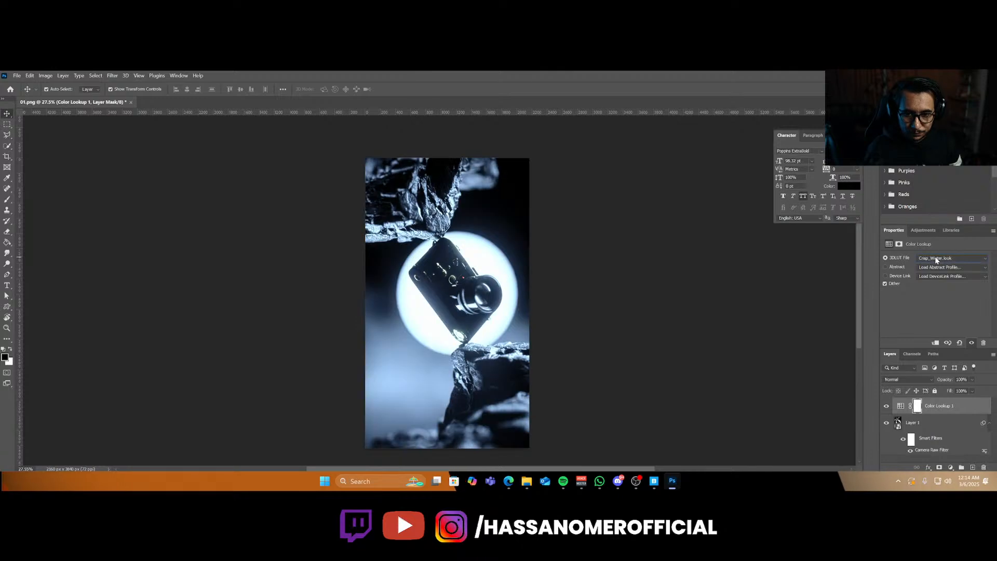
scroll(937, 260, down, 2)
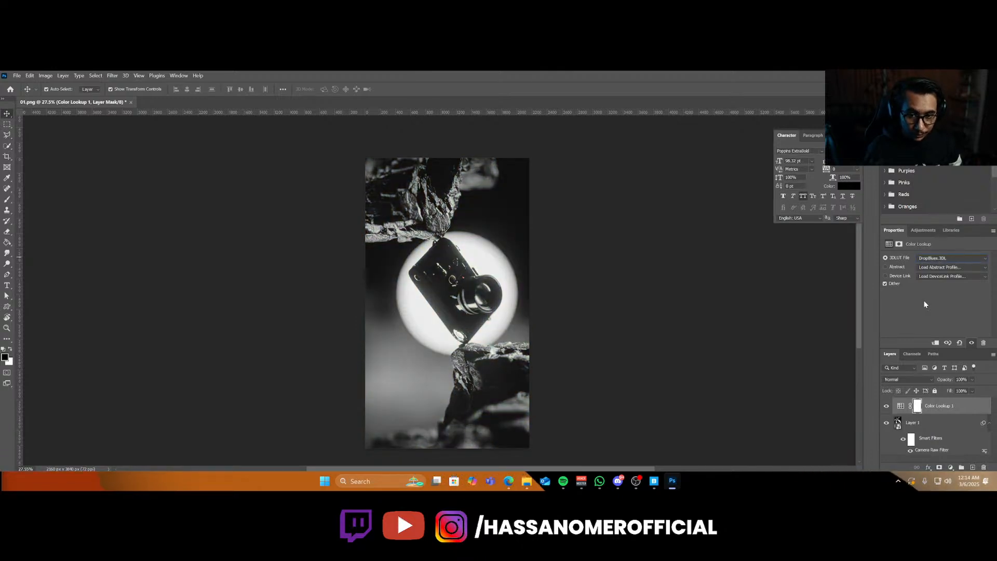
click(887, 406)
click(887, 406)
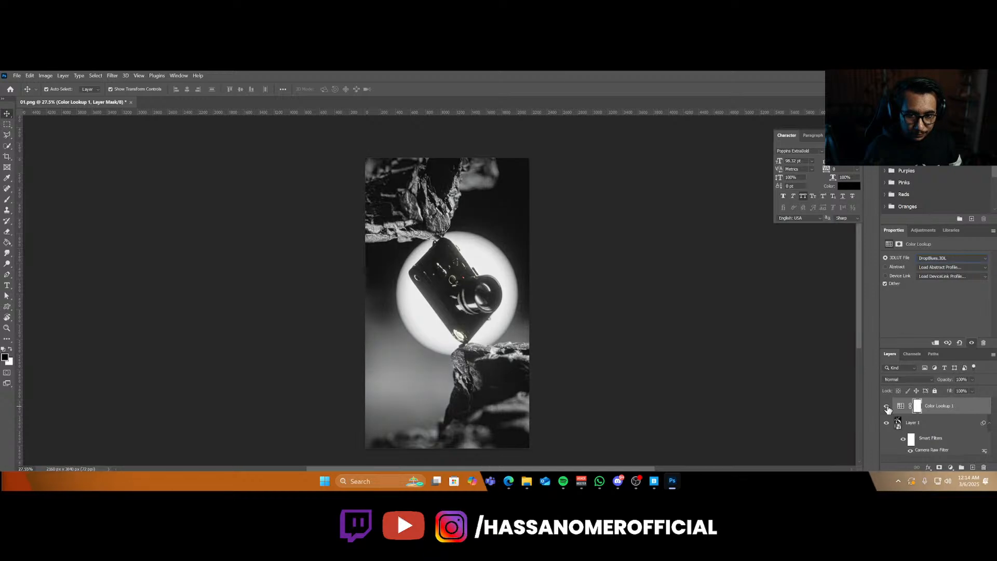
Toggle the Color Lookup layer's visibility and zoom in to inspect the graded camera render.
click(887, 406)
click(886, 406)
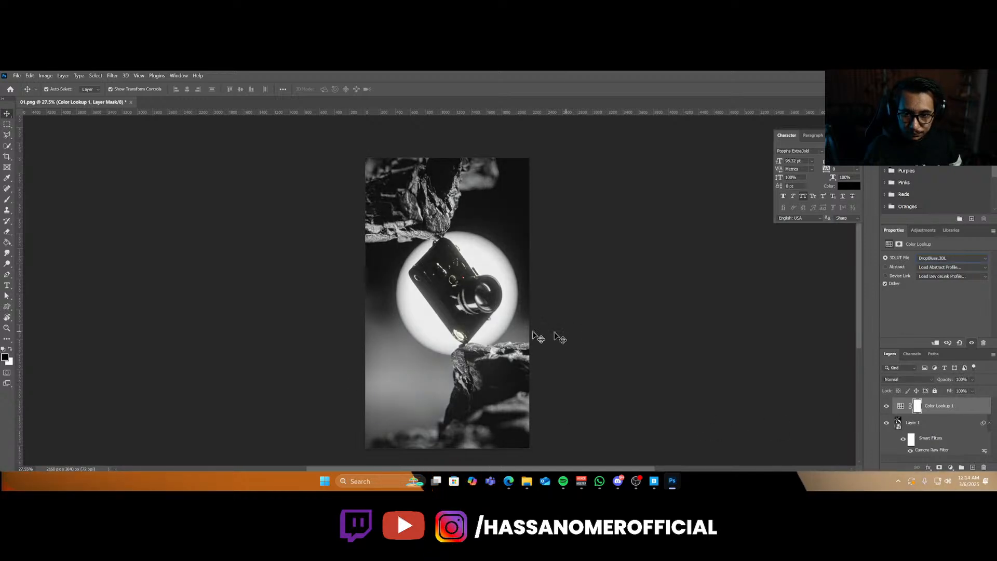
click(478, 320)
alt+scroll(467, 328, up, 5)
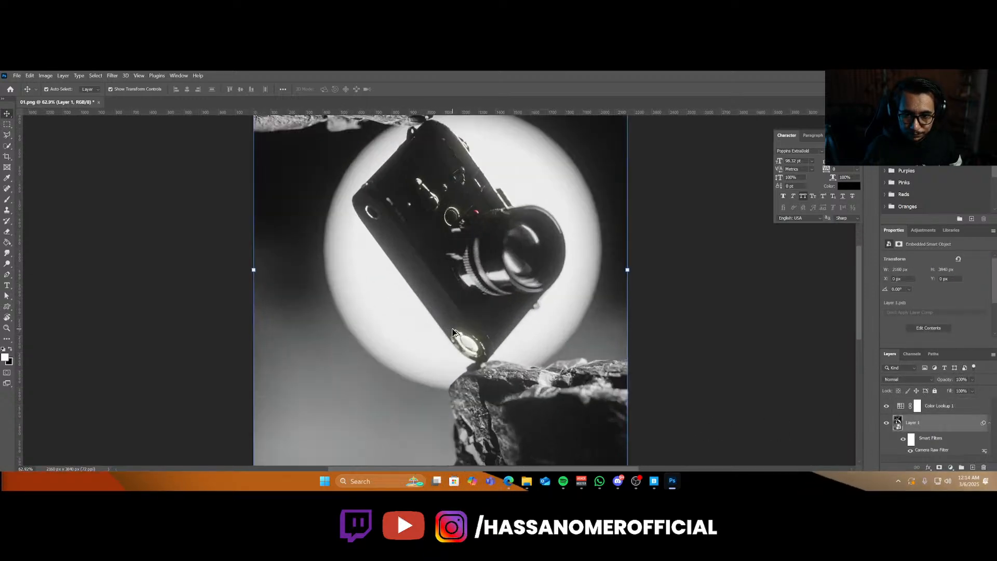
alt+scroll(452, 333, down, 3)
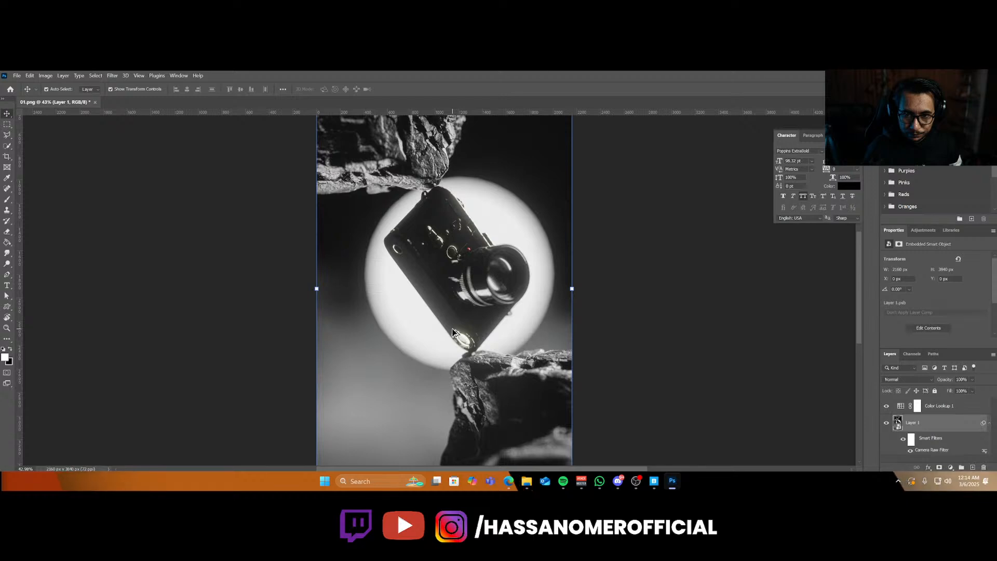
alt+scroll(452, 333, down, 4)
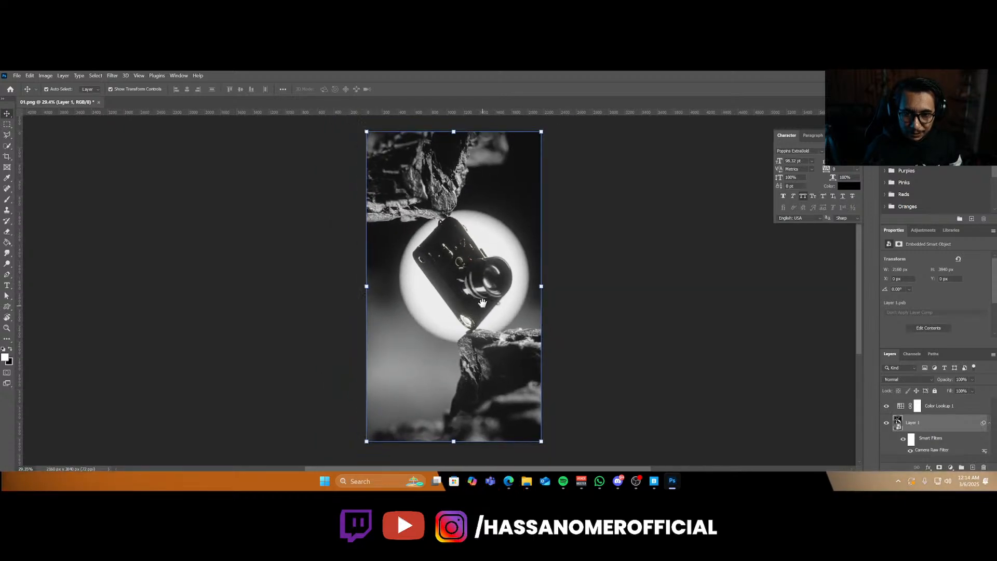
drag(482, 302, 474, 311)
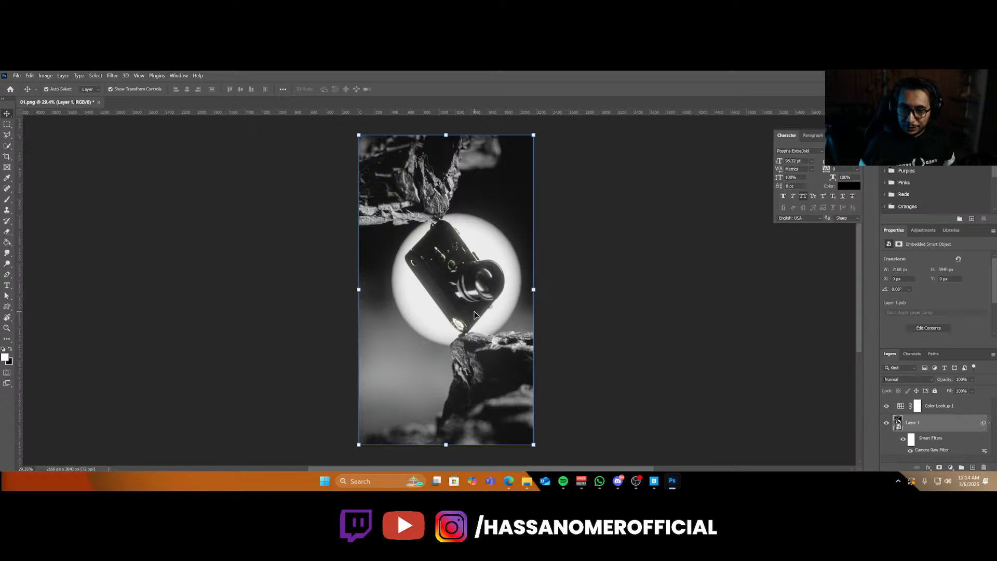
alt+scroll(484, 284, up, 6)
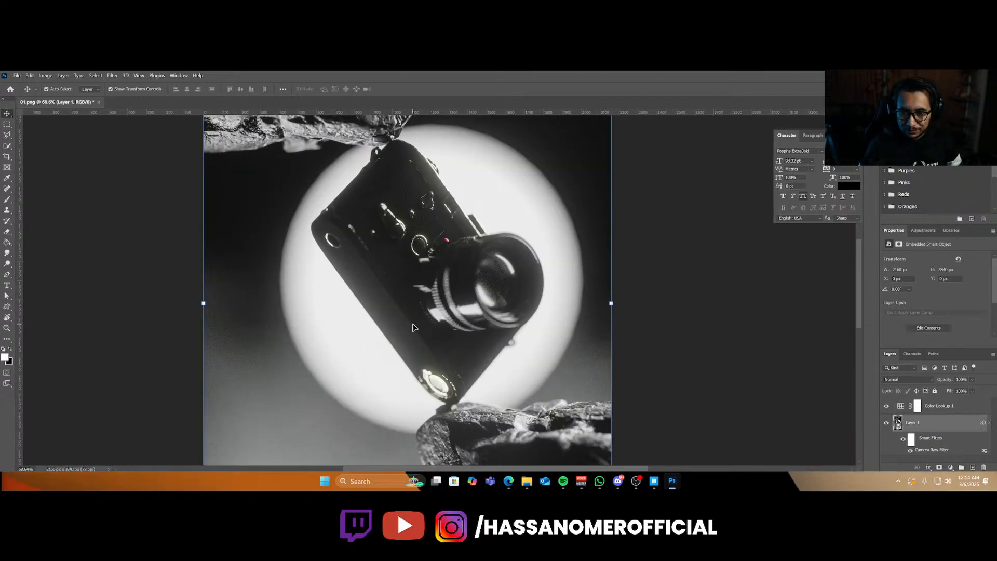
alt+scroll(414, 327, down, 6)
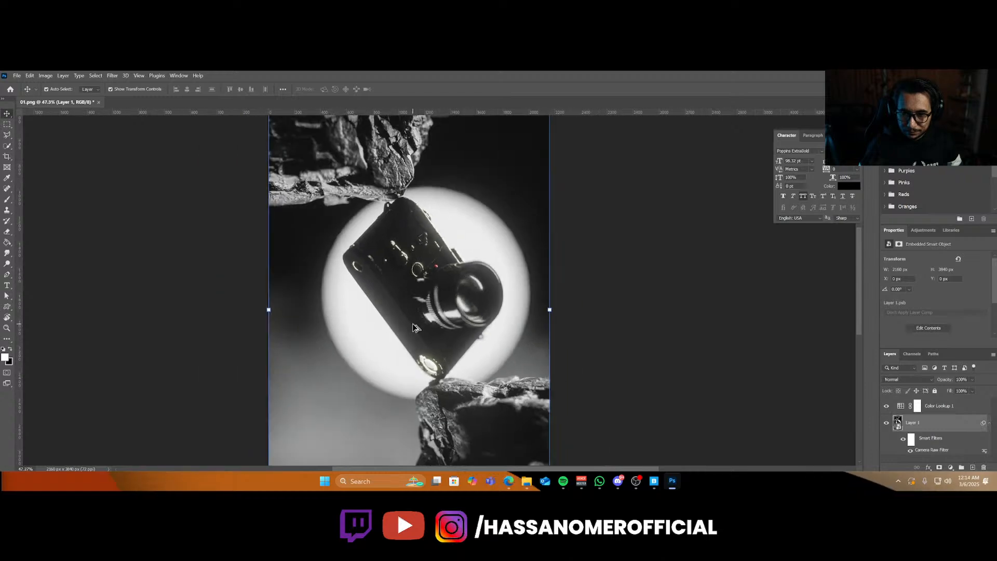
Switch to the web browser and search Bing for lica camera logo.
click(509, 480)
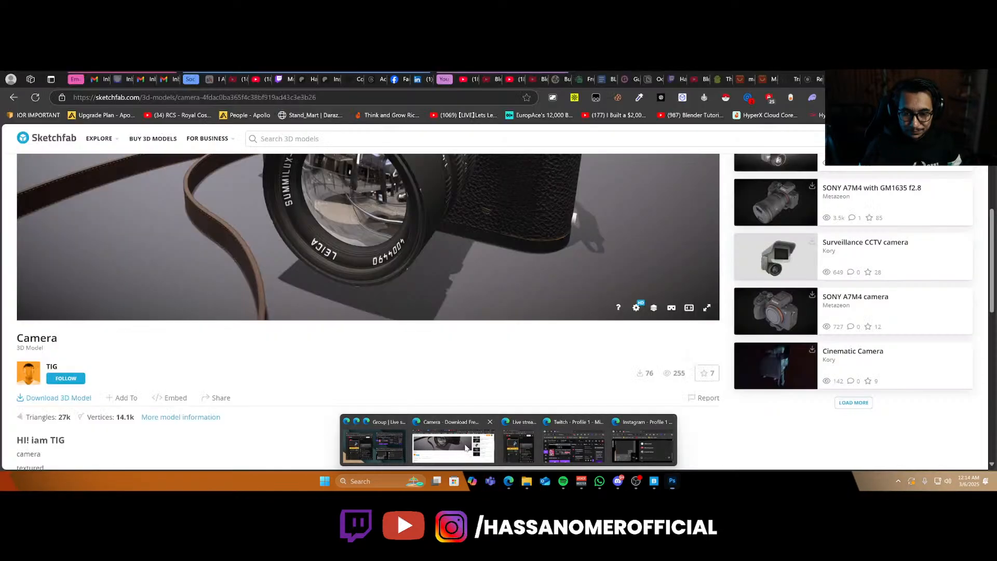
click(453, 448)
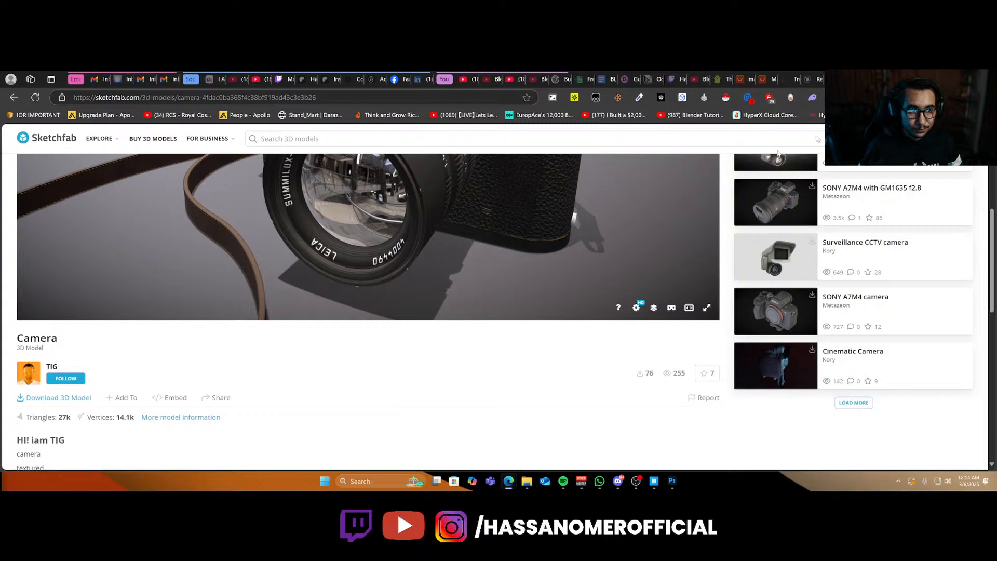
key(ctrl+t)
text(lica )
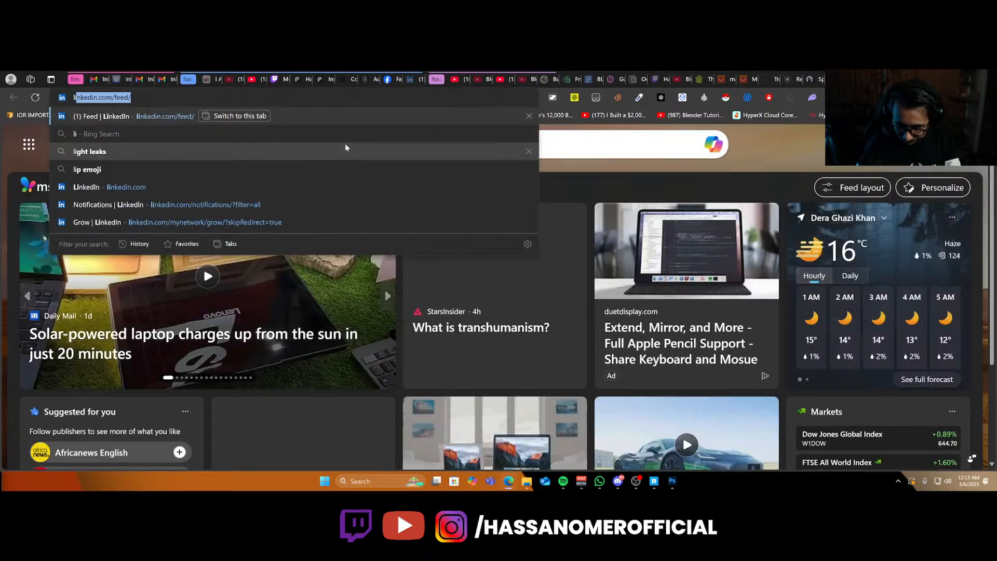
text(logo)
key(Return)
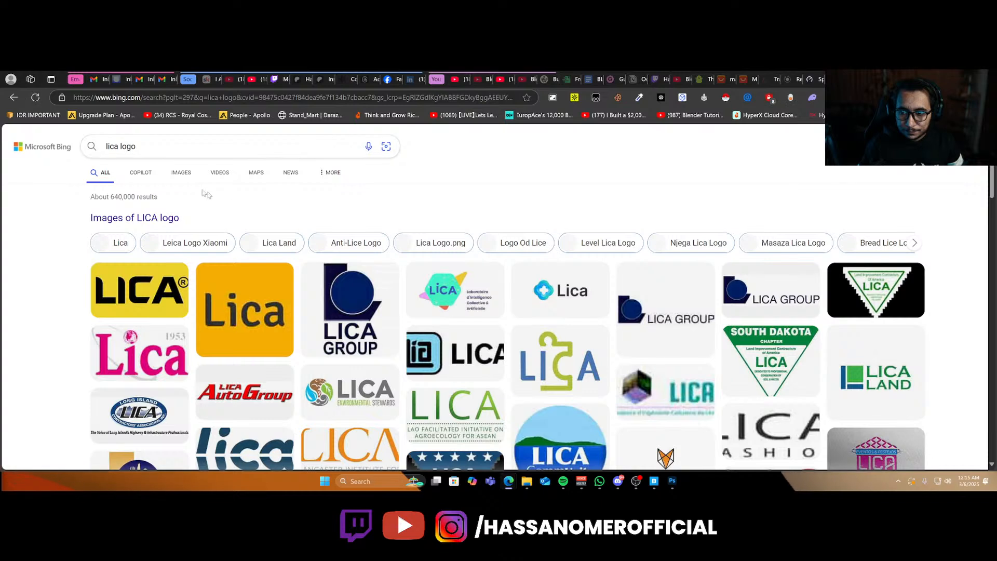
click(110, 141)
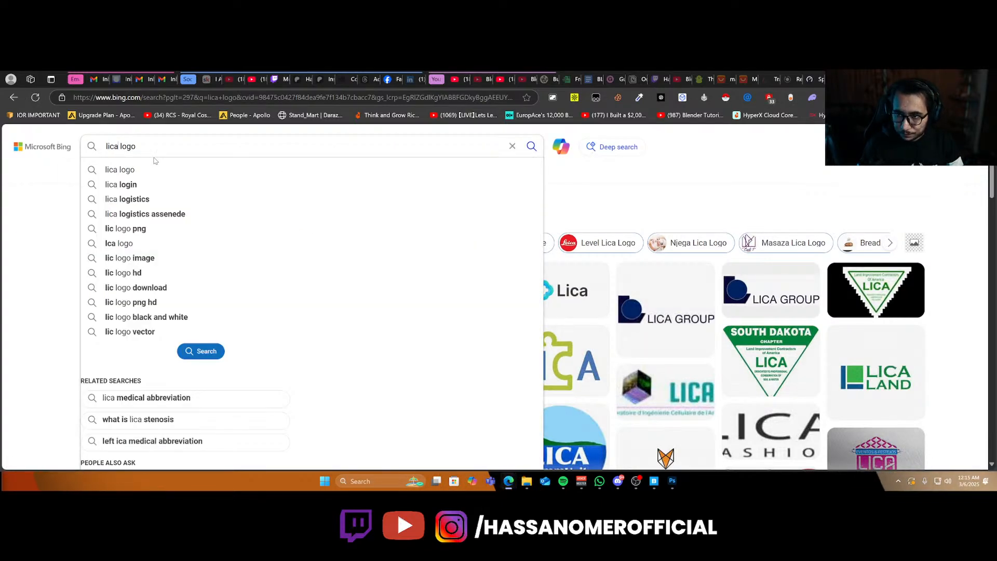
text(camer)
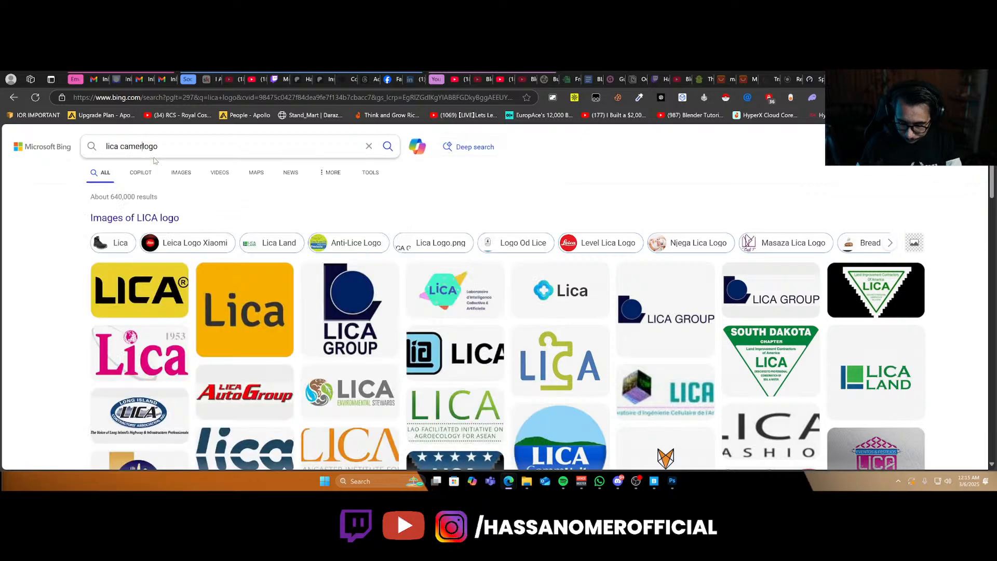
text(a)
key(Return)
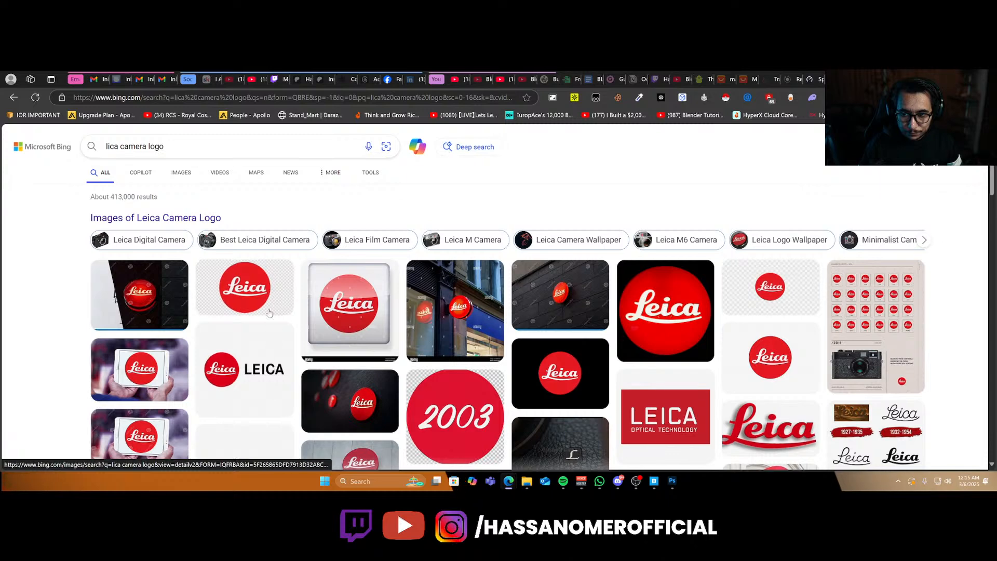
Open the red Leica script logo result and its imgbin source page, then close that page.
click(315, 327)
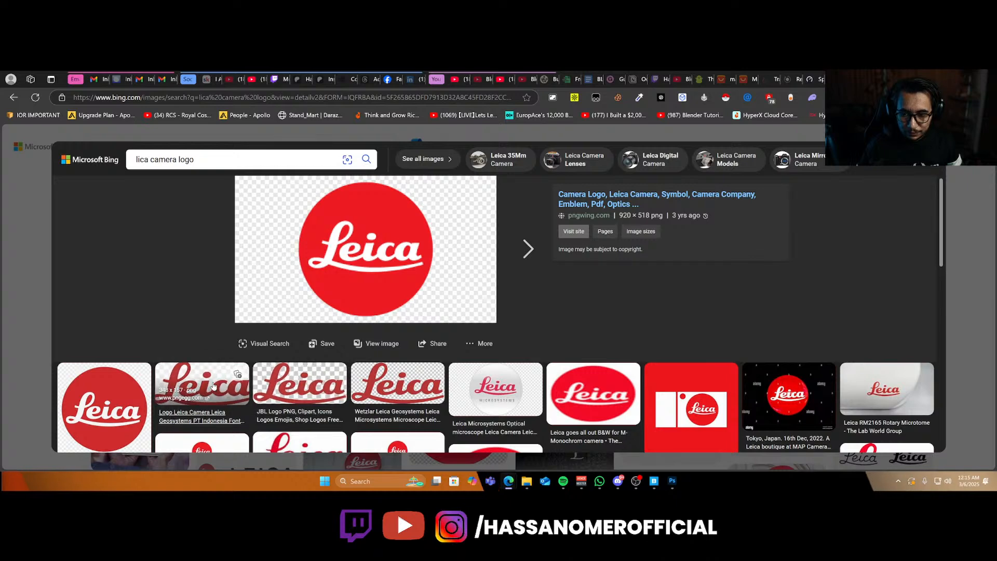
click(394, 384)
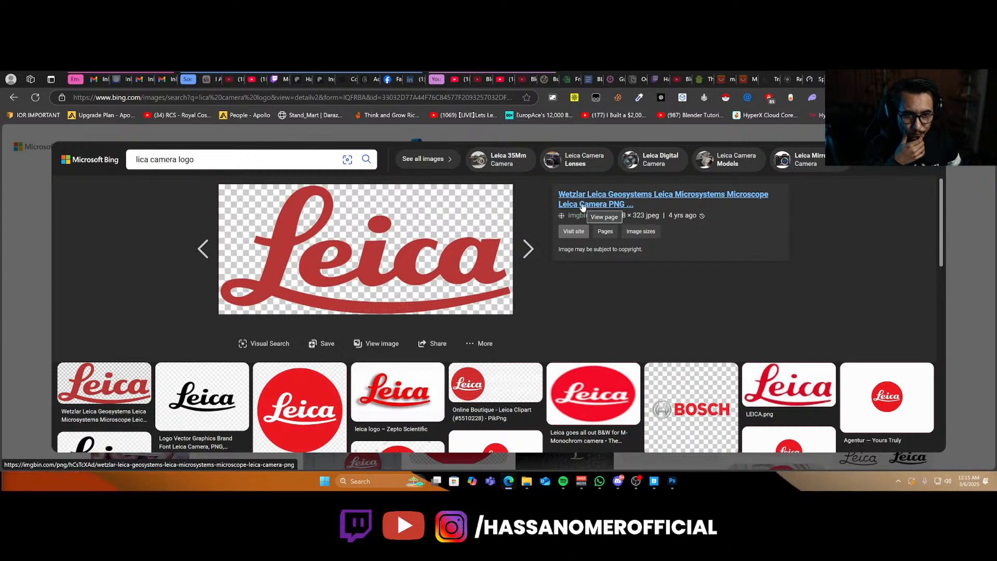
click(582, 206)
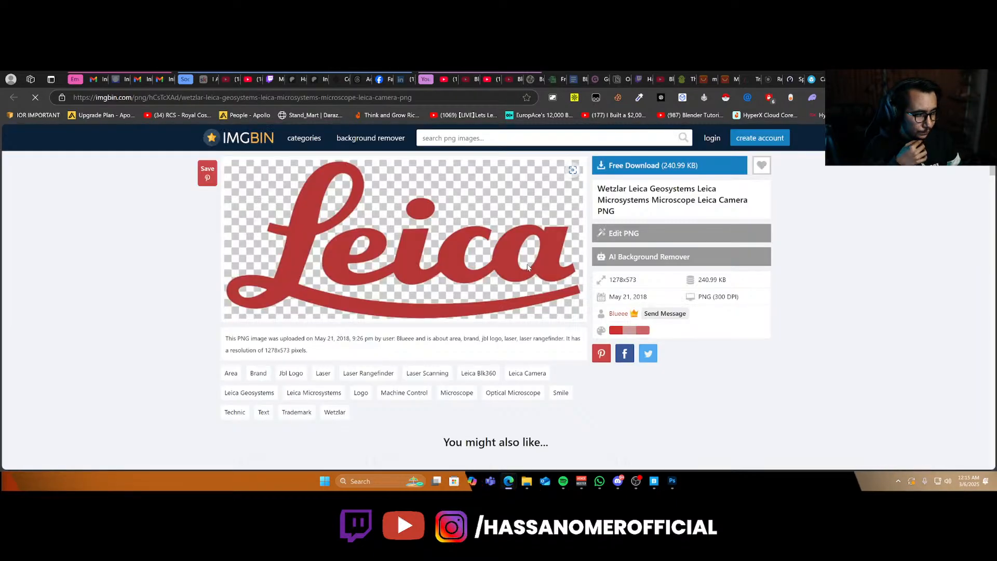
click(655, 165)
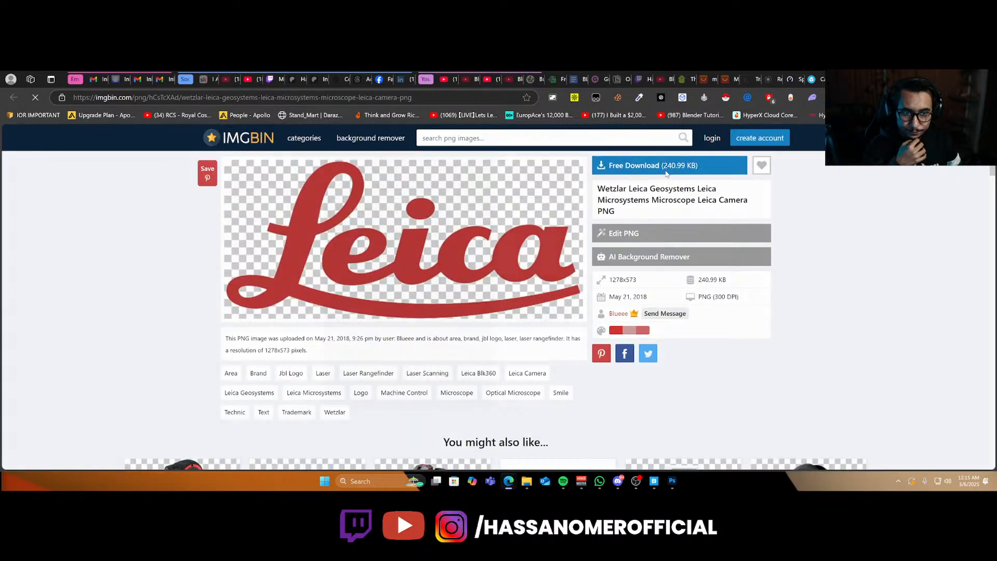
click(774, 305)
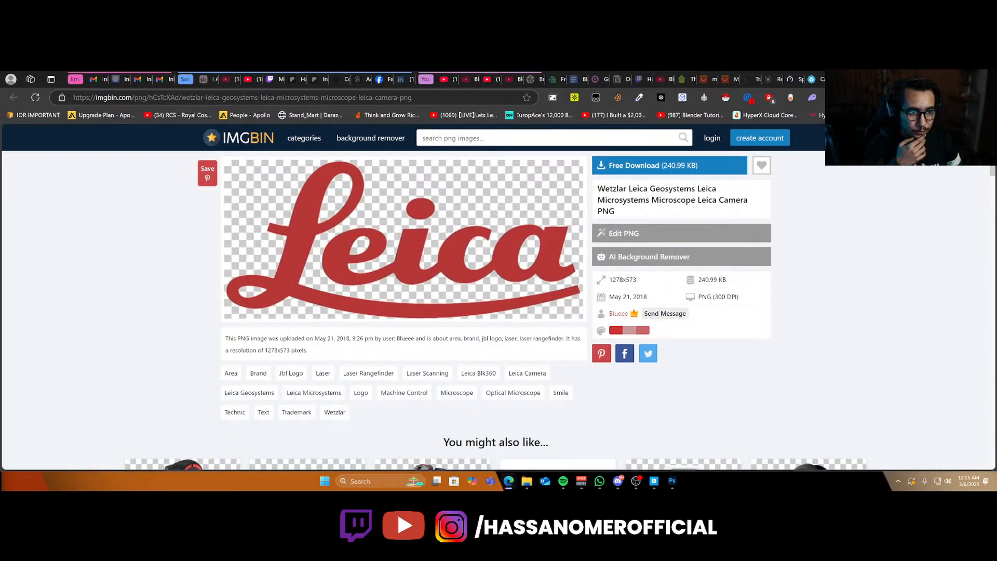
key(ctrl+w)
Save the red Leica logo image into the Downloads folder.
right_click(410, 208)
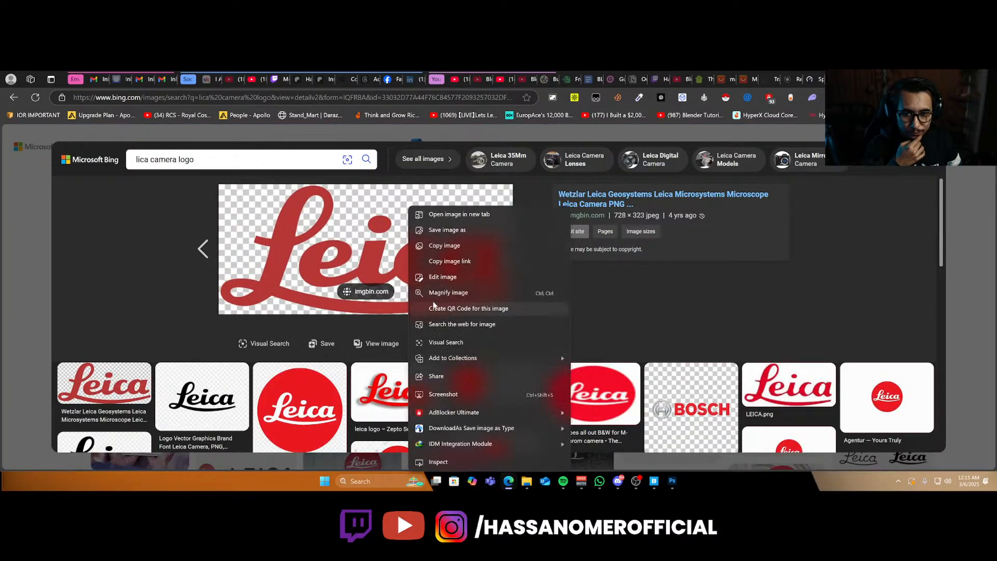
click(487, 235)
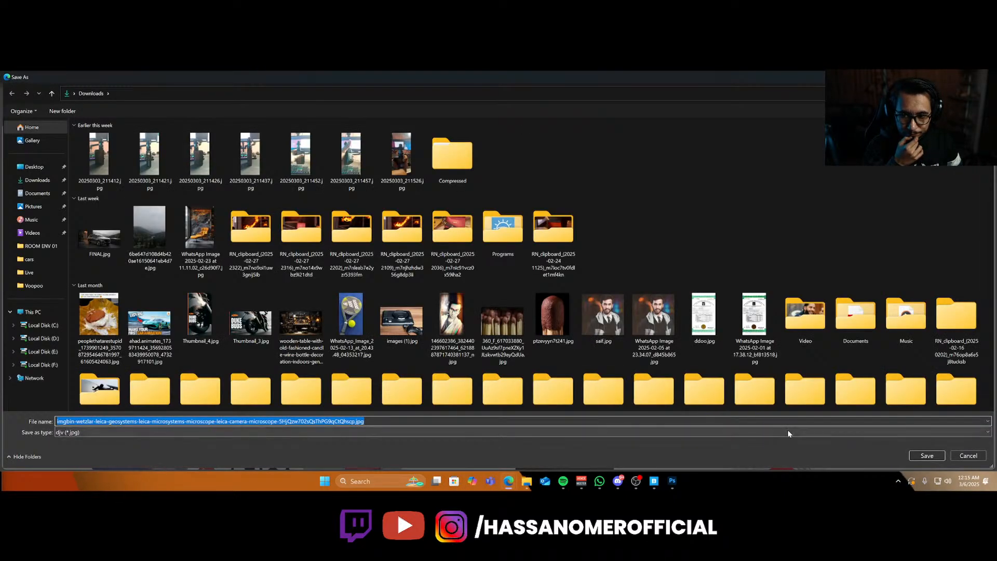
click(926, 455)
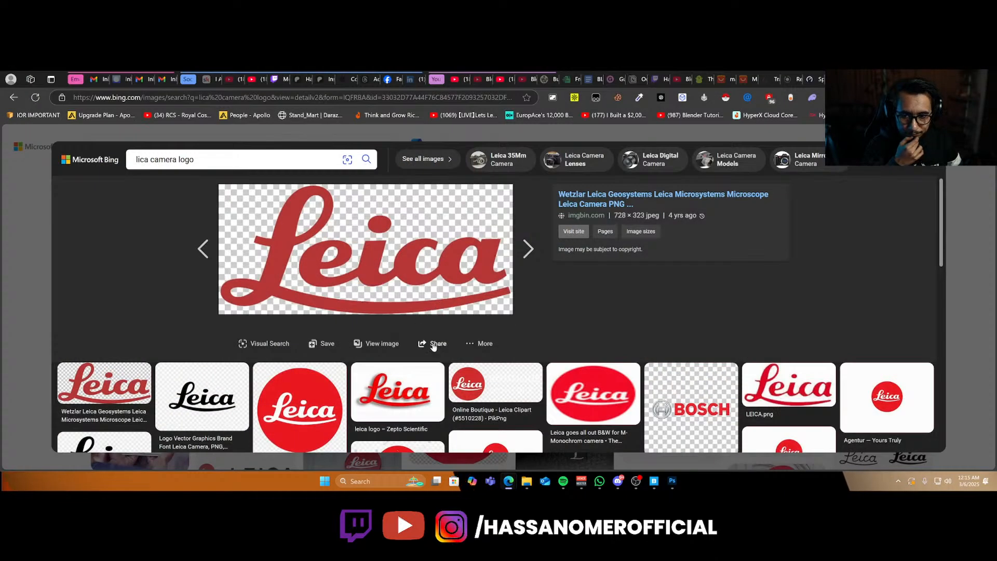
Open the black Leica logo result on favpng and download it as a PNG.
scroll(431, 347, down, 3)
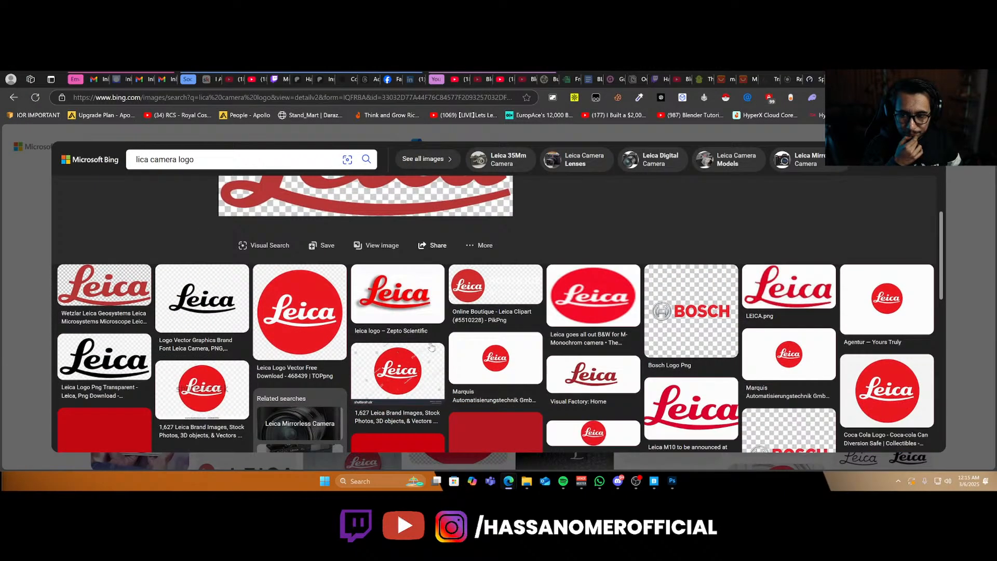
click(211, 348)
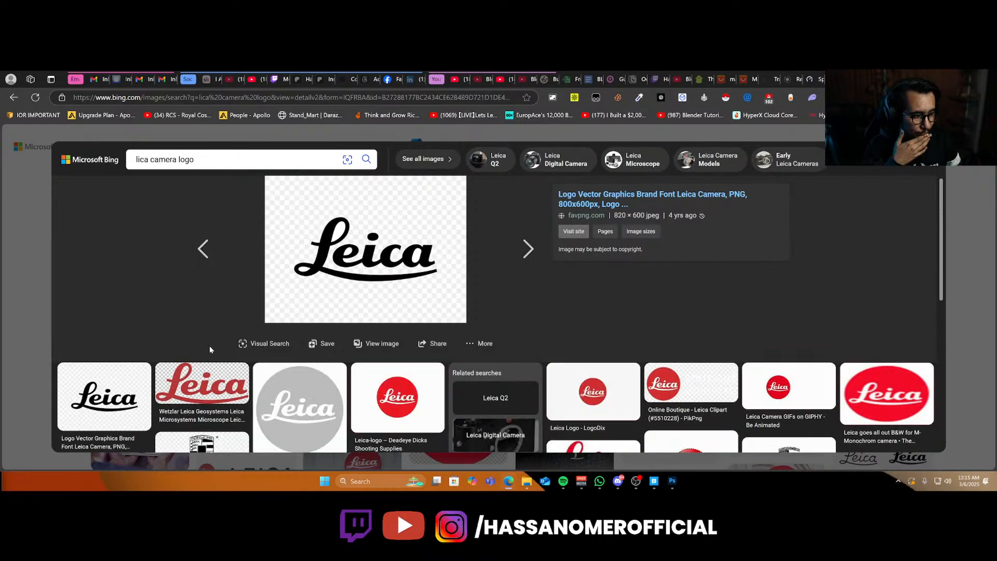
click(626, 200)
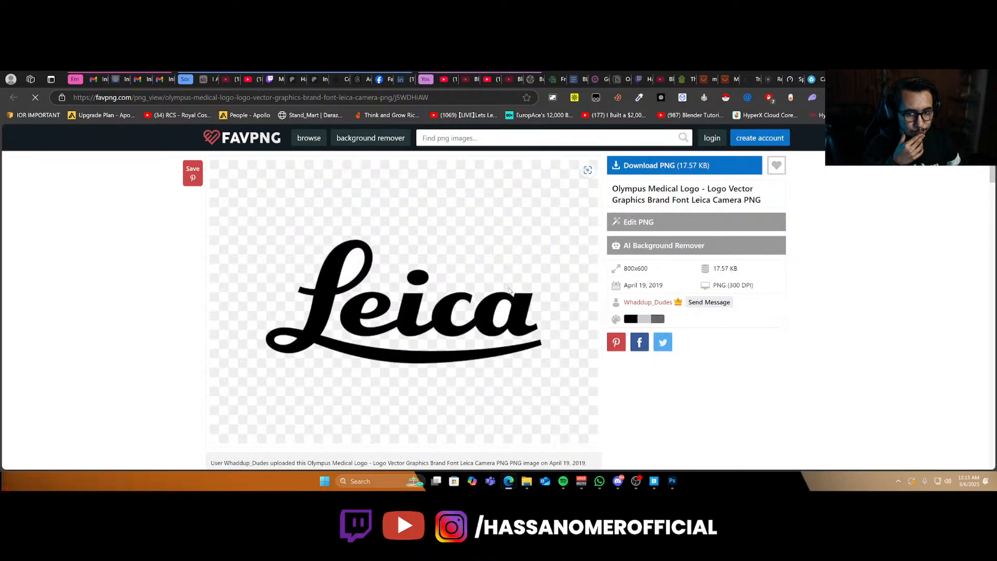
click(648, 173)
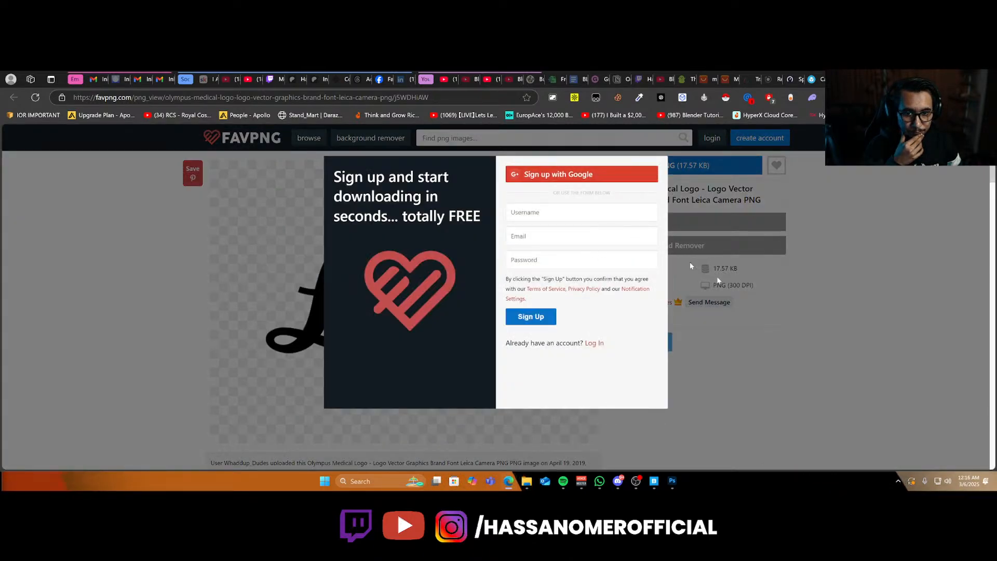
key(super+shift+Right)
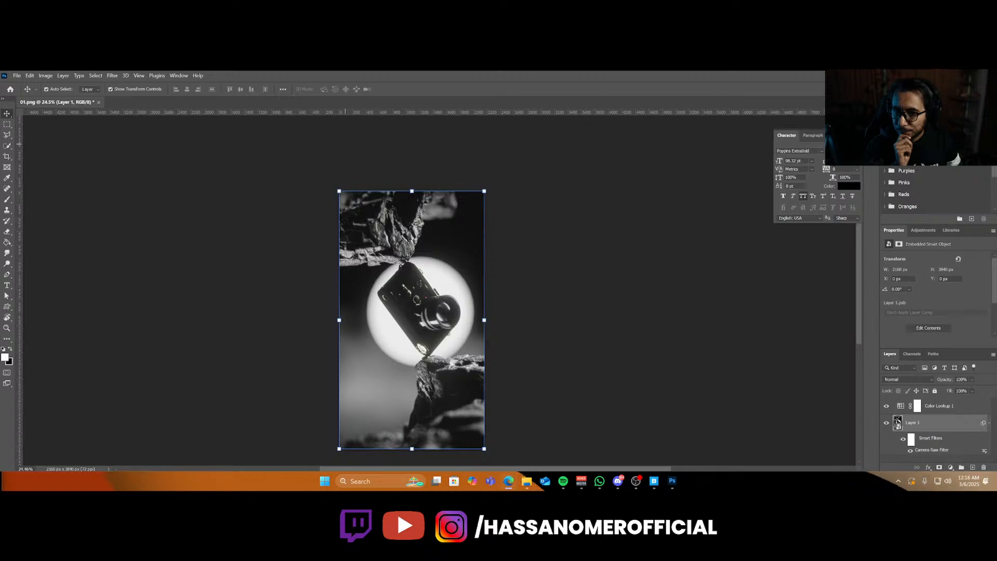
drag(0, 233, 548, 273)
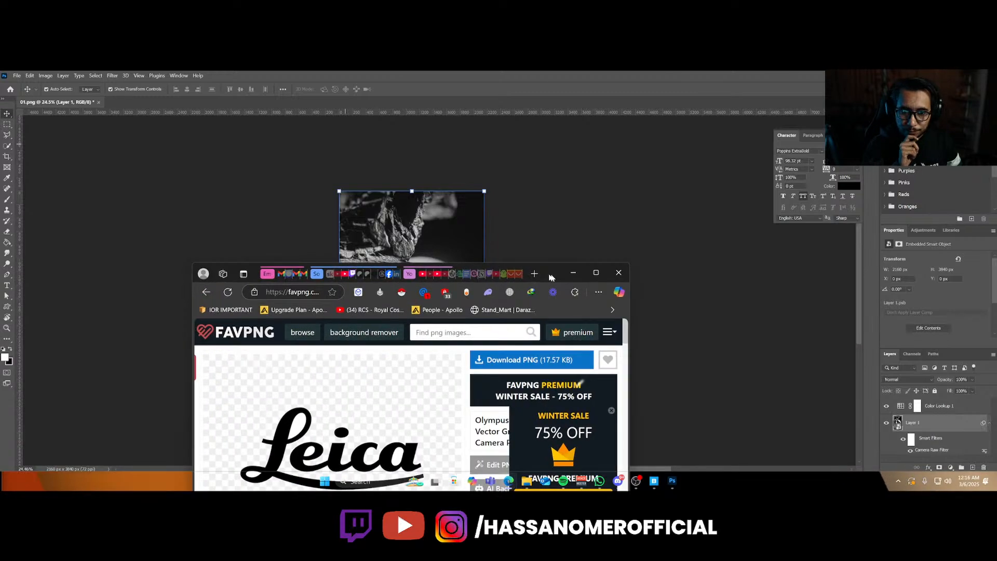
click(596, 272)
click(666, 165)
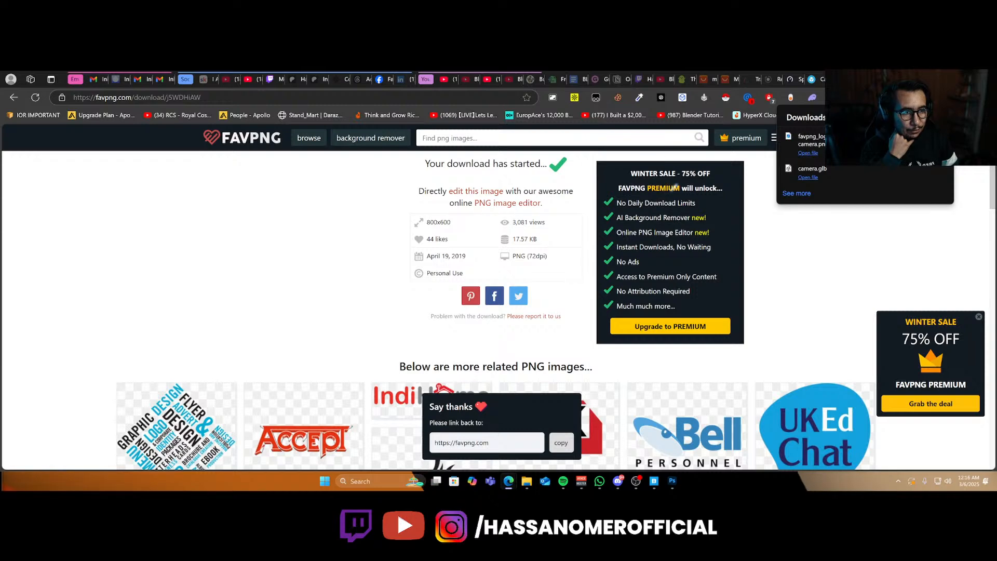
Return to Photoshop and open the downloaded black Leica logo PNG.
click(946, 77)
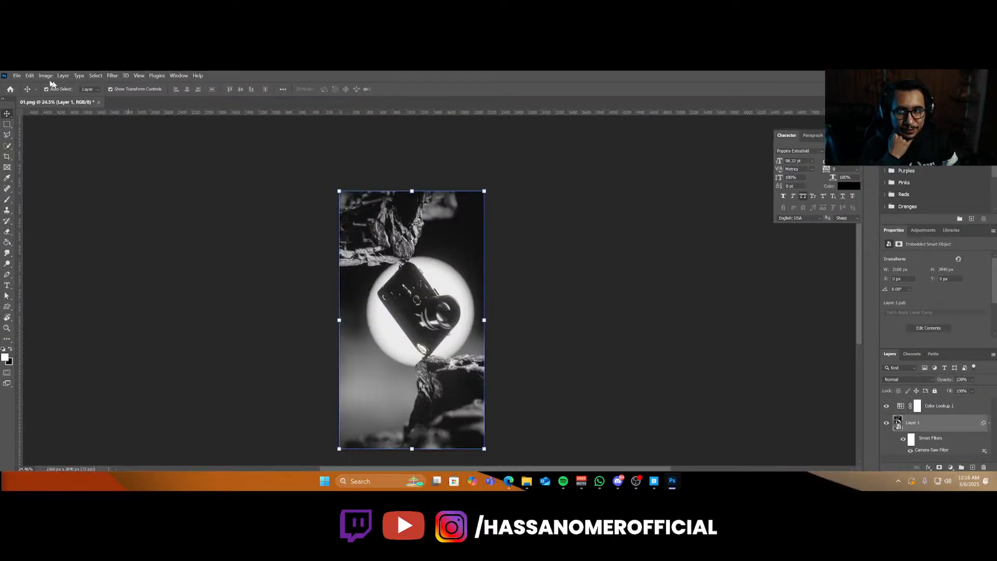
click(17, 76)
key(Escape)
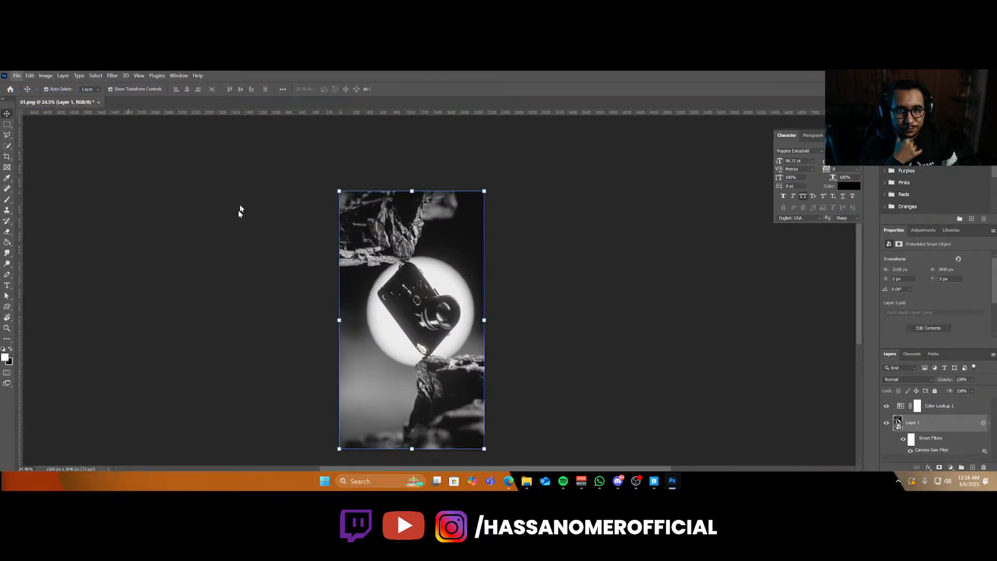
key(ctrl+o)
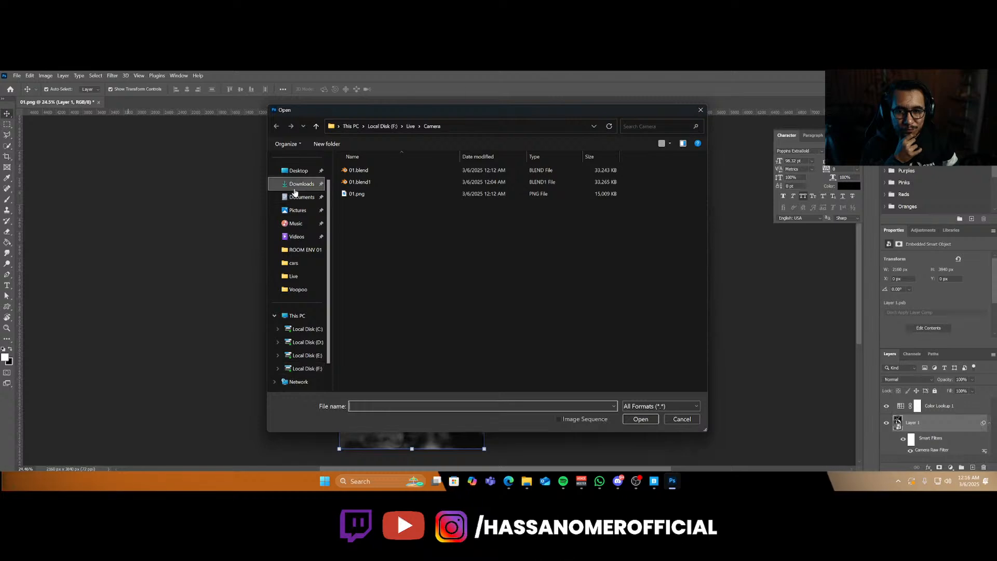
double_click(363, 202)
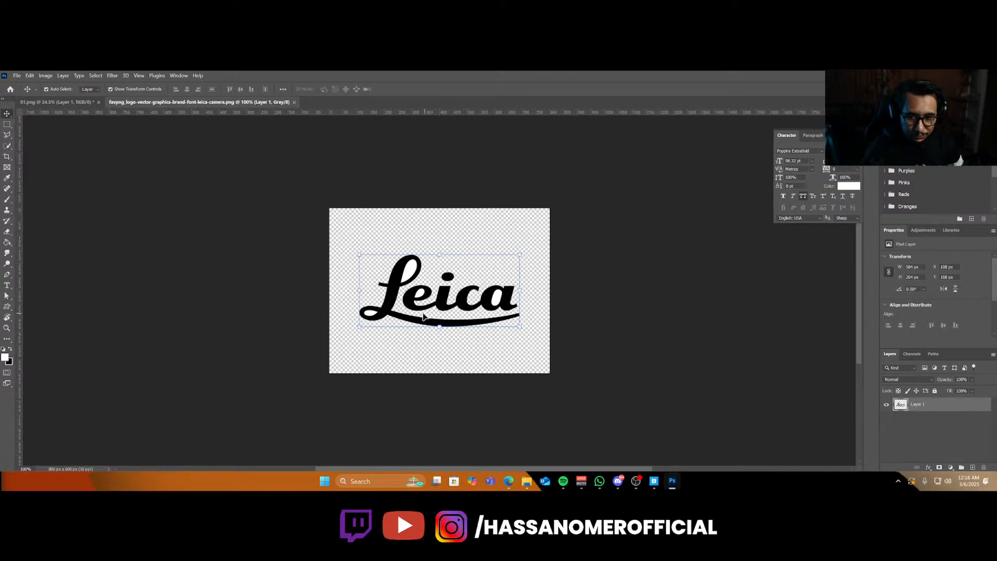
Bring the black Leica logo into the camera render document and convert its layer to a smart object.
drag(390, 297, 406, 329)
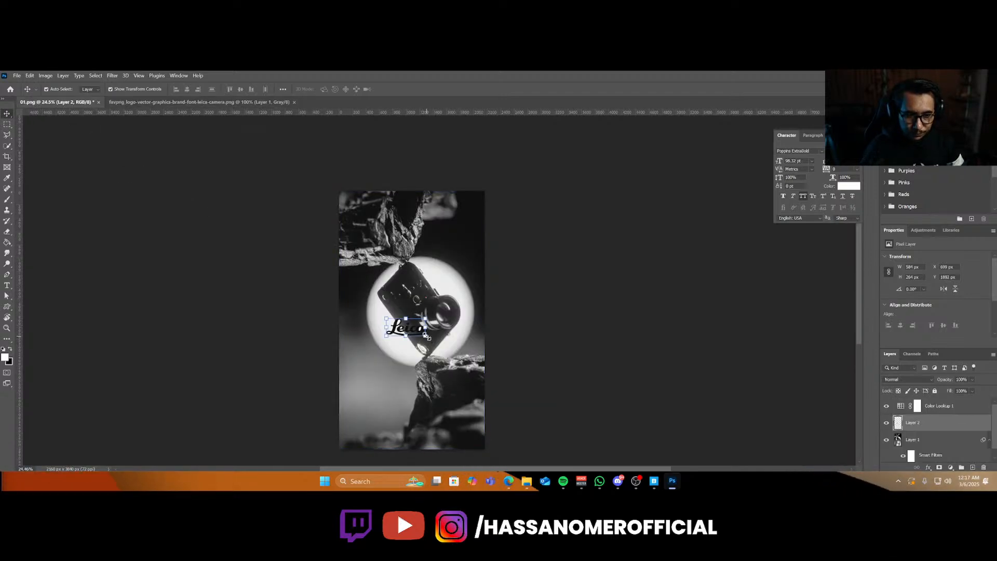
key(ctrl+t)
right_click(936, 423)
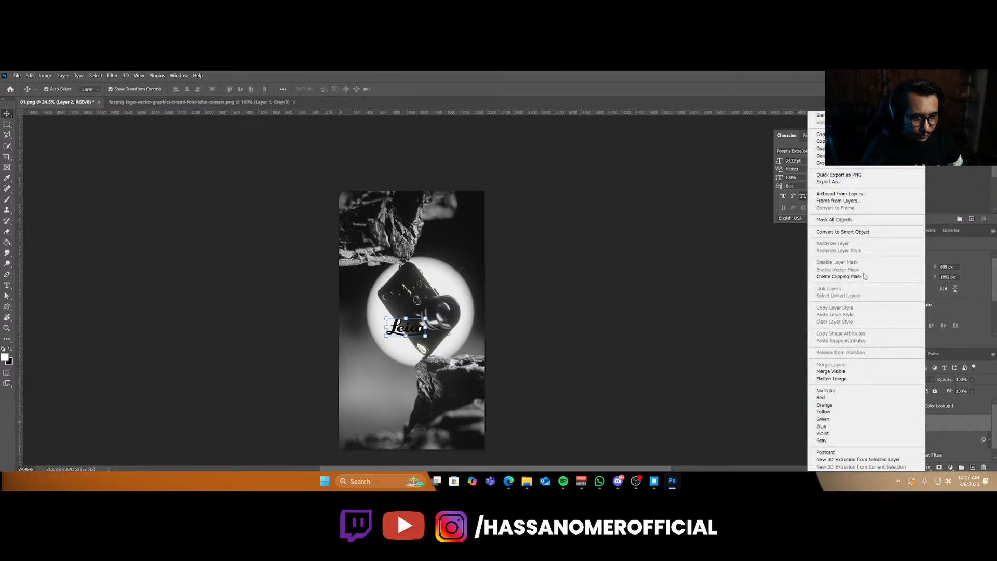
click(842, 231)
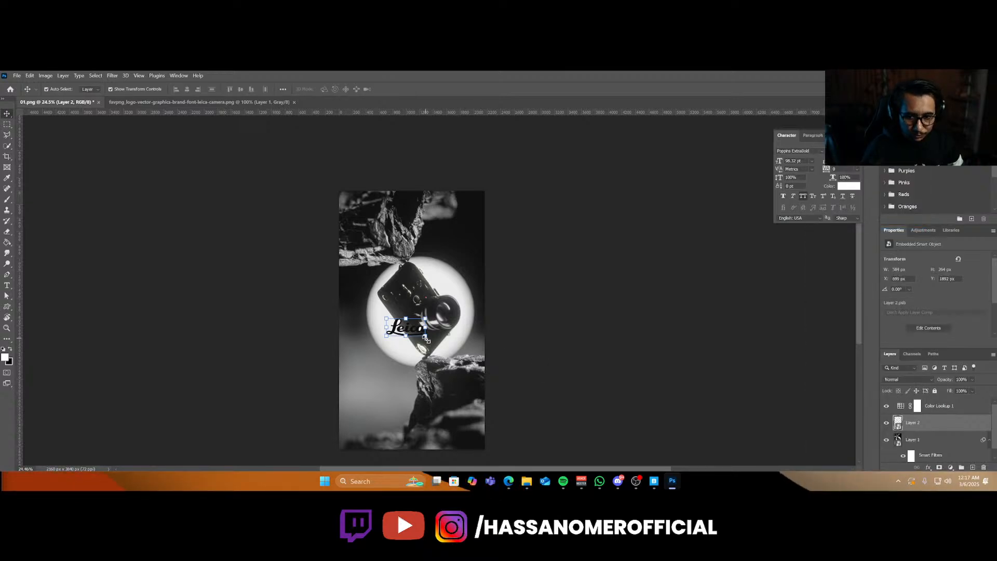
Scale the logo up and move it into the lower part of the image over the rocks.
alt+drag(424, 335, 463, 358)
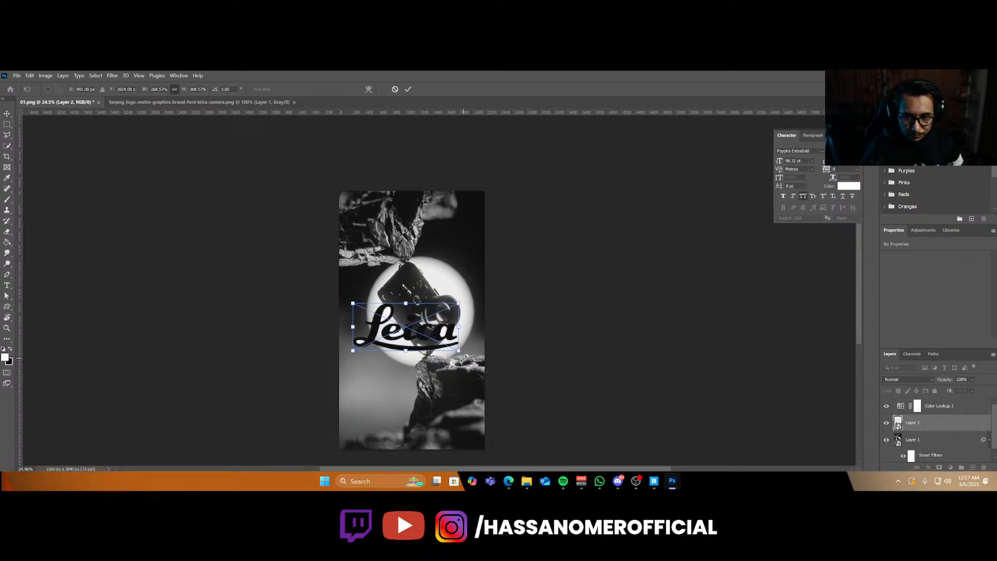
key(Return)
drag(419, 336, 424, 405)
Add a layer mask to the logo and mask out the white counters inside its letters by selecting and painting them black.
alt+scroll(425, 405, up, 6)
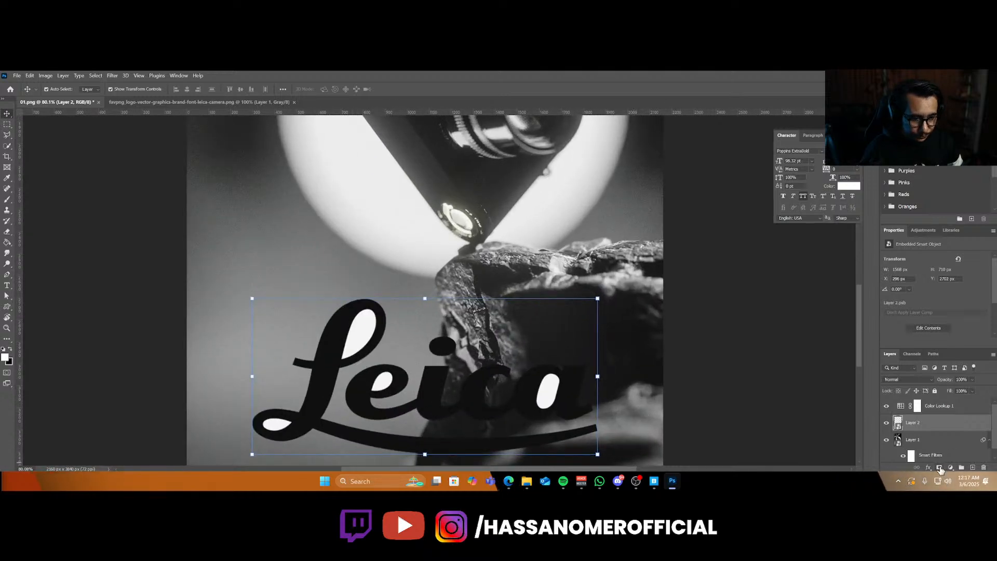
click(939, 468)
key(w)
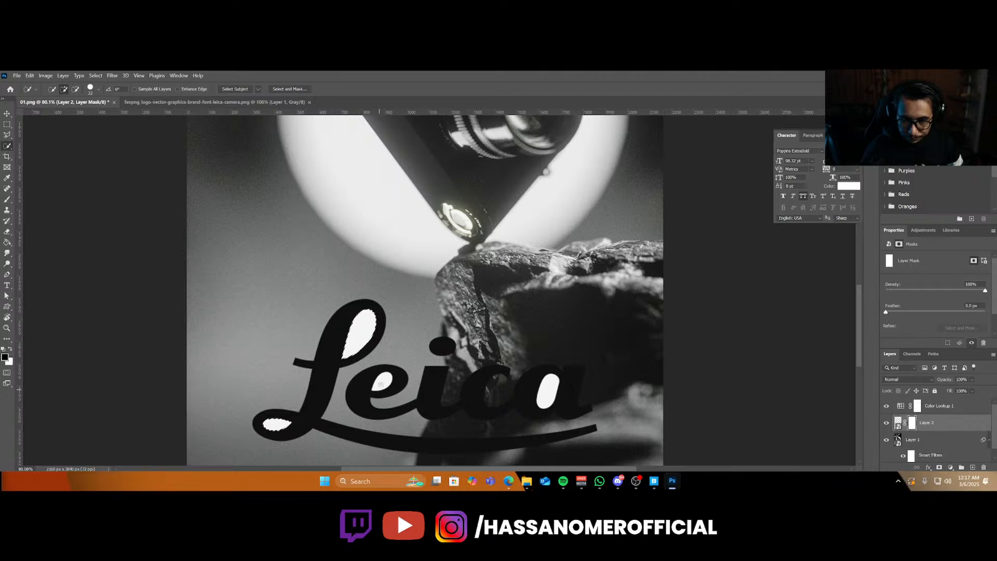
drag(380, 385, 383, 386)
drag(549, 383, 546, 398)
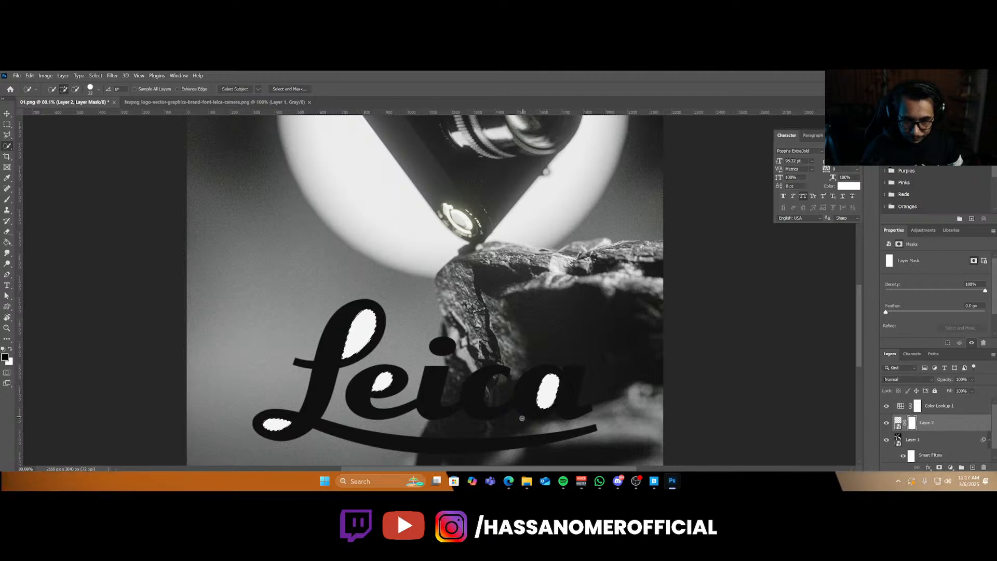
key(b)
mouse_move(540, 400)
alt+right_down()
mouse_move(553, 387)
mouse_move(467, 387)
alt+right_up()
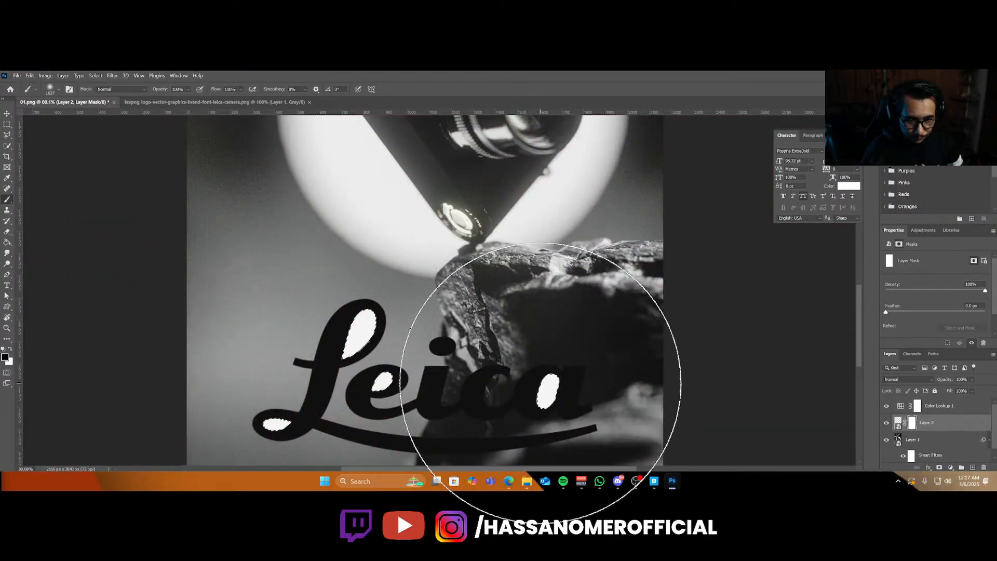
key(x)
key(x)
mouse_move(558, 366)
mouse_down()
mouse_move(538, 422)
mouse_move(362, 385)
mouse_move(199, 449)
mouse_up()
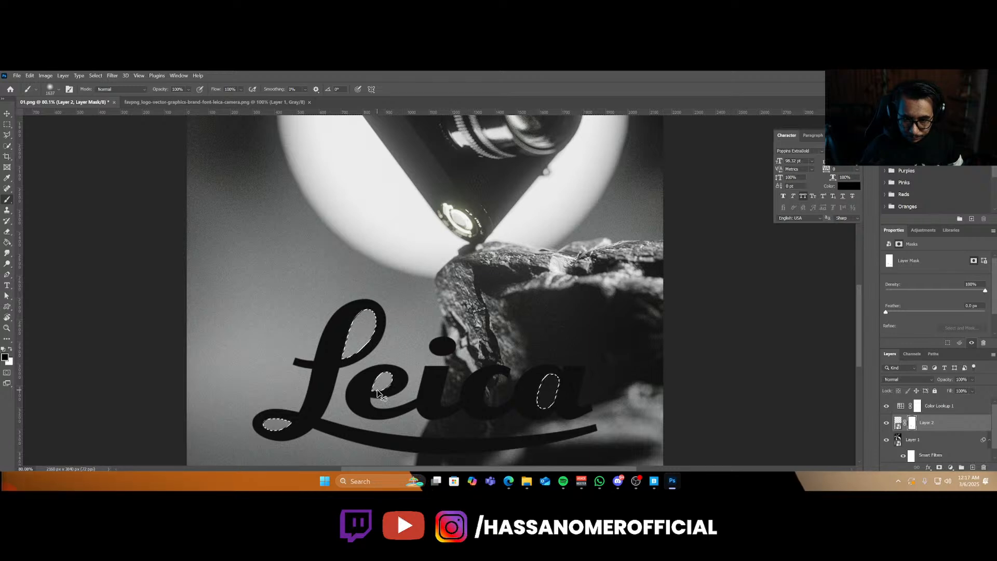
key(ctrl+f)
key(Escape)
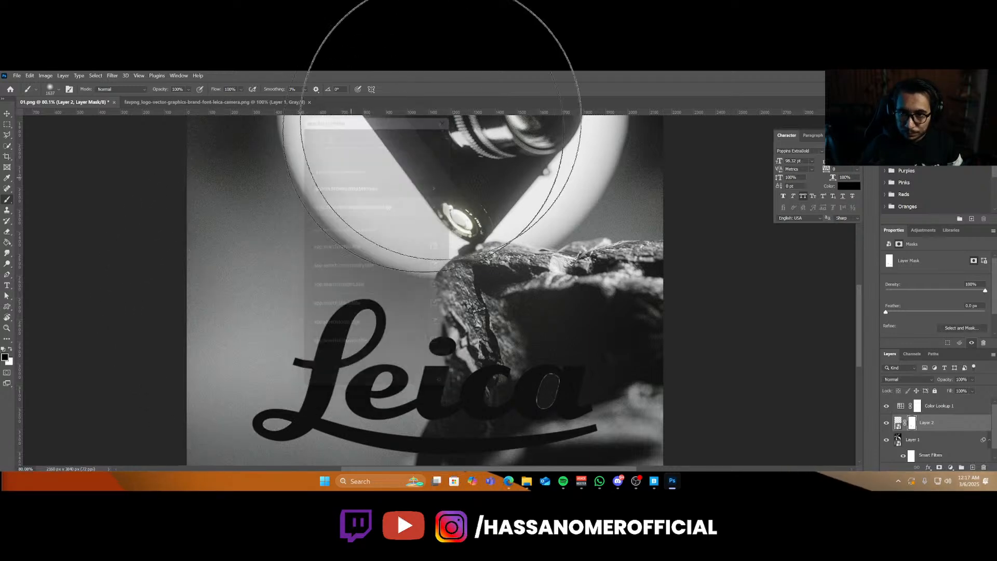
Apply a white Color Overlay layer style to the logo layer.
key(v)
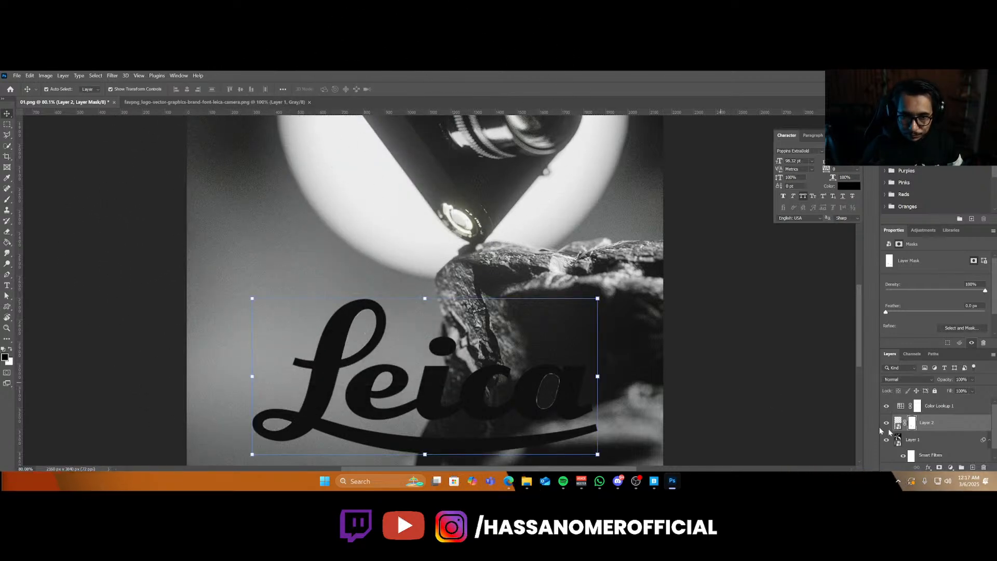
double_click(958, 428)
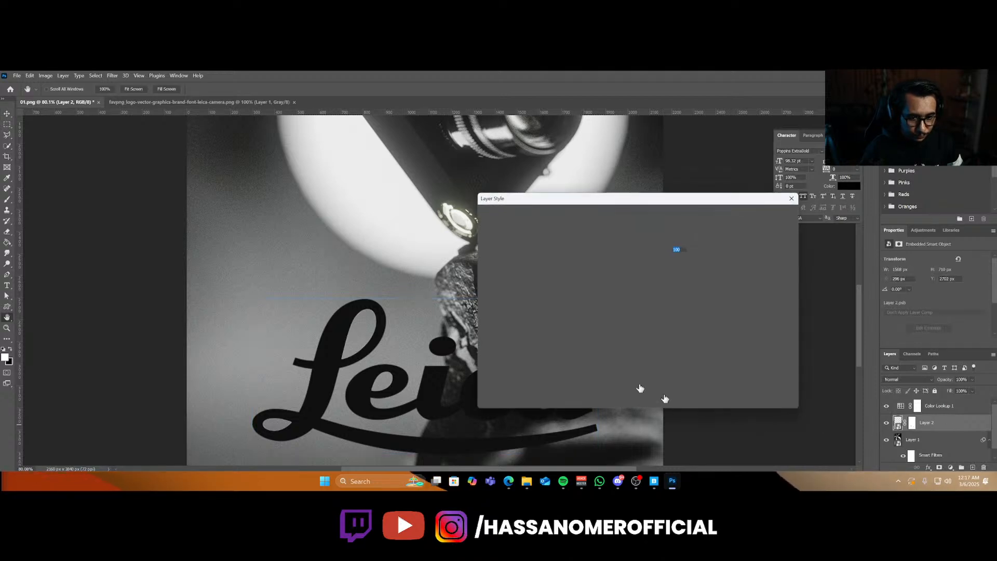
click(489, 322)
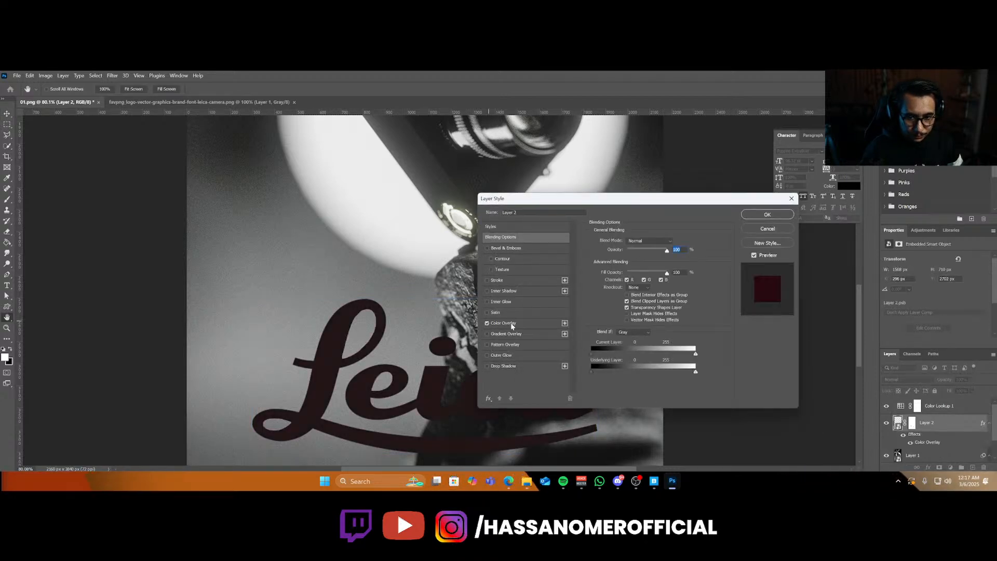
click(672, 245)
drag(549, 253, 374, 113)
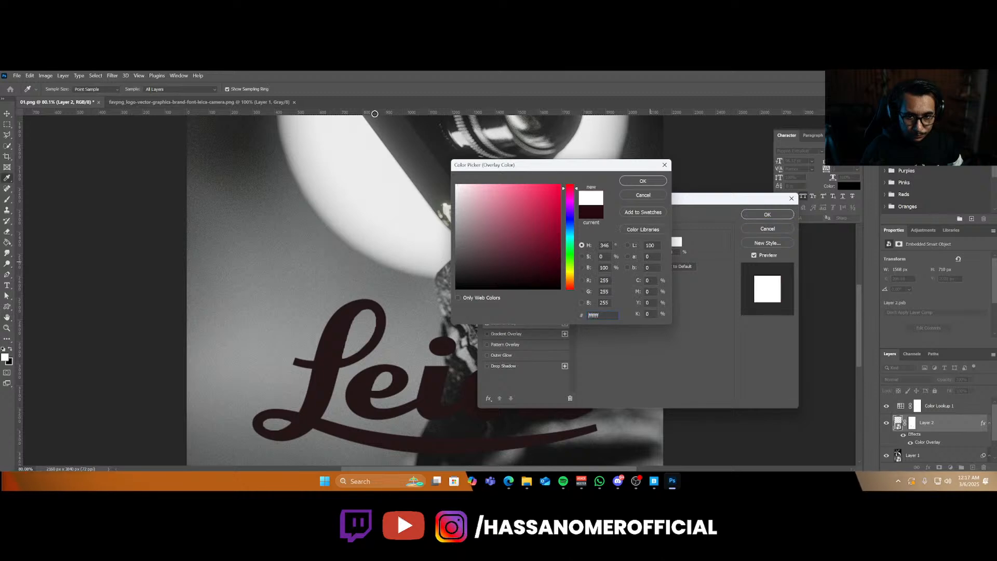
click(642, 181)
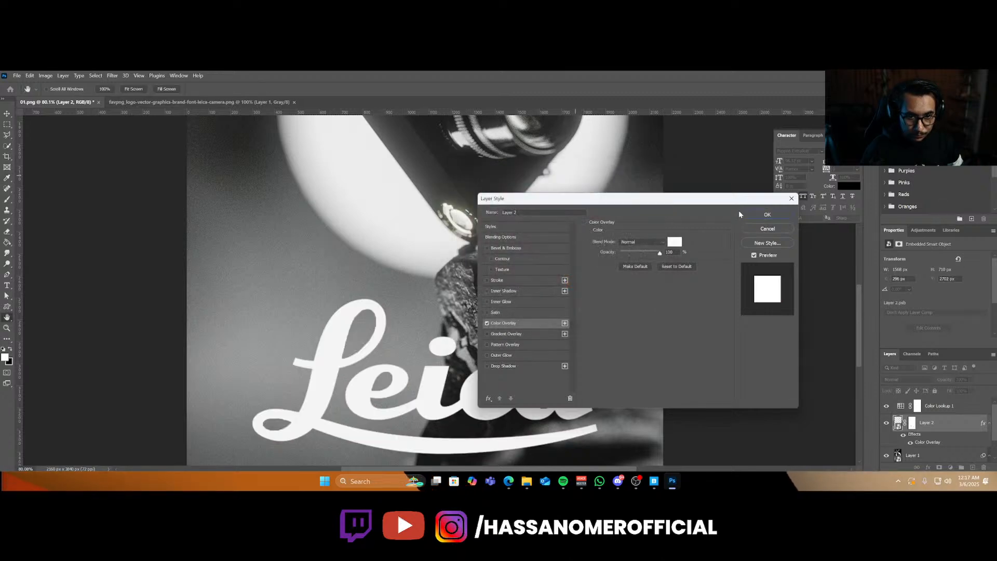
click(752, 214)
Scale the logo down slightly while keeping it centered near the bottom of the image.
alt+scroll(495, 353, down, 5)
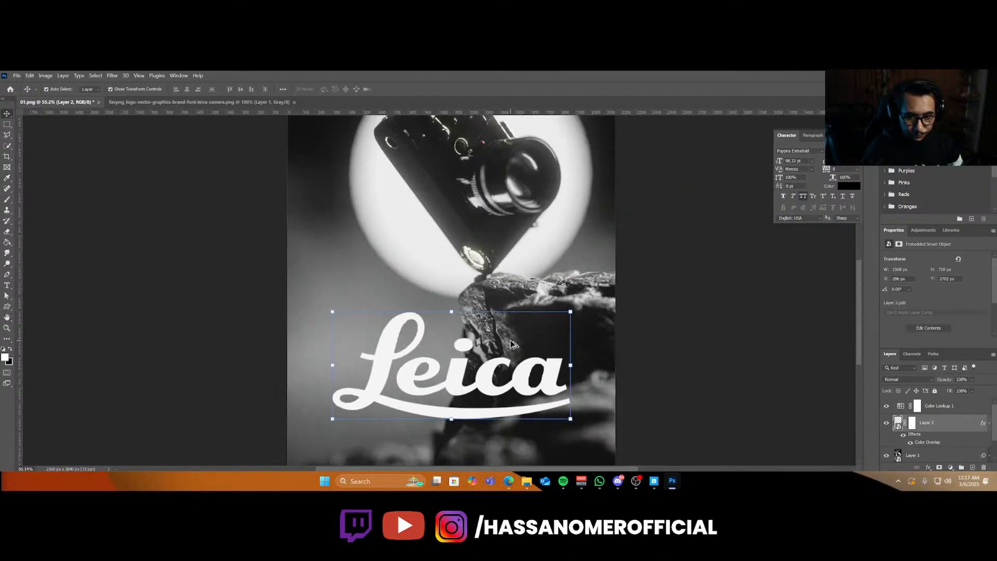
click(516, 365)
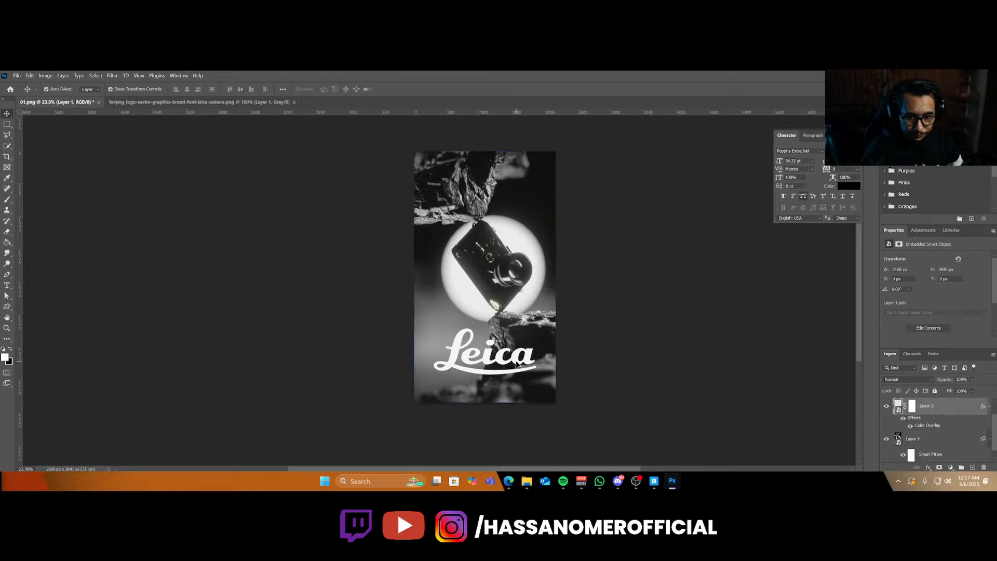
drag(537, 374, 511, 368)
key(Return)
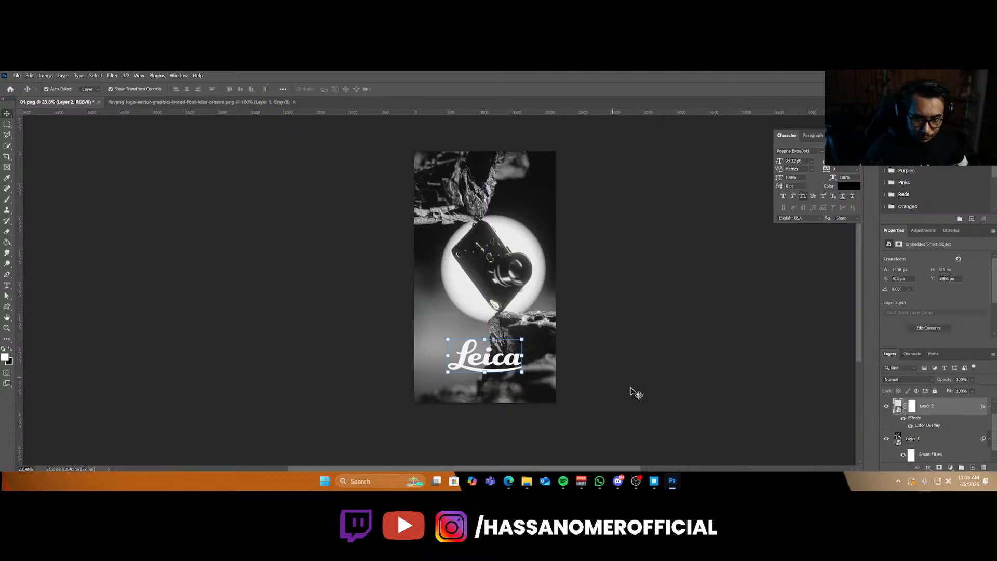
click(627, 386)
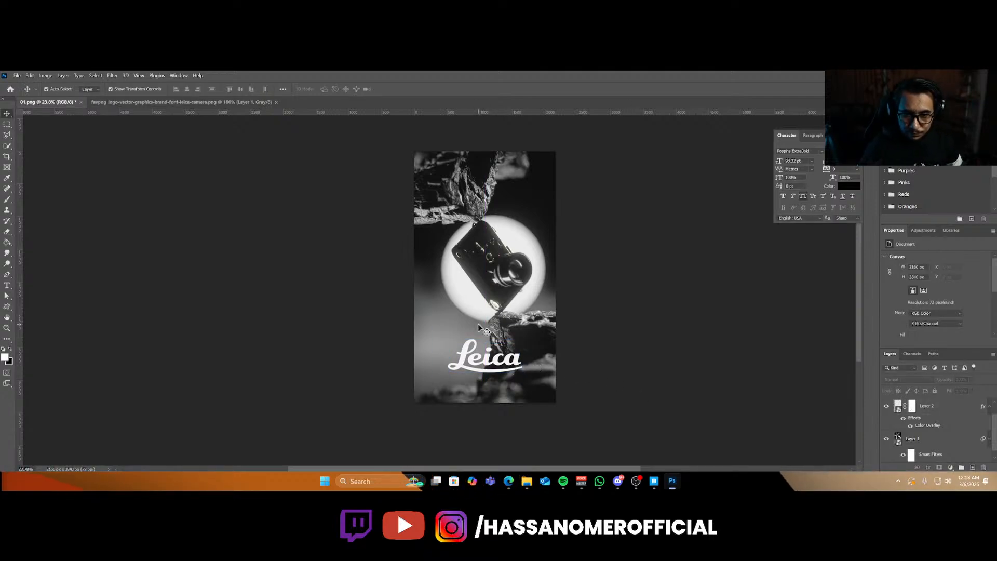
alt+scroll(478, 324, up, 1)
alt+scroll(478, 320, down, 1)
scroll(478, 316, up, 1)
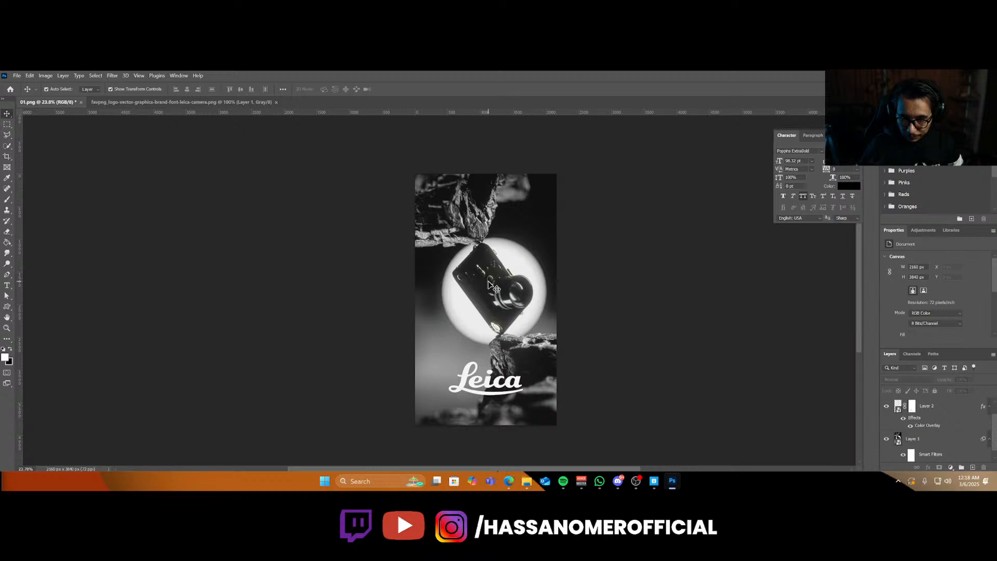
click(514, 382)
click(516, 384)
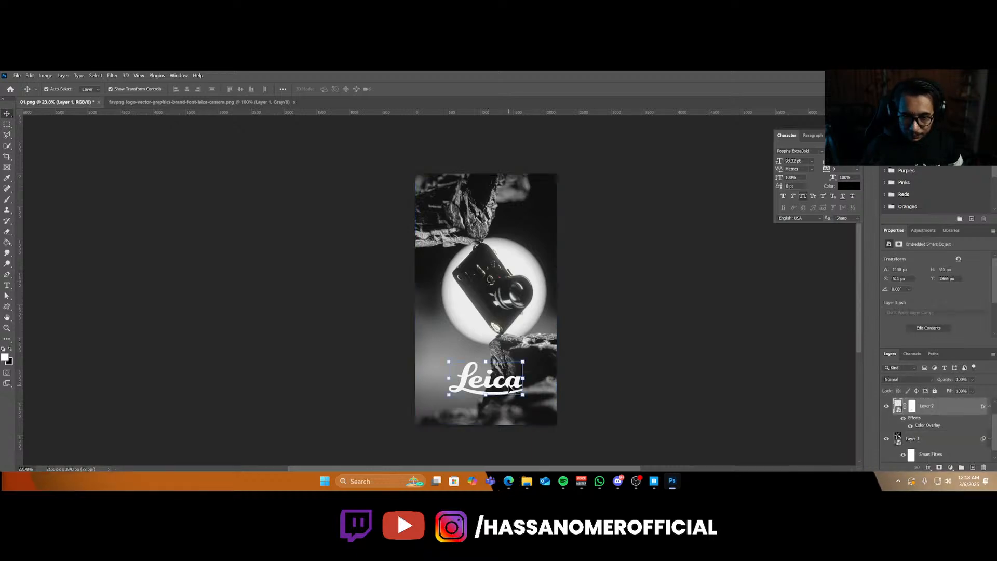
drag(518, 398, 517, 342)
key(ctrl+z)
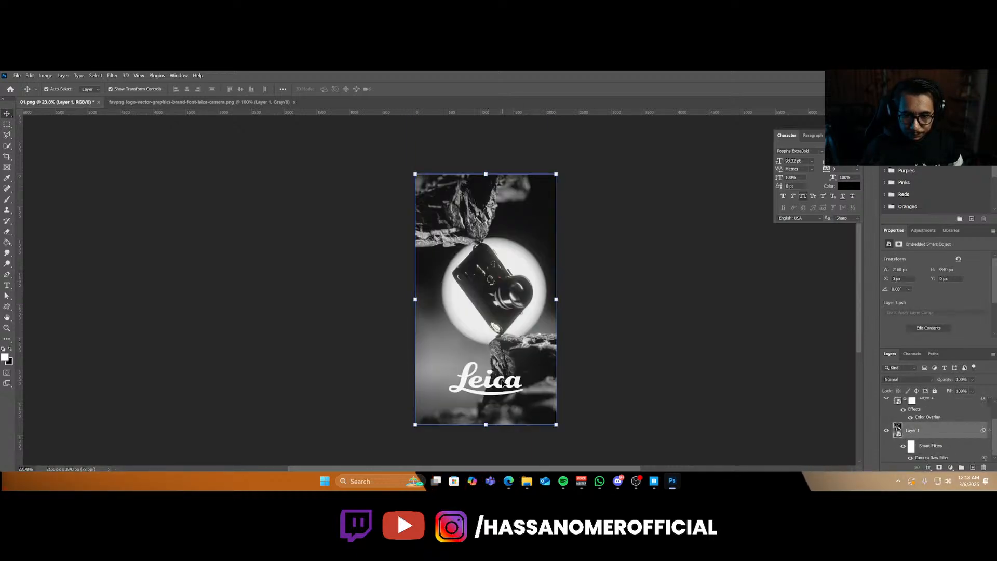
Reposition the logo a little lower near the bottom of the image.
drag(502, 383, 497, 209)
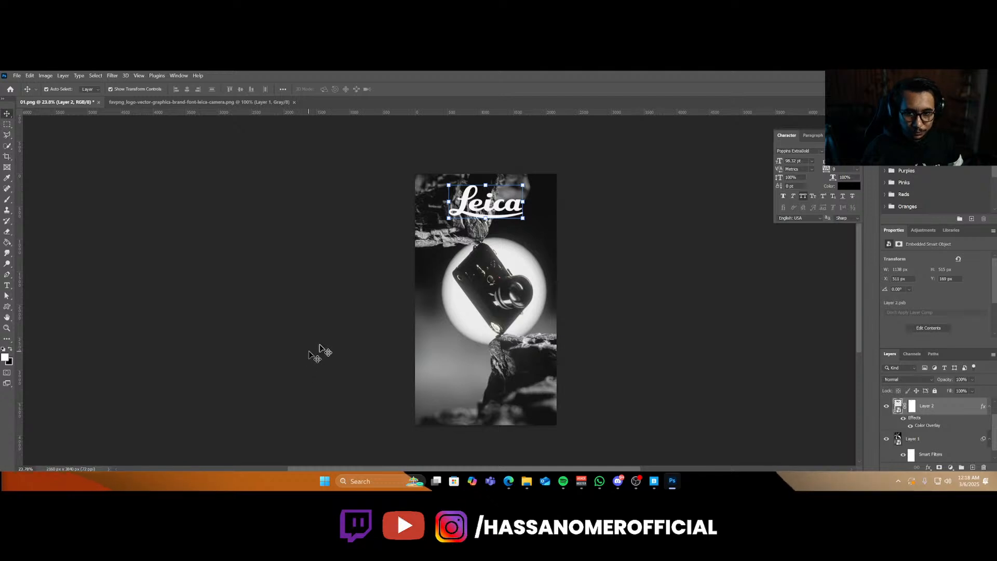
drag(486, 217, 487, 390)
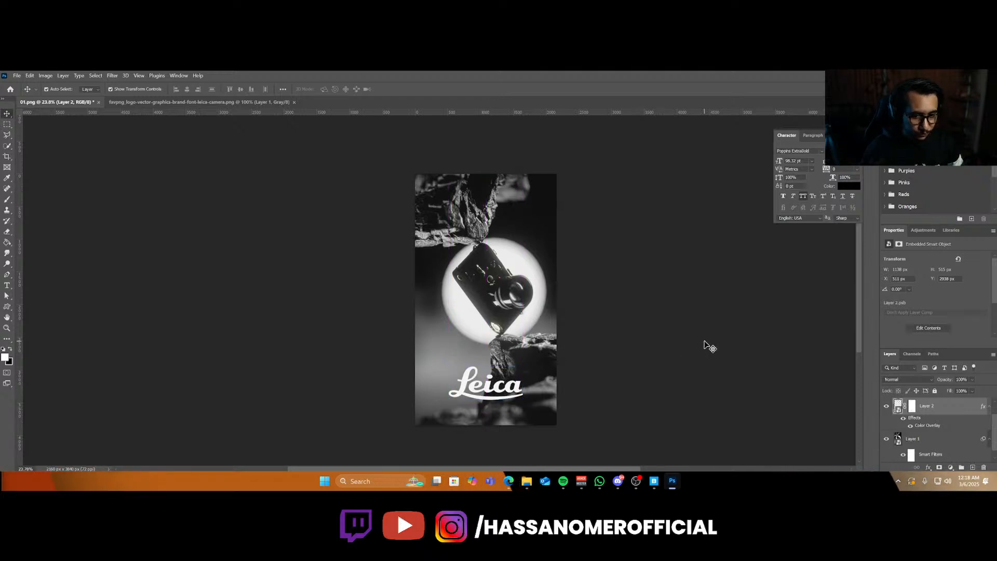
click(596, 357)
Add a text layer reading "CAPTURE THE MEMEORIES" above the camera.
key(r)
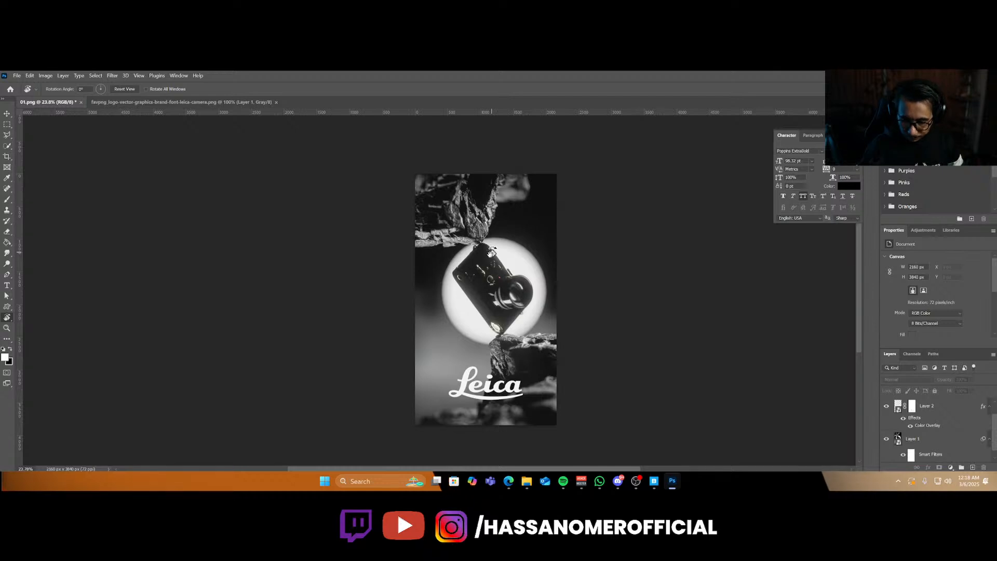
key(t)
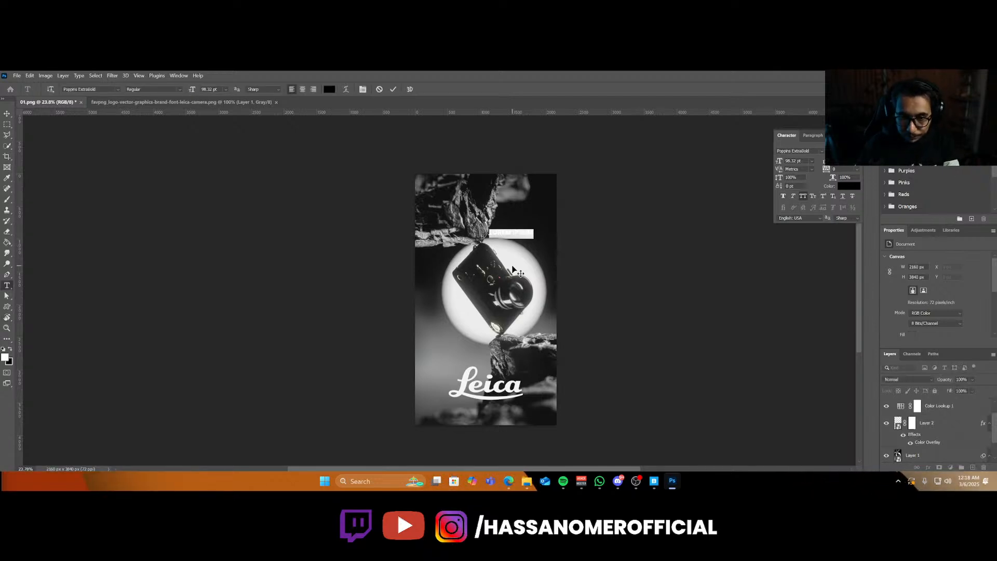
text(CAPT)
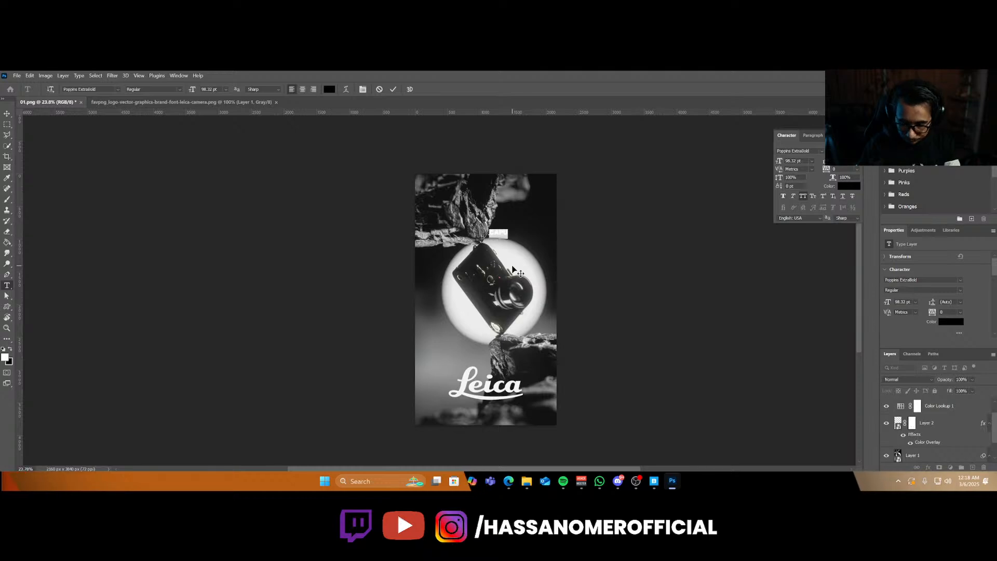
key(Left)
key(Right)
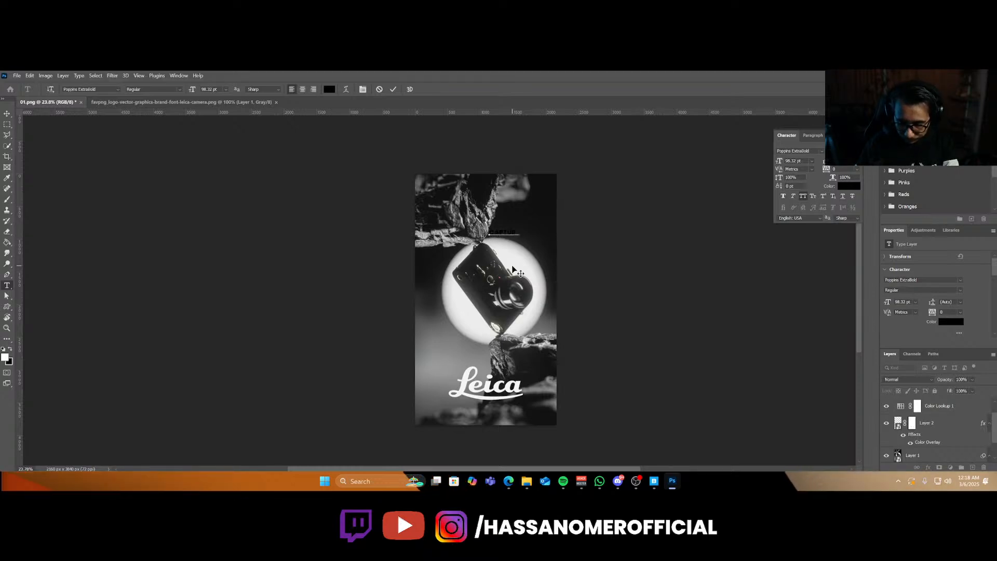
text(URE THE MOME)
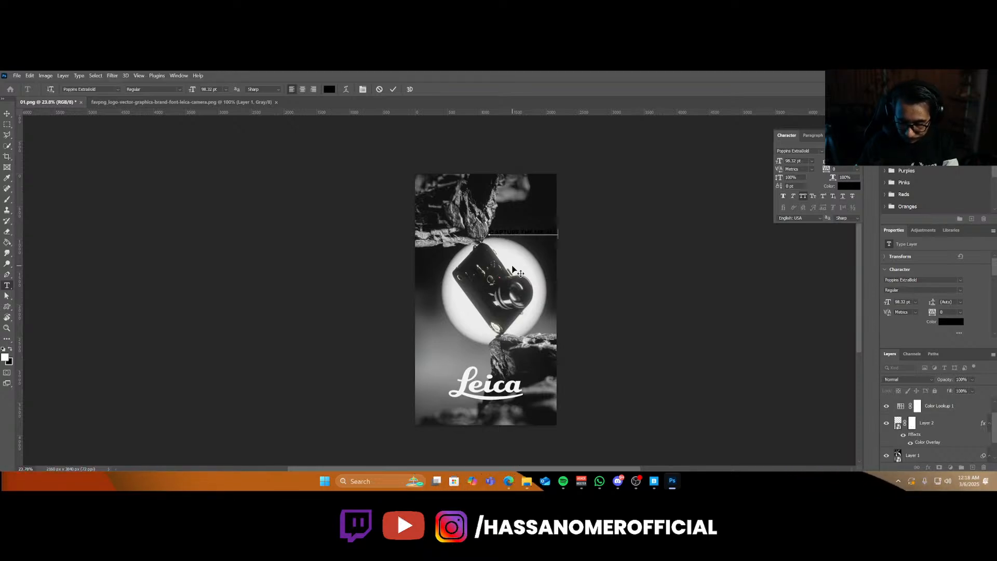
click(7, 114)
Set the text color to white.
click(848, 185)
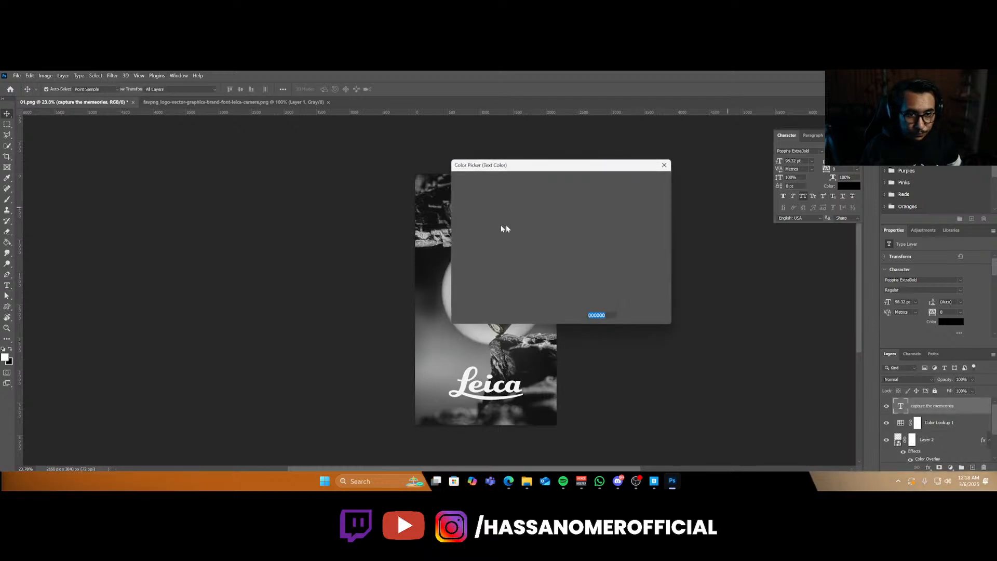
drag(430, 182, 426, 180)
click(643, 182)
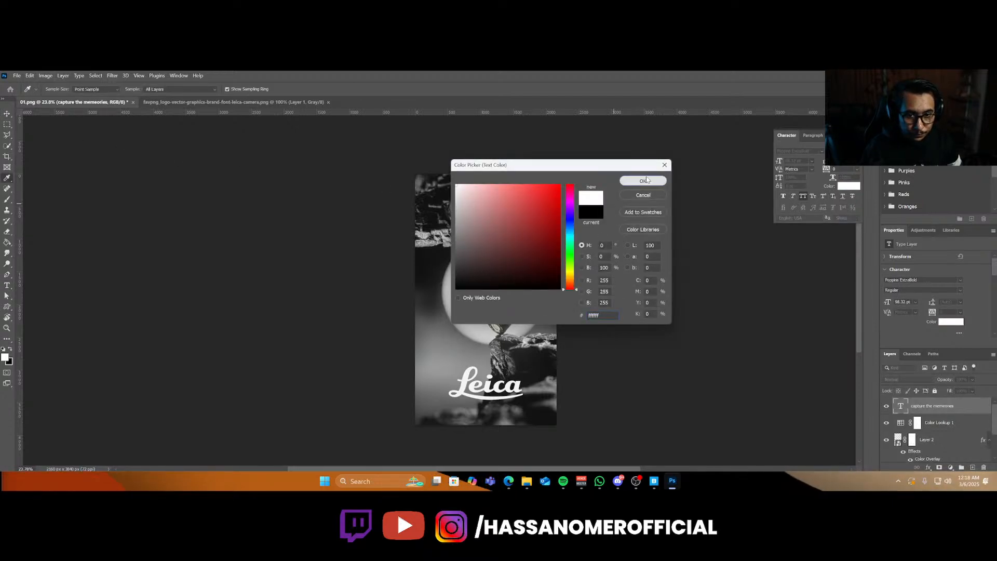
Enlarge the text to about 152 pt and place it across the top of the image.
mouse_move(541, 237)
mouse_down()
mouse_move(493, 212)
mouse_move(493, 198)
mouse_move(527, 202)
mouse_move(548, 218)
mouse_up()
double_click(501, 197)
key(Return)
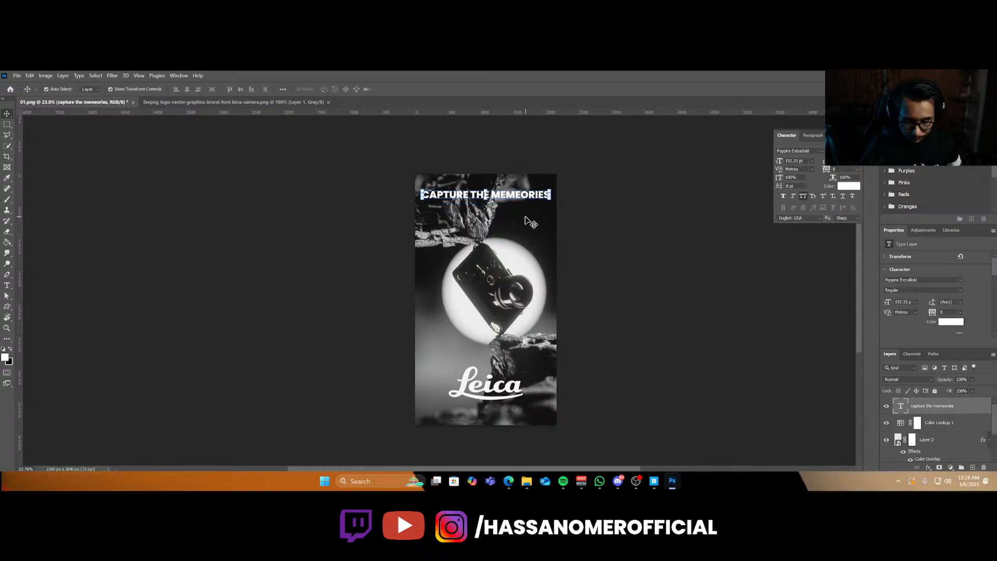
Break the caption into two lines after "THE".
double_click(494, 196)
click(491, 196)
key(Return)
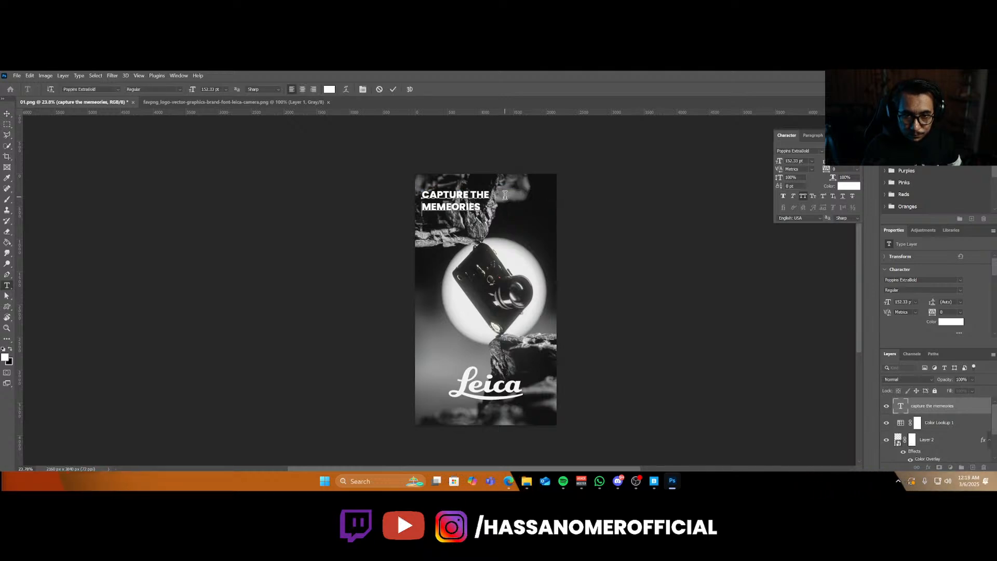
click(7, 113)
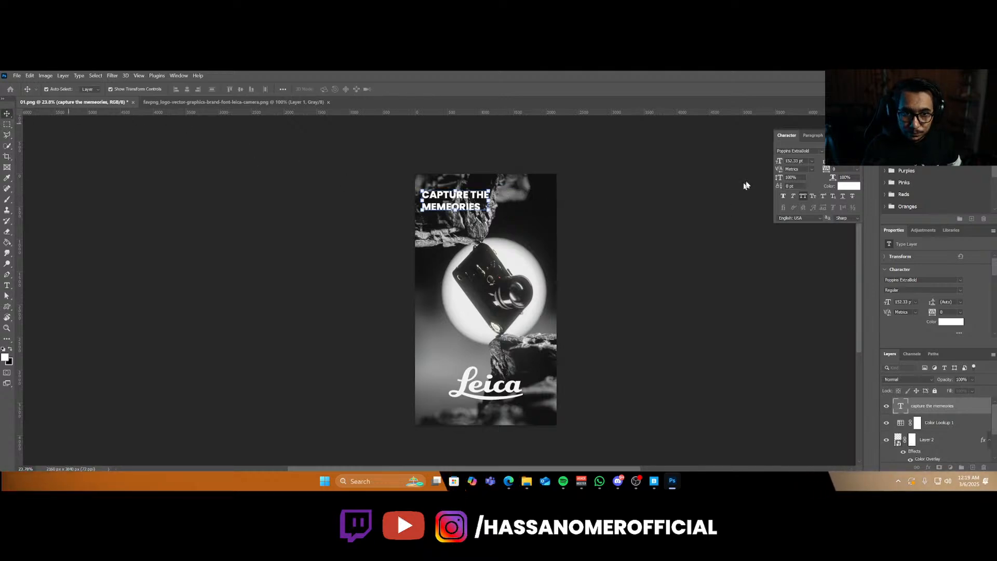
Move the two-line caption so it sits centered horizontally near the top of the poster.
click(812, 136)
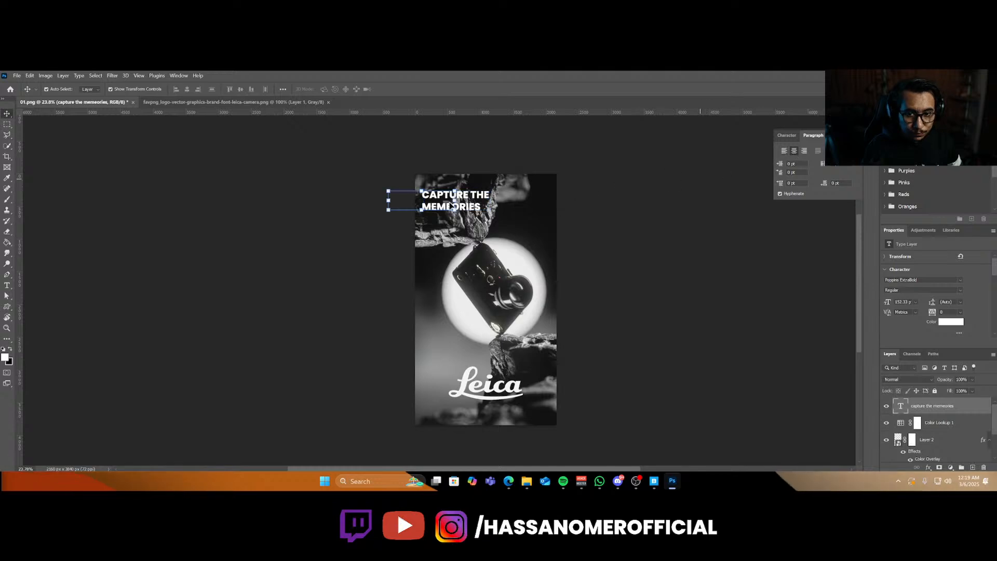
drag(451, 206, 507, 207)
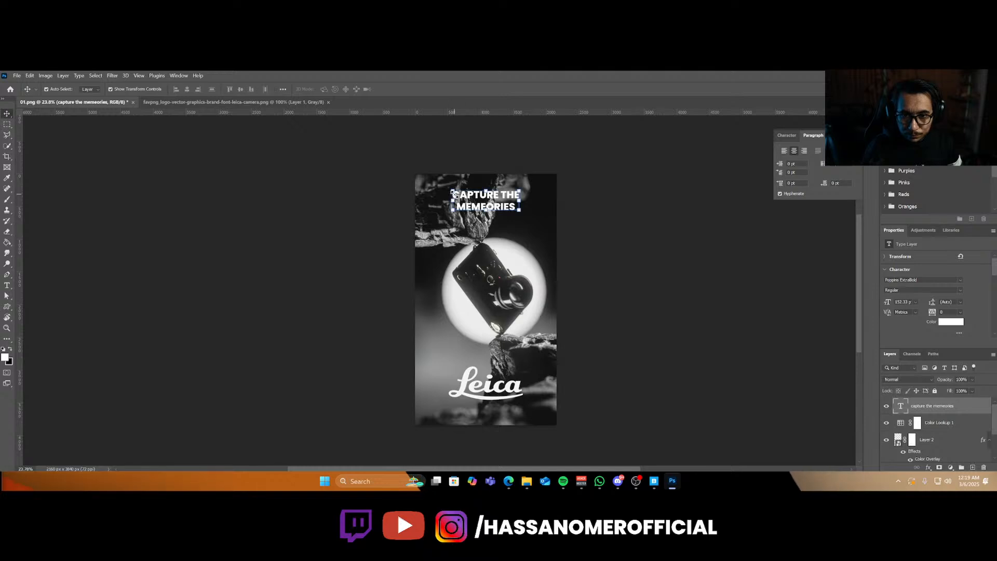
Reduce the caption's line spacing (leading) to 139 pt so the two lines sit closer together.
click(790, 137)
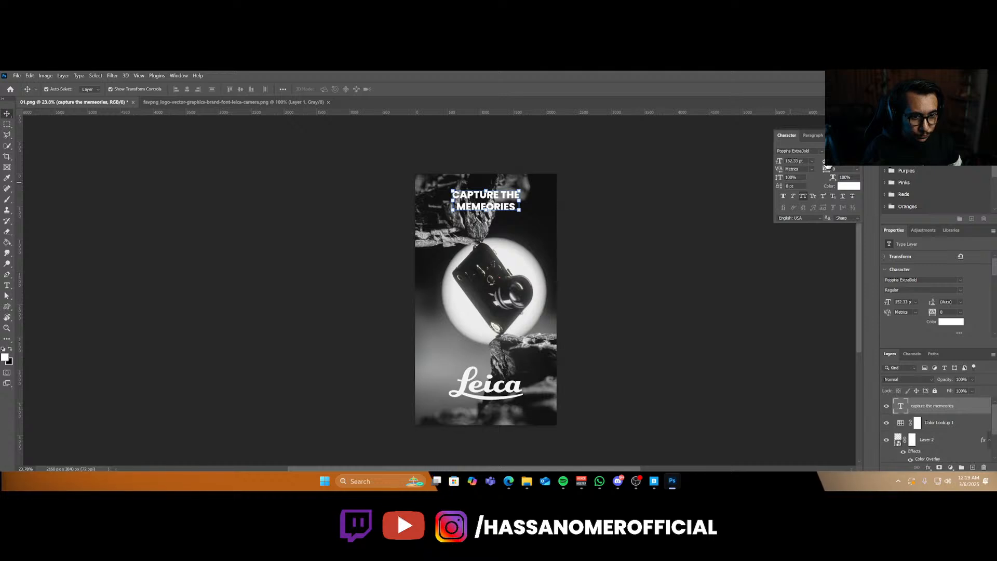
drag(826, 167, 728, 218)
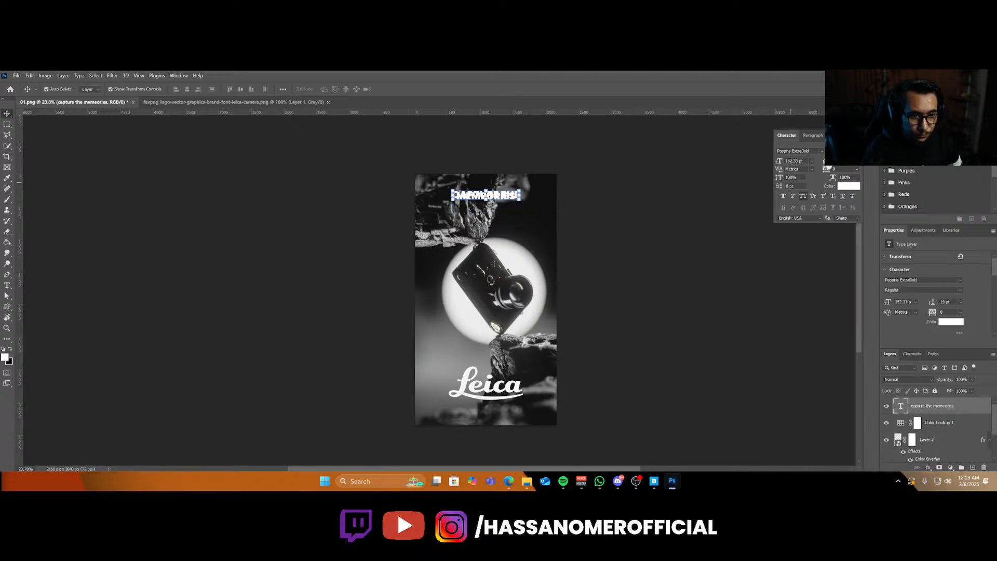
drag(860, 170, 873, 167)
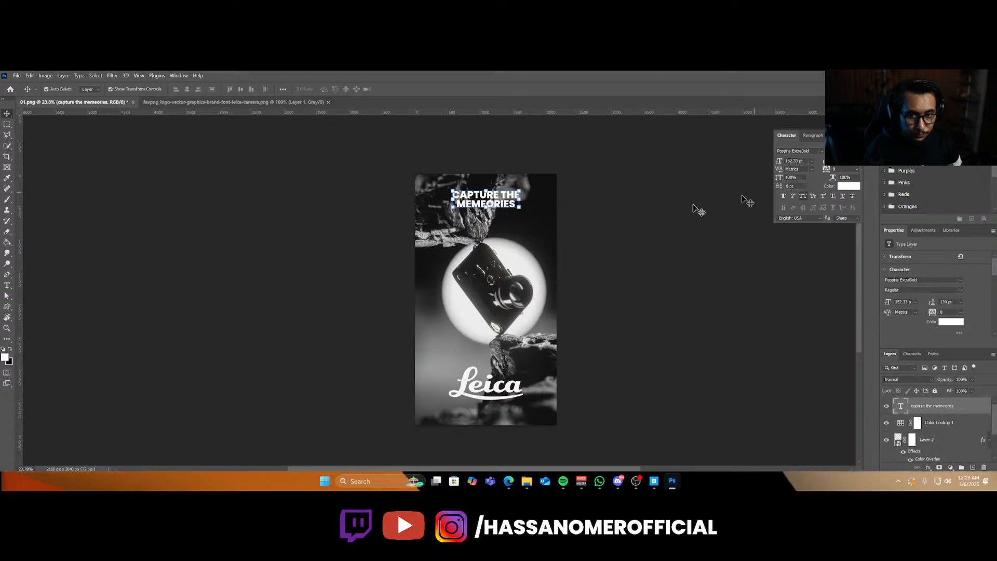
Zoom in on the caption and highlight the first line "CAPTURE THE" with the Type tool for editing.
alt+scroll(506, 208, up, 10)
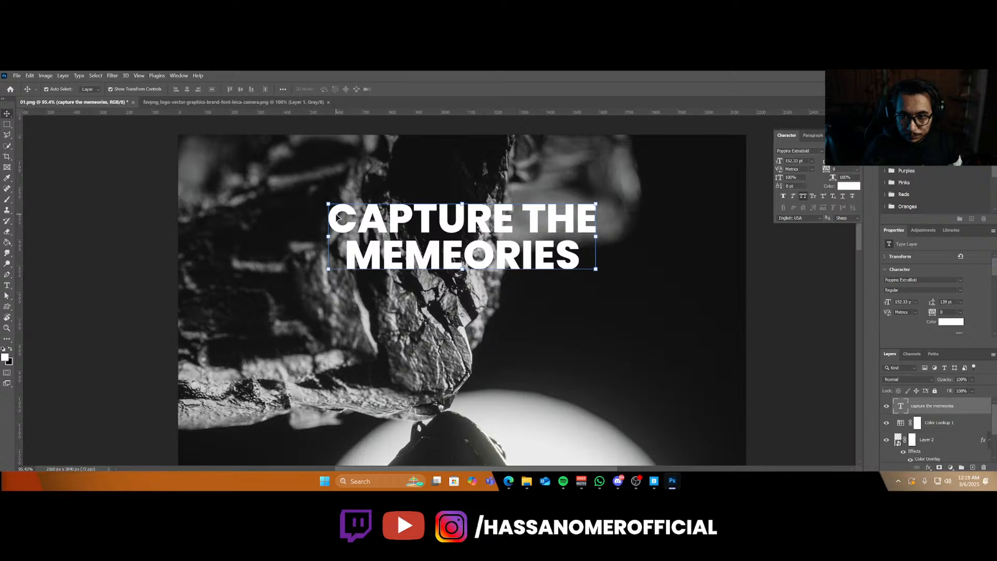
key(t)
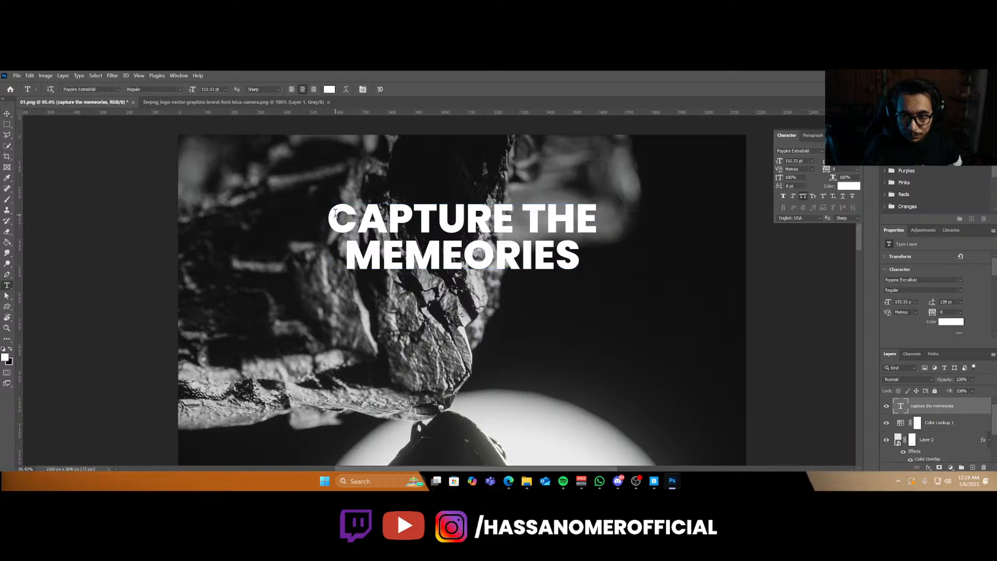
drag(335, 213, 597, 233)
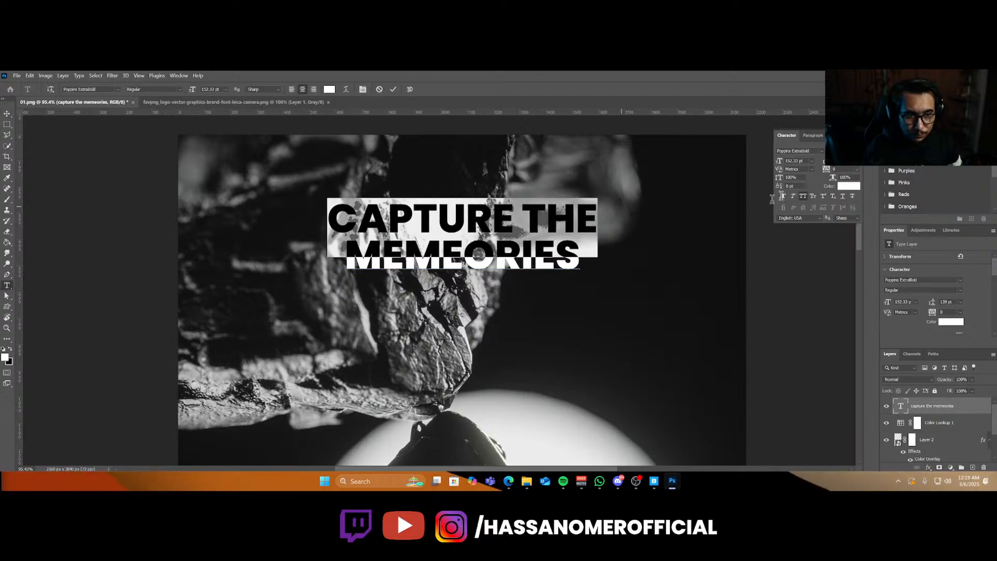